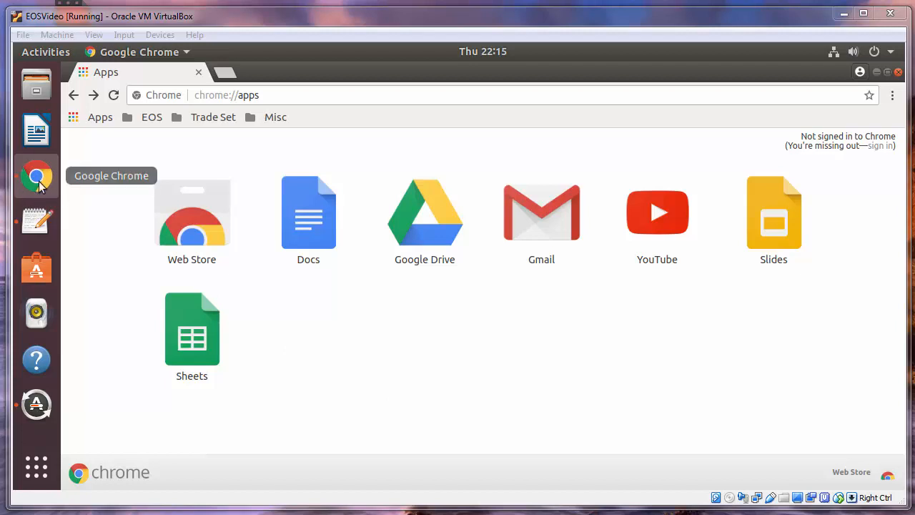
# Raise the Links notes file showing the proxy account name and original keys over Chrome.
pyautogui.click(32, 227)
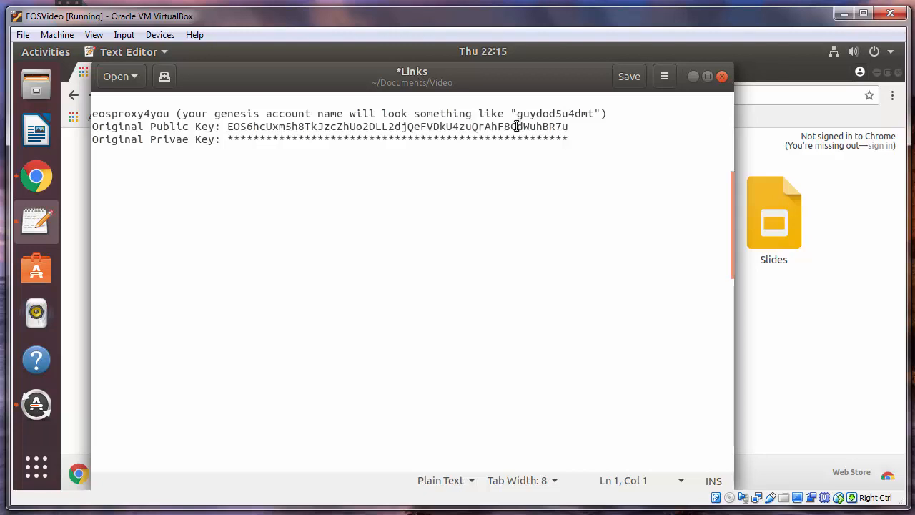
# Copy the get-scatter.com address from the Links notes.
pyautogui.click(692, 75)
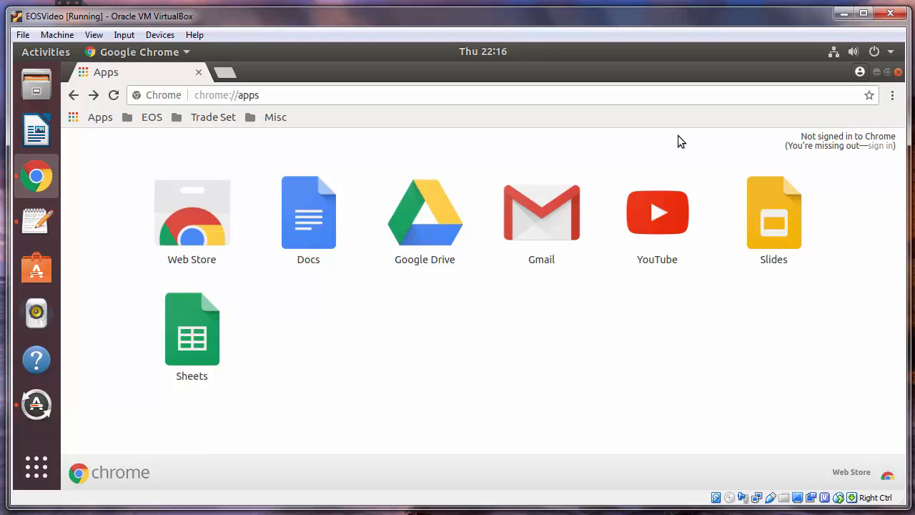
pyautogui.click(36, 222)
pyautogui.scroll(2, 205, 208)
pyautogui.scroll(5, 205, 207)
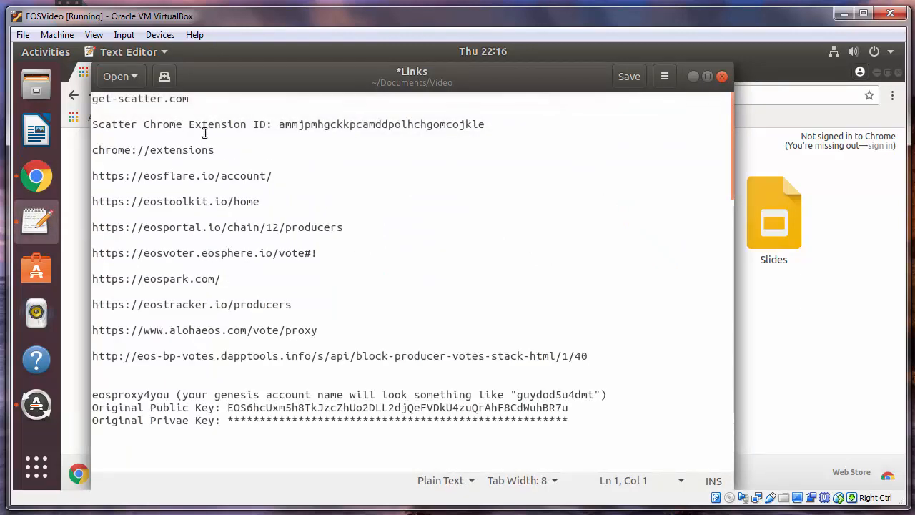
pyautogui.click(195, 99)
pyautogui.moveTo(196, 98); pyautogui.dragTo(84, 99)
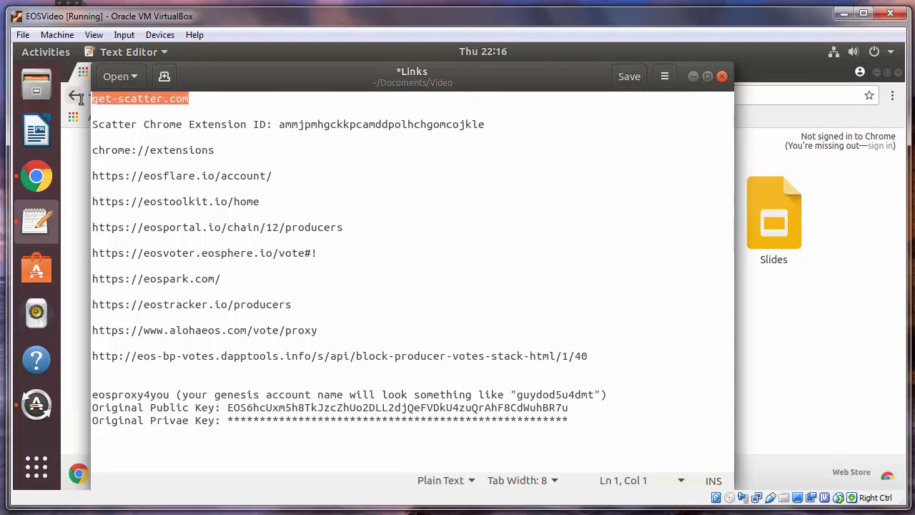
pyautogui.rightClick(129, 102)
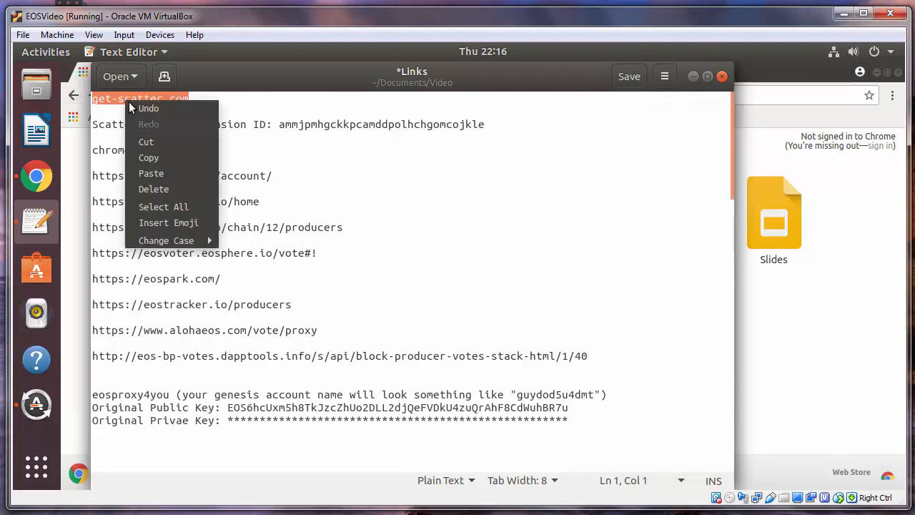
pyautogui.click(151, 158)
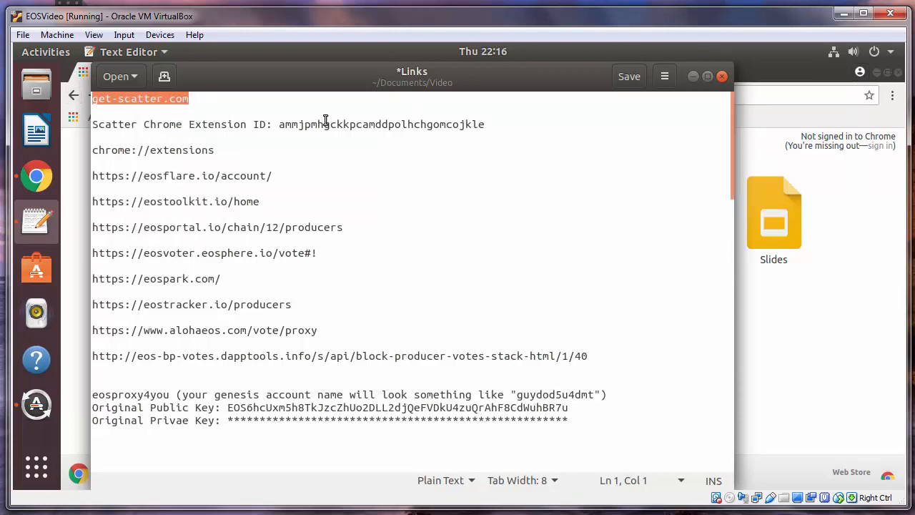
# Paste get-scatter.com into Chrome's address bar and load the Scatter site.
pyautogui.click(693, 76)
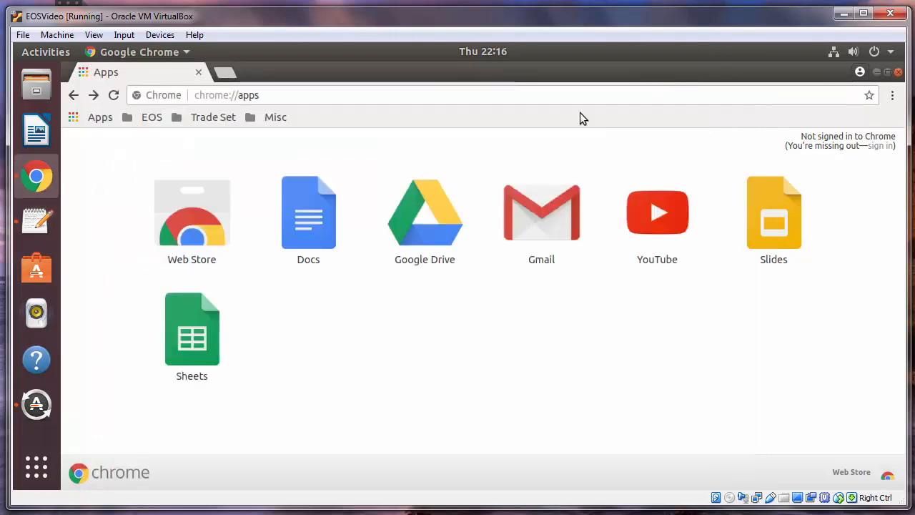
pyautogui.moveTo(272, 98); pyautogui.dragTo(190, 93)
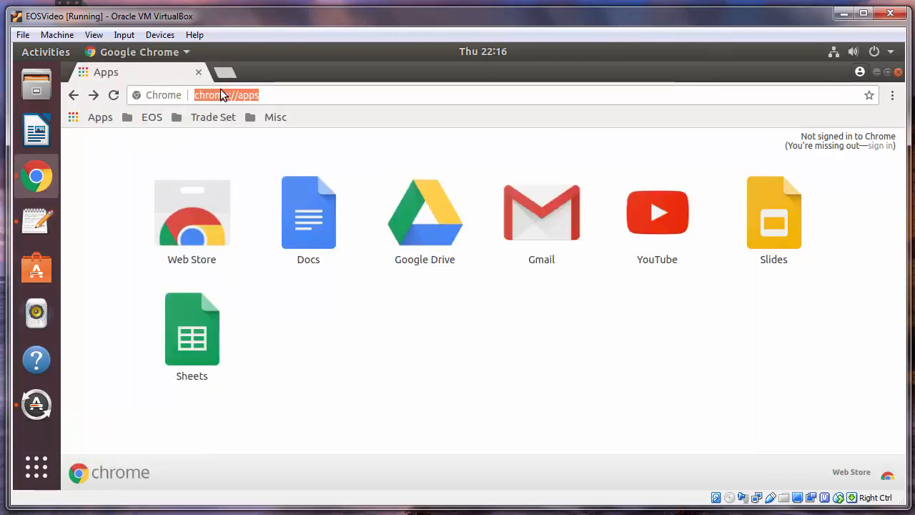
pyautogui.rightClick(220, 95)
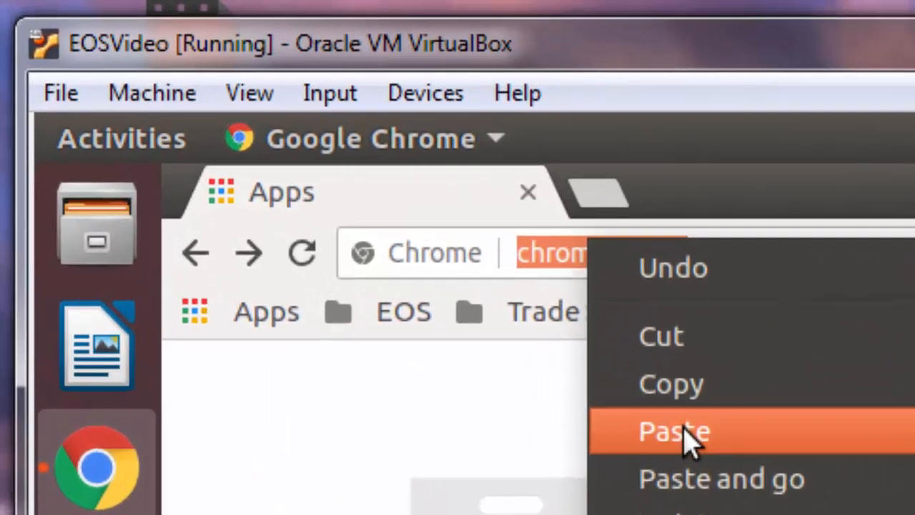
pyautogui.click(686, 437)
pyautogui.press('Return')
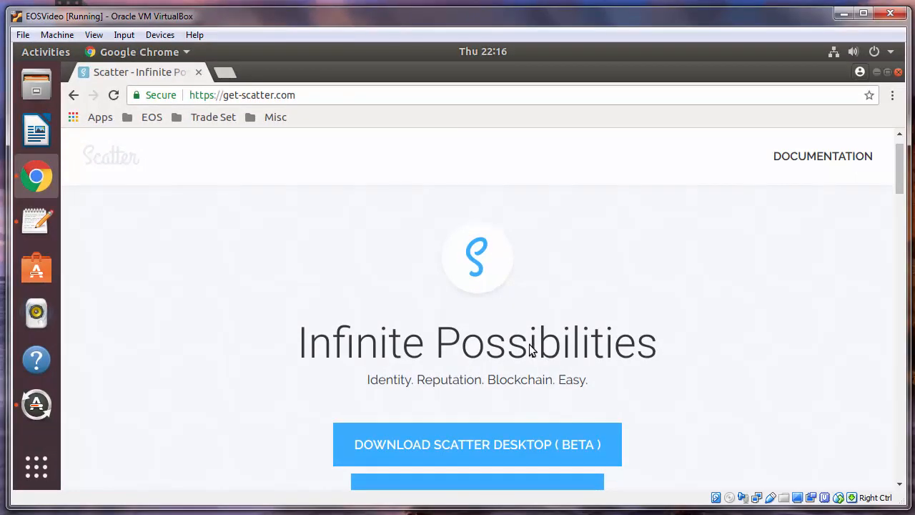
# Copy the Scatter extension ID from the notes and open the extension's Chrome Web Store listing.
pyautogui.scroll(-3, 531, 345)
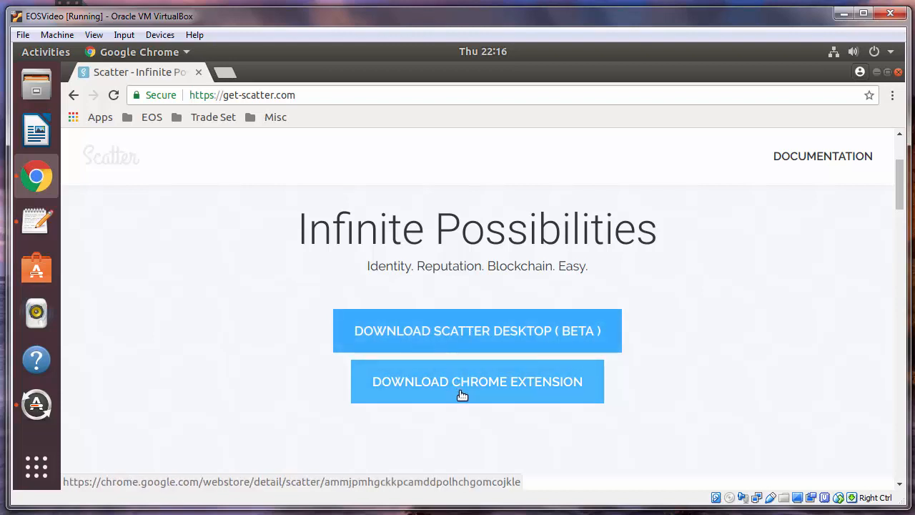
pyautogui.scroll(-1, 461, 395)
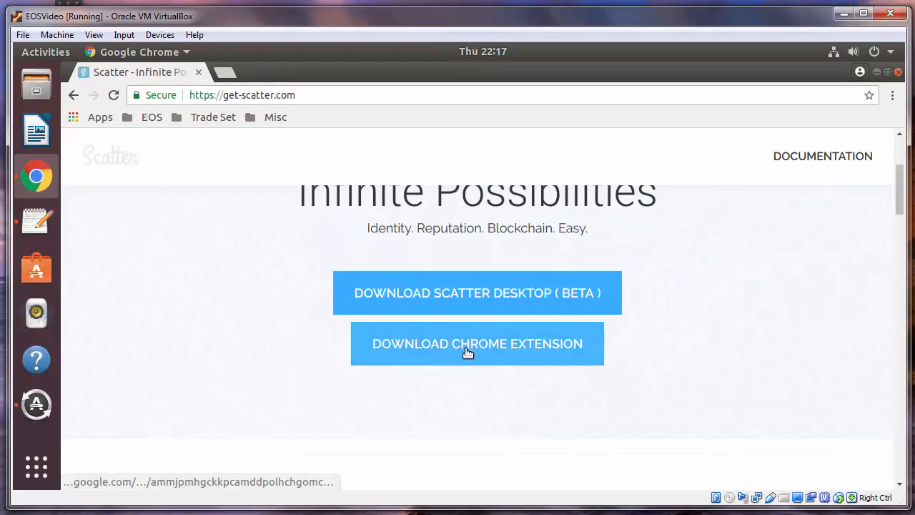
pyautogui.click(36, 221)
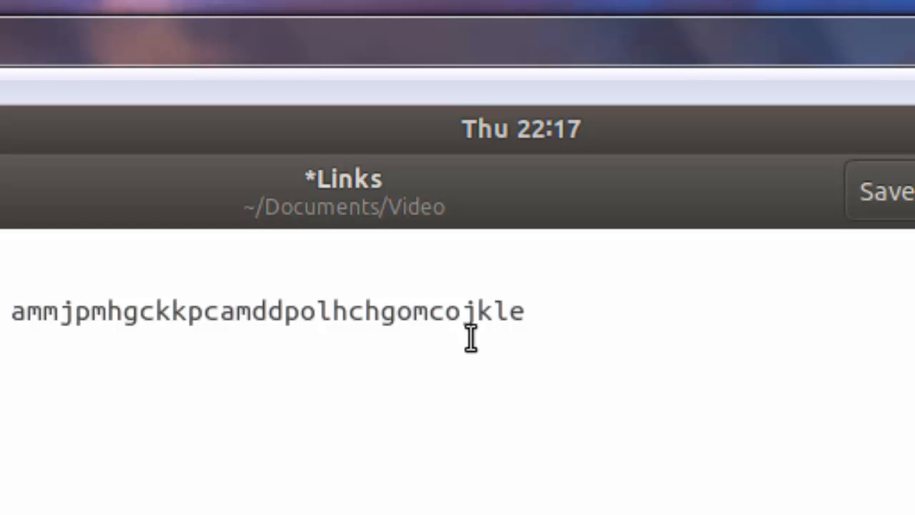
pyautogui.moveTo(546, 315); pyautogui.dragTo(11, 311)
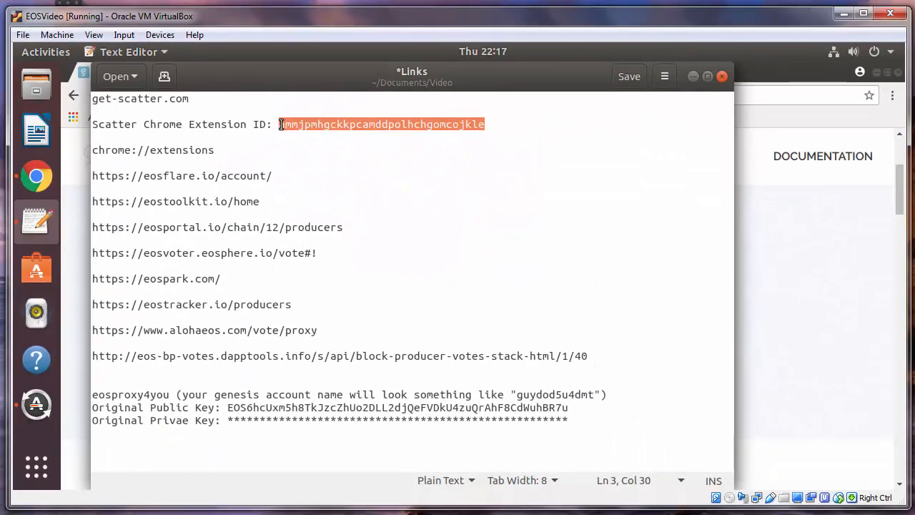
pyautogui.rightClick(279, 124)
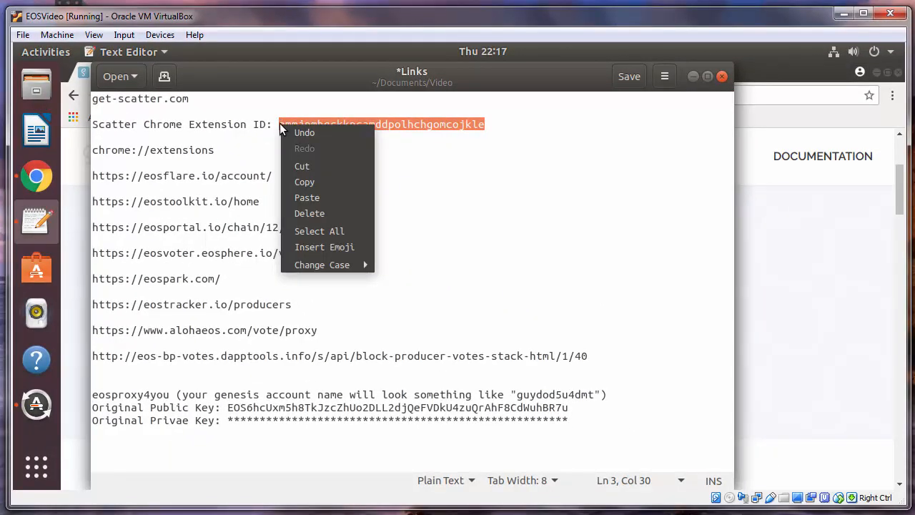
pyautogui.click(310, 182)
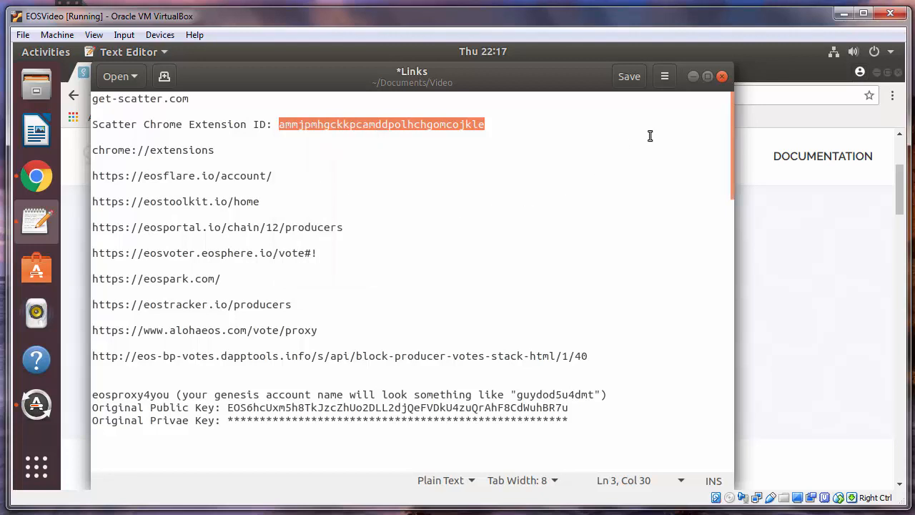
pyautogui.click(694, 76)
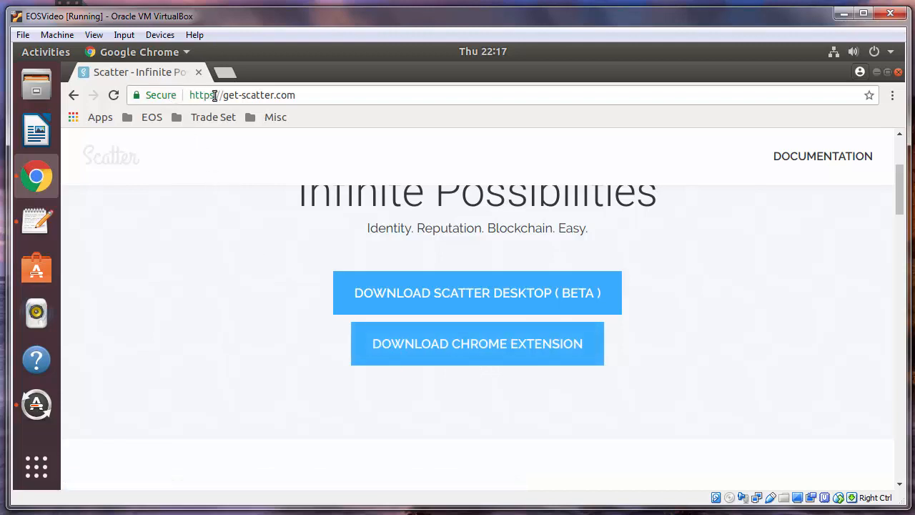
pyautogui.click(499, 350)
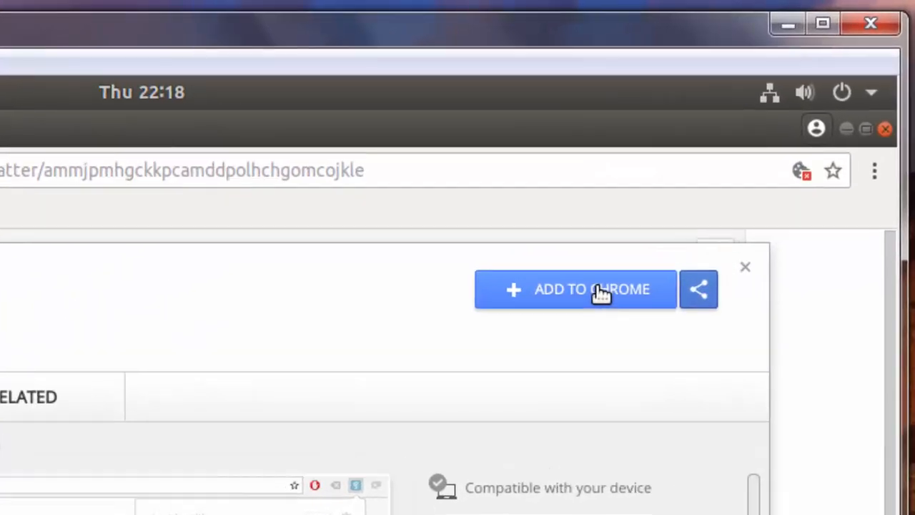
# Add the Scatter extension to Chrome, dismiss its notices, and return to the Apps page.
pyautogui.click(599, 290)
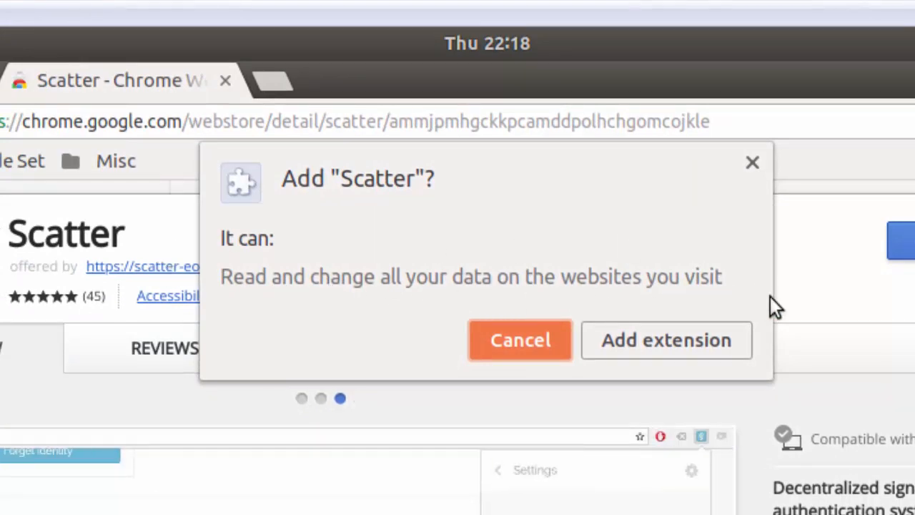
pyautogui.click(672, 346)
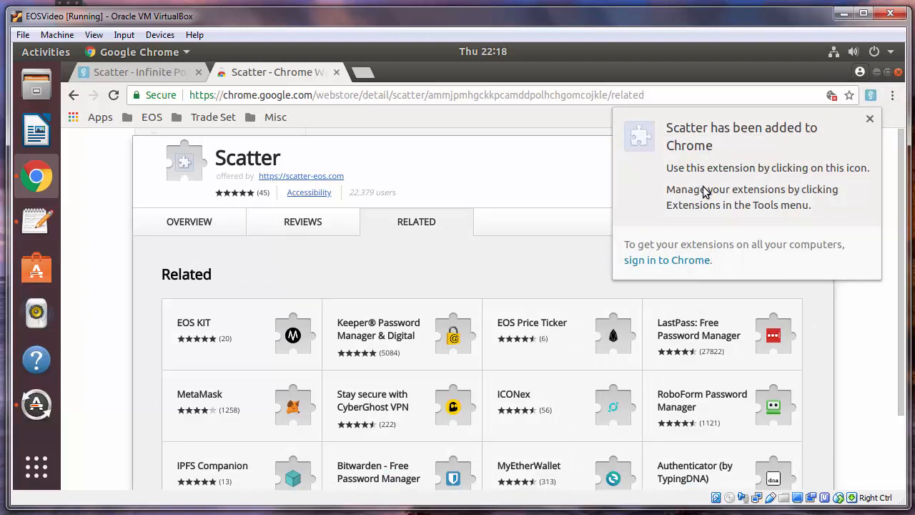
pyautogui.click(871, 120)
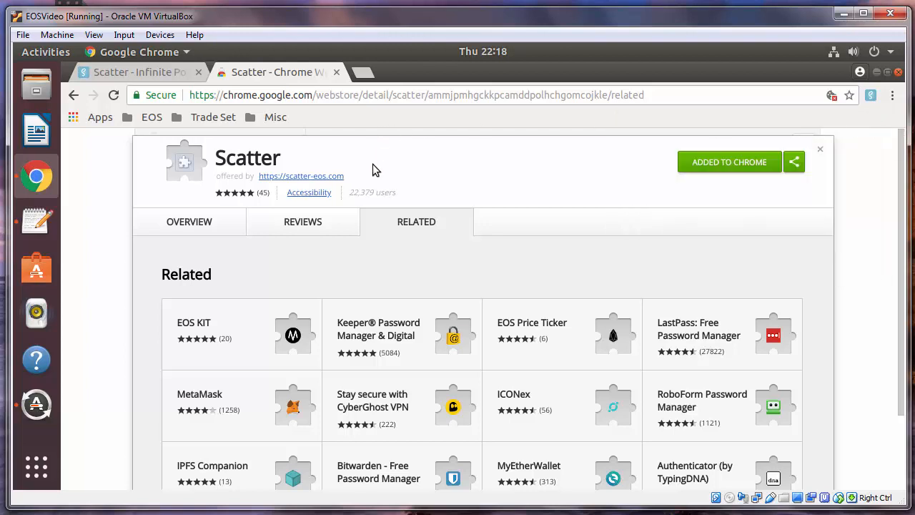
pyautogui.click(820, 150)
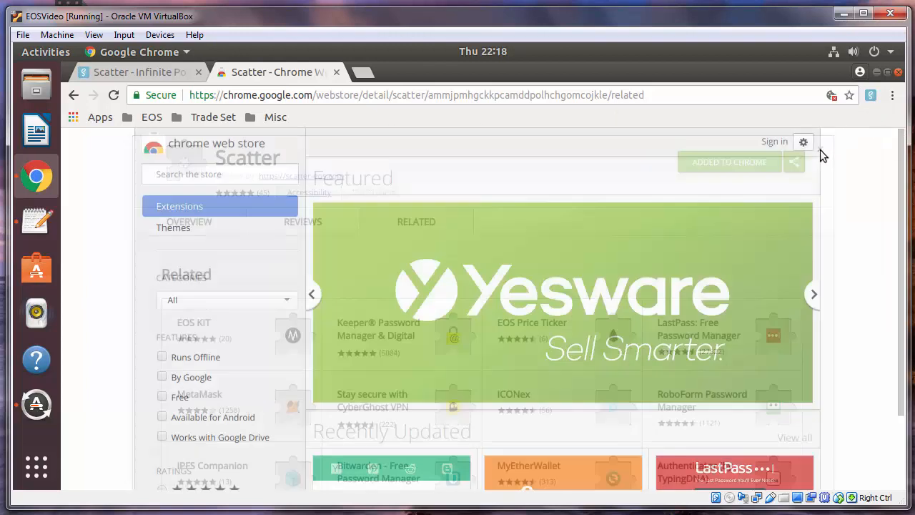
pyautogui.click(102, 119)
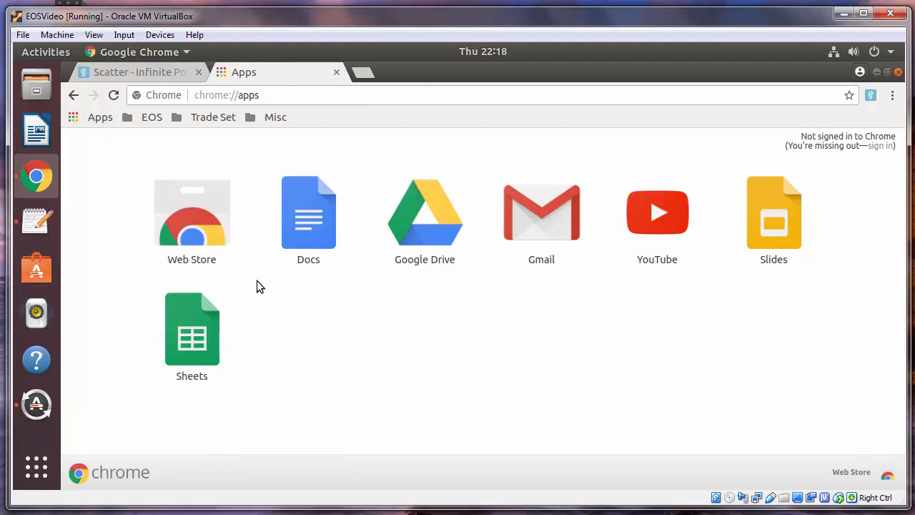
# Go to chrome://extensions and turn Developer mode on to show extension IDs.
pyautogui.click(265, 95)
pyautogui.press('BackSpace')
pyautogui.press('BackSpace')
pyautogui.press('BackSpace')
pyautogui.press('BackSpace')
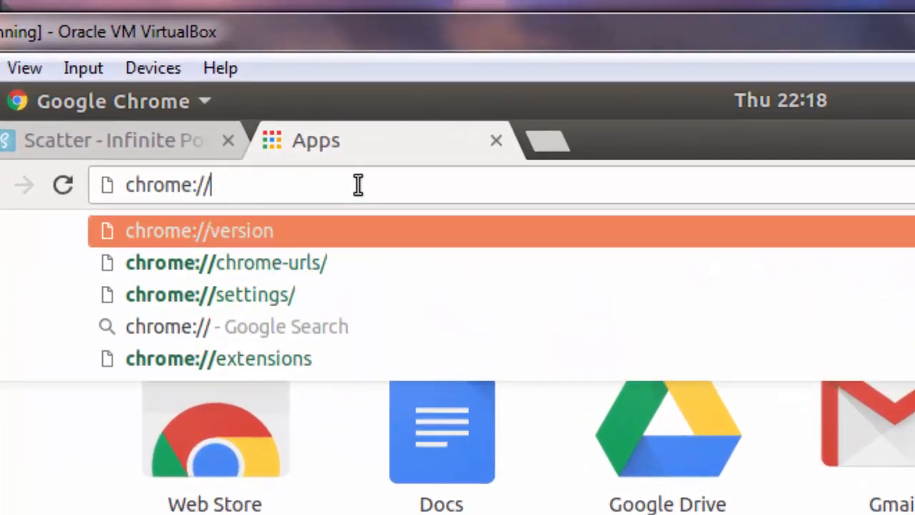
pyautogui.write('exte')
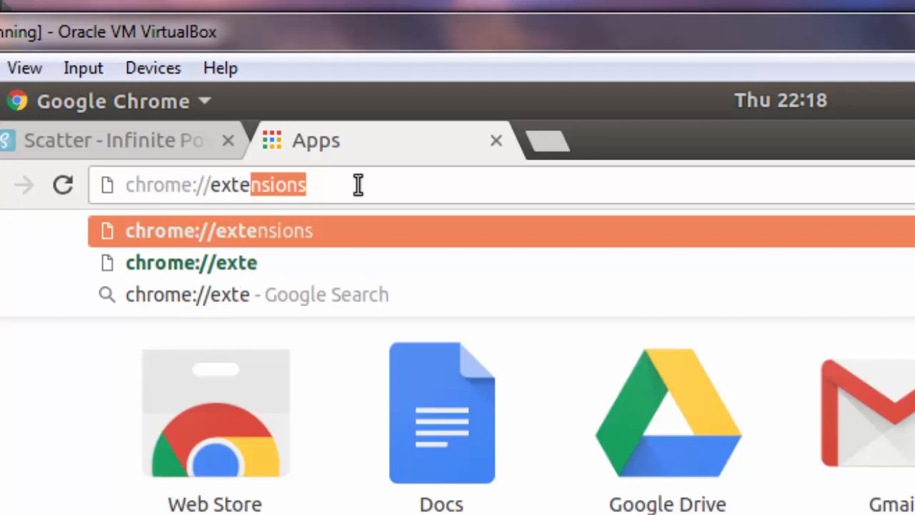
pyautogui.write('n')
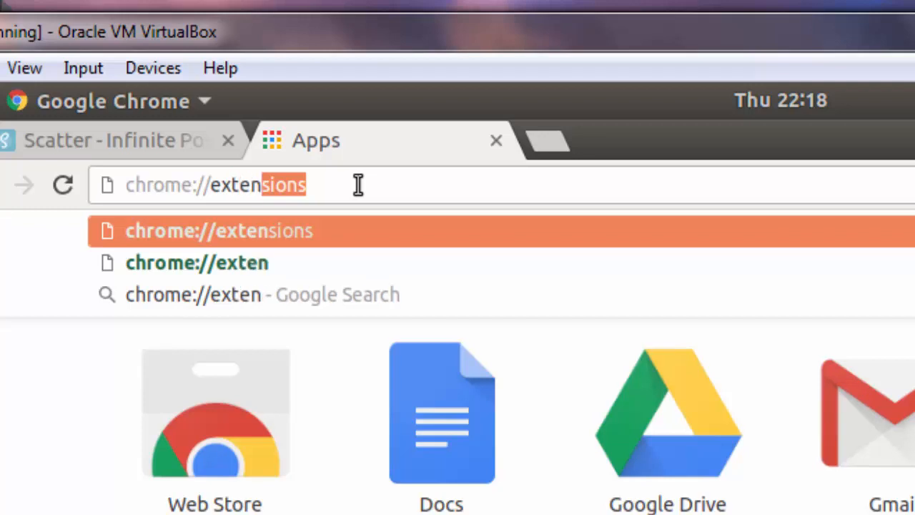
pyautogui.write('sions')
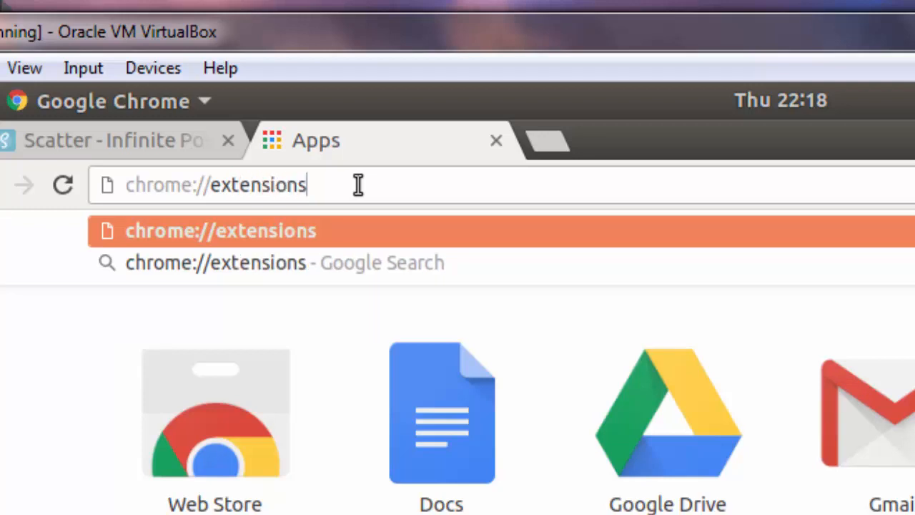
pyautogui.click(286, 235)
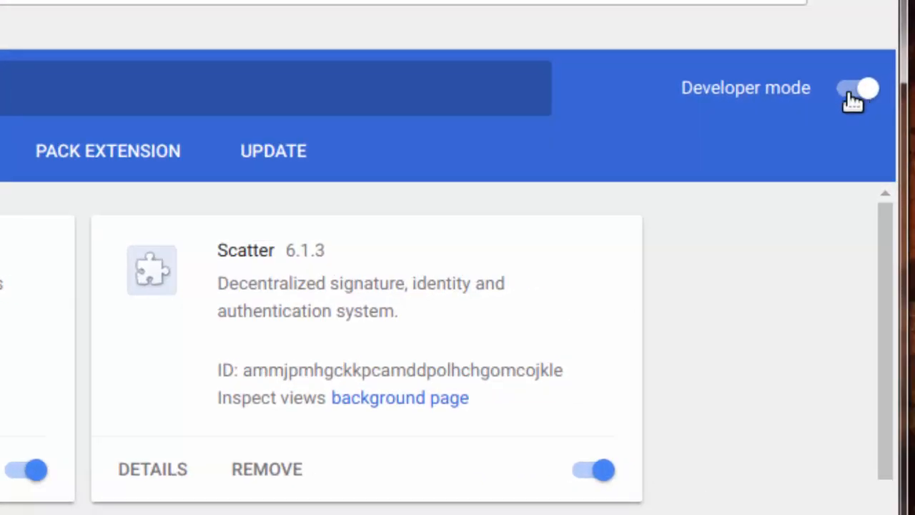
pyautogui.click(855, 91)
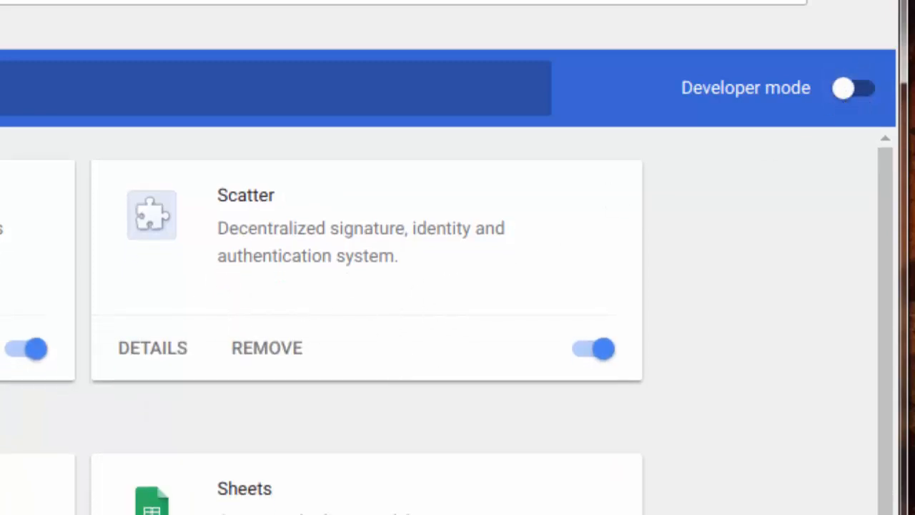
pyautogui.click(865, 96)
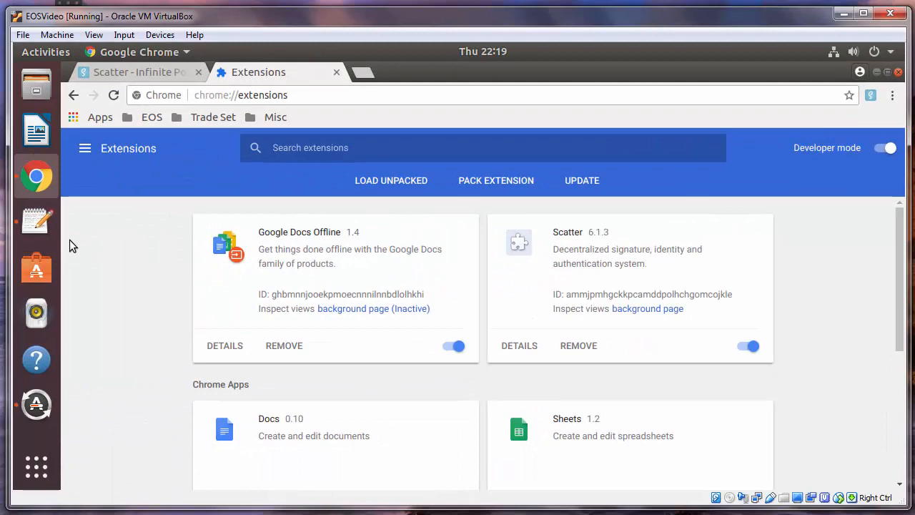
# Check the Scatter ID against the Links notes, then close the extensions tab.
pyautogui.click(37, 222)
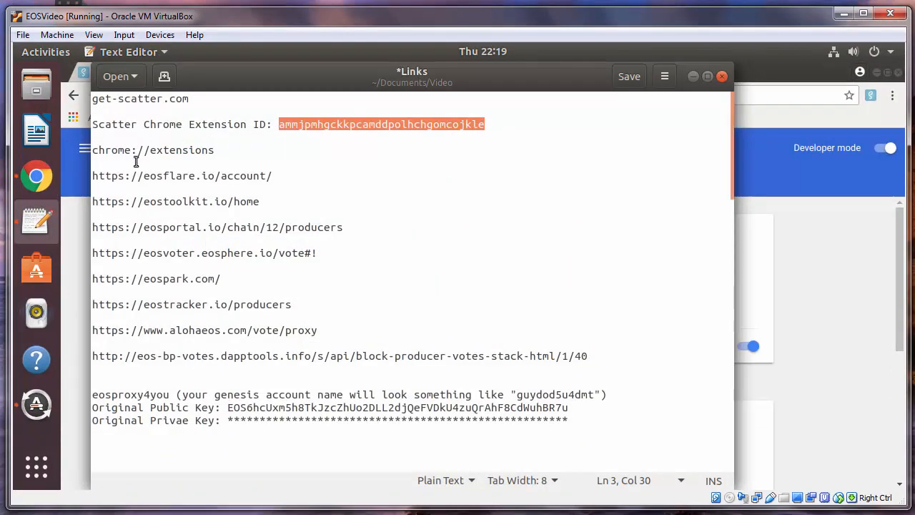
pyautogui.click(824, 219)
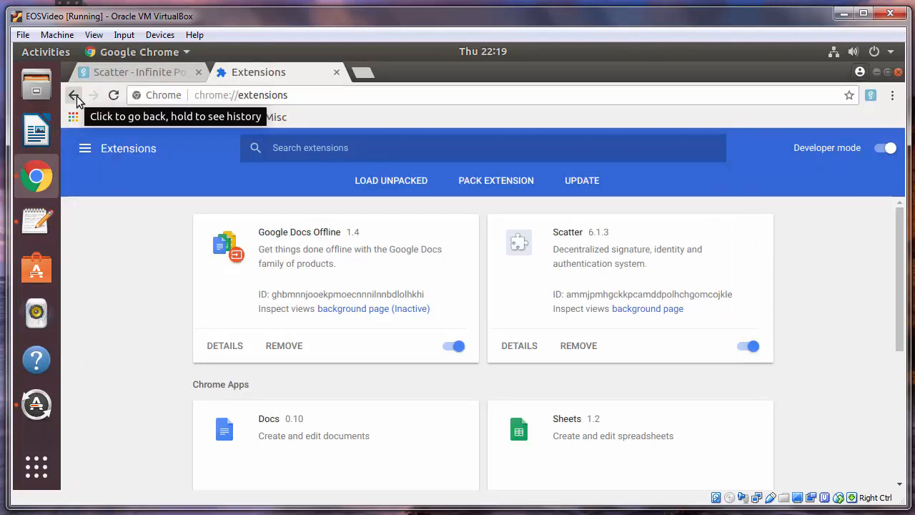
pyautogui.click(337, 72)
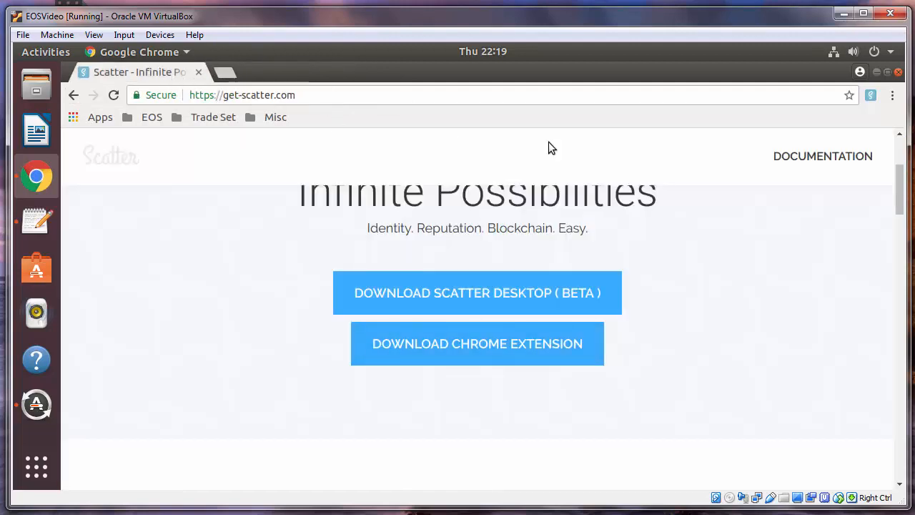
# Create a new Scatter protected by a new password and its confirmation.
pyautogui.click(871, 97)
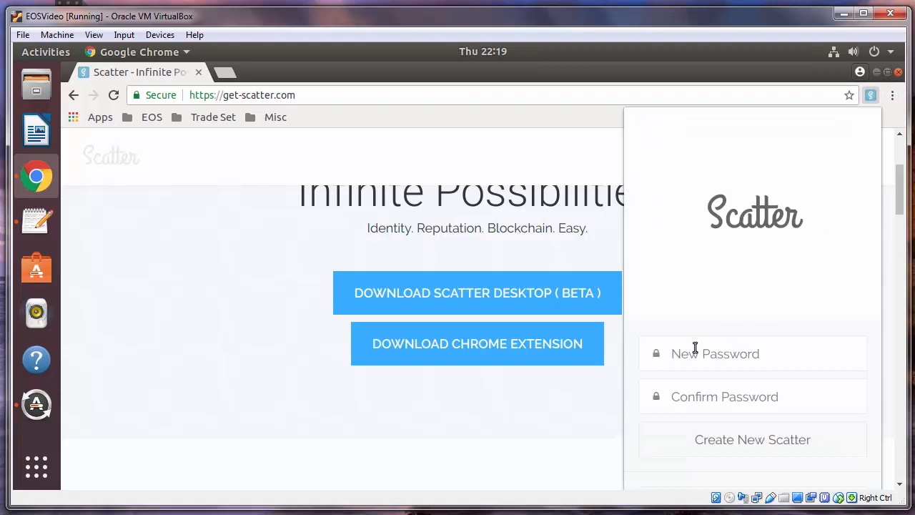
pyautogui.click(680, 357)
pyautogui.write('a')
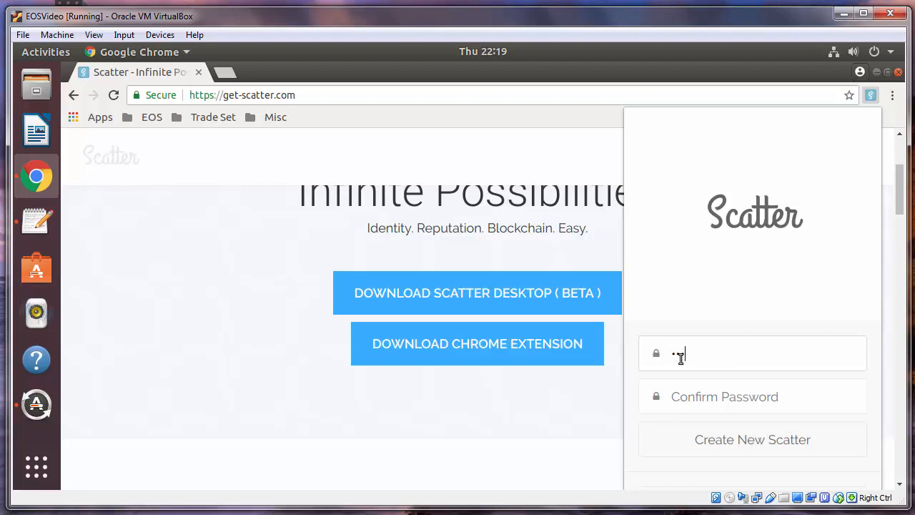
pyautogui.write('•••••')
pyautogui.click(683, 396)
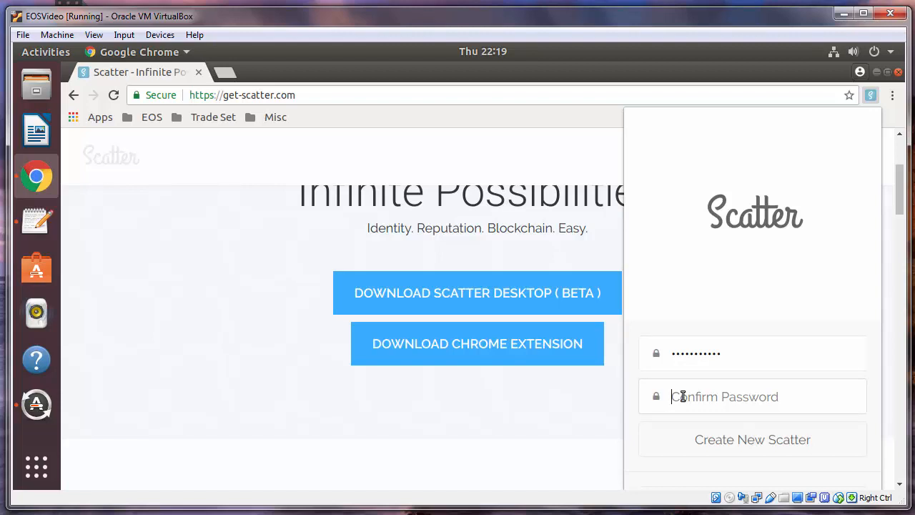
pyautogui.write('•••••••')
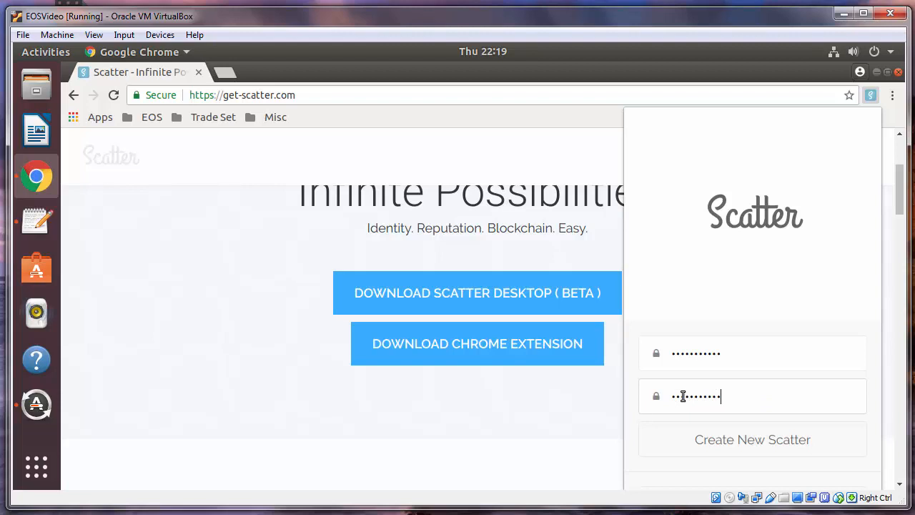
pyautogui.click(736, 446)
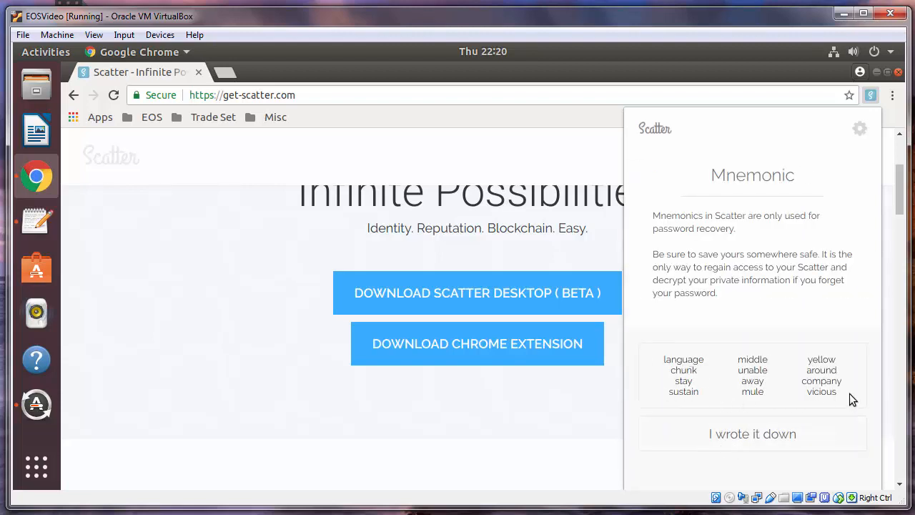
# Copy the twelve recovery mnemonic words and switch to the Links notes.
pyautogui.moveTo(849, 393); pyautogui.dragTo(656, 356)
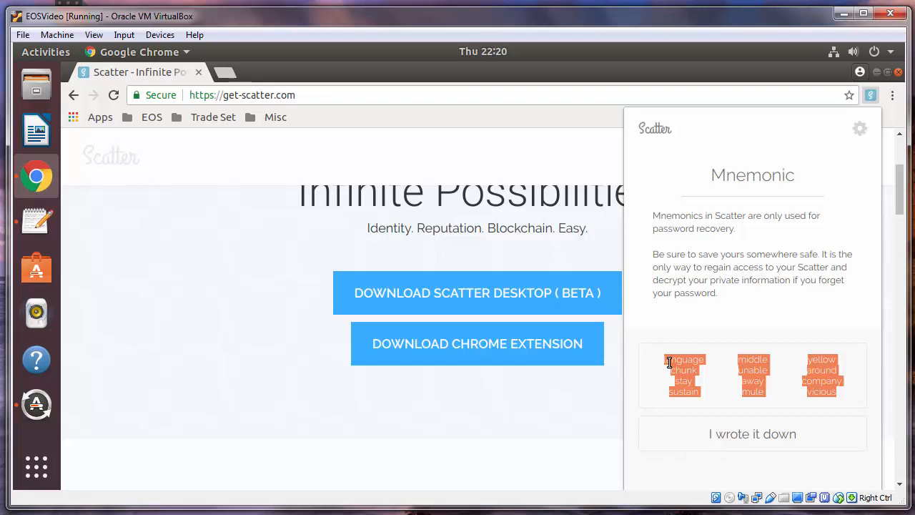
pyautogui.rightClick(669, 362)
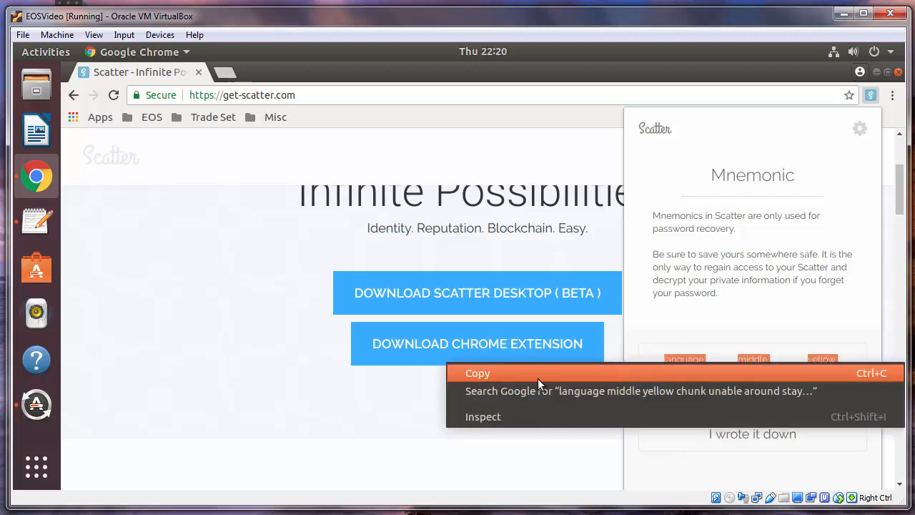
pyautogui.click(477, 374)
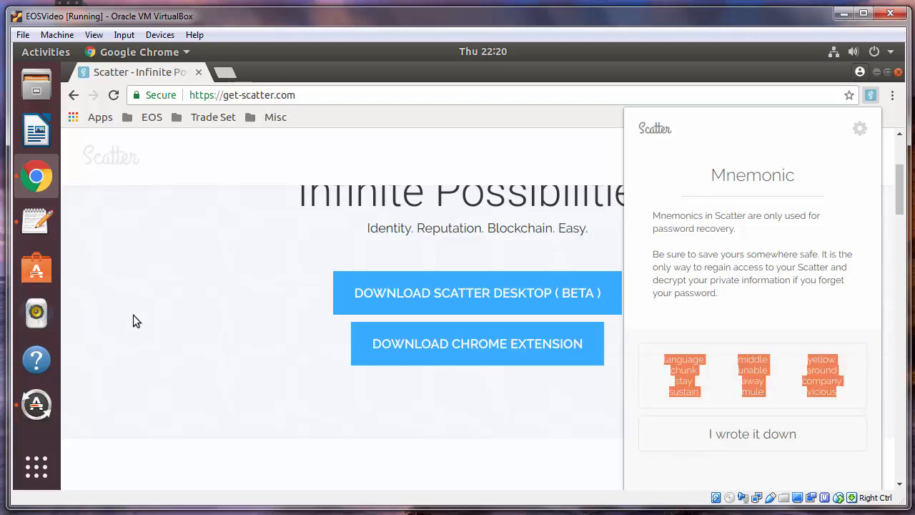
pyautogui.click(31, 228)
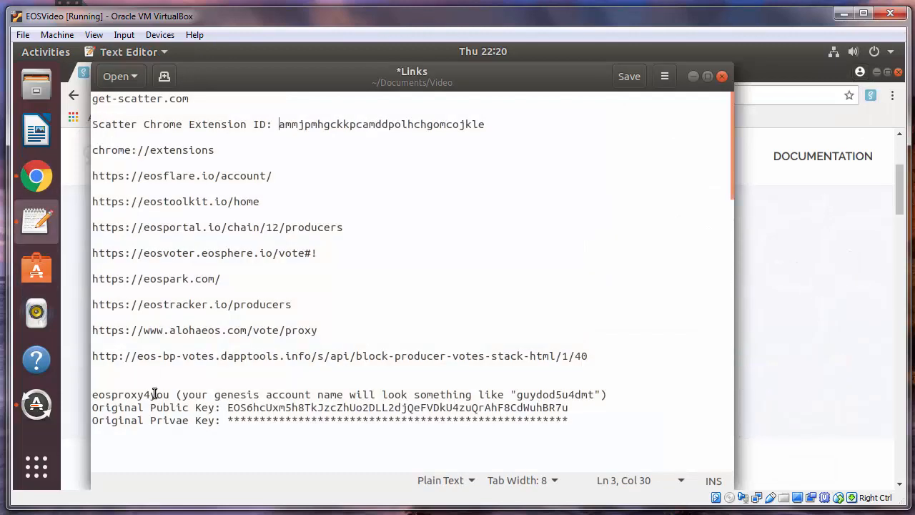
# Paste the 12 mnemonic words under the Scatter: heading below the keys and save Links.
pyautogui.scroll(-1, 144, 400)
pyautogui.click(103, 444)
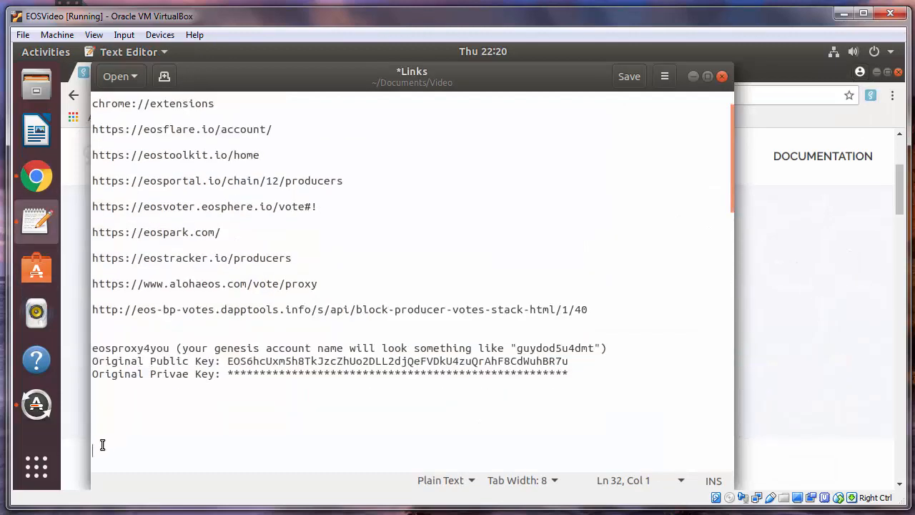
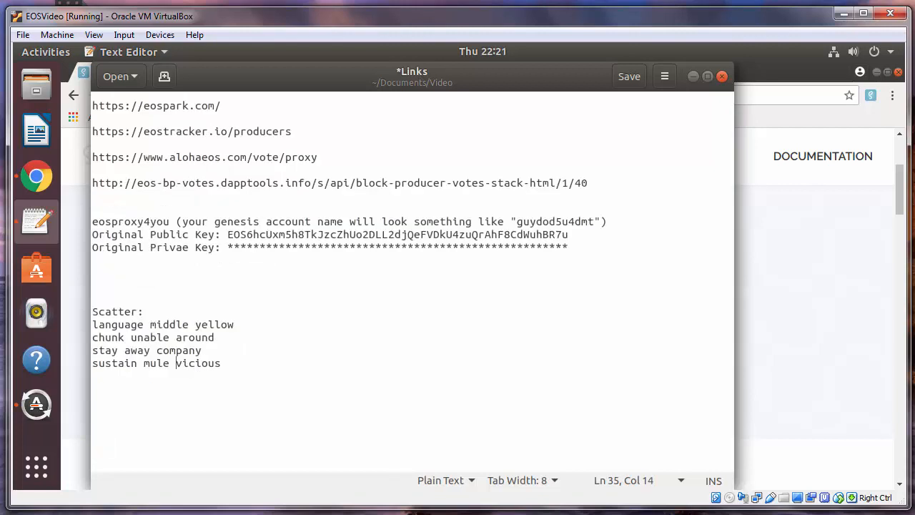
pyautogui.click(629, 77)
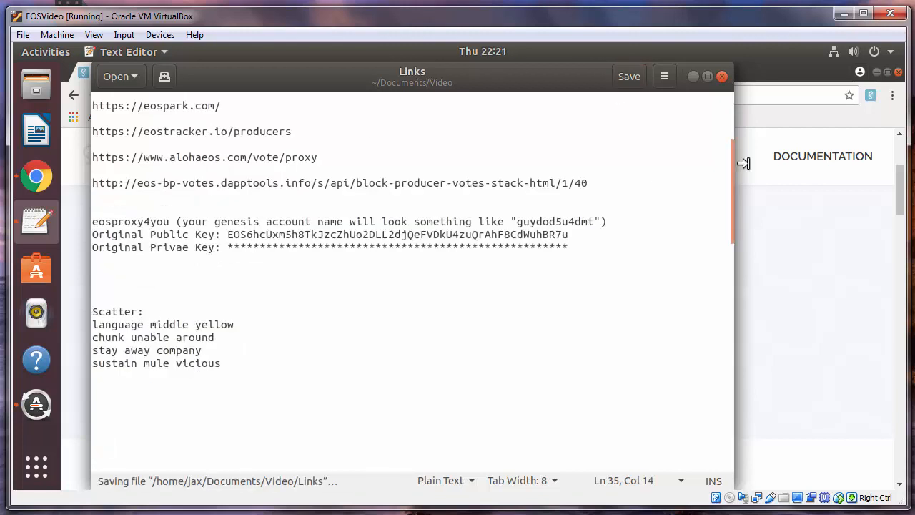
# Open Scatter from Chrome's toolbar and skip the basic setup on the welcome screen.
pyautogui.click(693, 76)
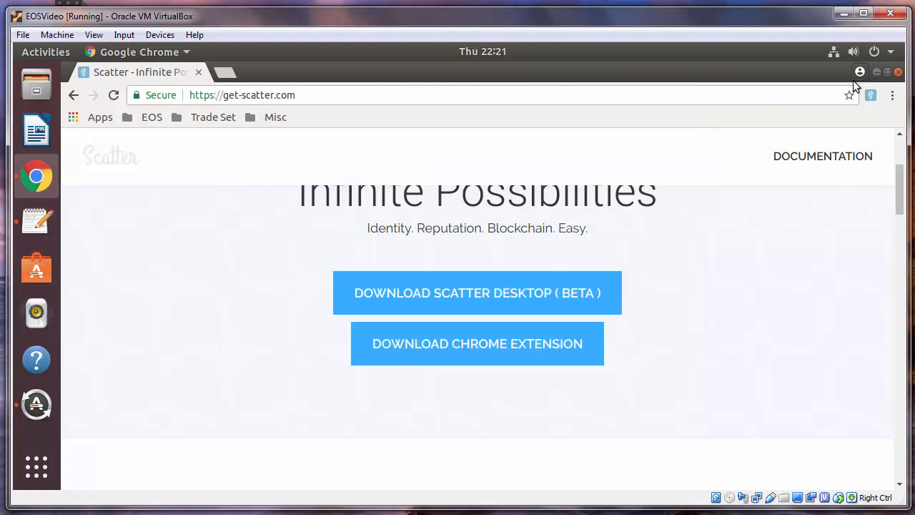
pyautogui.click(872, 95)
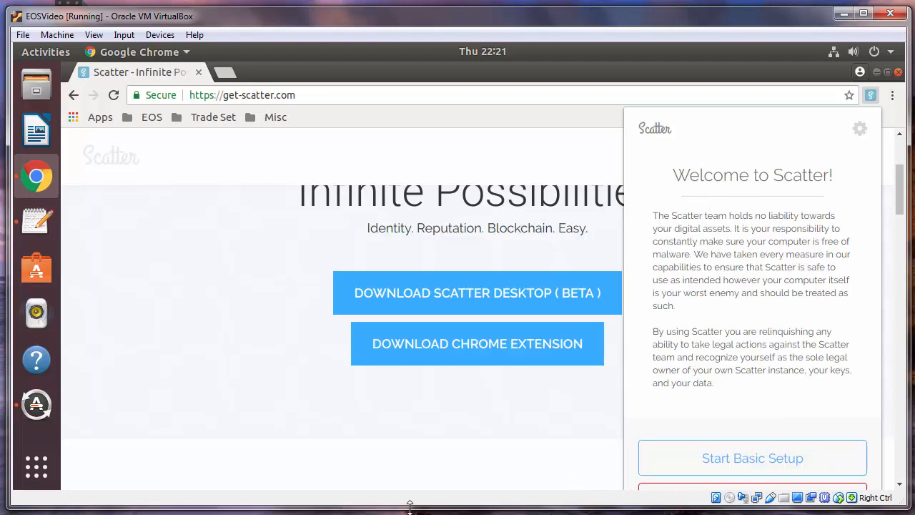
pyautogui.moveTo(410, 507); pyautogui.dragTo(410, 514)
pyautogui.moveTo(906, 514); pyautogui.dragTo(910, 514)
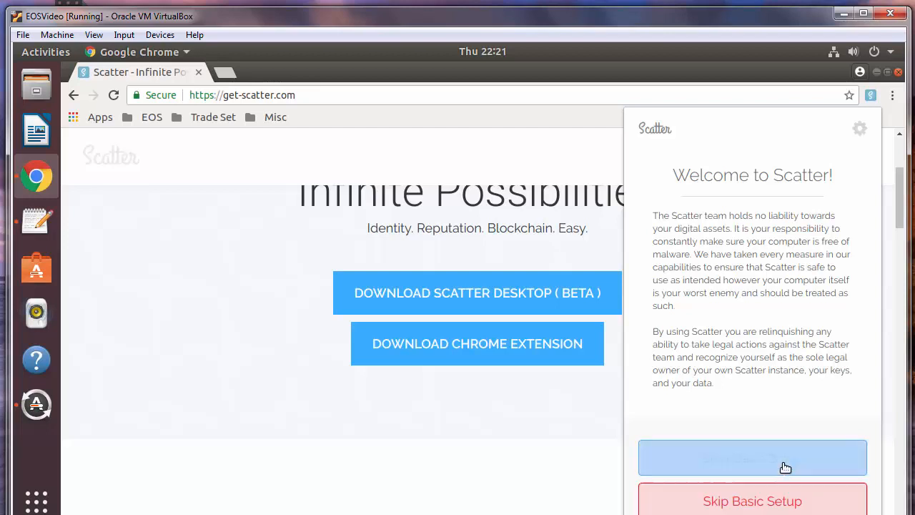
pyautogui.click(784, 502)
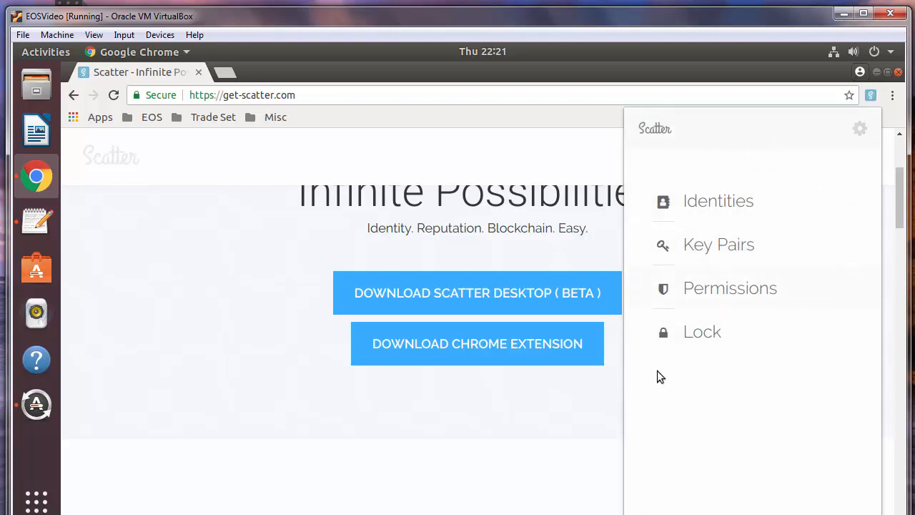
# Lock Scatter, then unlock it by entering the new password.
pyautogui.click(698, 337)
pyautogui.click(694, 472)
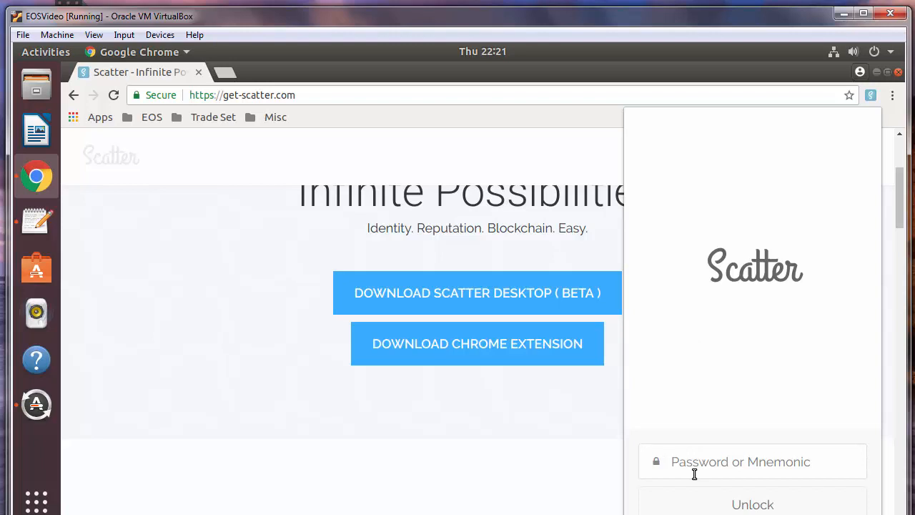
pyautogui.write('••••')
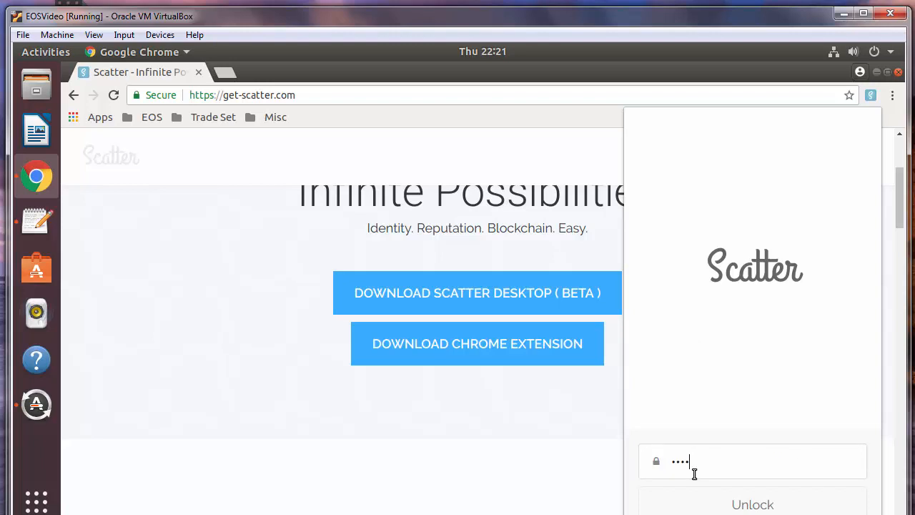
pyautogui.write('•••••••••')
pyautogui.click(758, 507)
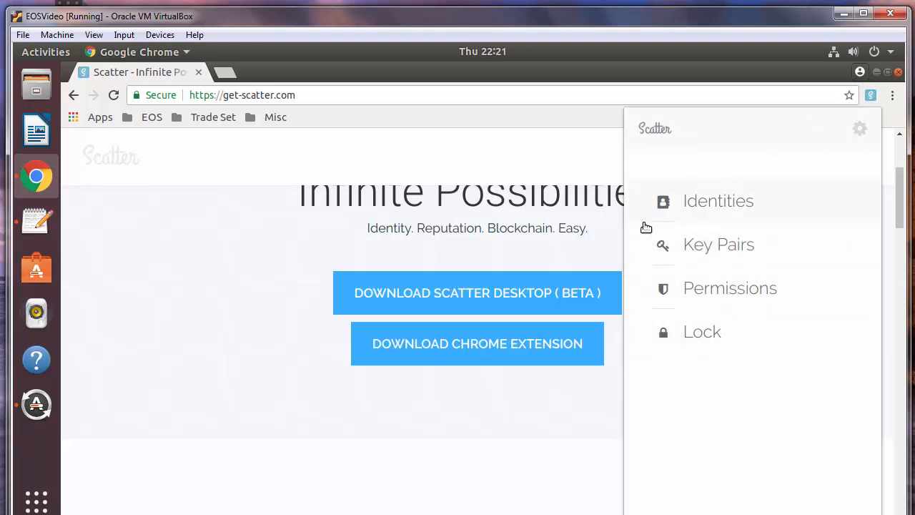
pyautogui.click(861, 129)
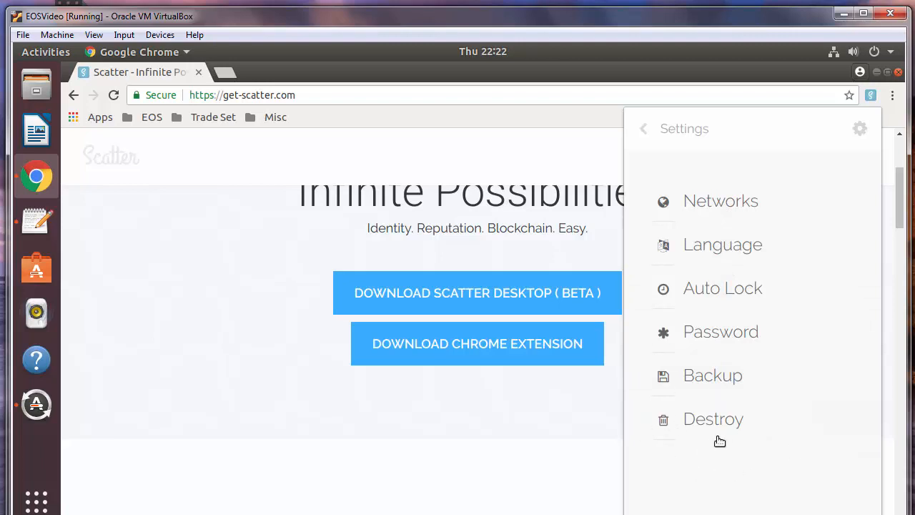
pyautogui.click(644, 130)
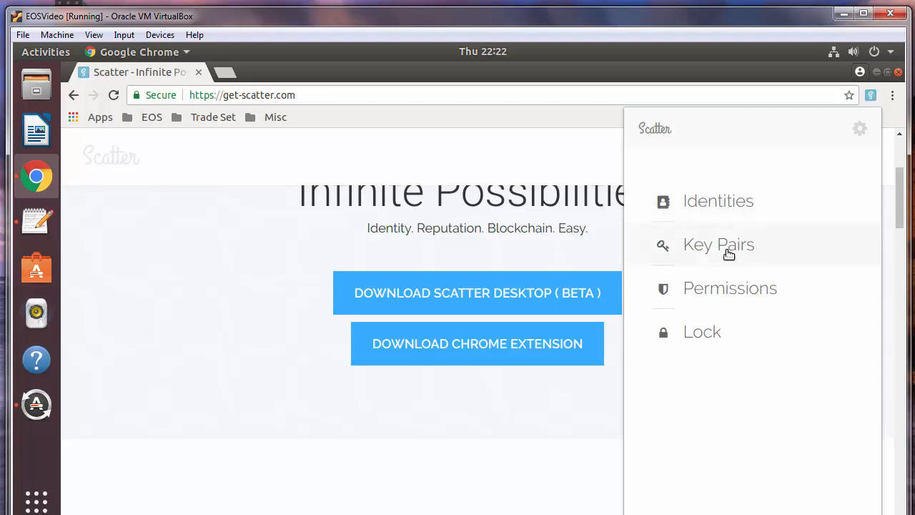
# Select the Original Private Key value in the Links notes, then minimize the editor.
pyautogui.click(37, 221)
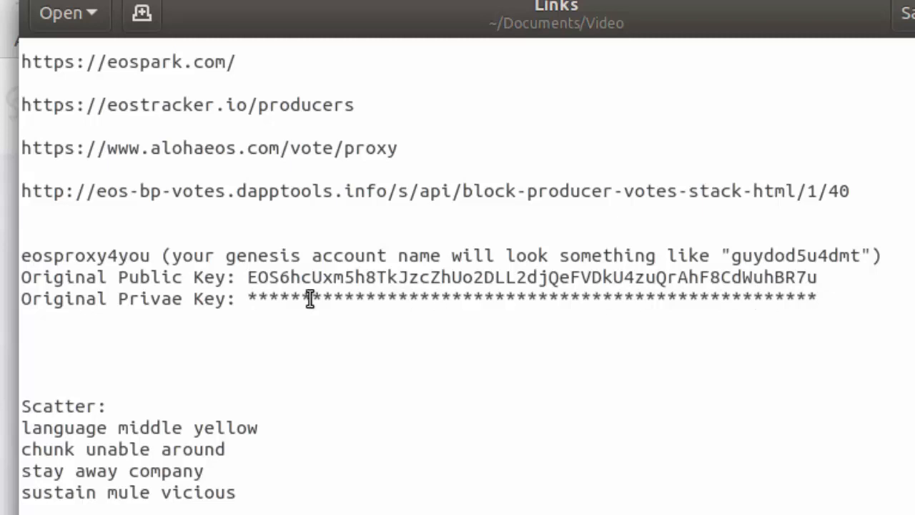
pyautogui.moveTo(248, 299); pyautogui.dragTo(832, 306)
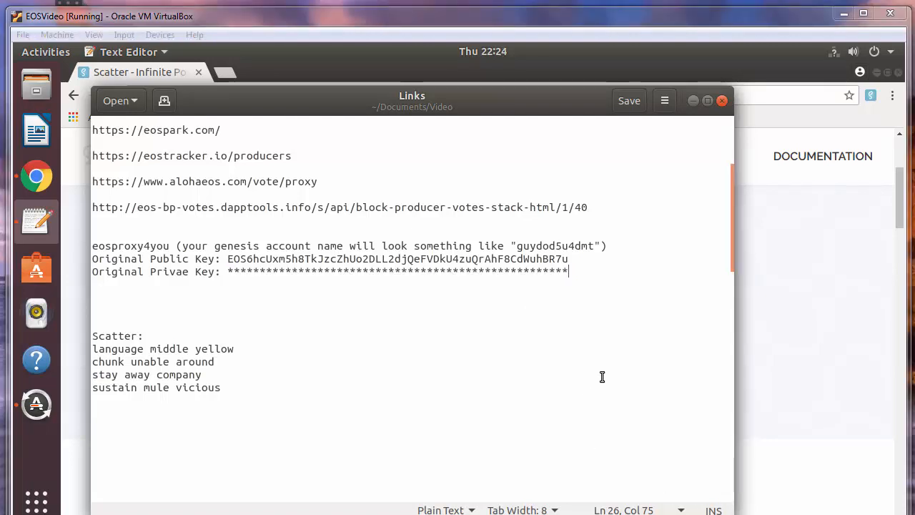
pyautogui.click(692, 99)
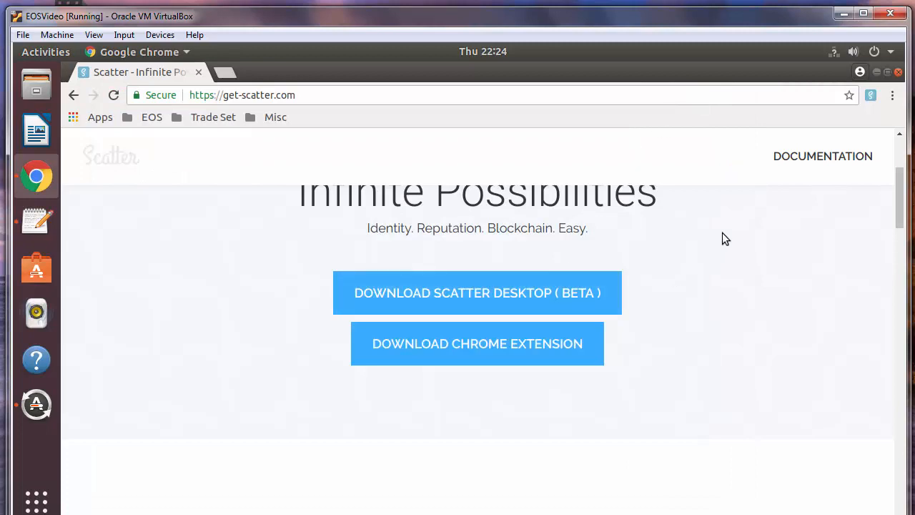
# Start a new Scatter key pair and paste the original EOS private key into it.
pyautogui.click(871, 98)
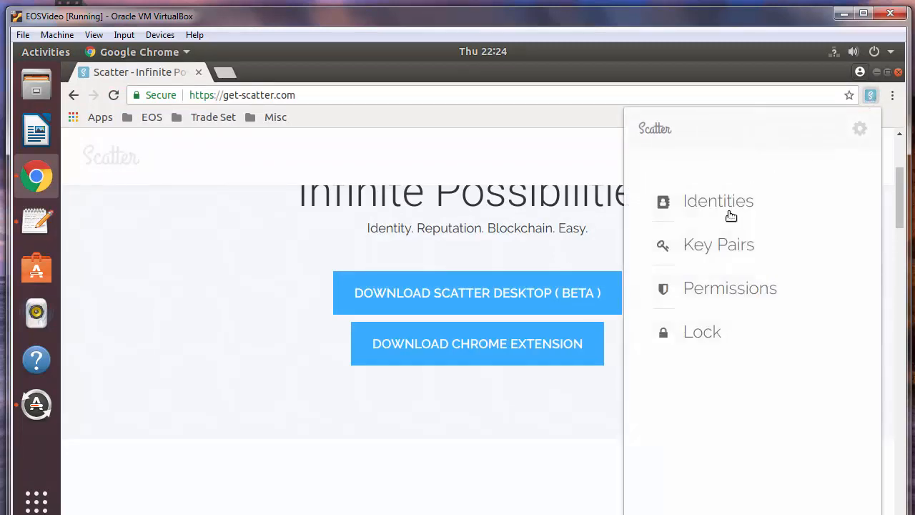
pyautogui.click(714, 253)
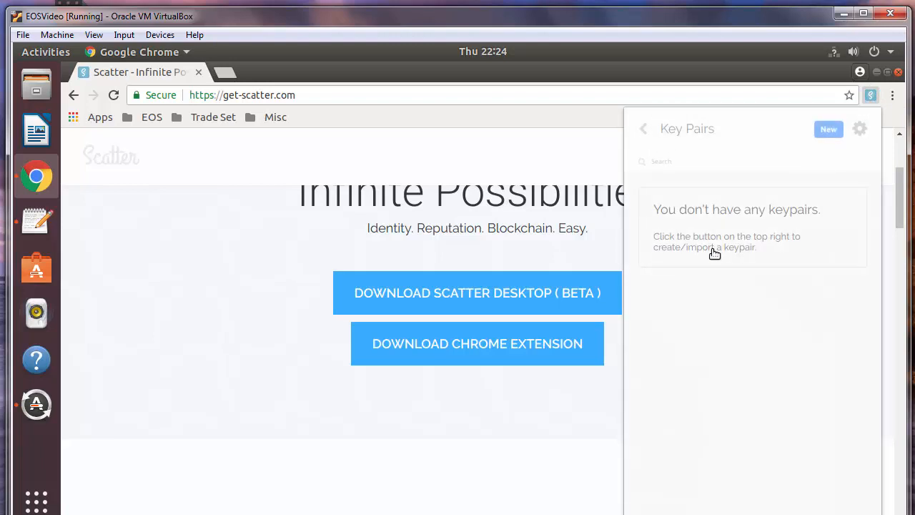
pyautogui.click(831, 132)
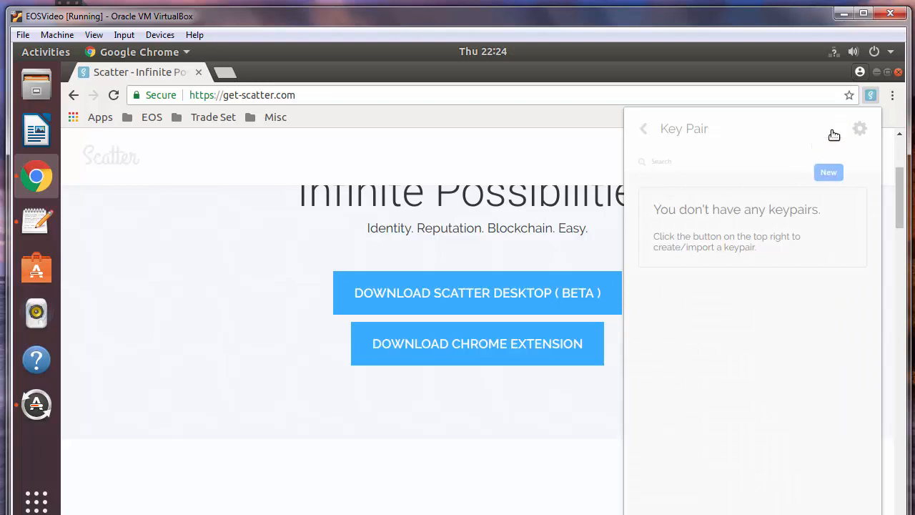
pyautogui.rightClick(673, 413)
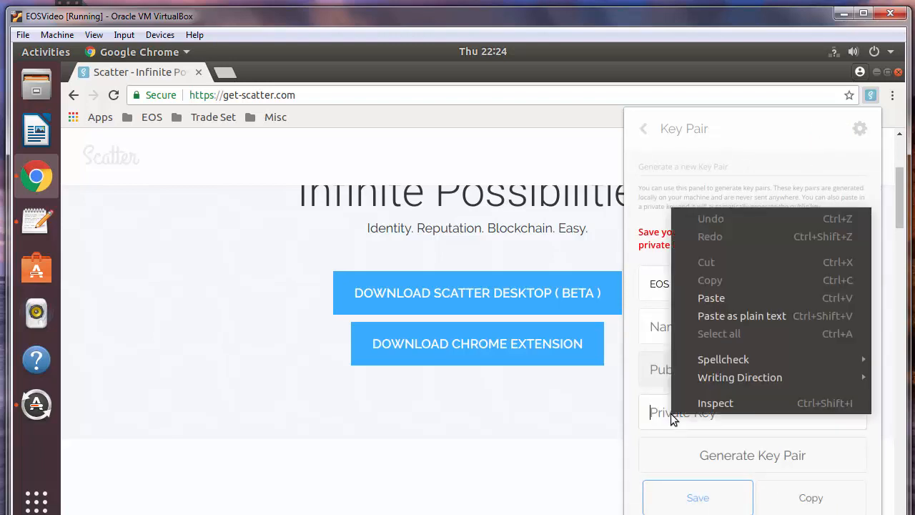
pyautogui.click(712, 299)
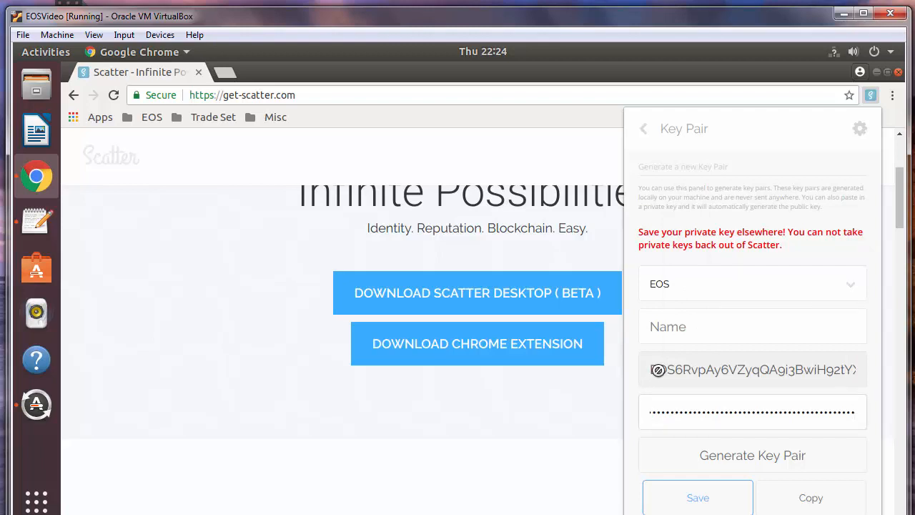
pyautogui.moveTo(657, 371); pyautogui.dragTo(598, 377)
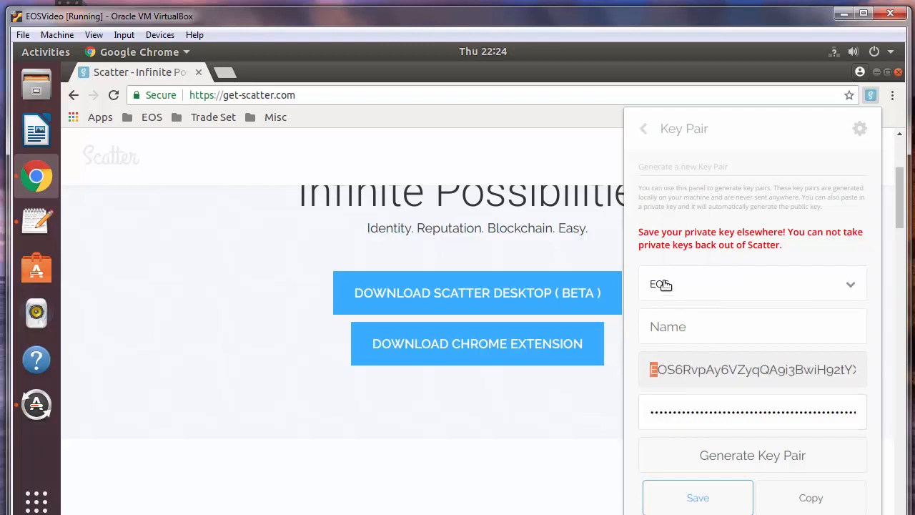
# Name the key pair 'Original key', fixing the typo, and save it.
pyautogui.click(659, 327)
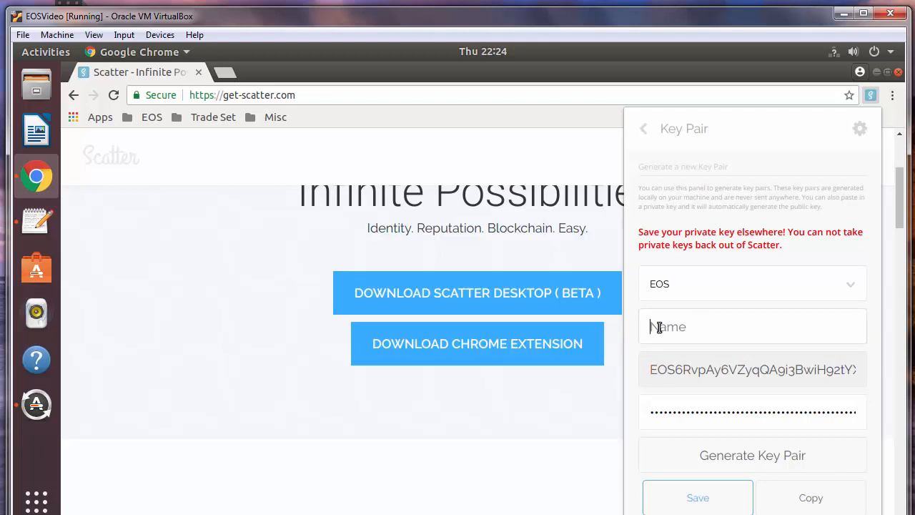
pyautogui.write('Origonal k')
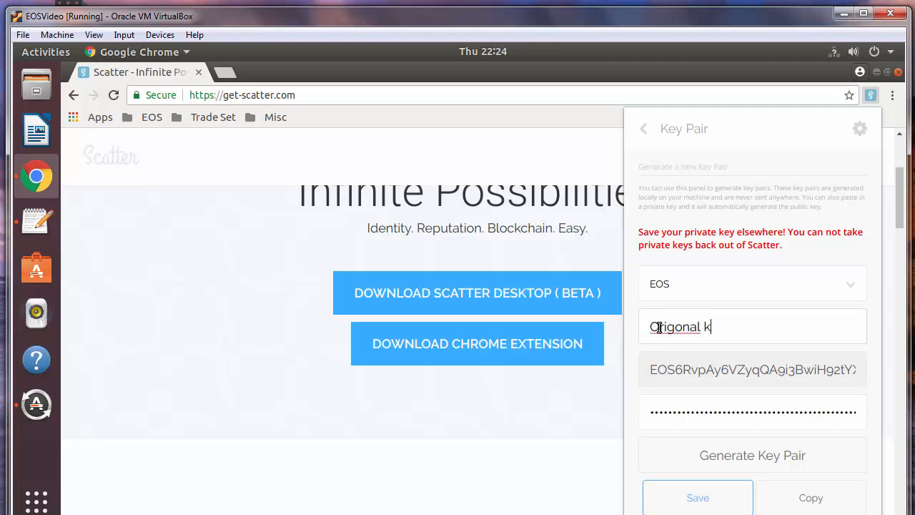
pyautogui.write('ey')
pyautogui.click(683, 328)
pyautogui.press('BackSpace')
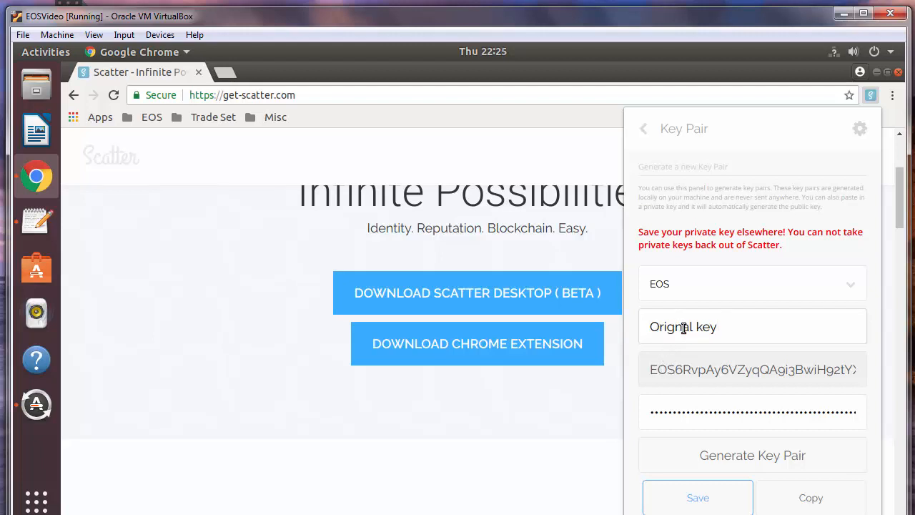
pyautogui.write('i')
pyautogui.click(706, 502)
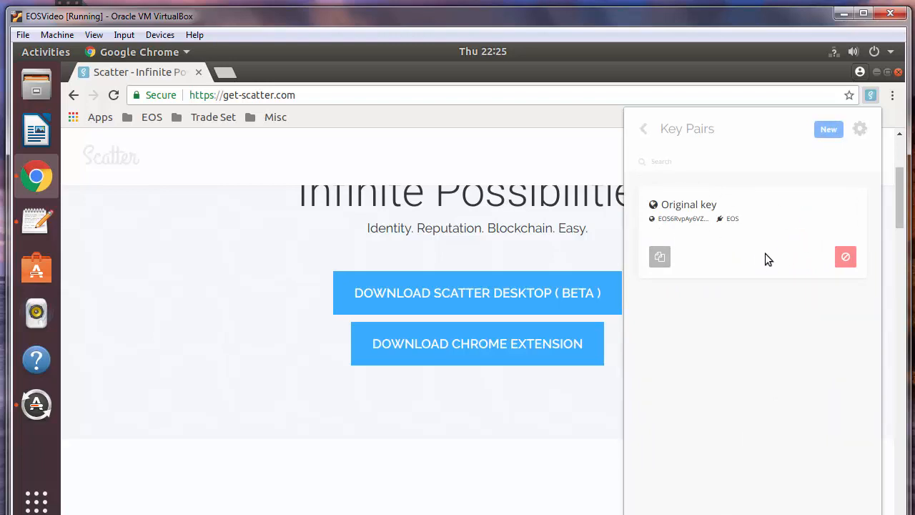
# Generate a fresh EOS key pair in Scatter, copy it, and return to the Links notes.
pyautogui.click(828, 132)
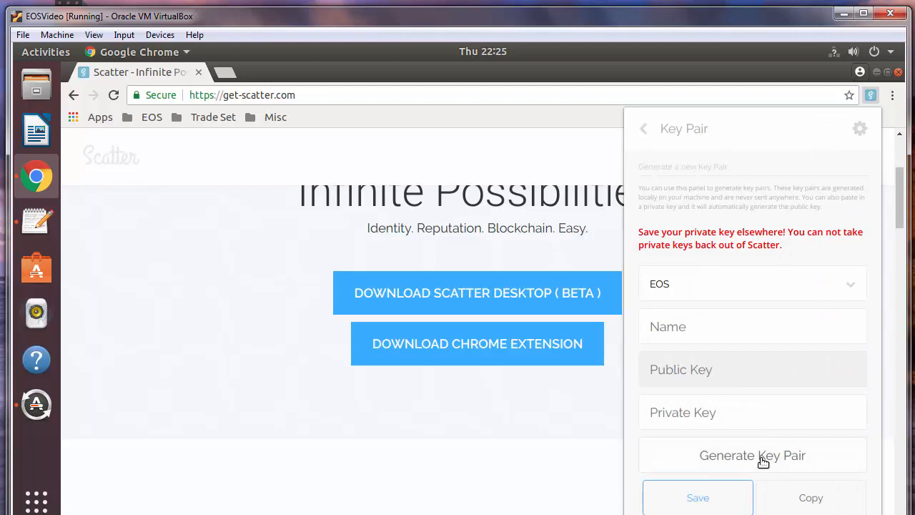
pyautogui.click(762, 461)
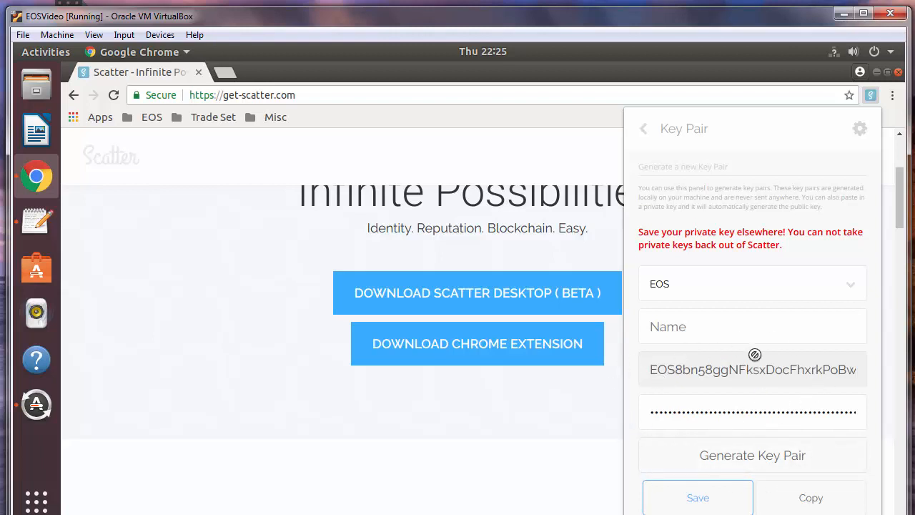
pyautogui.click(817, 498)
pyautogui.click(31, 225)
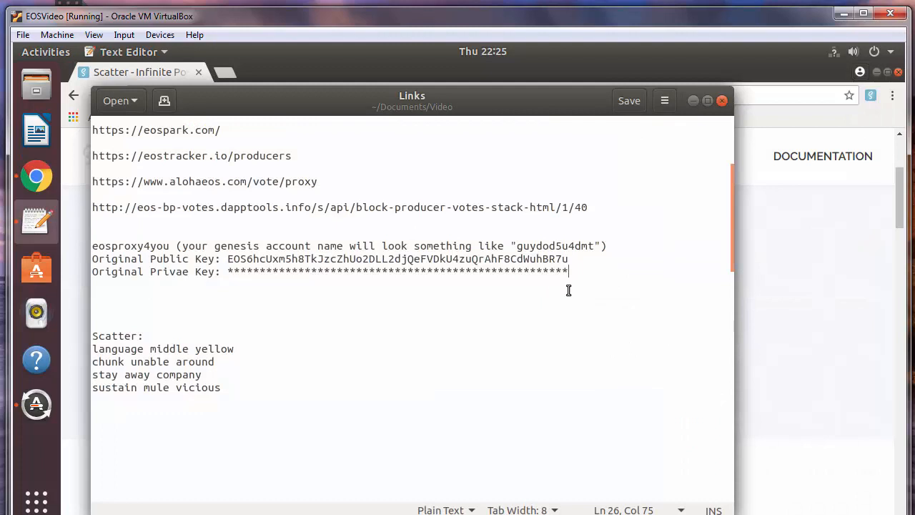
# Paste the new keys below the original private key and label the public key 'New Owner'.
pyautogui.press('Return')
pyautogui.press('Return')
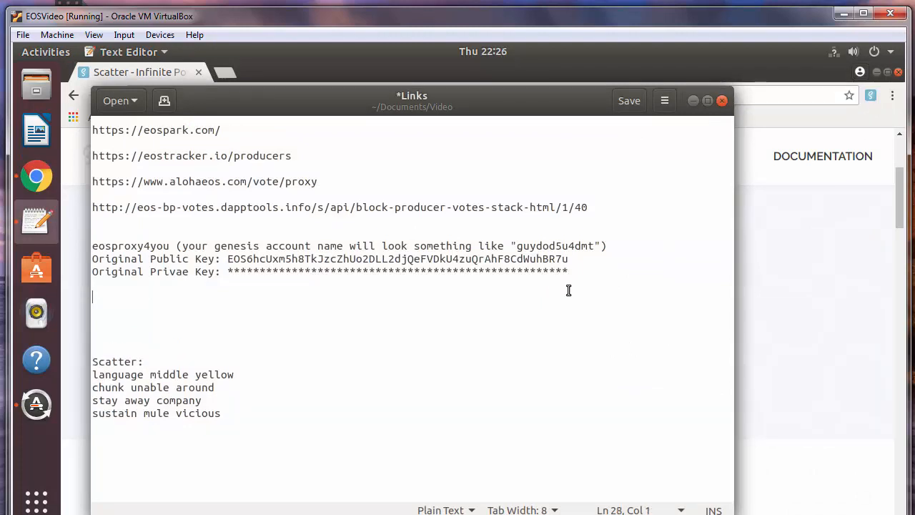
pyautogui.hotkey('ctrl', 'v')
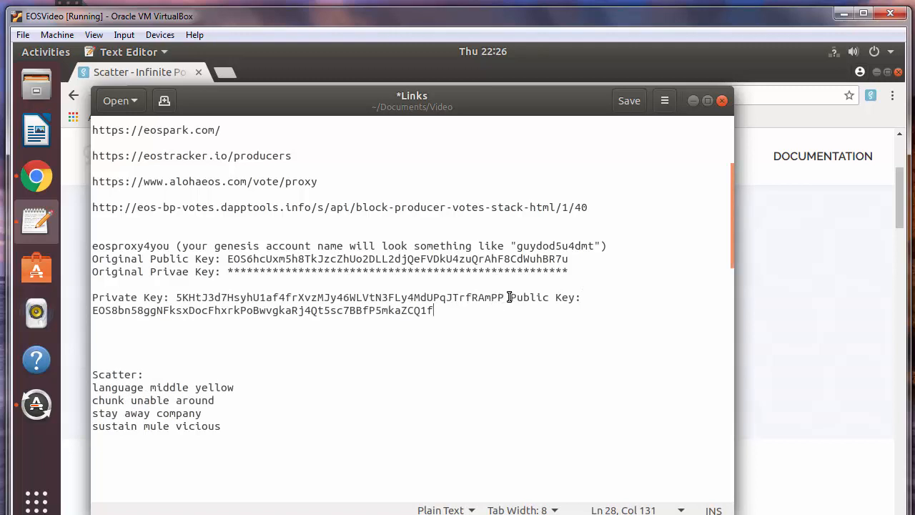
pyautogui.moveTo(510, 297); pyautogui.dragTo(82, 296)
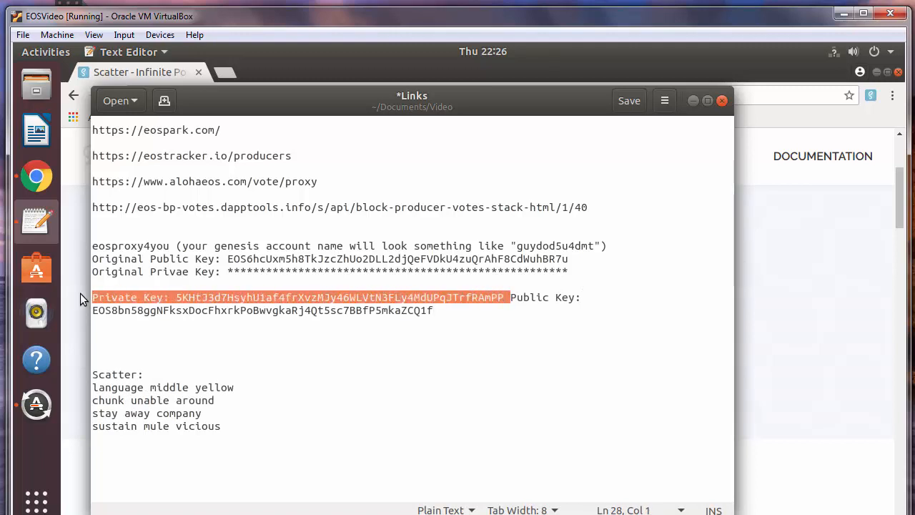
pyautogui.press('Delete')
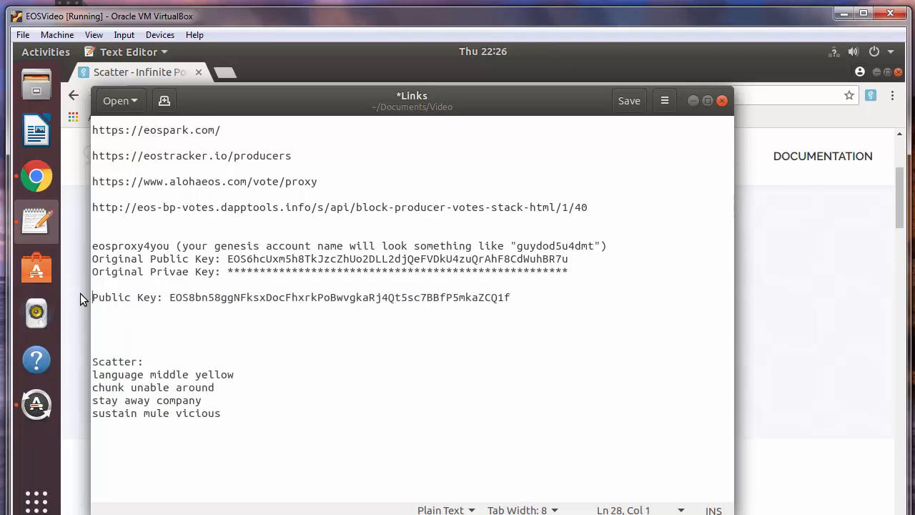
pyautogui.write('New')
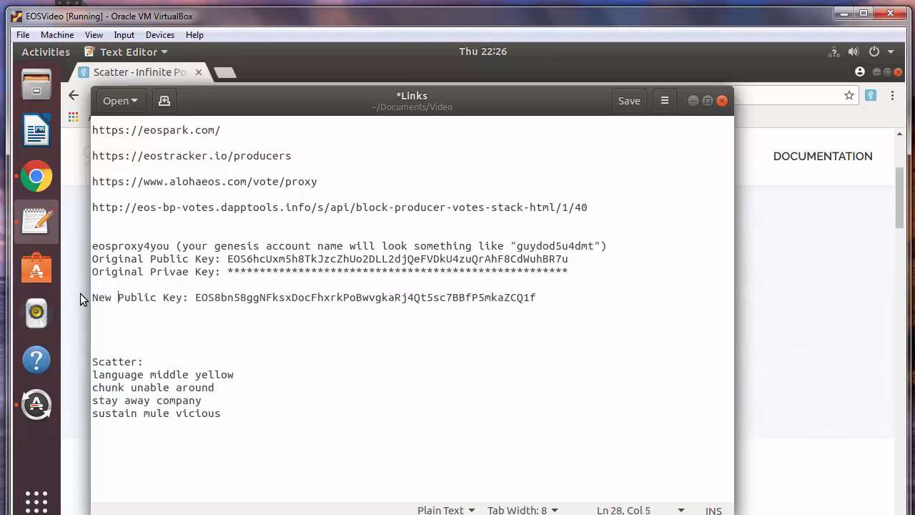
pyautogui.write(' Owner')
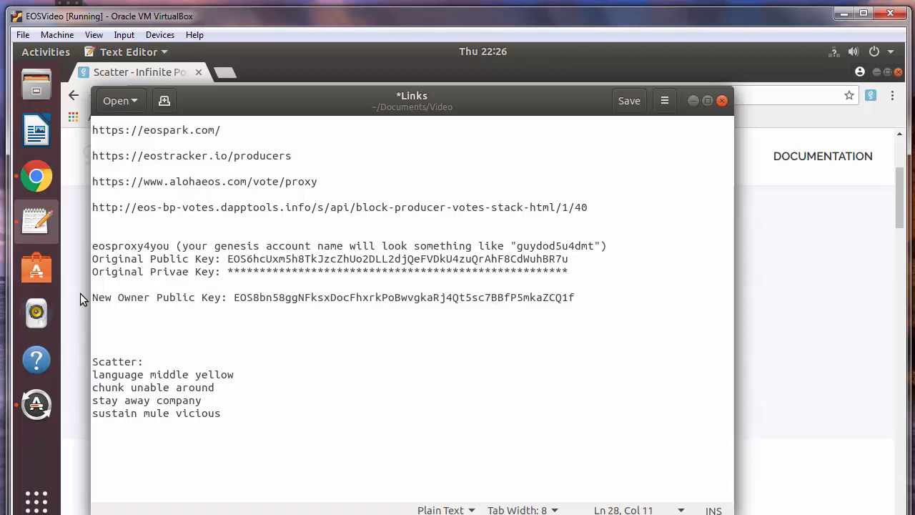
# Add a 'New Owner' private key line, begin a 'New Active' entry, and minimize the editor.
pyautogui.press('End')
pyautogui.press('Return')
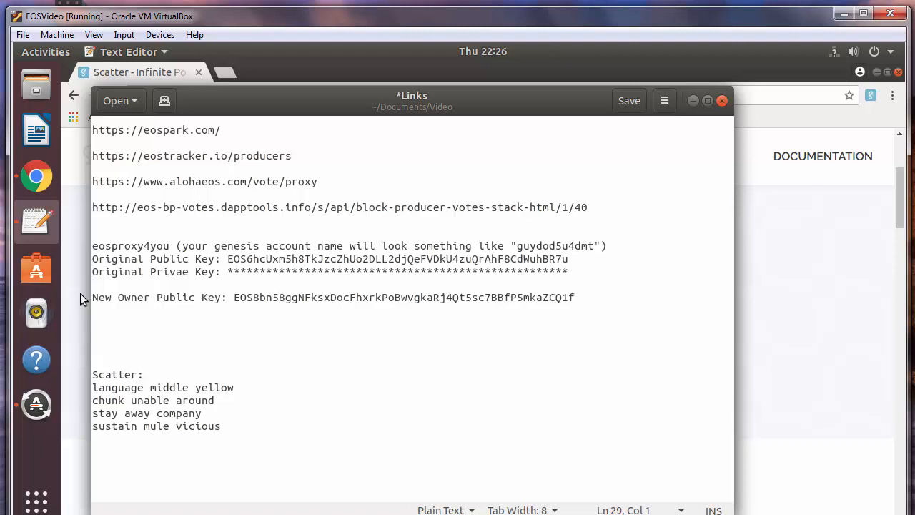
pyautogui.write('New Owner')
pyautogui.hotkey('ctrl', 'v')
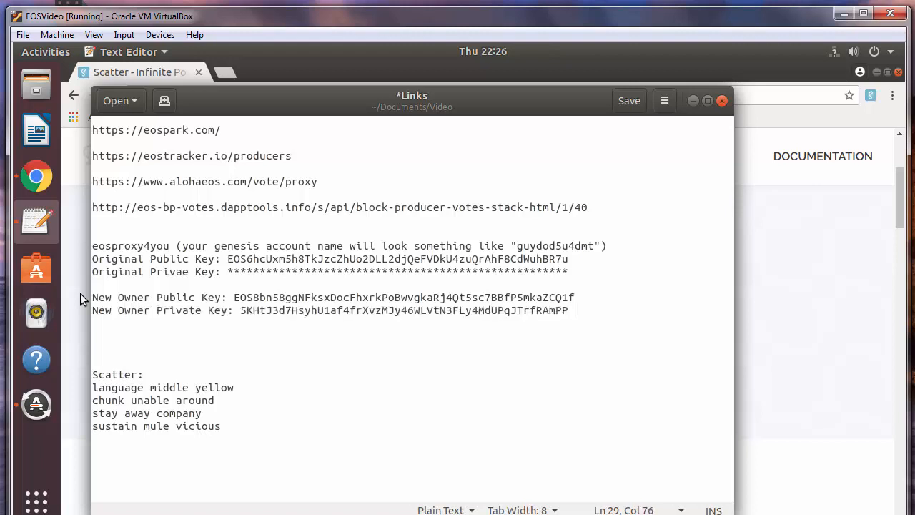
pyautogui.press('Return')
pyautogui.press('Return')
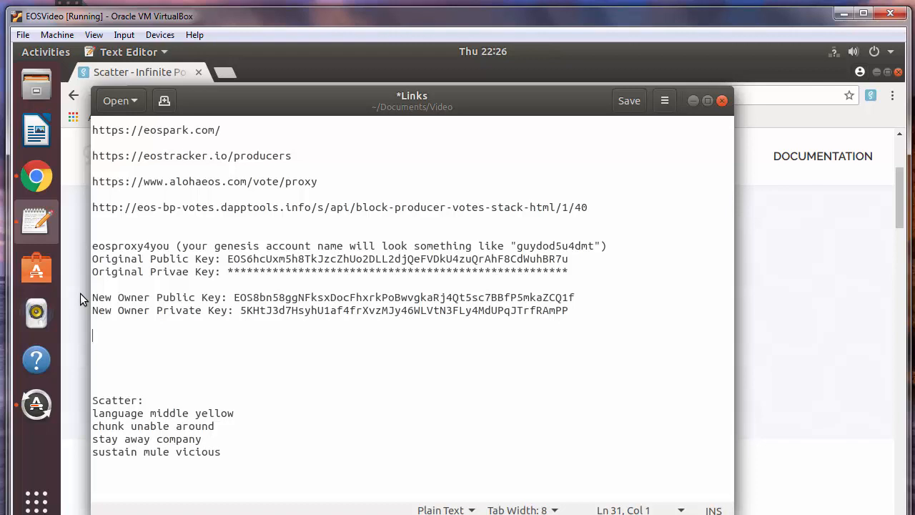
pyautogui.write('New Active')
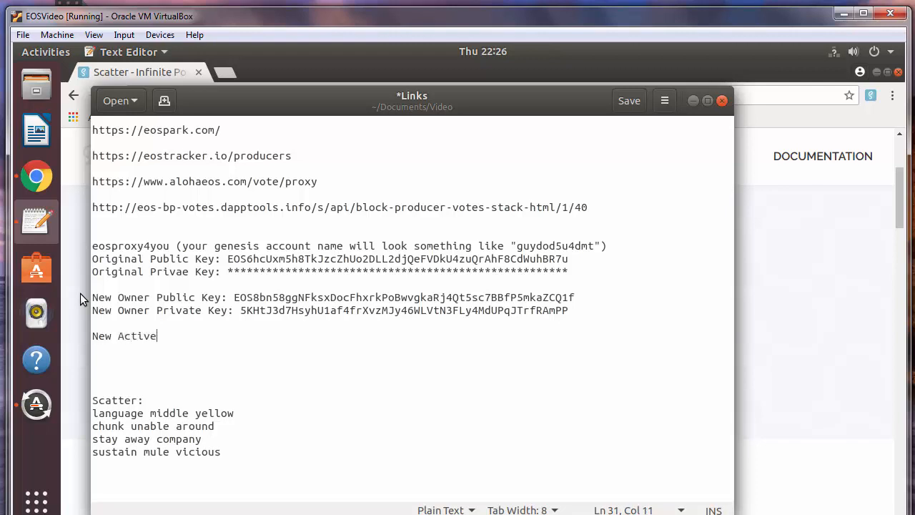
pyautogui.click(693, 101)
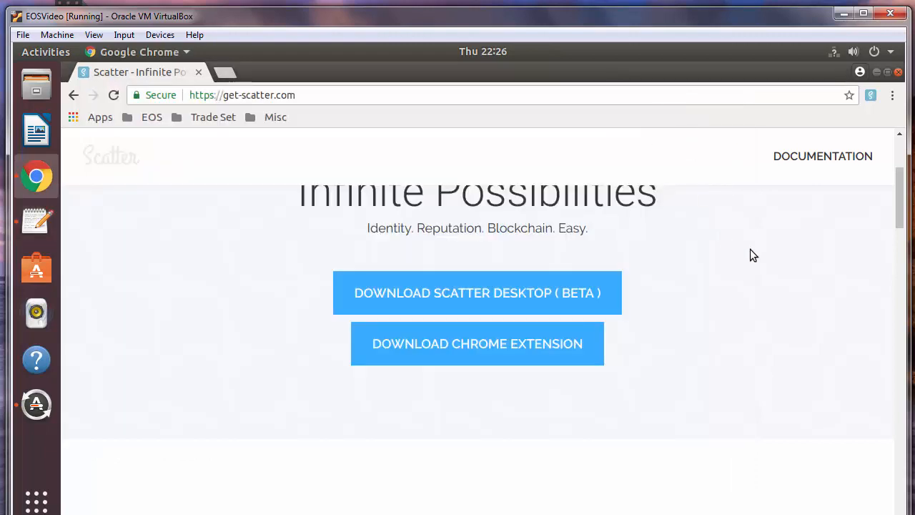
# Generate another fresh EOS key pair in Scatter's Key Pairs.
pyautogui.click(871, 95)
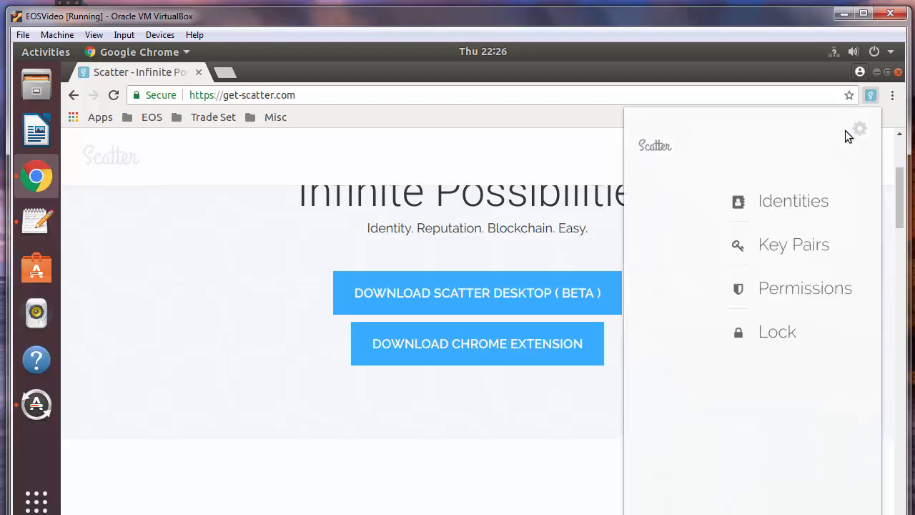
pyautogui.click(696, 249)
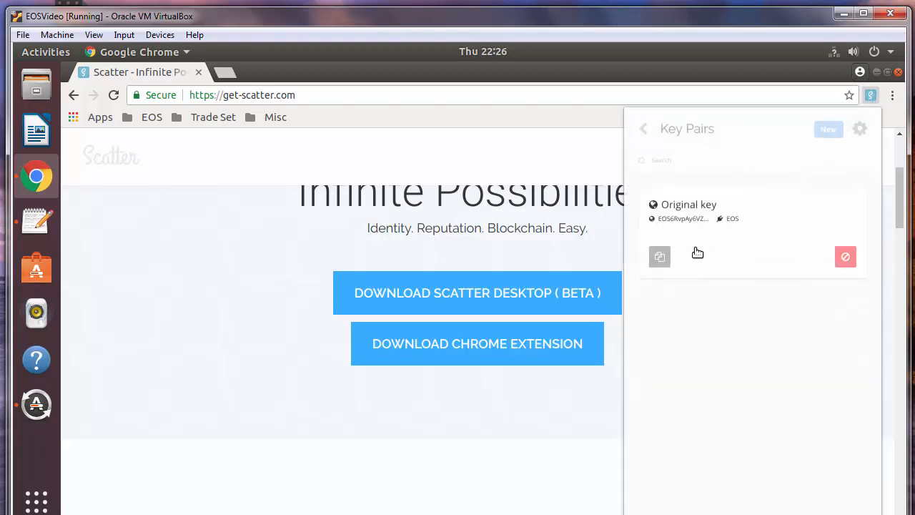
pyautogui.click(830, 133)
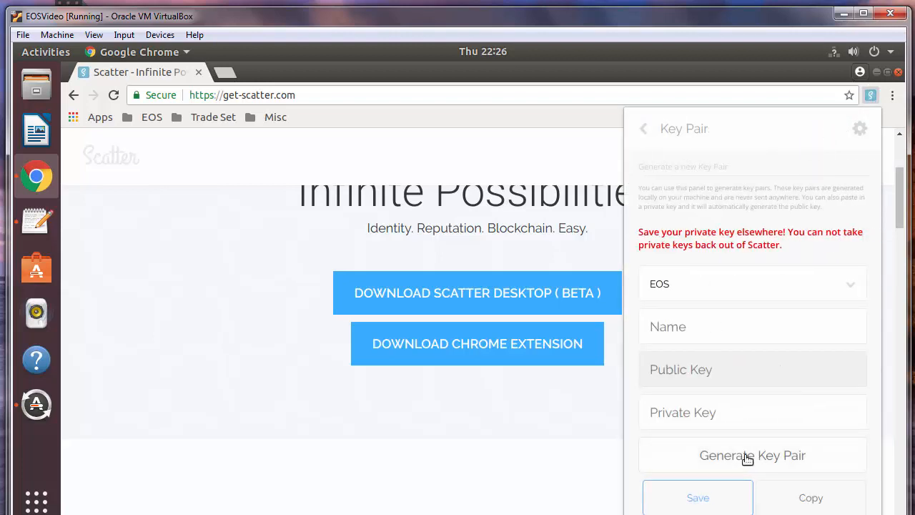
pyautogui.click(749, 457)
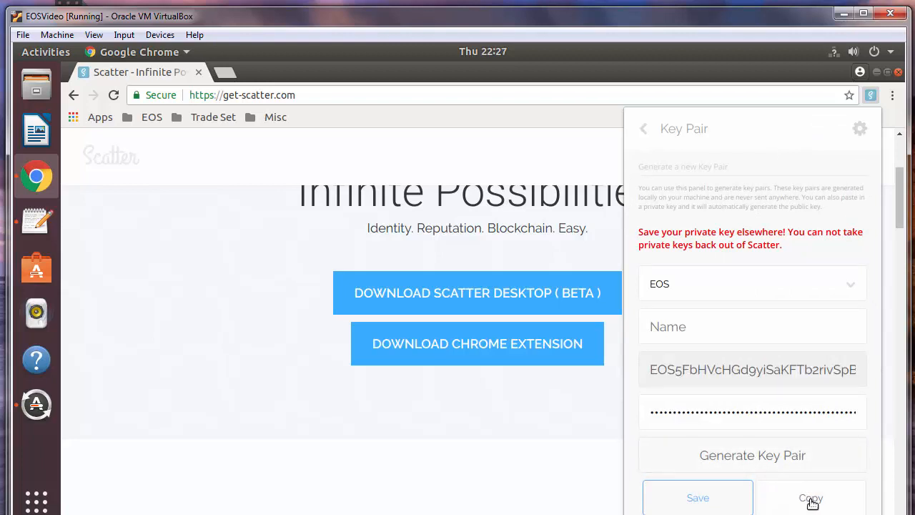
pyautogui.click(689, 327)
pyautogui.write('eos')
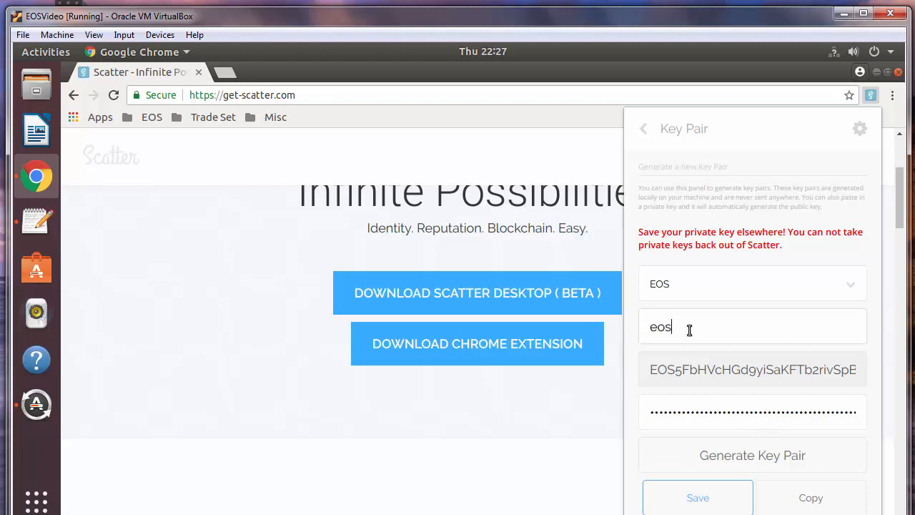
pyautogui.write('key')
pyautogui.press('BackSpace')
pyautogui.press('BackSpace')
pyautogui.press('BackSpace')
pyautogui.write('prxy4you')
pyautogui.click(811, 499)
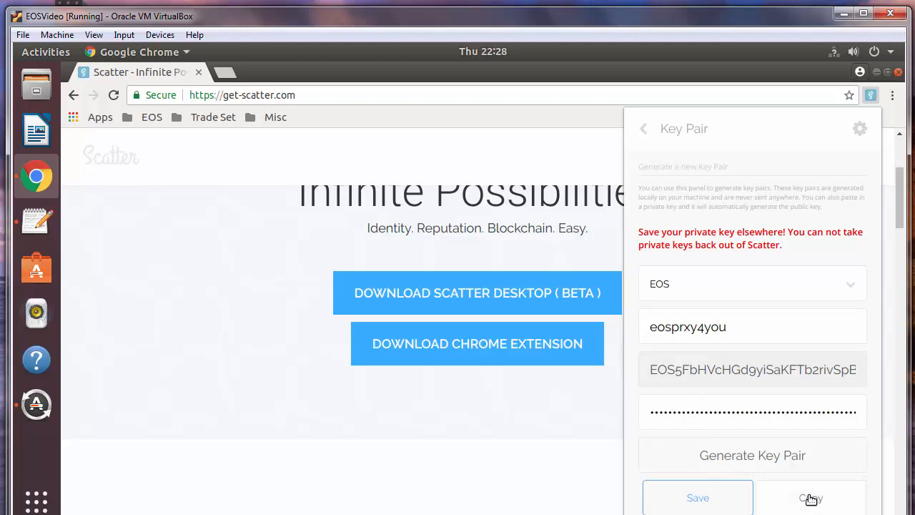
pyautogui.click(685, 328)
pyautogui.write('o')
pyautogui.click(782, 502)
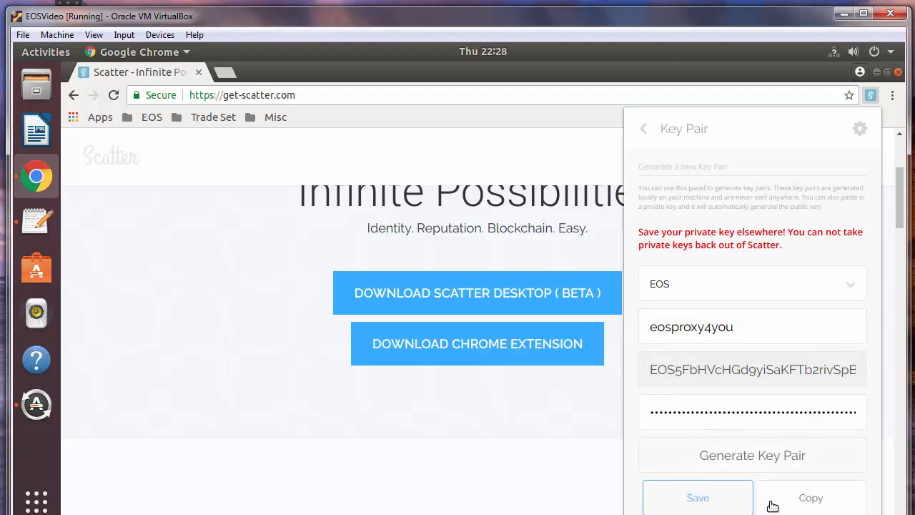
pyautogui.click(698, 505)
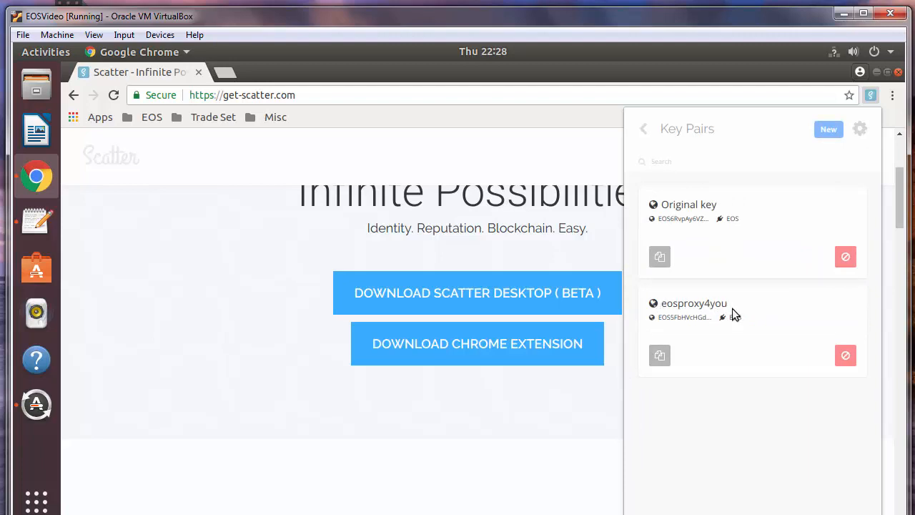
# Paste the second generated keys after 'New Active' and cut the private key out of that line.
pyautogui.click(34, 224)
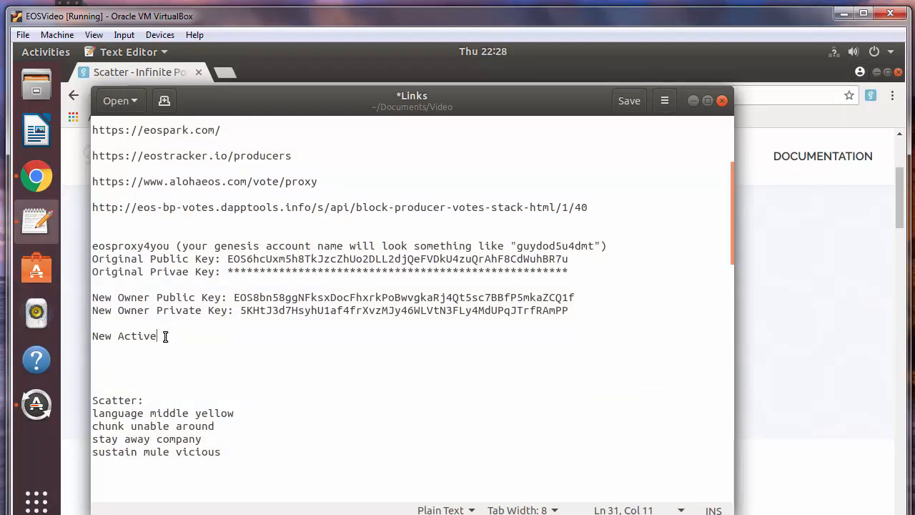
pyautogui.hotkey('ctrl', 'v')
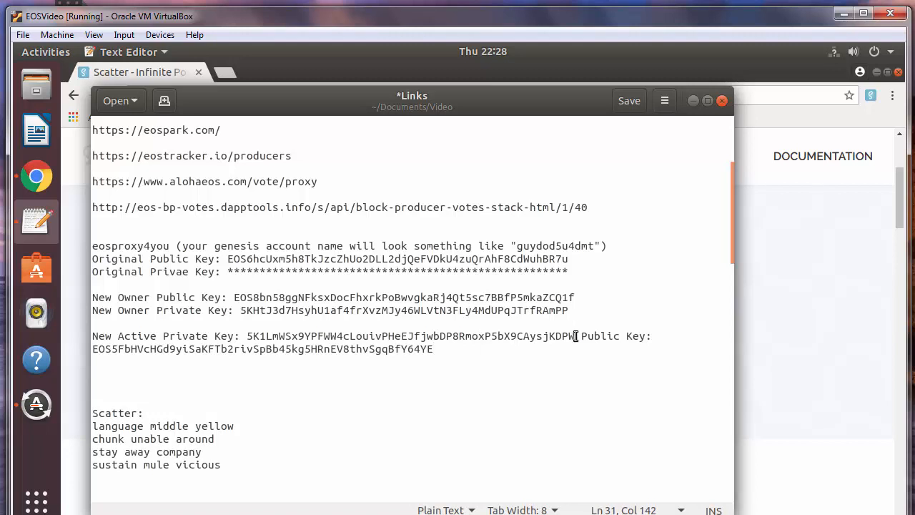
pyautogui.moveTo(575, 336); pyautogui.dragTo(163, 342)
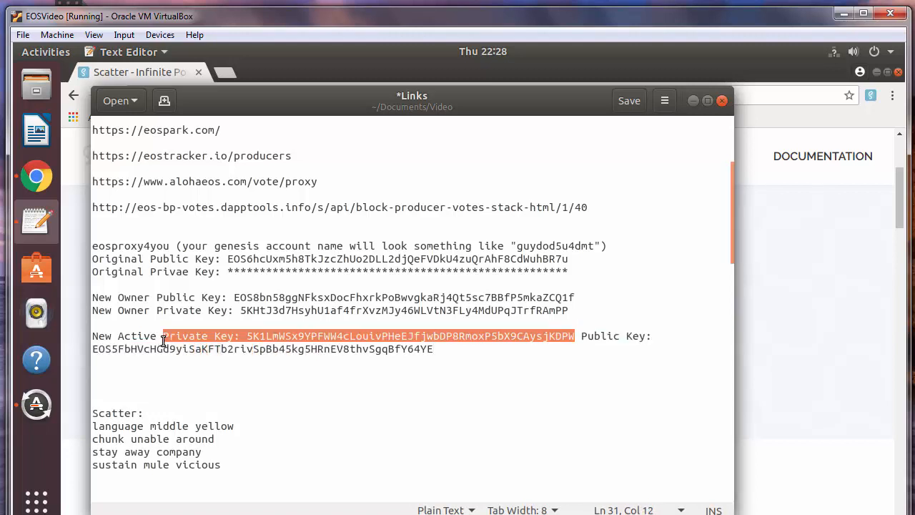
pyautogui.rightClick(164, 335)
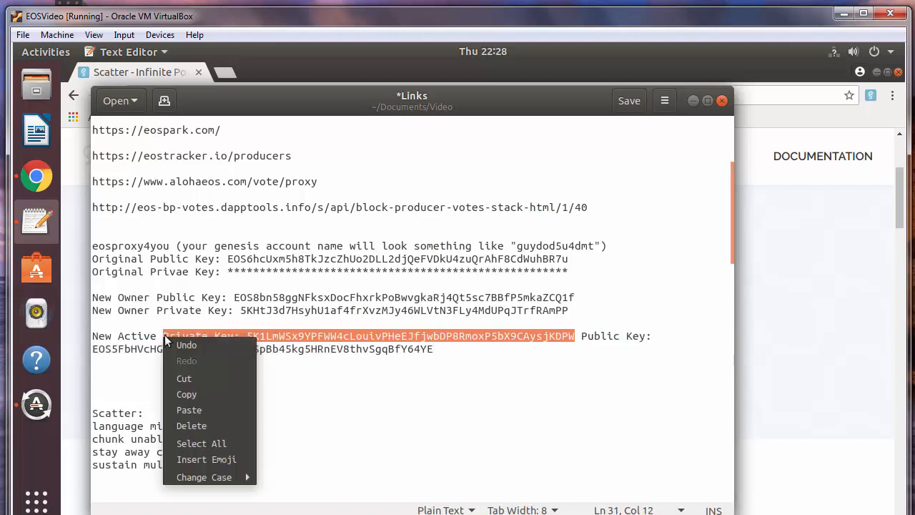
pyautogui.click(185, 380)
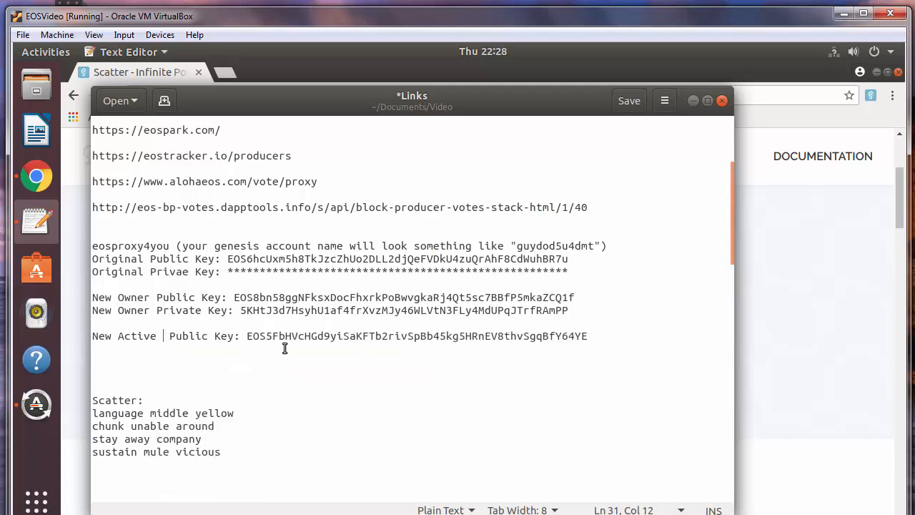
pyautogui.press('Delete')
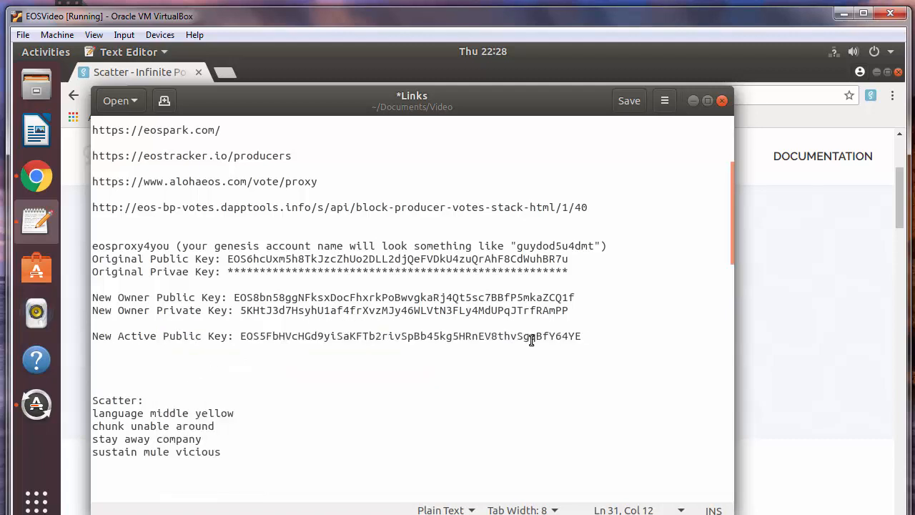
# Put the cut private key on its own 'New Active' line below the active public key.
pyautogui.click(585, 335)
pyautogui.press('Return')
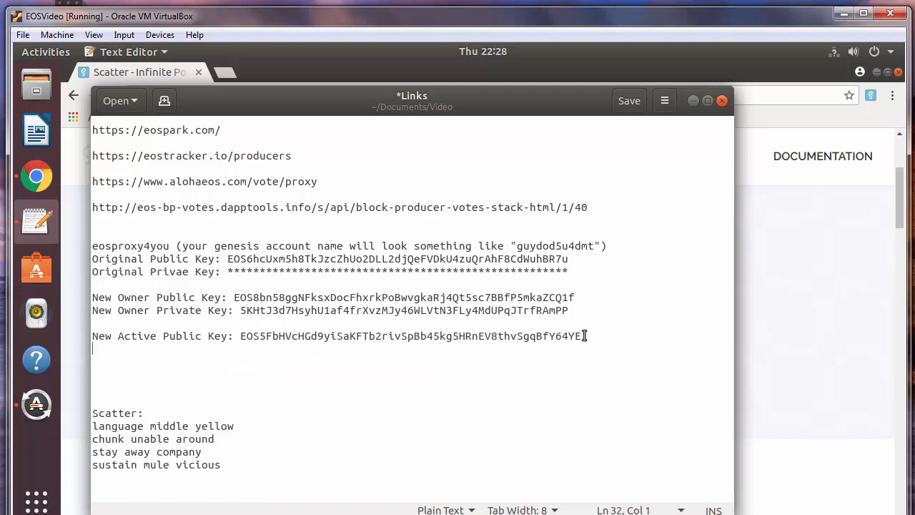
pyautogui.write('N')
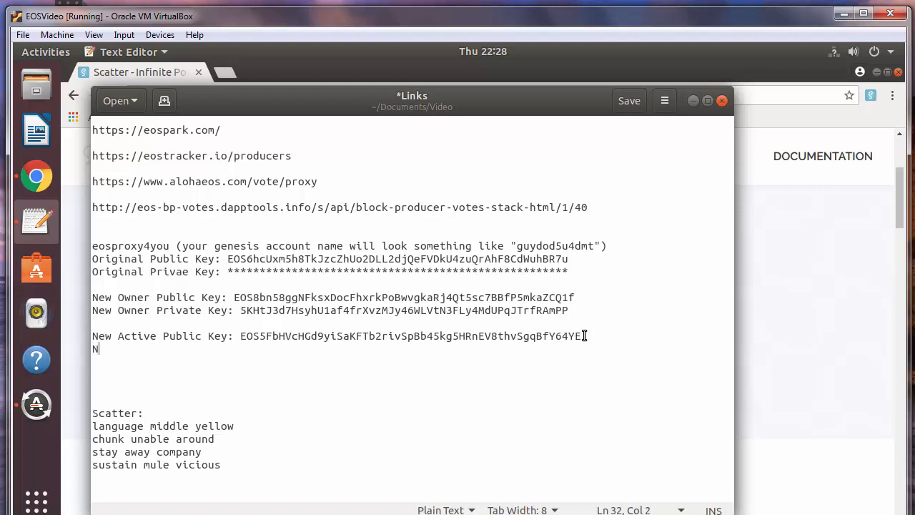
pyautogui.write('ew Active')
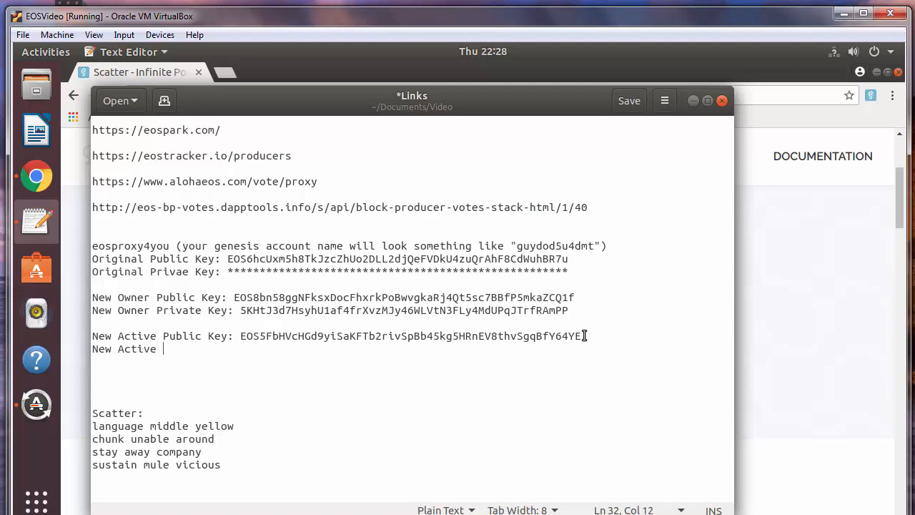
pyautogui.hotkey('ctrl', 'v')
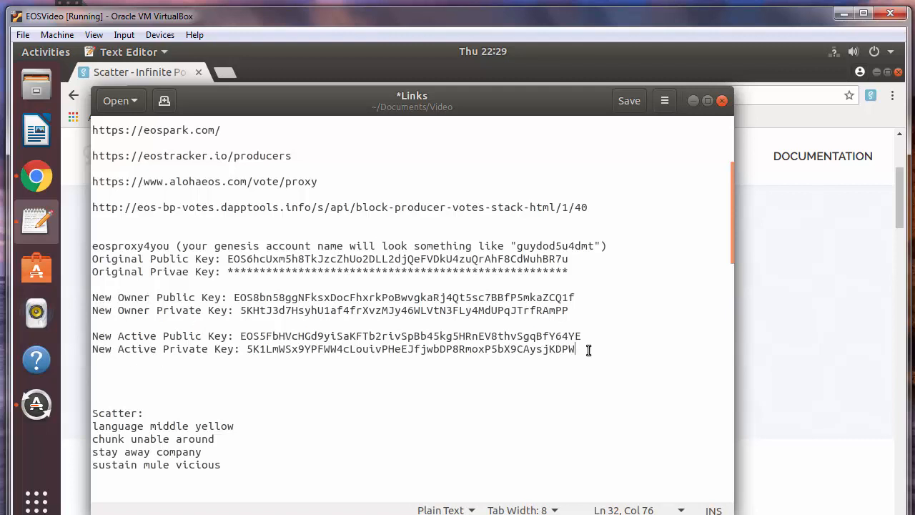
pyautogui.moveTo(588, 350); pyautogui.dragTo(93, 246)
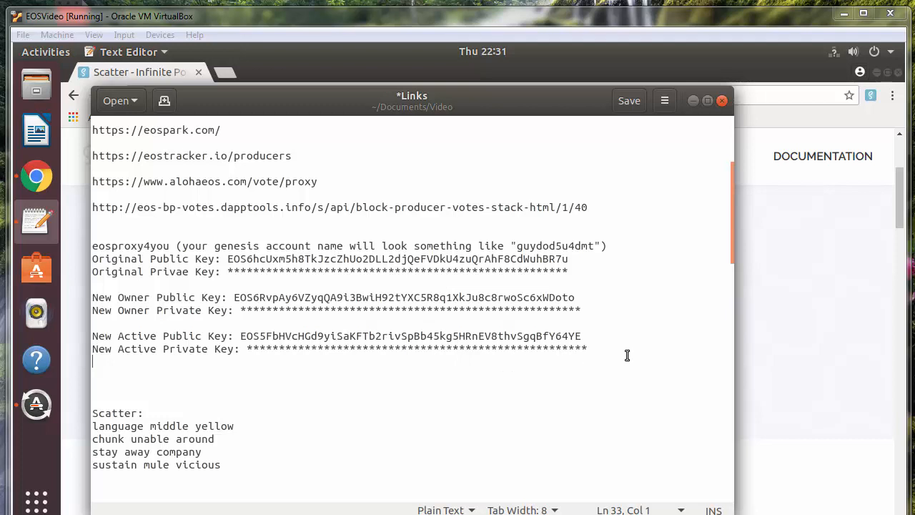
# Save the Links notes with the new private keys masked by asterisks.
pyautogui.click(630, 102)
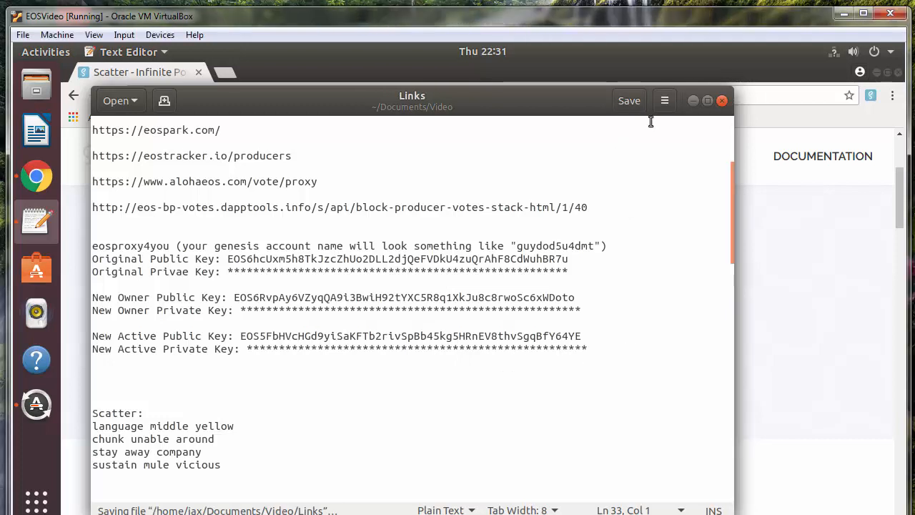
pyautogui.click(692, 101)
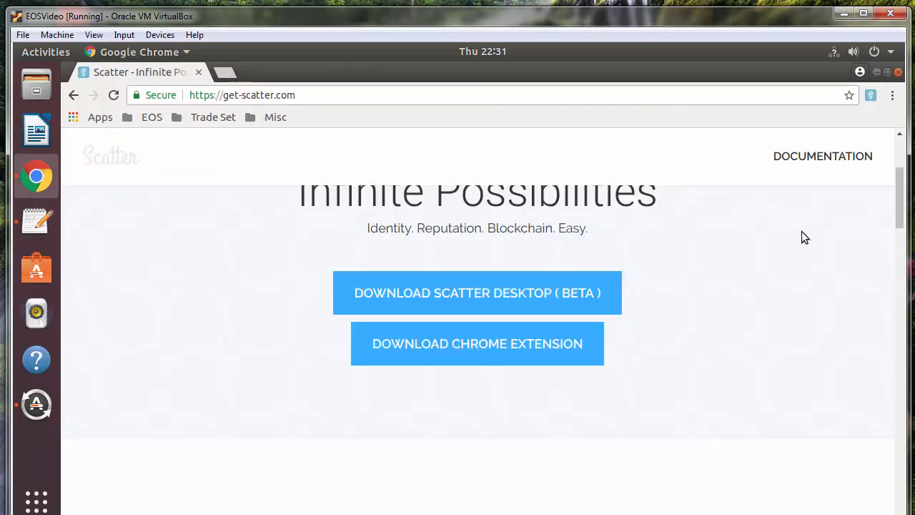
pyautogui.click(871, 95)
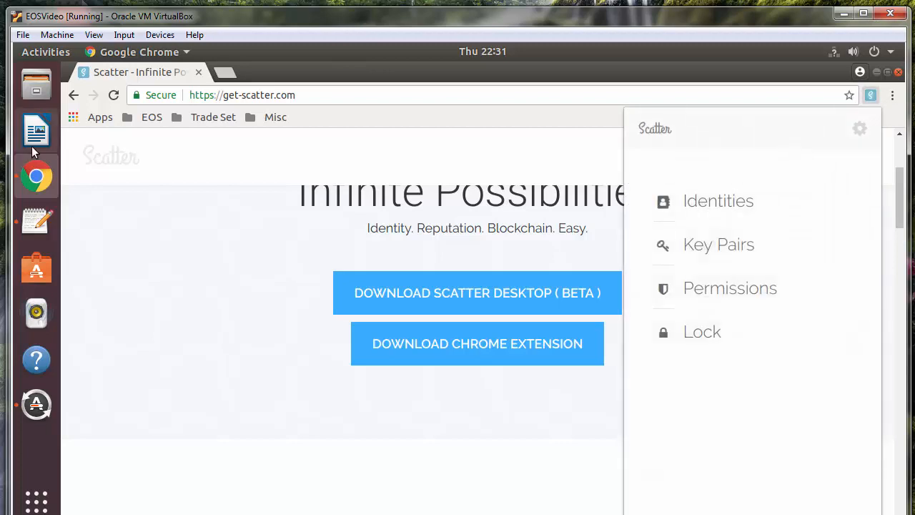
pyautogui.click(36, 223)
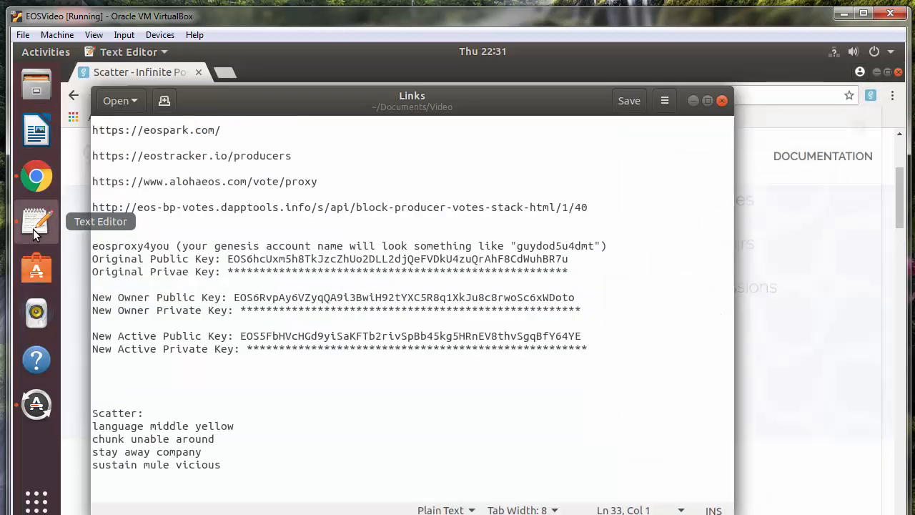
# Check the masked original, owner and active private keys and save the Links notes.
pyautogui.doubleClick(290, 273)
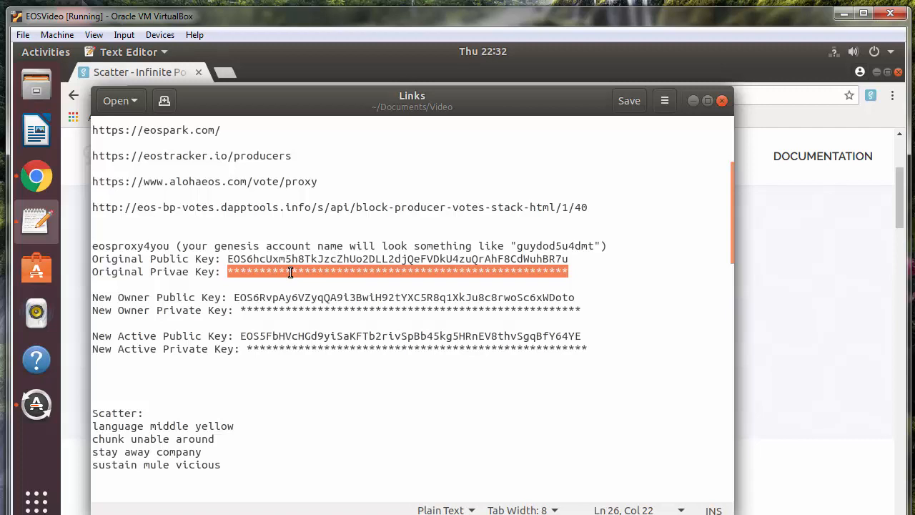
pyautogui.press('BackSpace')
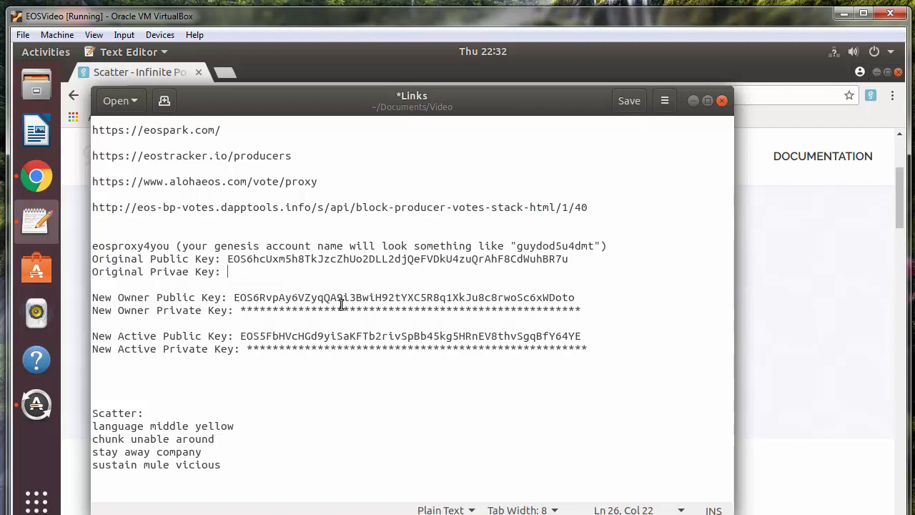
pyautogui.hotkey('ctrl', 'z')
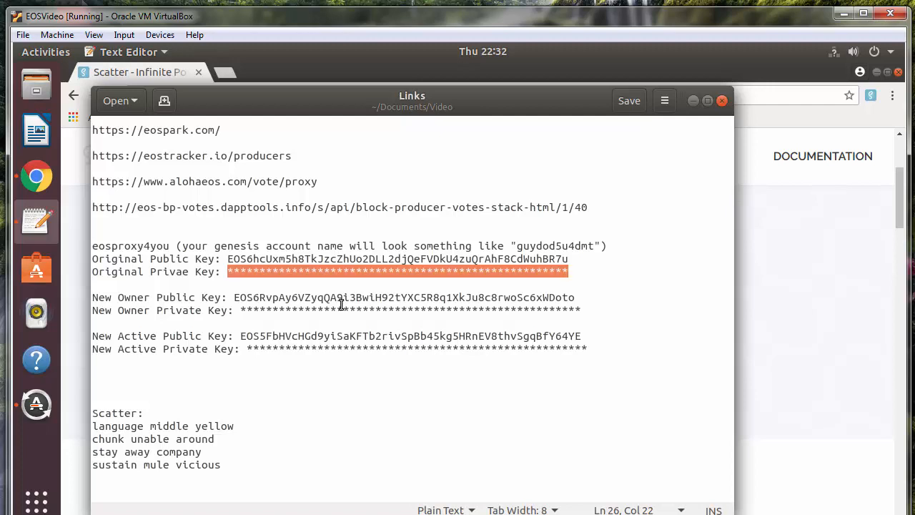
pyautogui.doubleClick(383, 310)
pyautogui.click(390, 348)
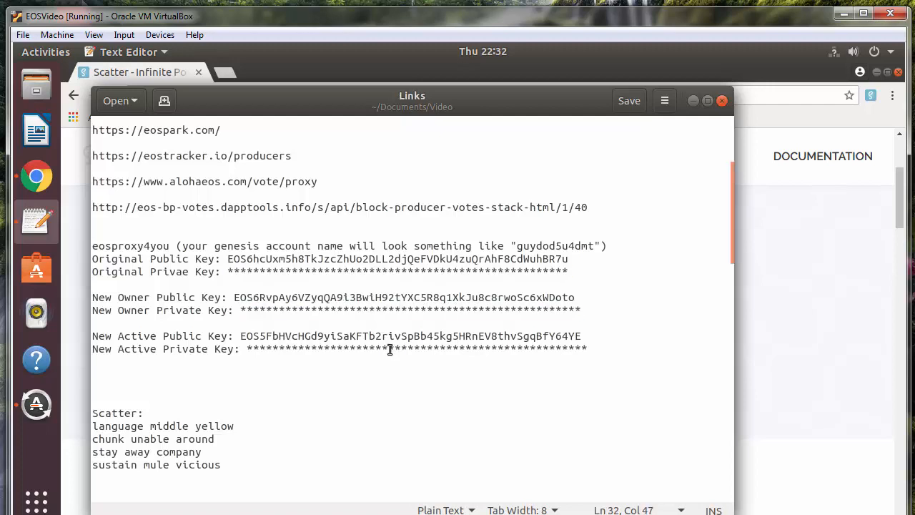
pyautogui.doubleClick(389, 349)
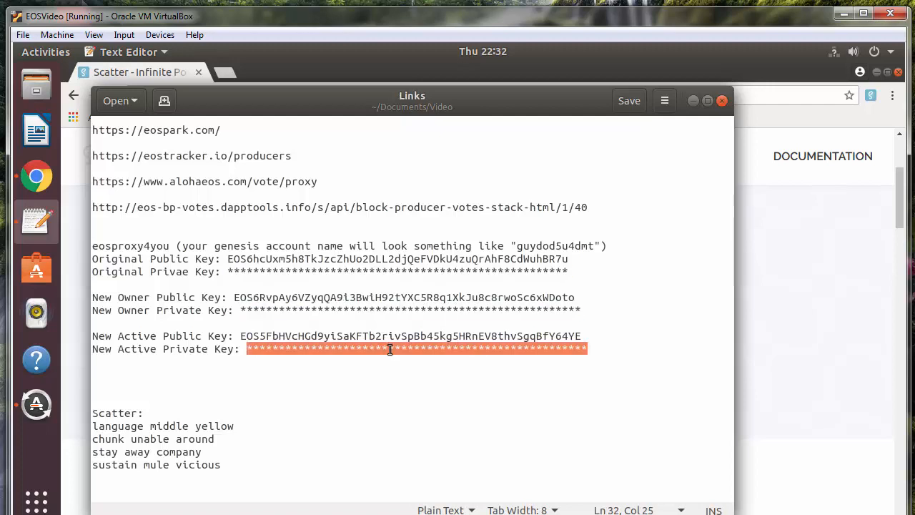
pyautogui.click(628, 102)
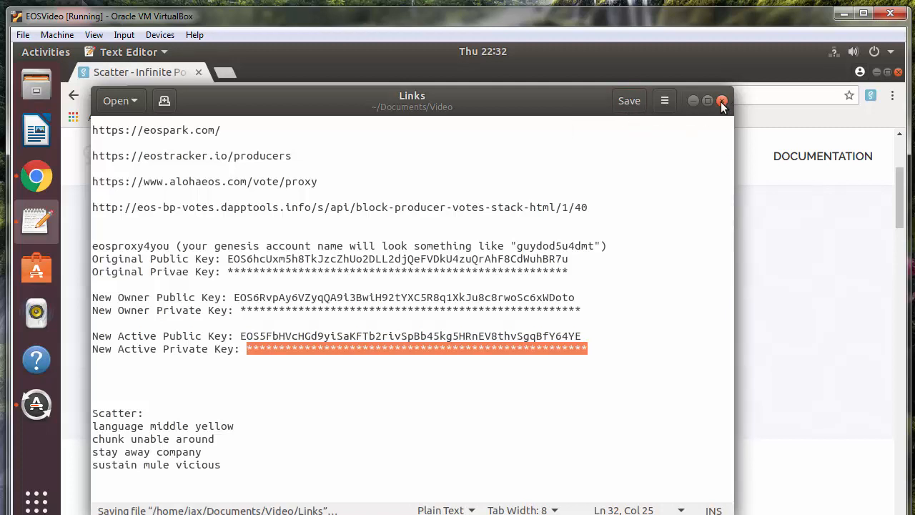
# Copy the alohaeos.com vote proxy URL, then save and close the Links notes.
pyautogui.moveTo(317, 181); pyautogui.dragTo(64, 177)
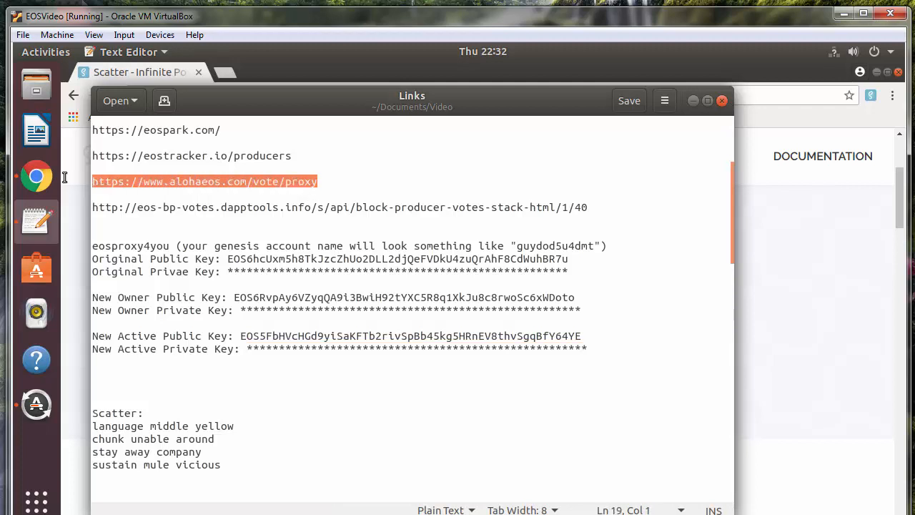
pyautogui.rightClick(116, 184)
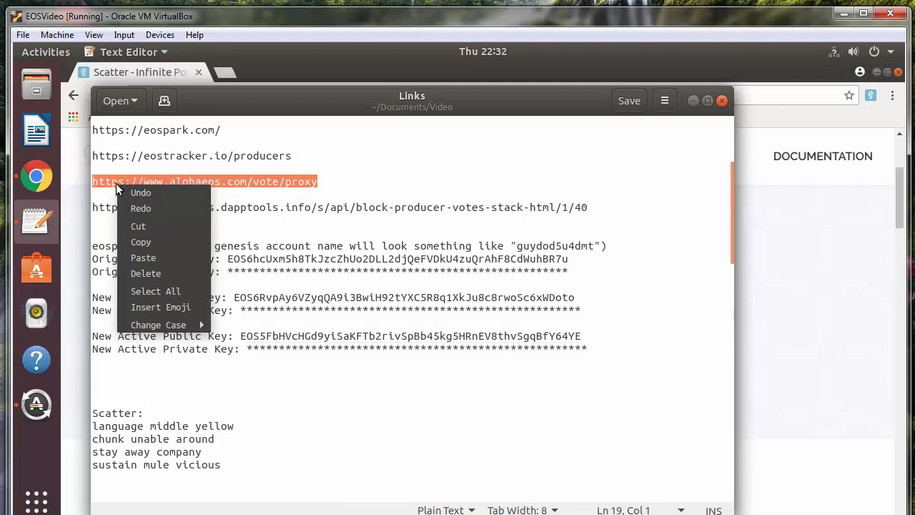
pyautogui.click(141, 241)
pyautogui.click(333, 182)
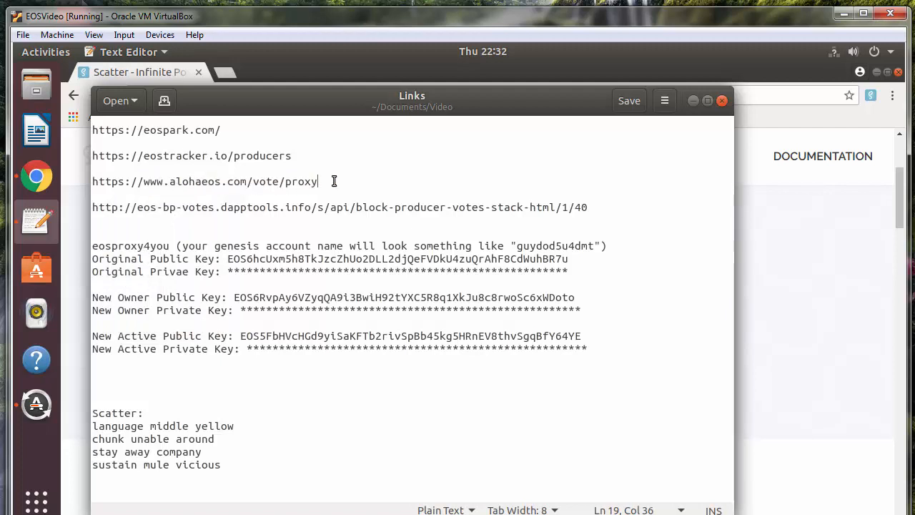
pyautogui.hotkey('ctrl', 'v')
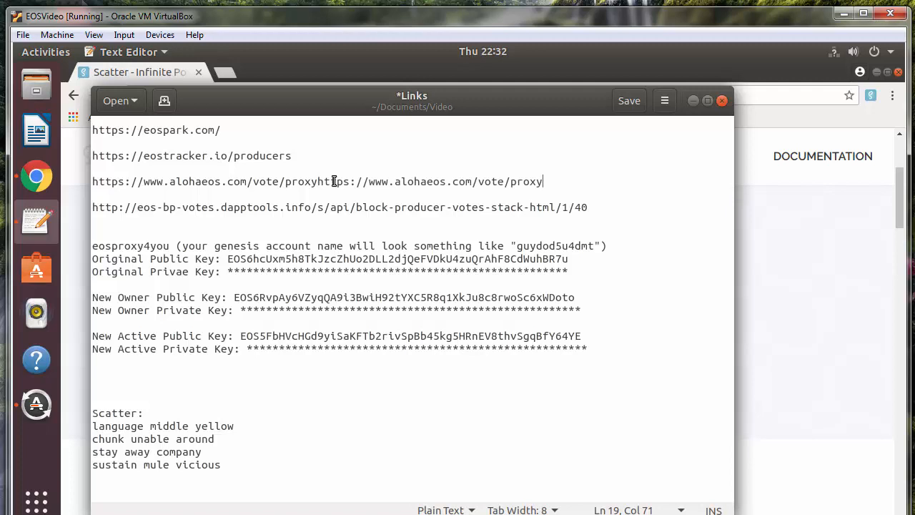
pyautogui.hotkey('ctrl', 'z')
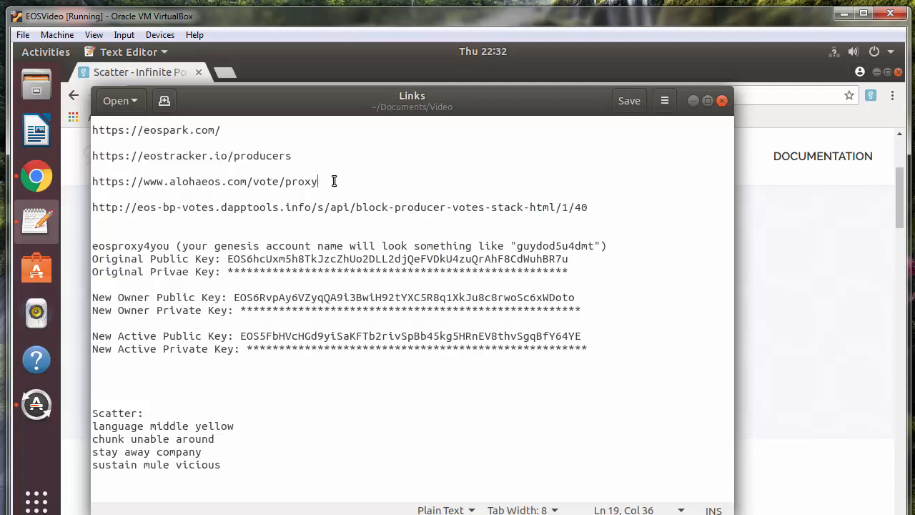
pyautogui.click(629, 101)
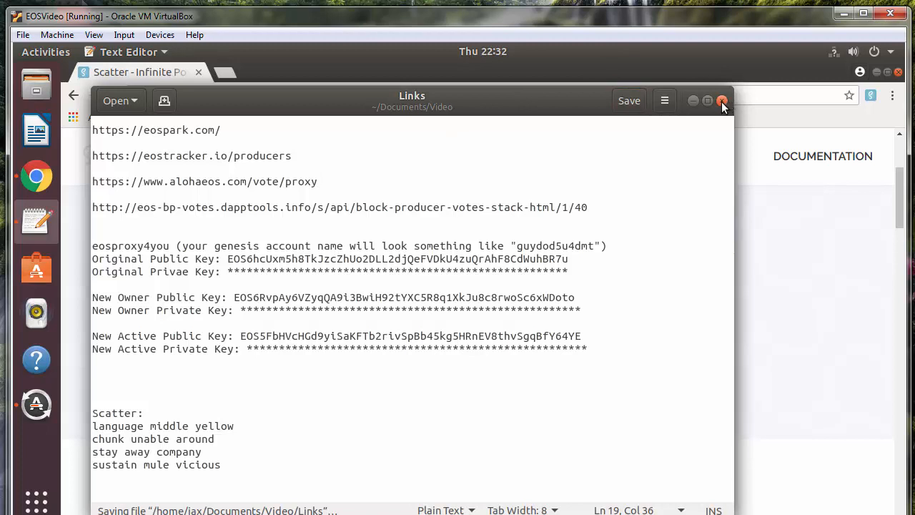
pyautogui.click(722, 101)
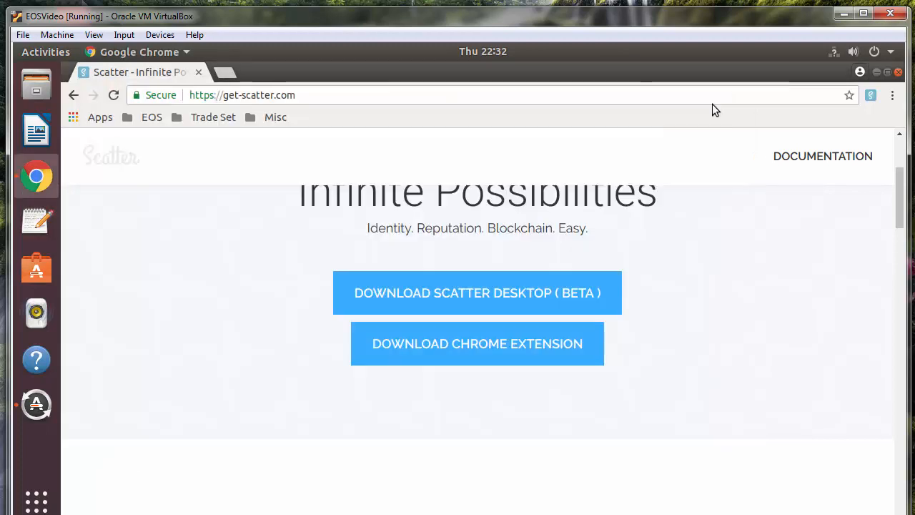
pyautogui.click(36, 87)
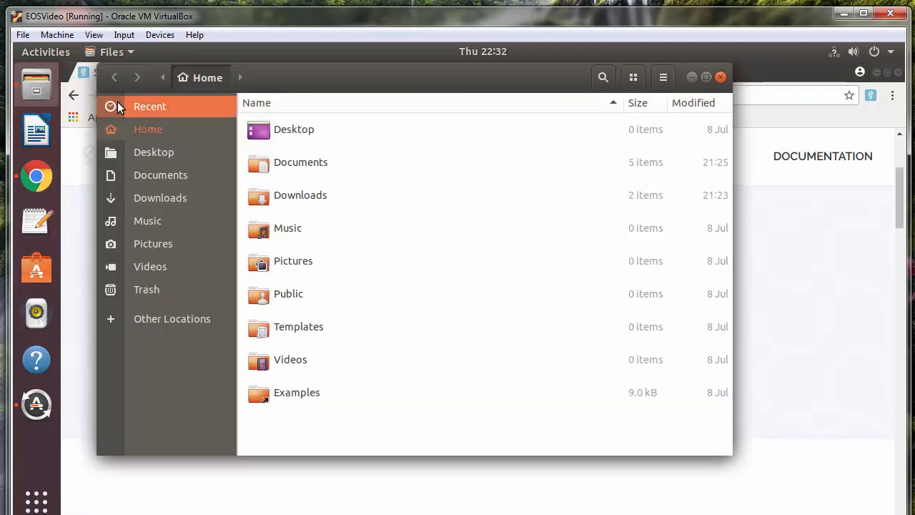
pyautogui.doubleClick(306, 164)
pyautogui.doubleClick(289, 136)
pyautogui.doubleClick(285, 133)
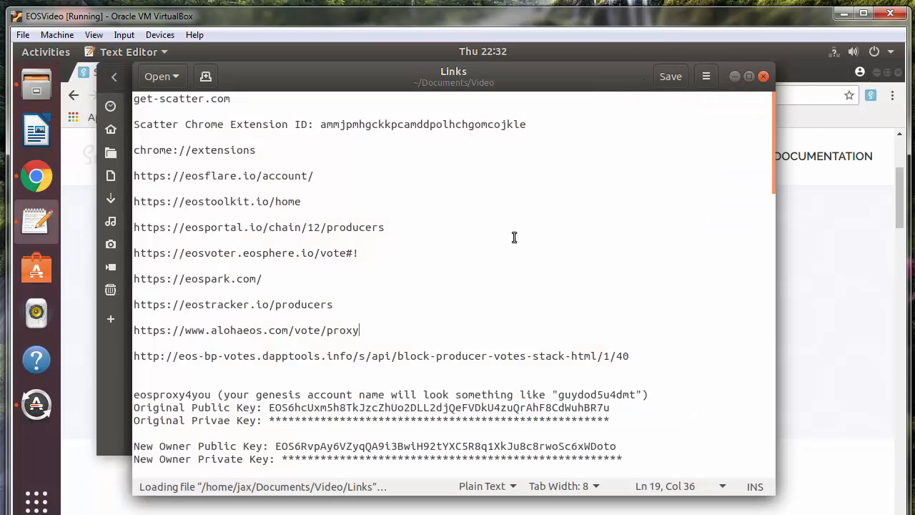
pyautogui.scroll(1, 467, 261)
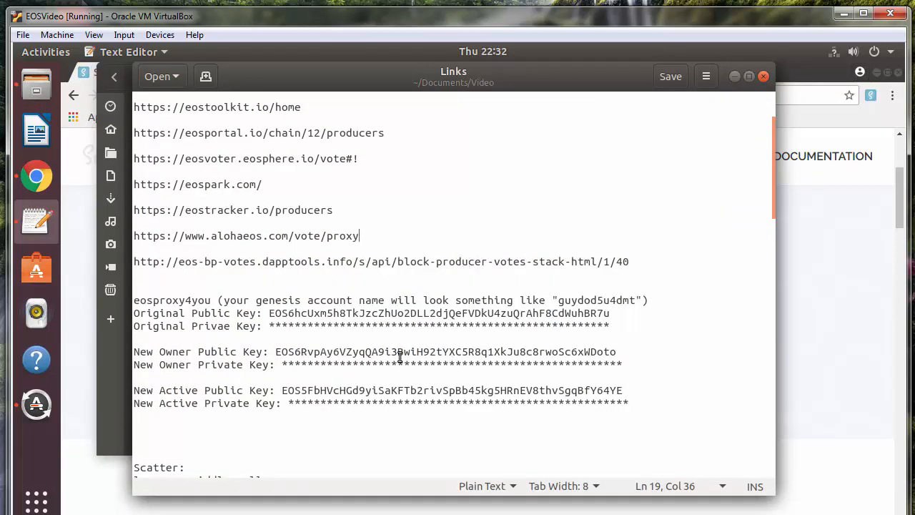
pyautogui.click(736, 75)
pyautogui.click(720, 75)
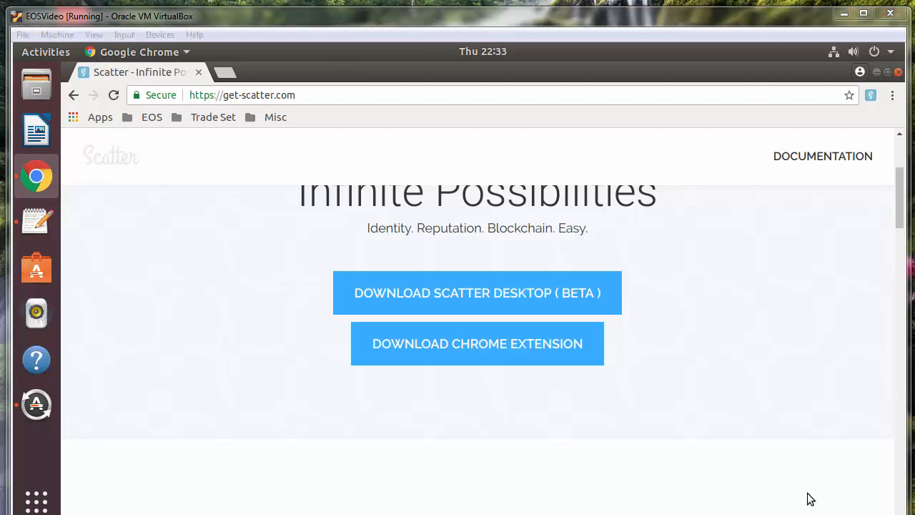
# Revoke the RandomRaccoon6789637 identity from Scatter's Identities list.
pyautogui.click(872, 98)
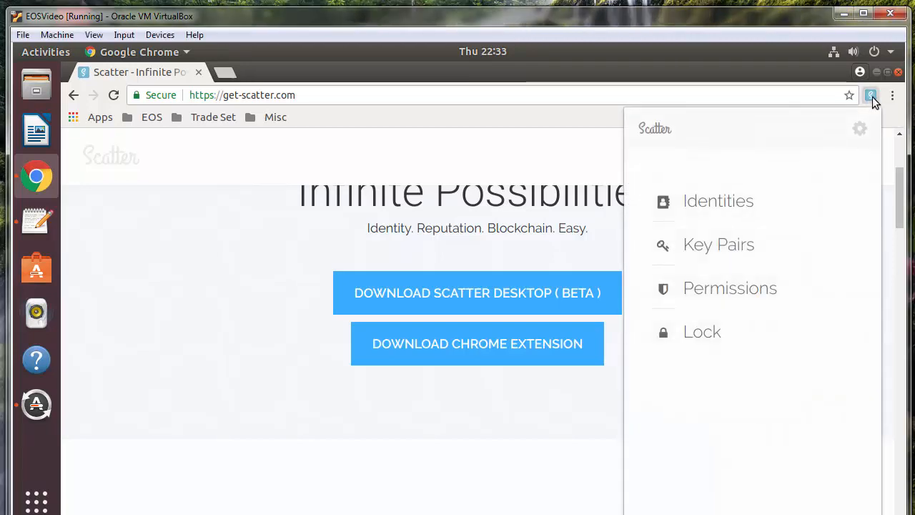
pyautogui.click(713, 209)
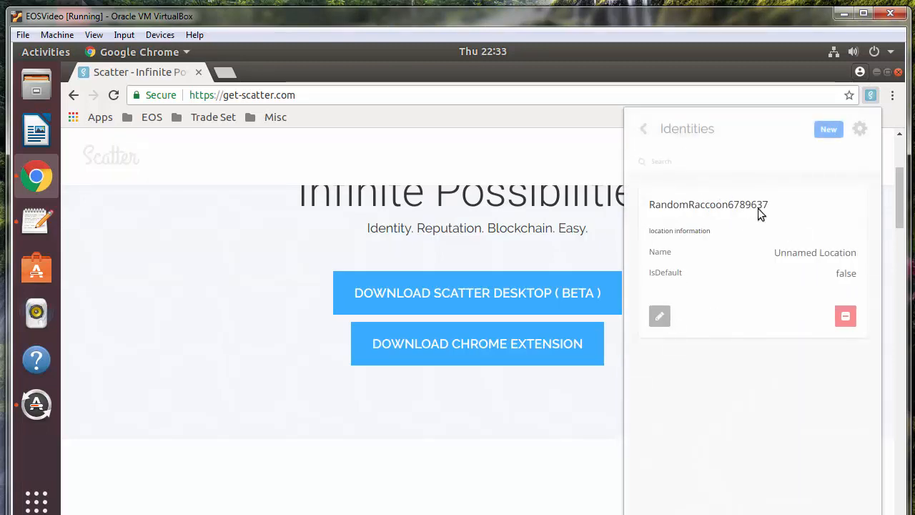
pyautogui.click(845, 317)
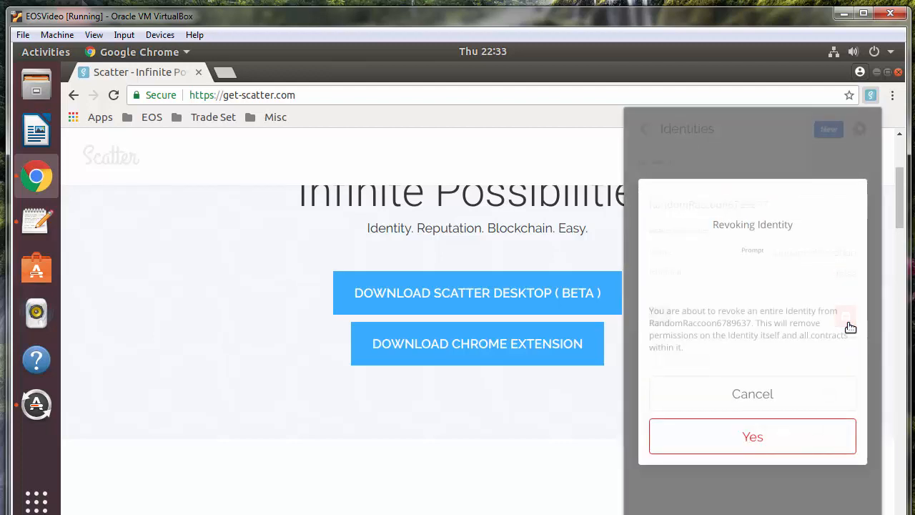
pyautogui.click(784, 438)
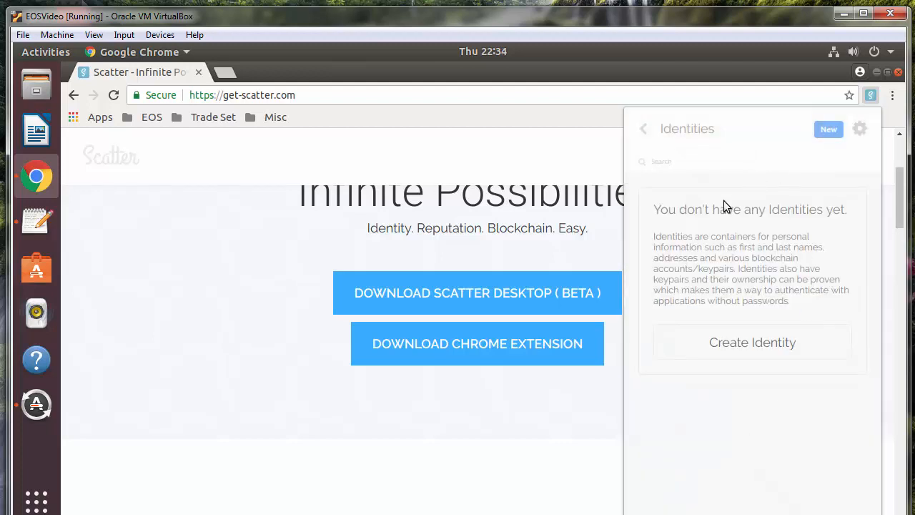
# Begin a new identity on EOS Mainnet using the 'Original key' pair for its account.
pyautogui.click(828, 132)
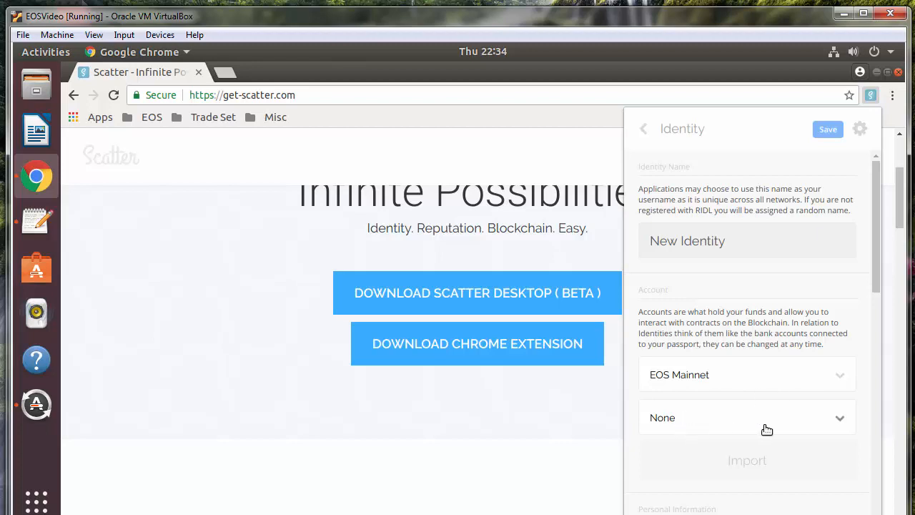
pyautogui.click(842, 375)
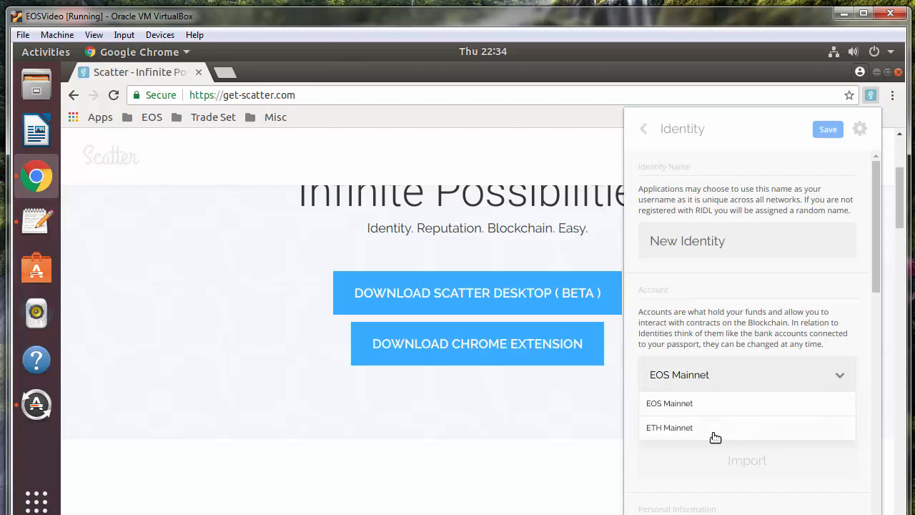
pyautogui.click(753, 412)
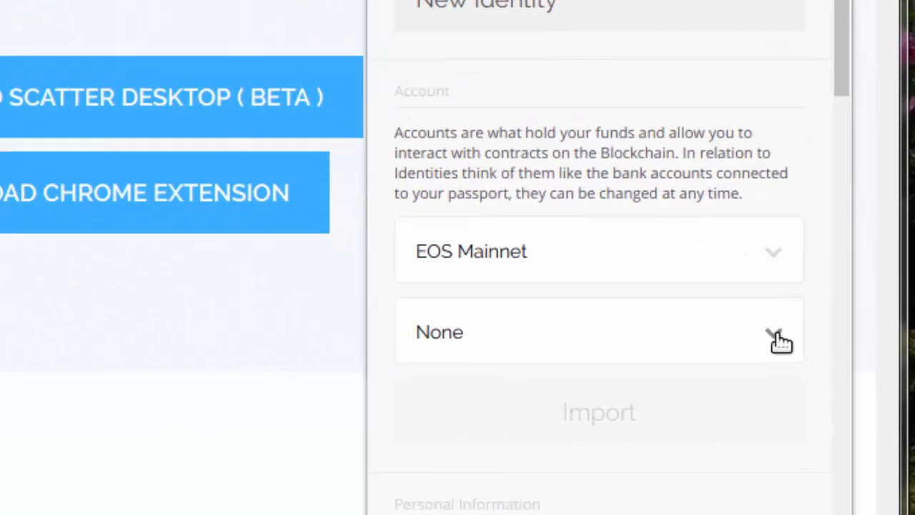
pyautogui.click(840, 419)
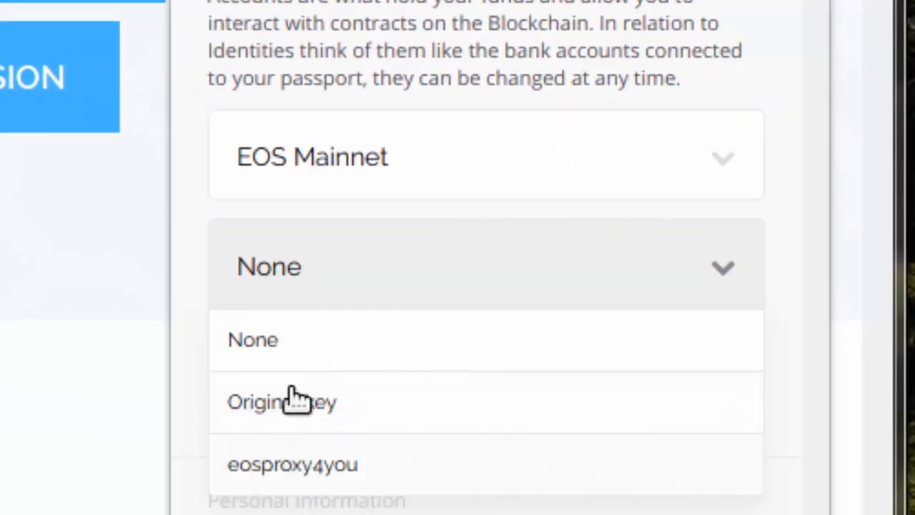
pyautogui.click(270, 420)
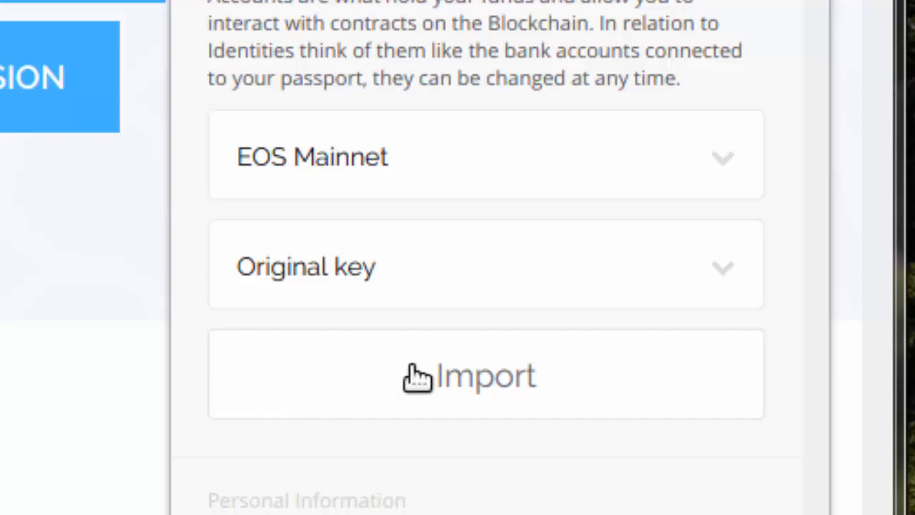
pyautogui.click(488, 386)
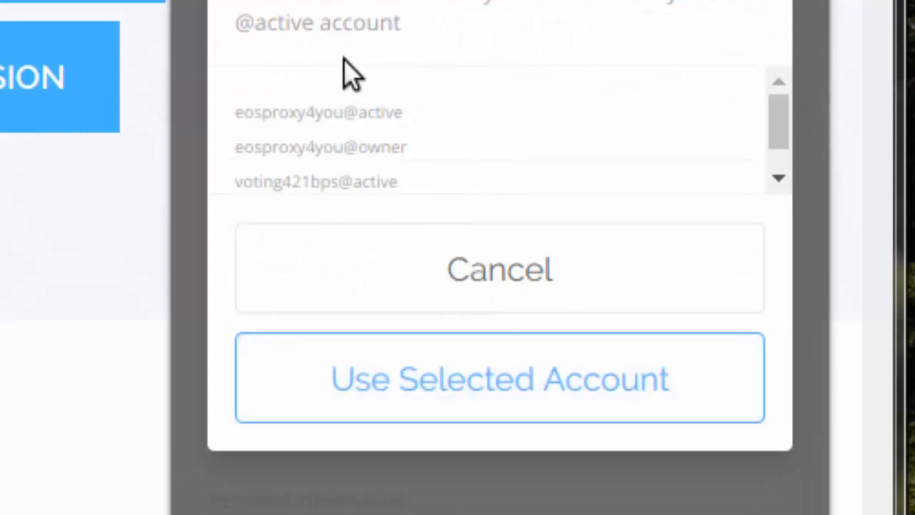
pyautogui.click(315, 117)
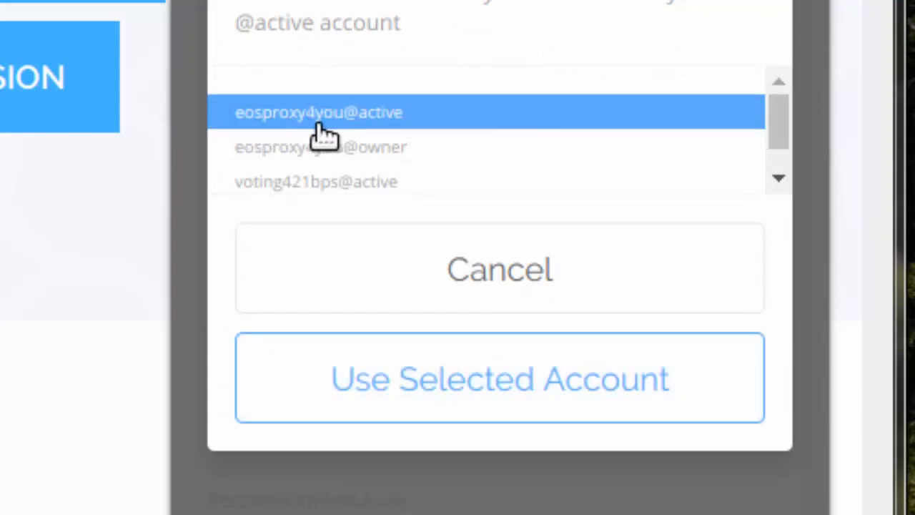
pyautogui.click(297, 150)
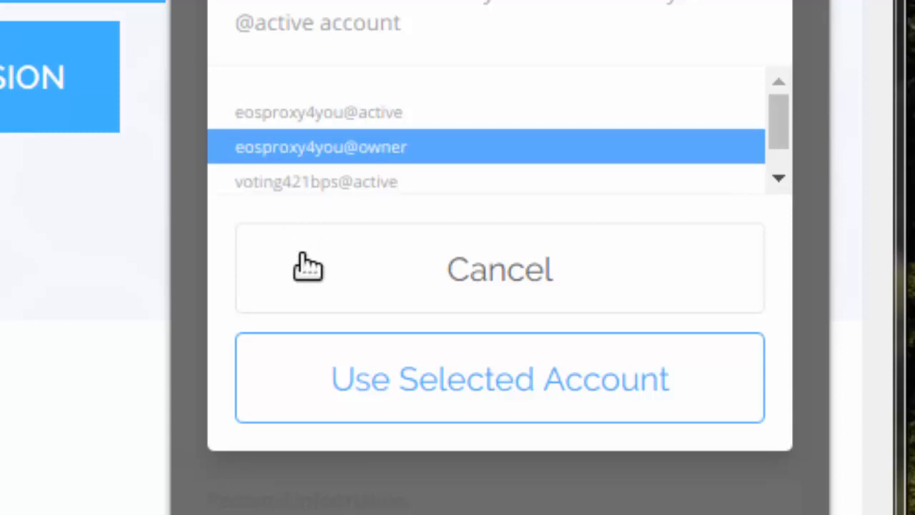
pyautogui.click(470, 391)
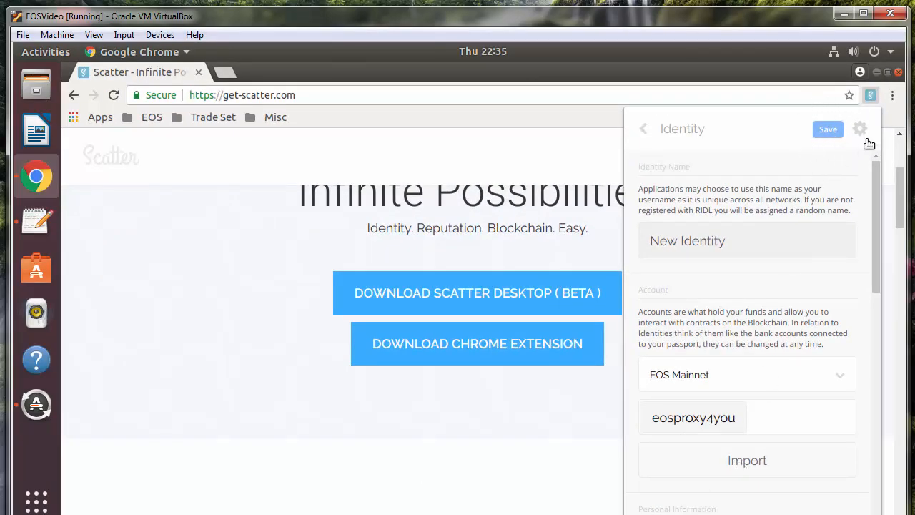
pyautogui.click(830, 131)
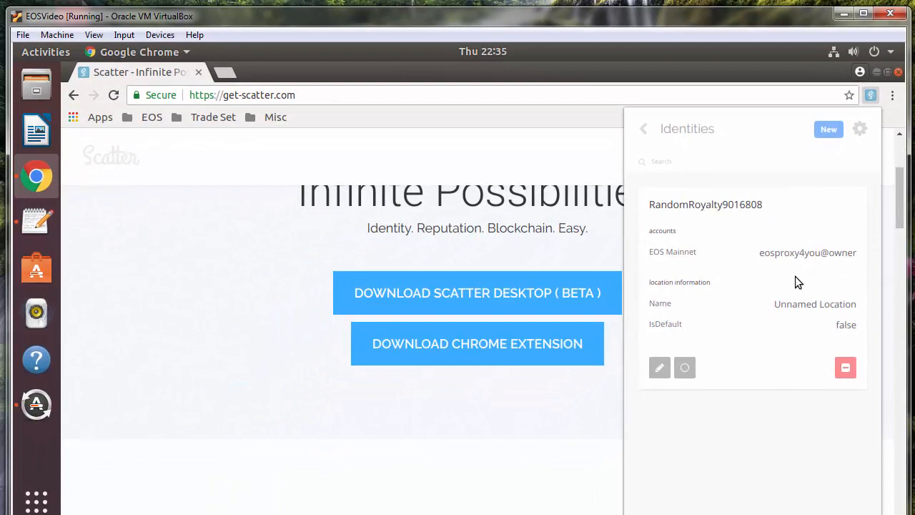
pyautogui.click(641, 132)
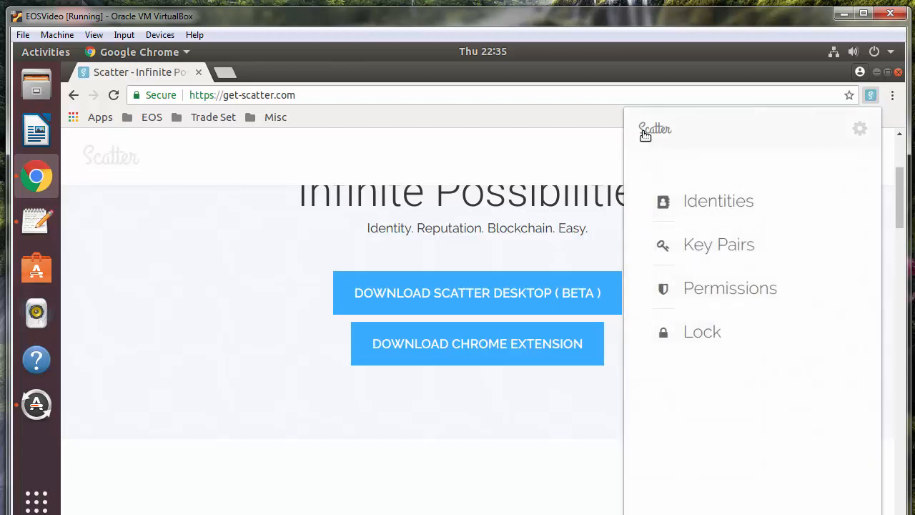
# Review Scatter's two stored key pairs and the saved identity's account, then close the popup.
pyautogui.click(706, 251)
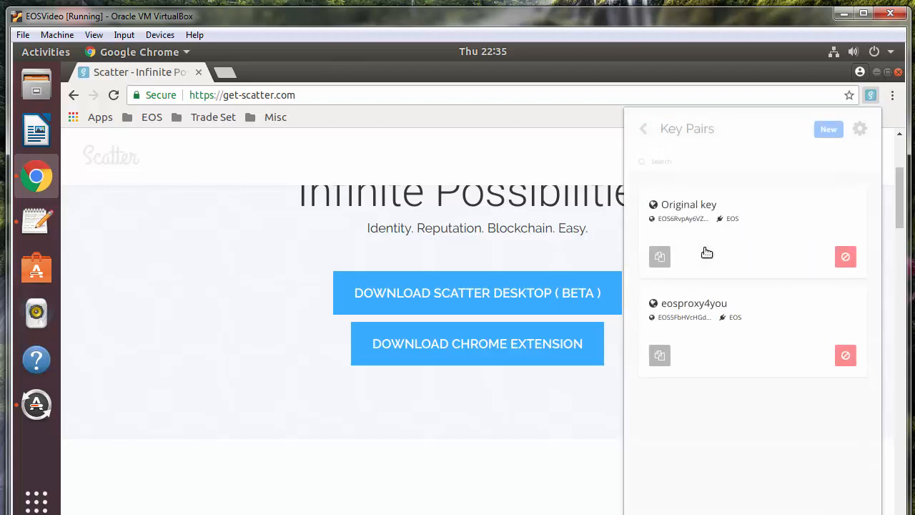
pyautogui.click(643, 128)
pyautogui.click(706, 203)
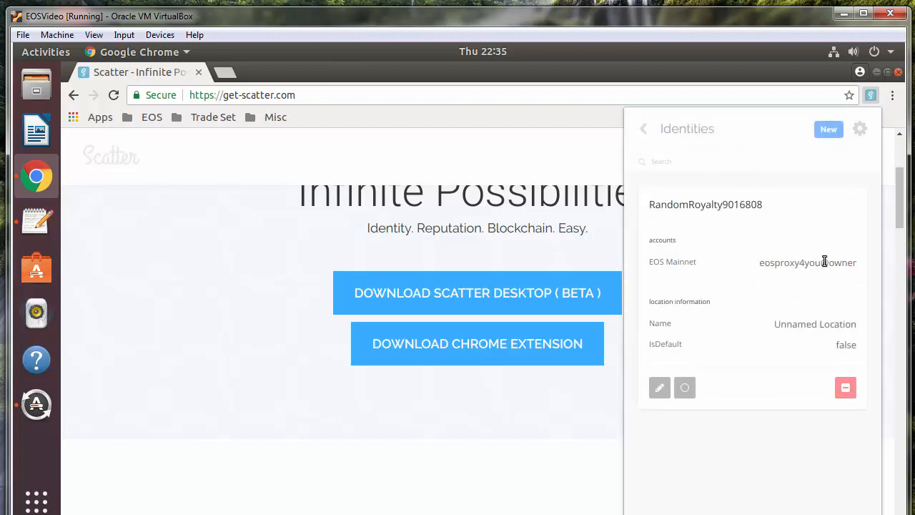
pyautogui.click(644, 130)
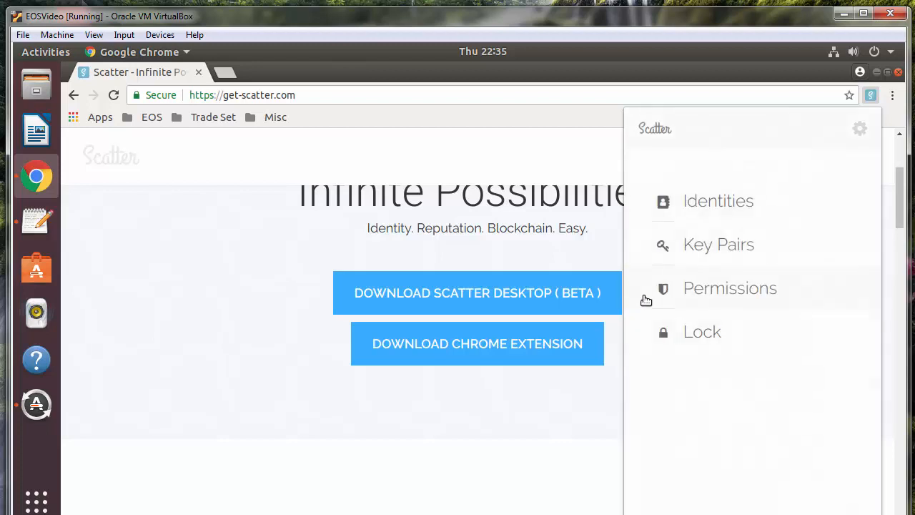
pyautogui.click(706, 247)
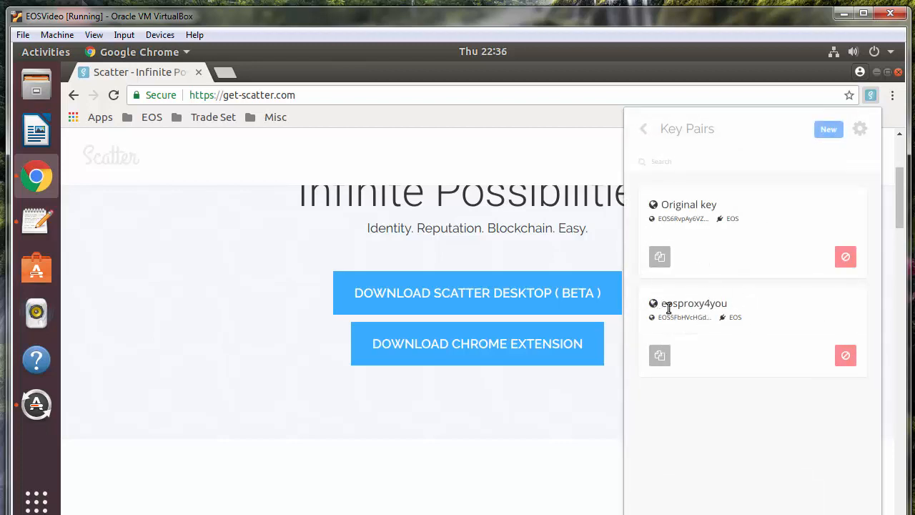
pyautogui.click(642, 130)
pyautogui.click(227, 290)
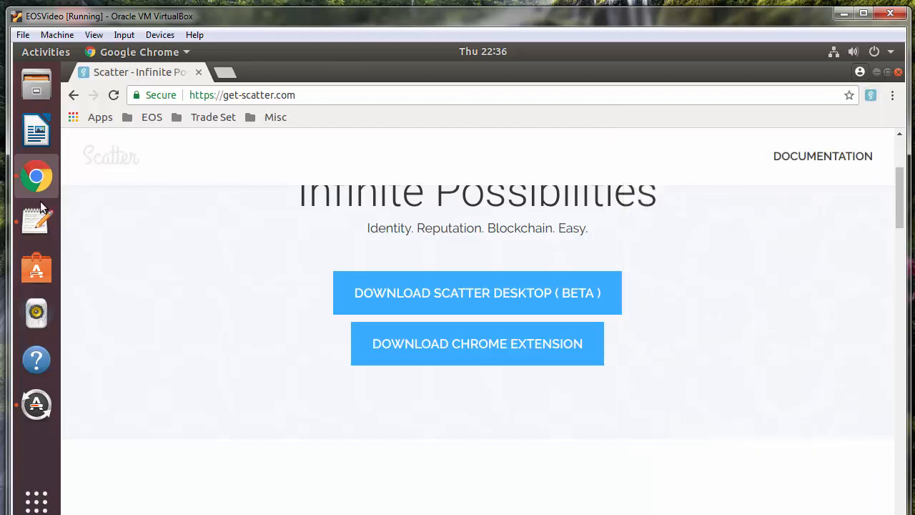
pyautogui.click(36, 224)
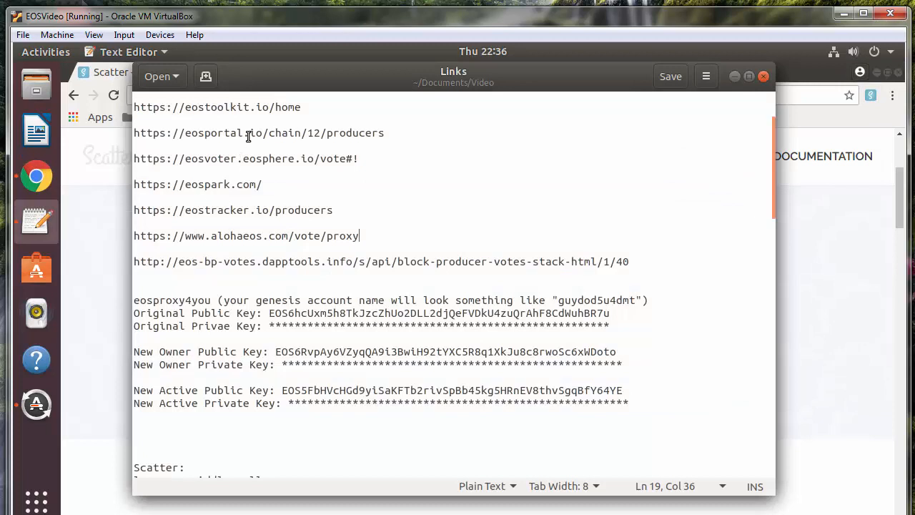
pyautogui.scroll(3, 235, 145)
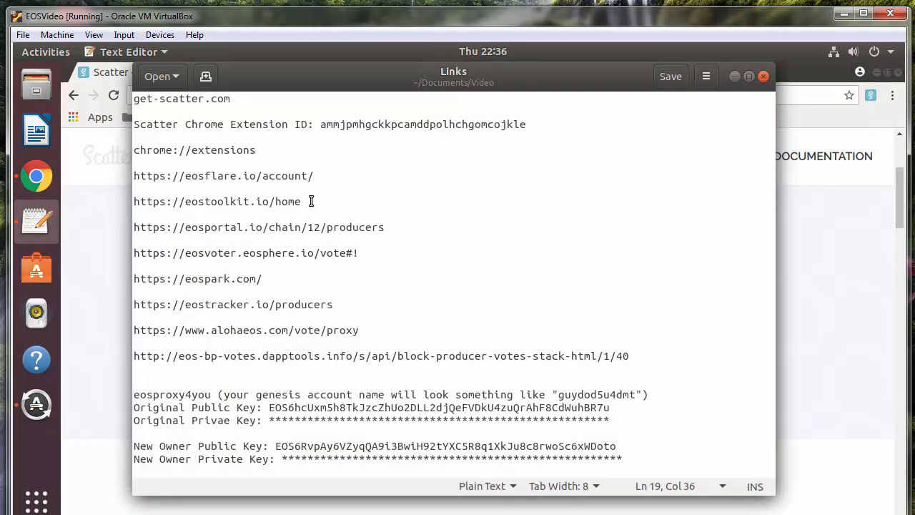
pyautogui.moveTo(304, 202); pyautogui.dragTo(130, 203)
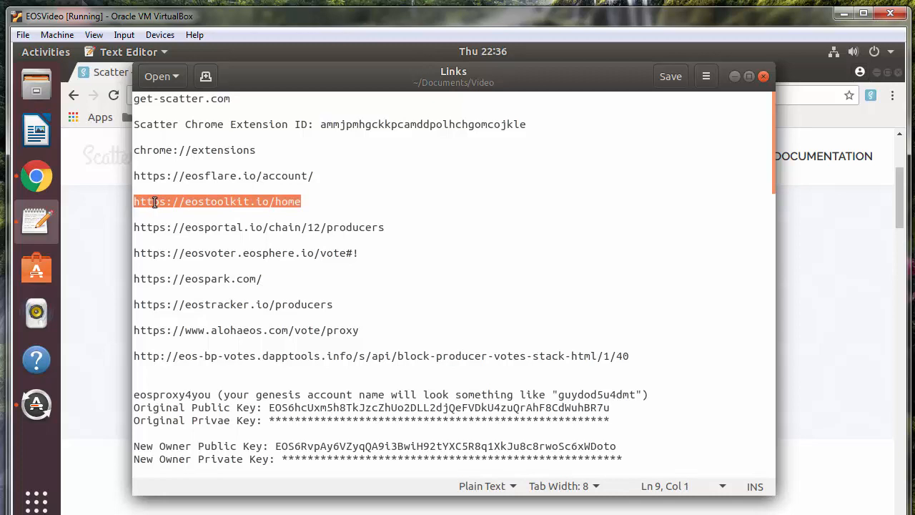
pyautogui.rightClick(153, 202)
pyautogui.click(178, 260)
pyautogui.click(735, 76)
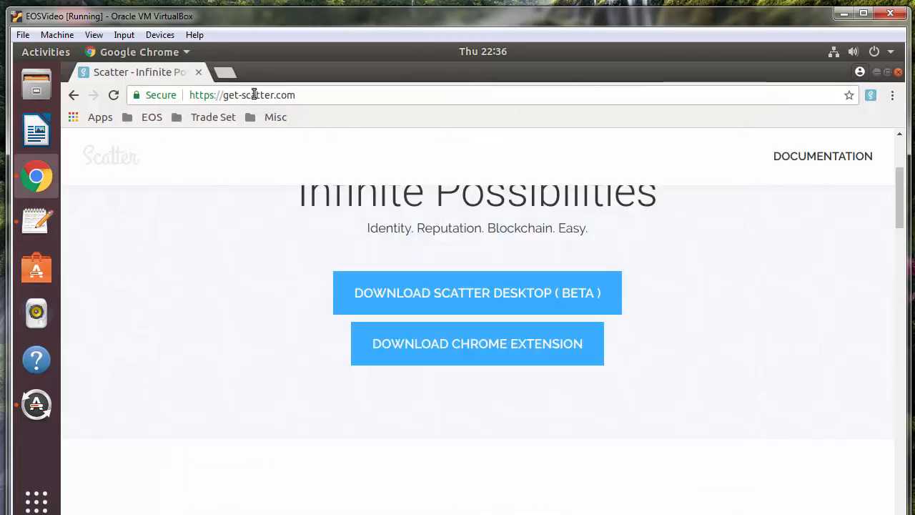
pyautogui.click(308, 93)
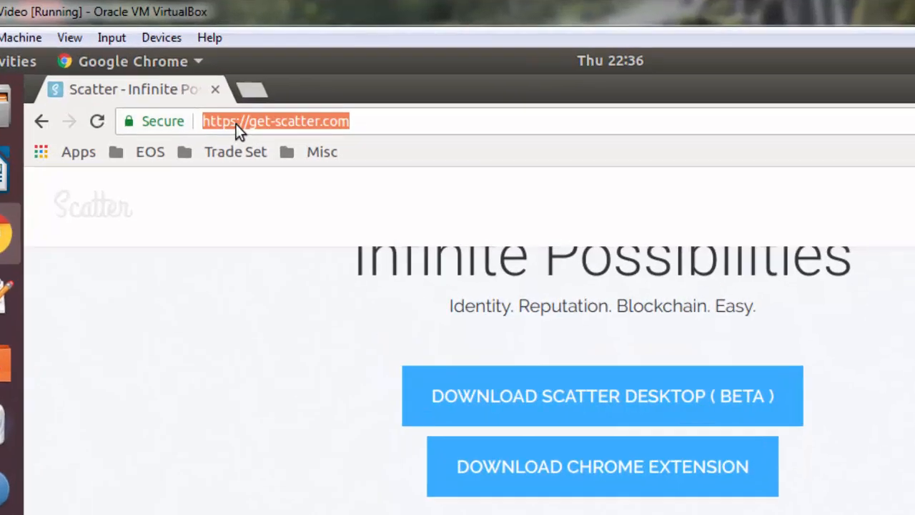
pyautogui.rightClick(216, 98)
pyautogui.click(375, 344)
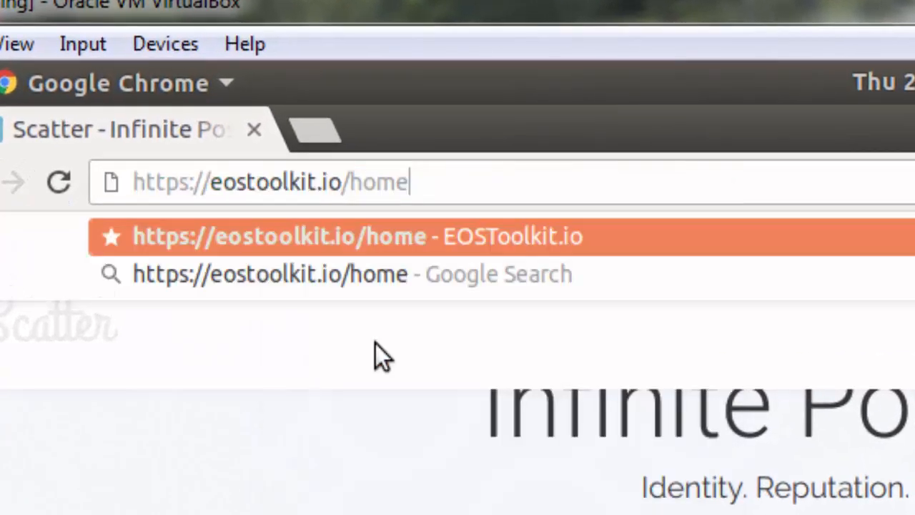
pyautogui.press('Return')
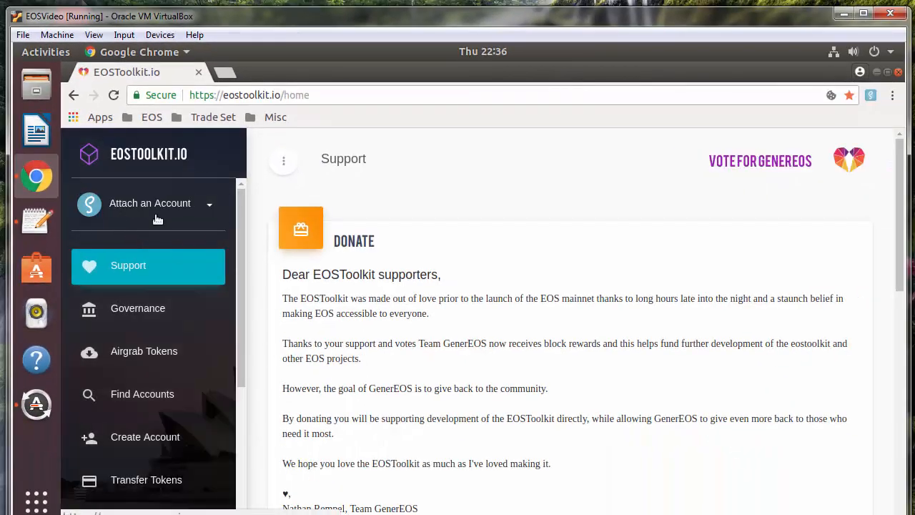
pyautogui.click(210, 206)
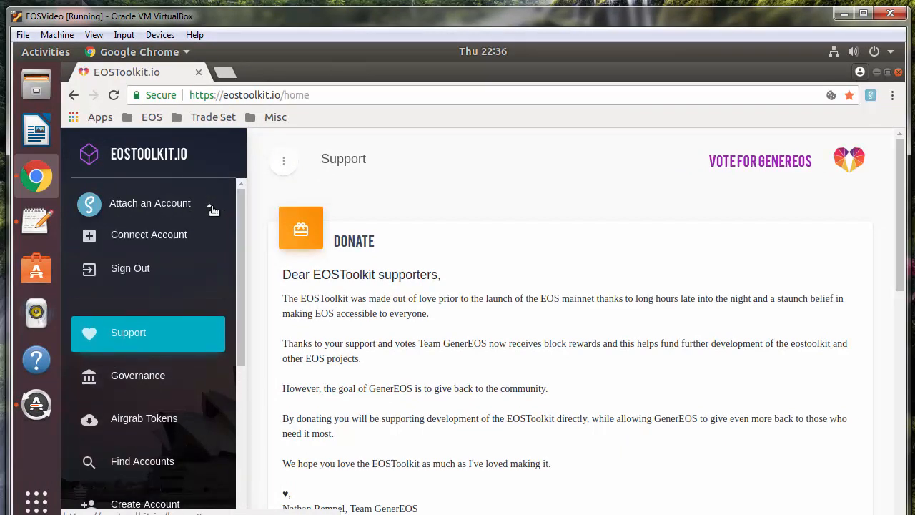
pyautogui.click(156, 237)
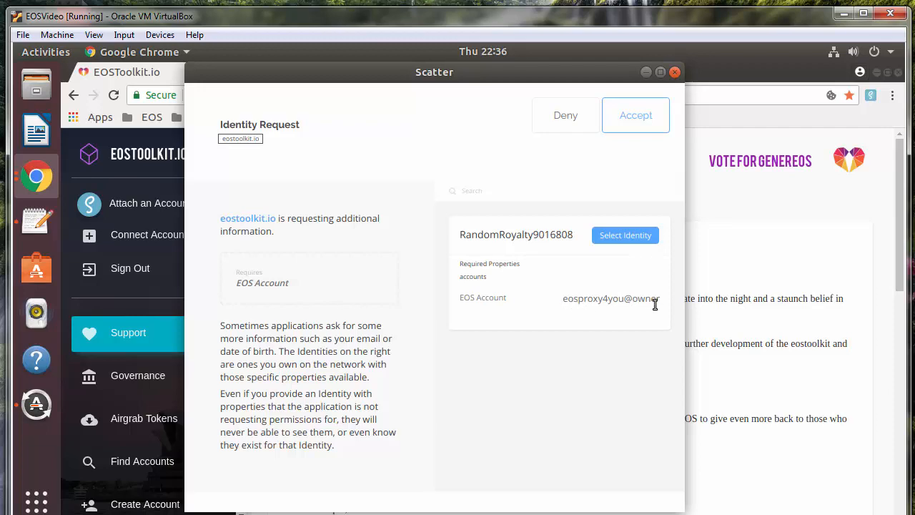
pyautogui.click(635, 119)
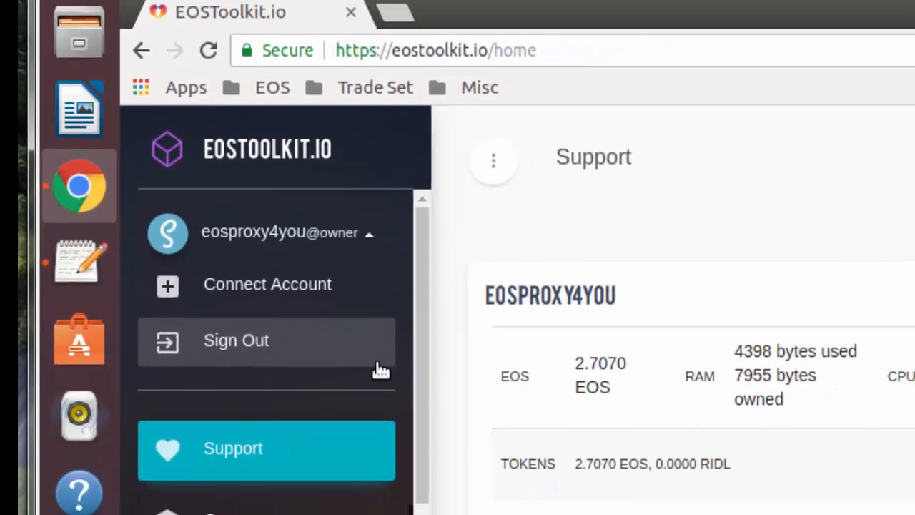
pyautogui.scroll(-2, 551, 447)
pyautogui.scroll(-2, 204, 290)
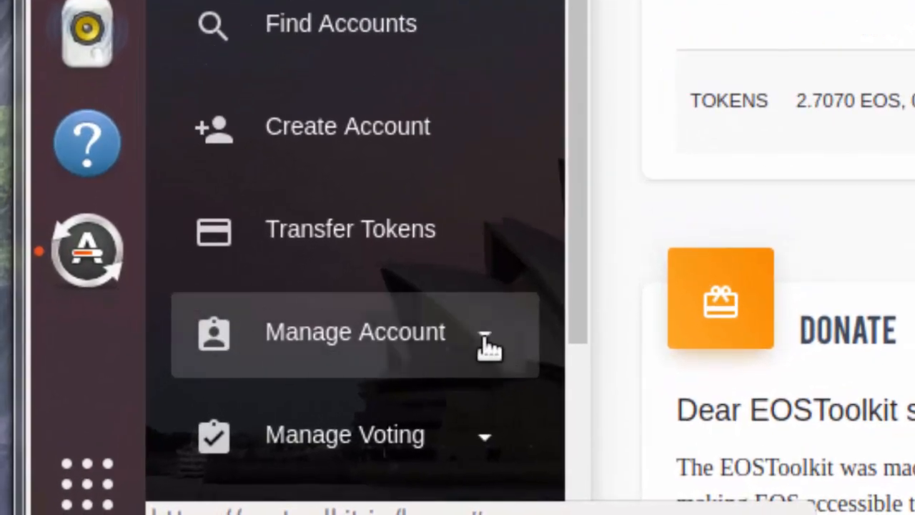
pyautogui.click(486, 337)
pyautogui.scroll(-5, 465, 293)
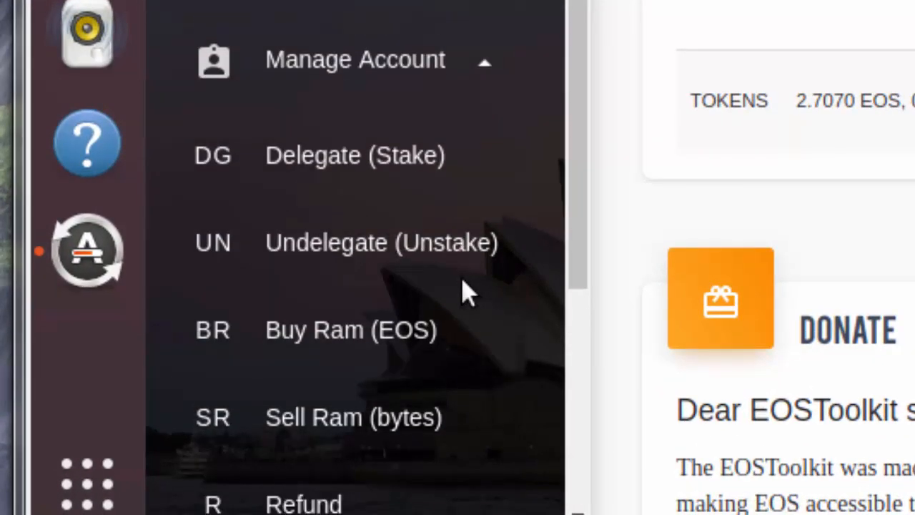
pyautogui.click(486, 62)
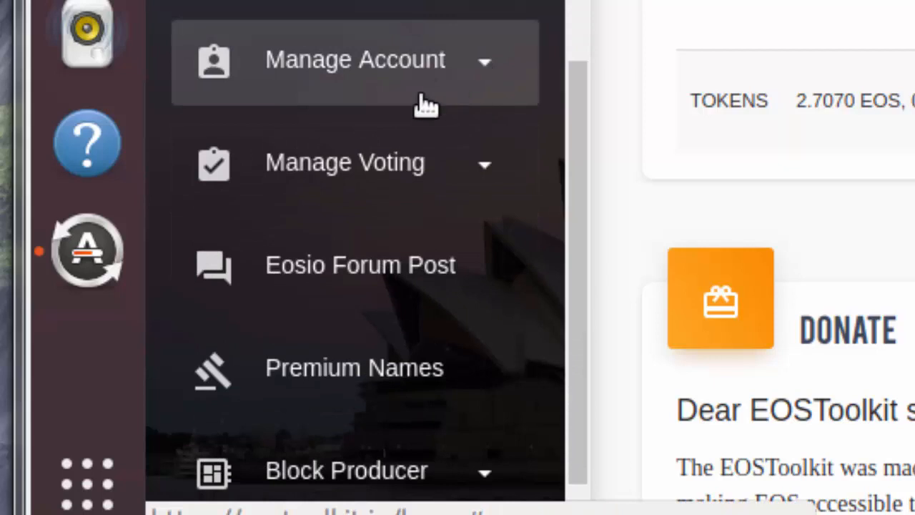
pyautogui.scroll(-1, 421, 97)
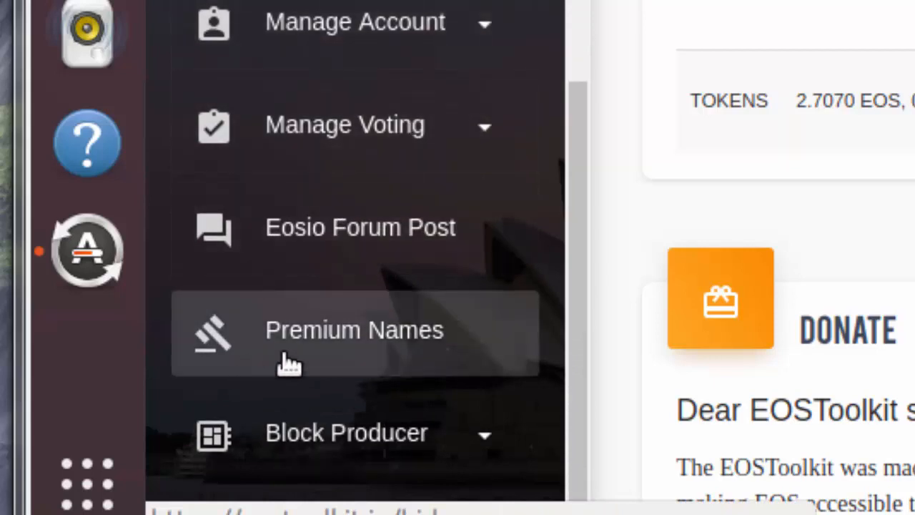
pyautogui.click(488, 24)
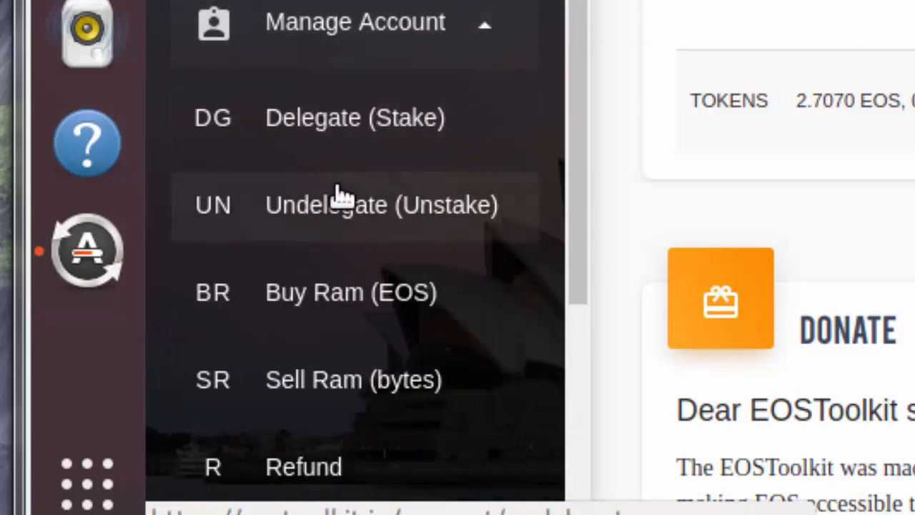
pyautogui.scroll(-3, 340, 192)
pyautogui.scroll(-1, 341, 196)
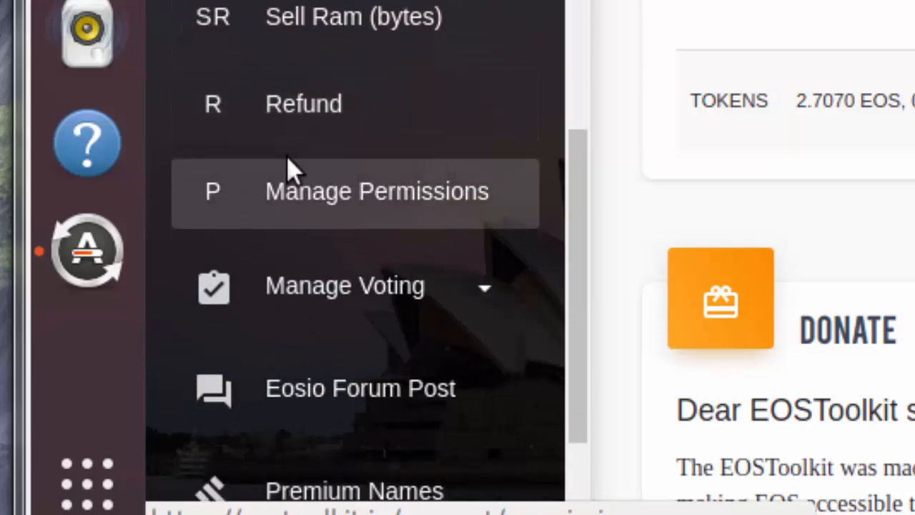
pyautogui.click(361, 191)
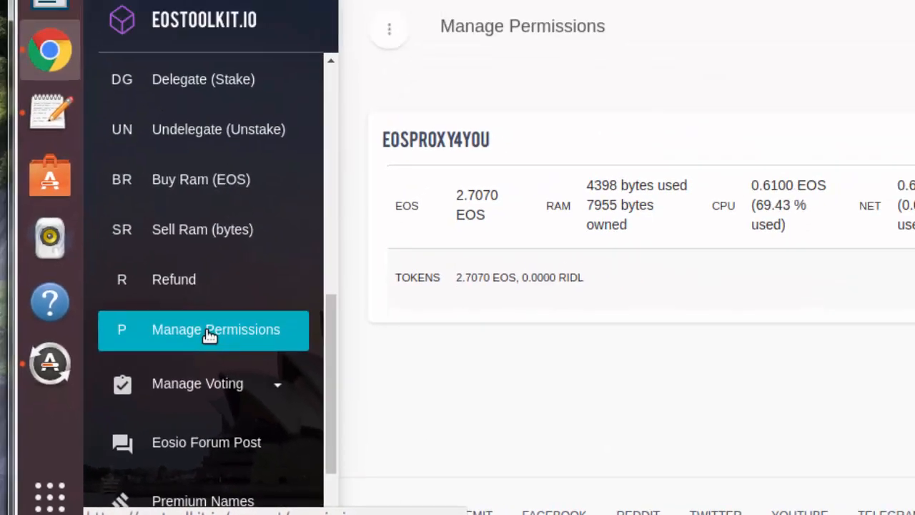
pyautogui.scroll(-1, 424, 275)
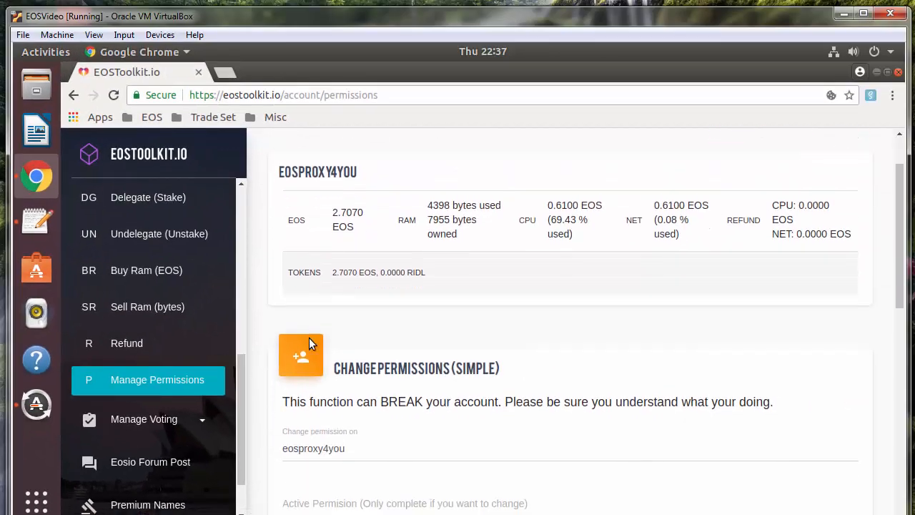
# Copy the new active public key from the Links notes into the Active Permission field.
pyautogui.scroll(-1, 309, 343)
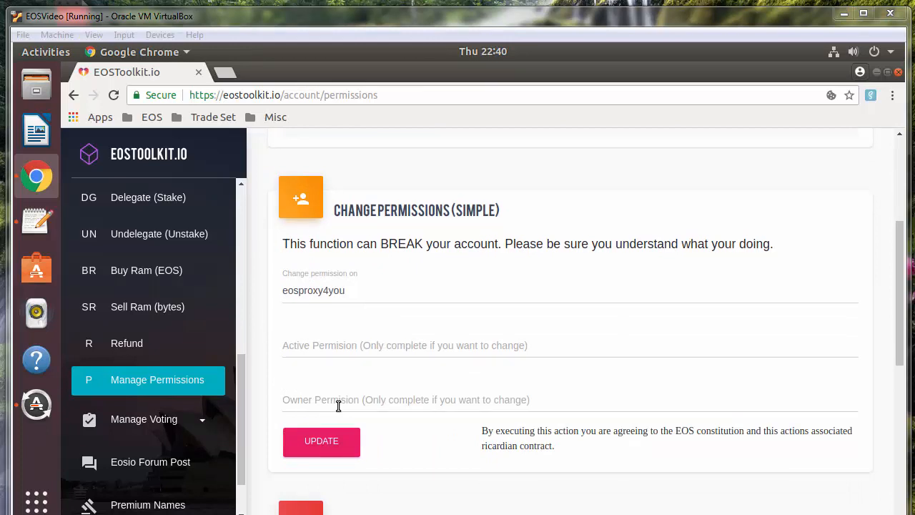
pyautogui.click(36, 221)
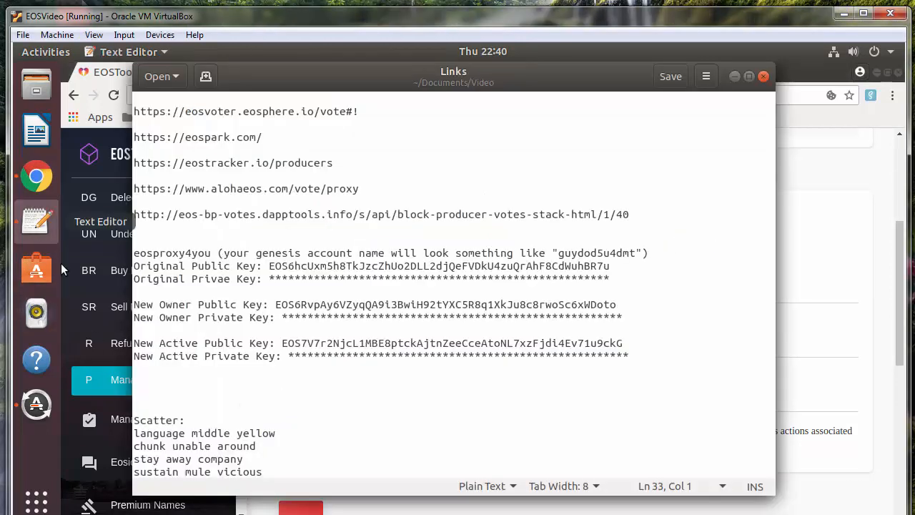
pyautogui.doubleClick(385, 346)
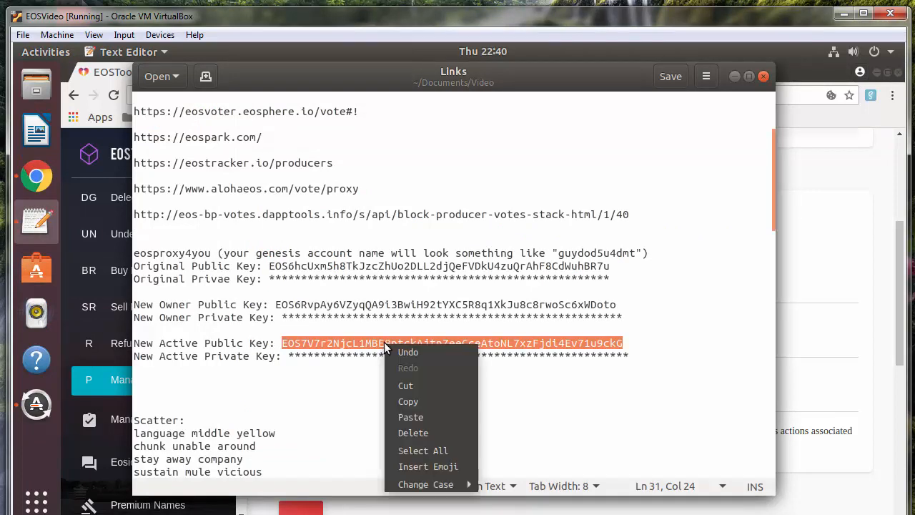
pyautogui.click(408, 402)
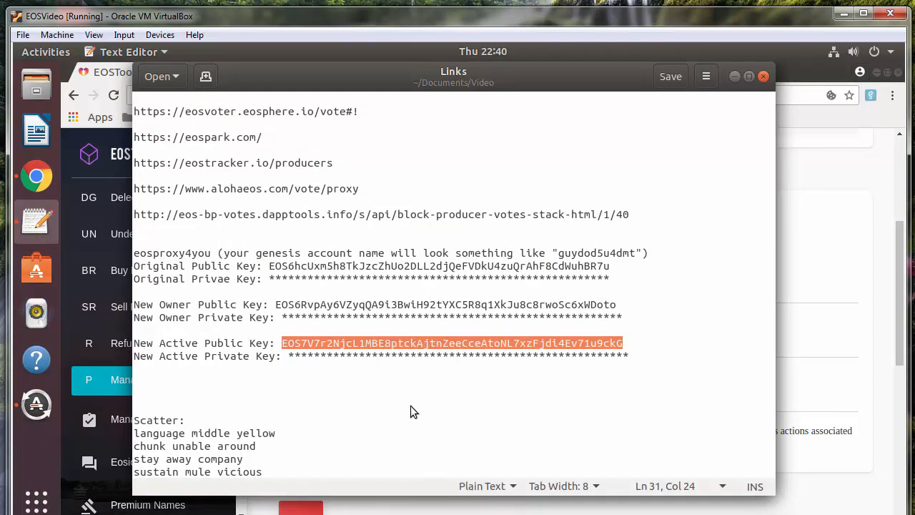
pyautogui.click(730, 77)
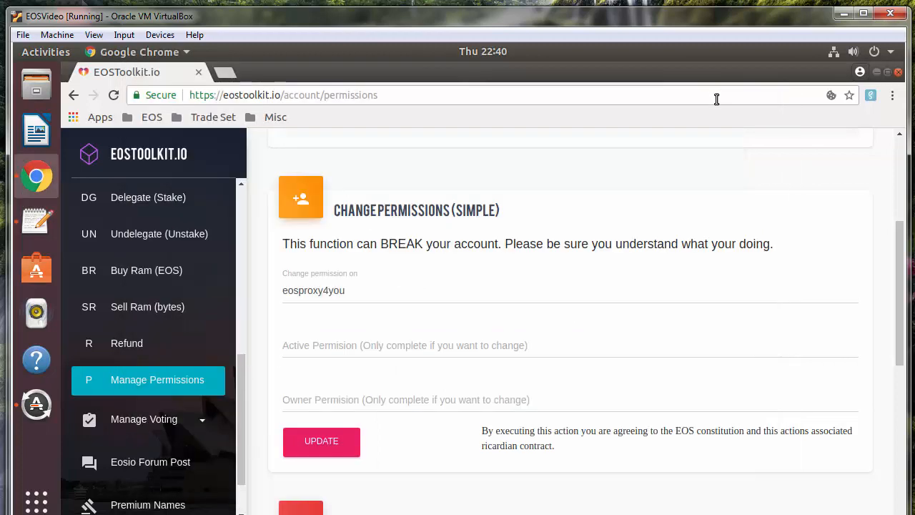
pyautogui.click(316, 346)
pyautogui.rightClick(316, 346)
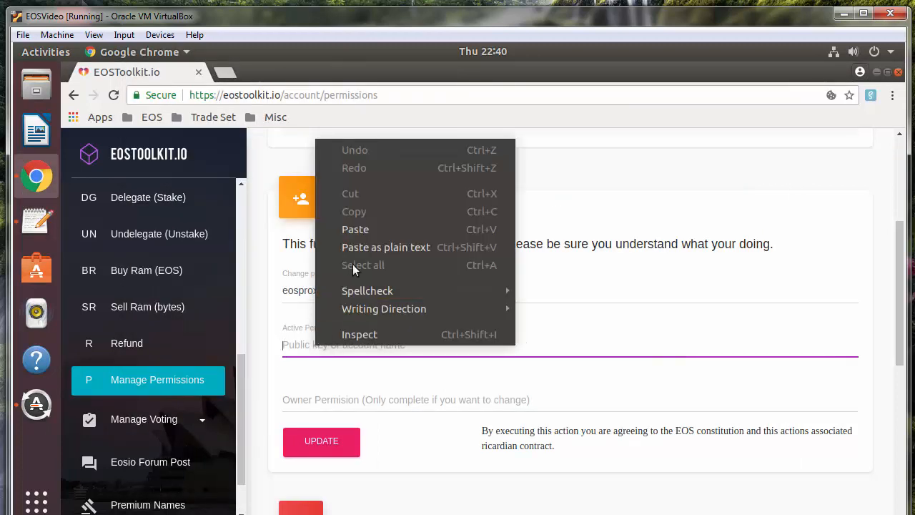
pyautogui.click(360, 229)
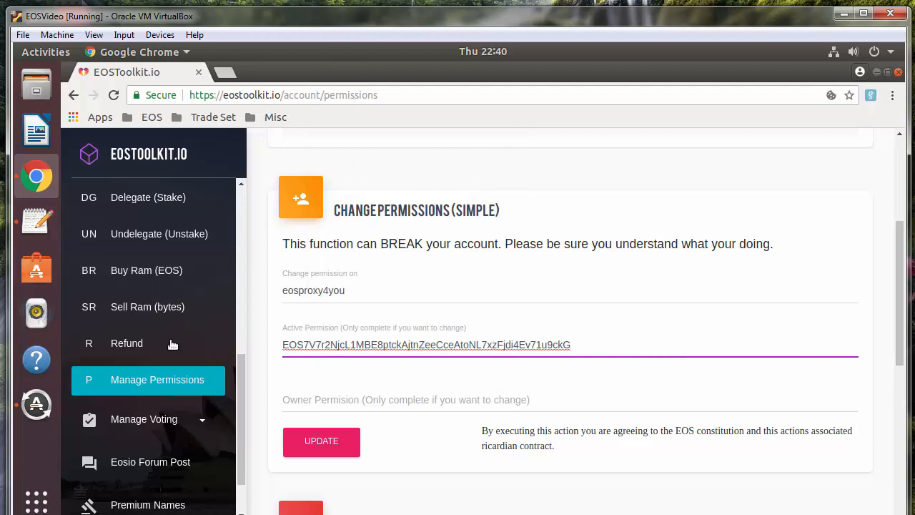
# Copy the new owner public key from the Links notes into the Owner Permission field.
pyautogui.click(36, 222)
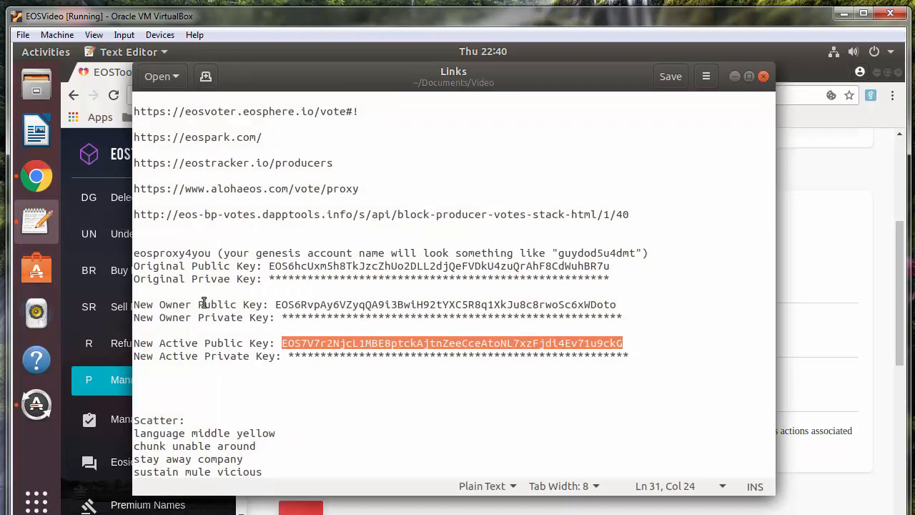
pyautogui.doubleClick(405, 305)
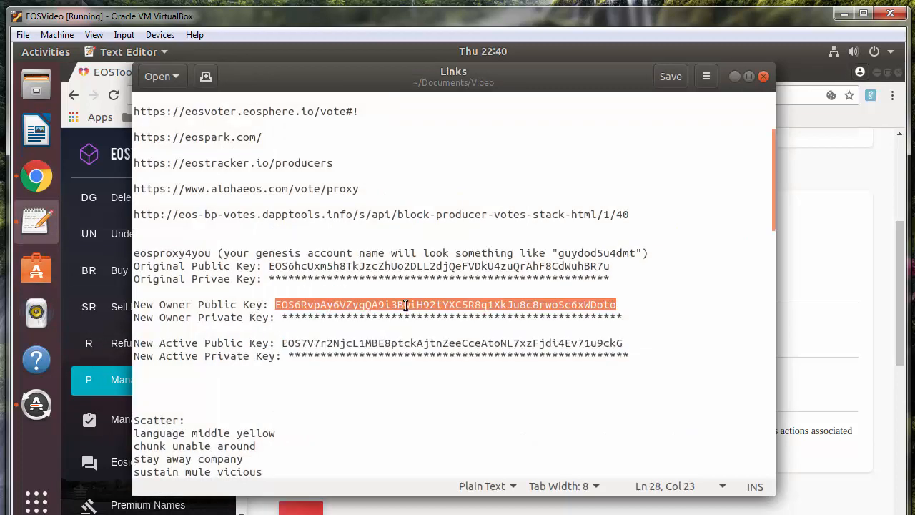
pyautogui.rightClick(405, 305)
pyautogui.click(425, 363)
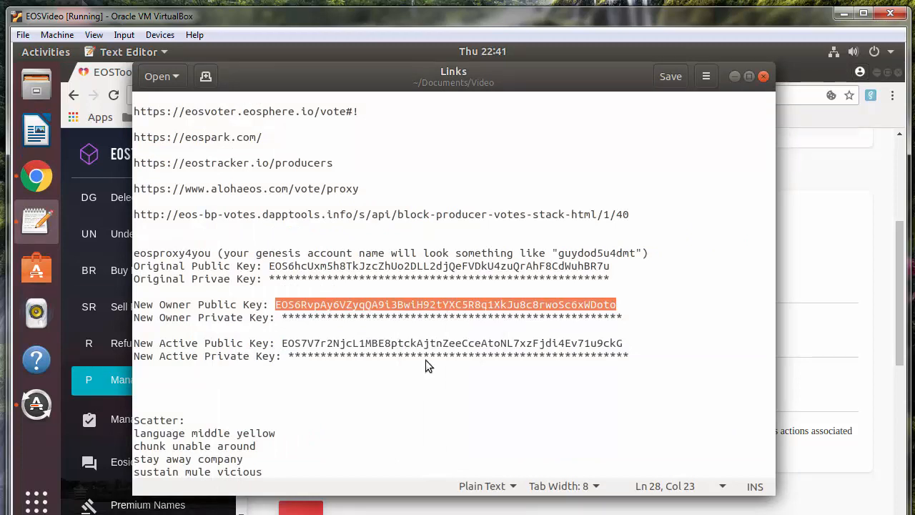
pyautogui.click(734, 76)
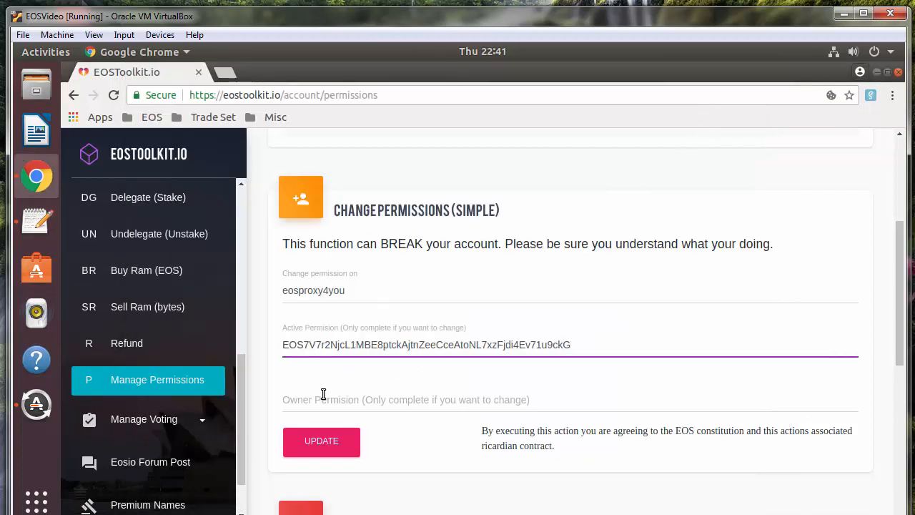
pyautogui.rightClick(321, 398)
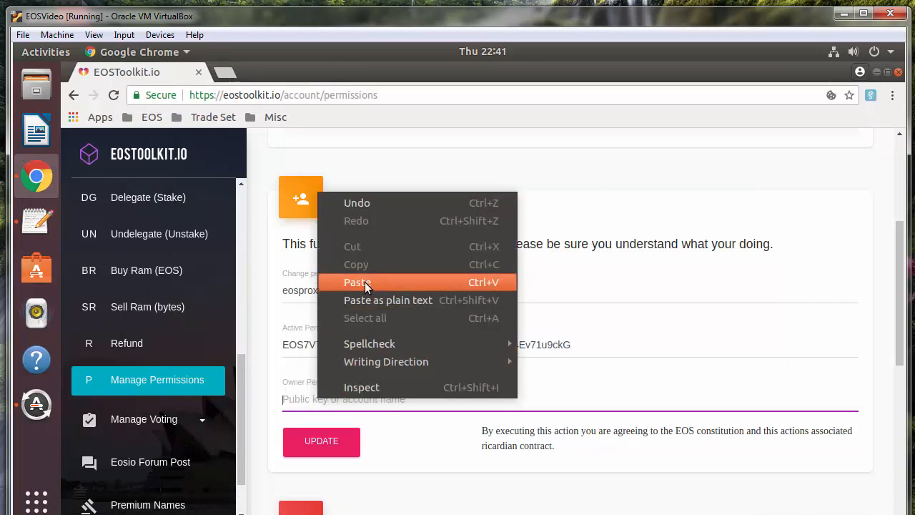
pyautogui.click(364, 282)
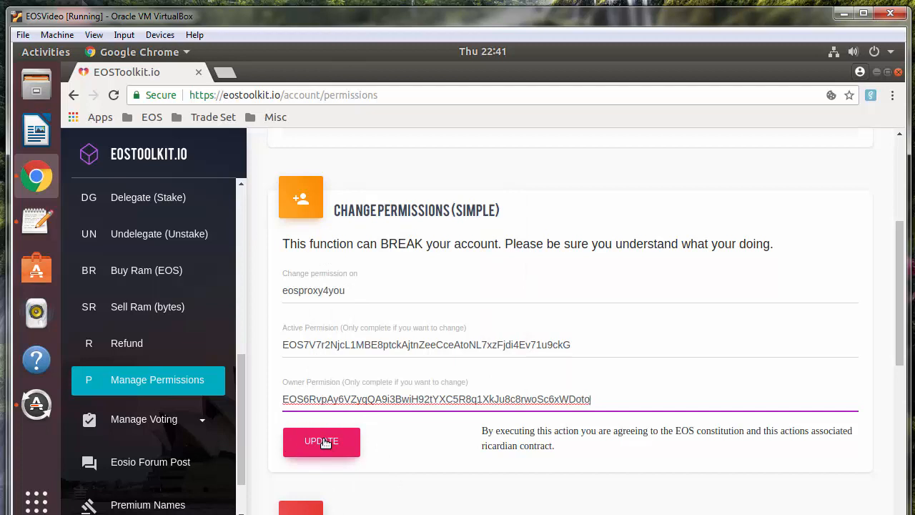
pyautogui.scroll(-4, 435, 451)
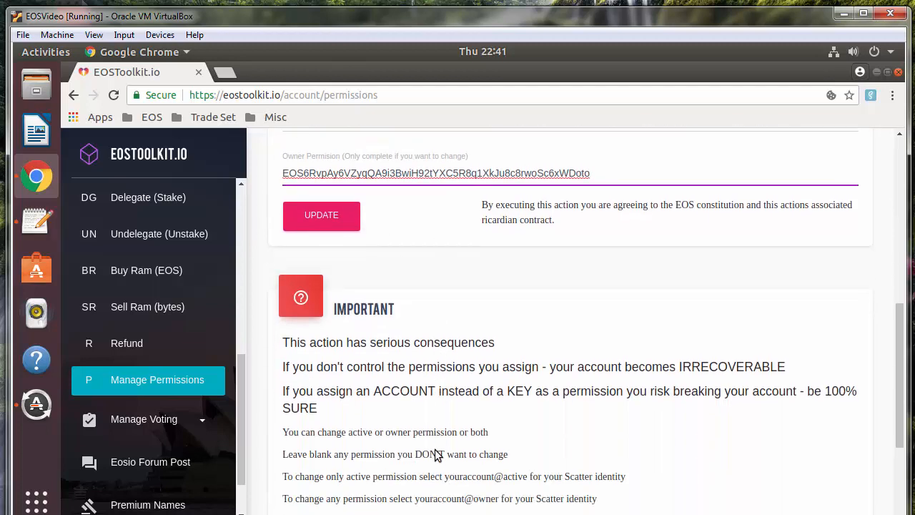
pyautogui.scroll(-1, 435, 451)
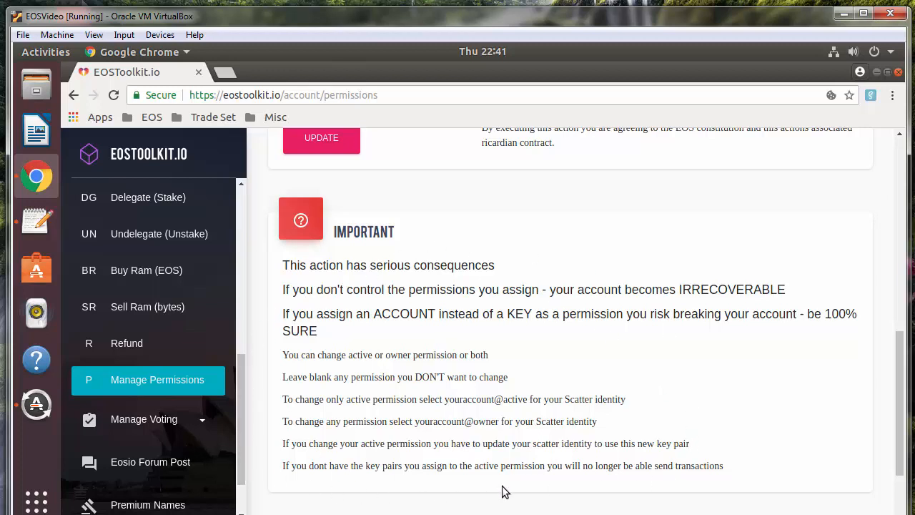
pyautogui.scroll(1, 494, 390)
pyautogui.scroll(5, 490, 386)
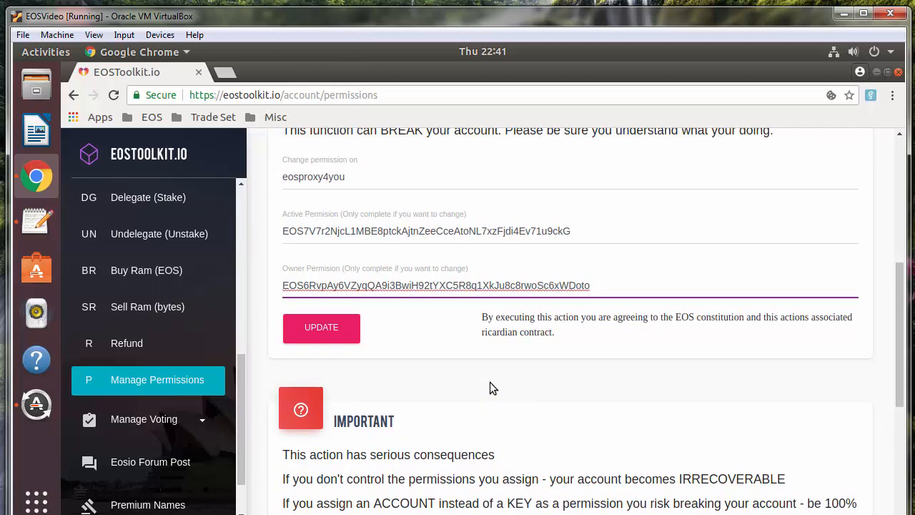
pyautogui.scroll(-6, 329, 336)
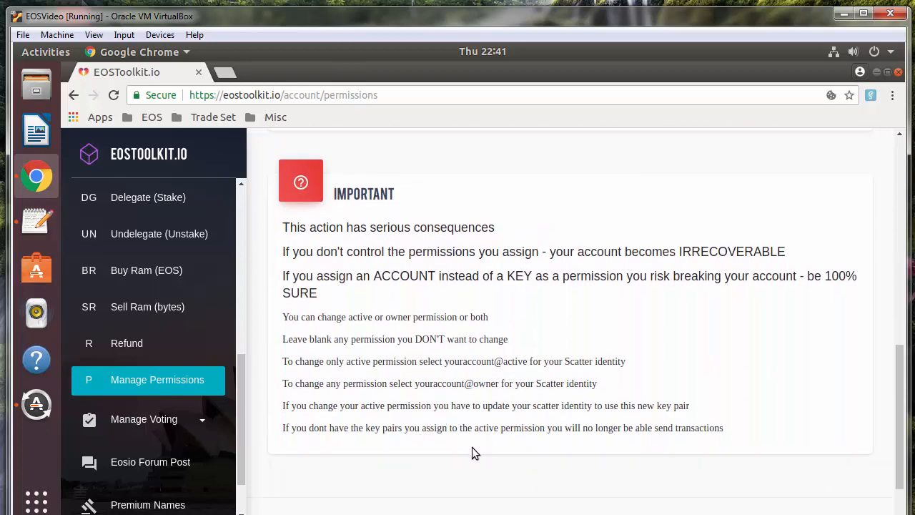
pyautogui.scroll(8, 392, 355)
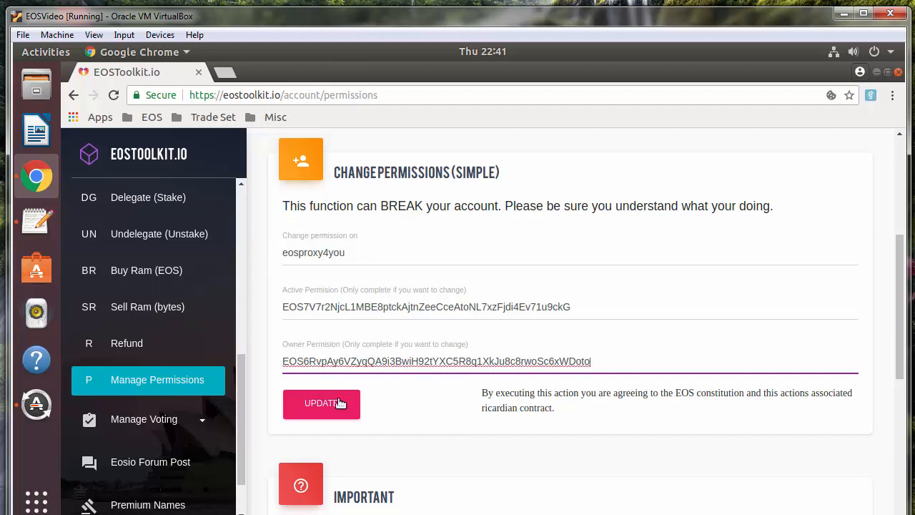
# Submit the permission change with UPDATE and accept the Scatter signature request.
pyautogui.click(318, 409)
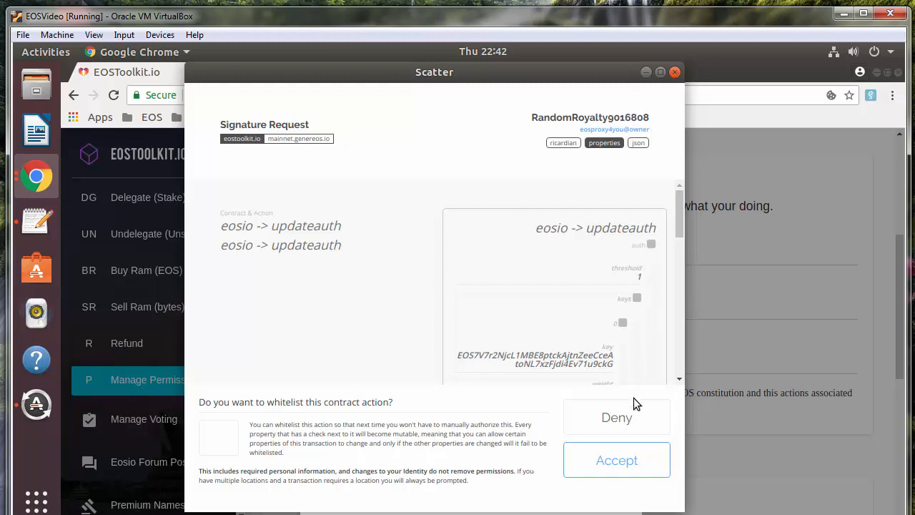
pyautogui.click(616, 461)
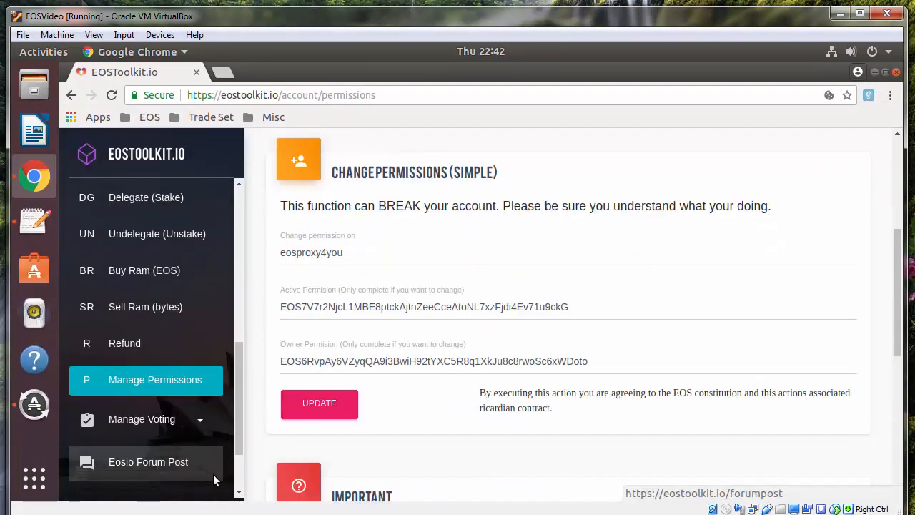
pyautogui.scroll(5, 140, 343)
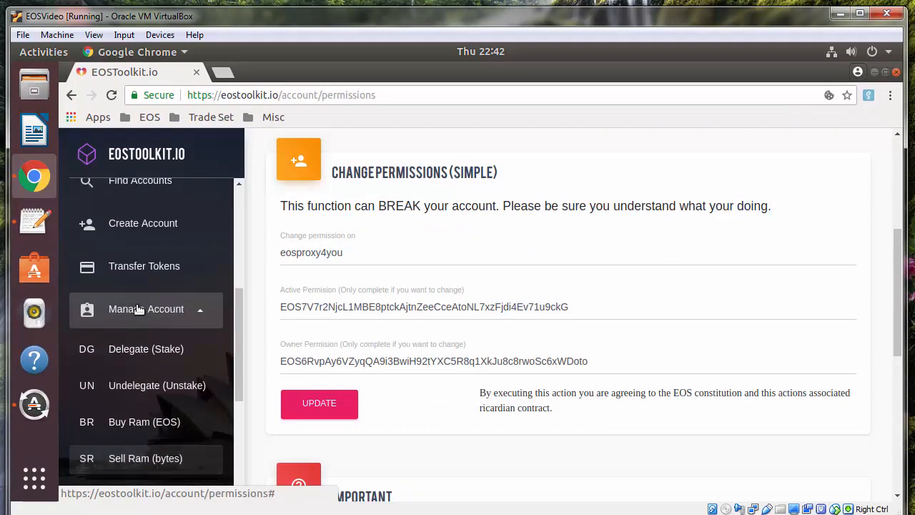
pyautogui.scroll(1, 136, 304)
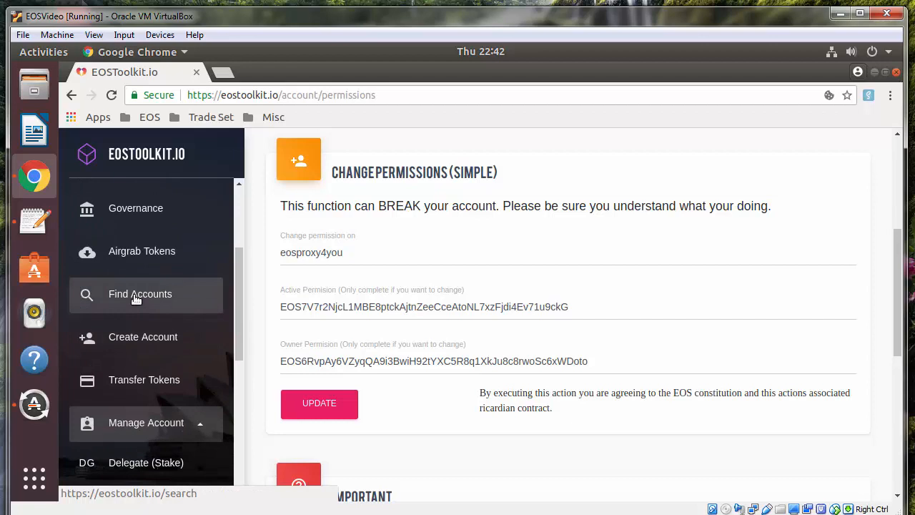
pyautogui.click(136, 299)
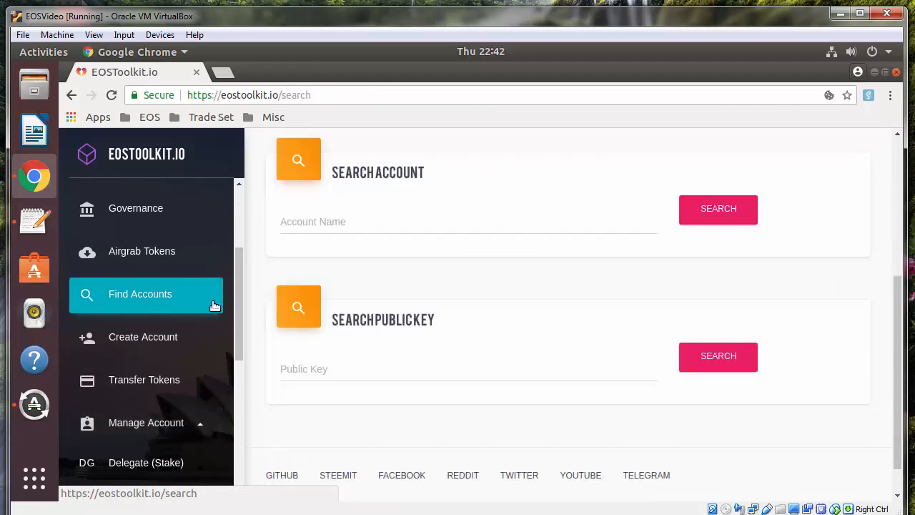
pyautogui.click(317, 224)
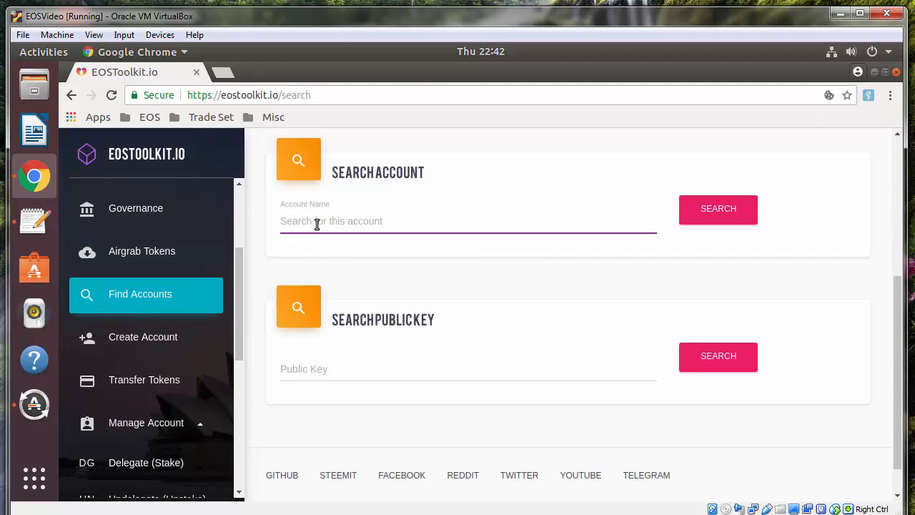
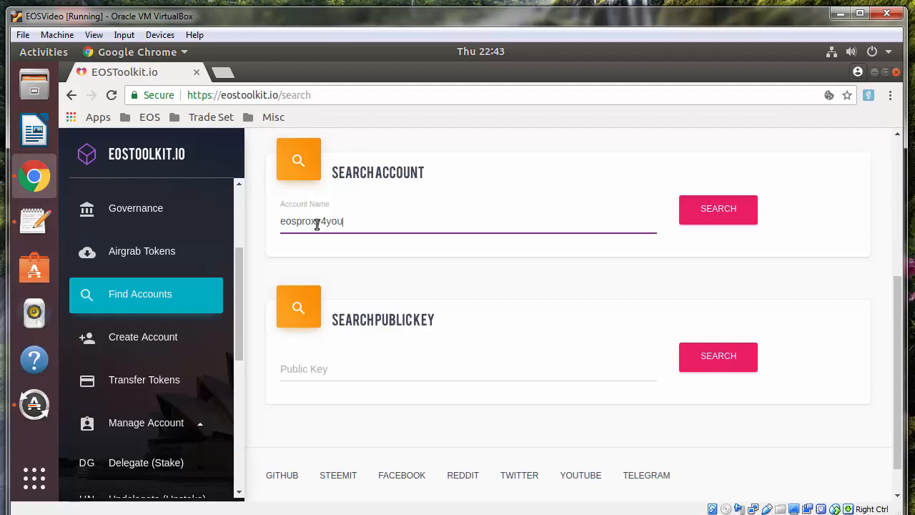
pyautogui.click(719, 213)
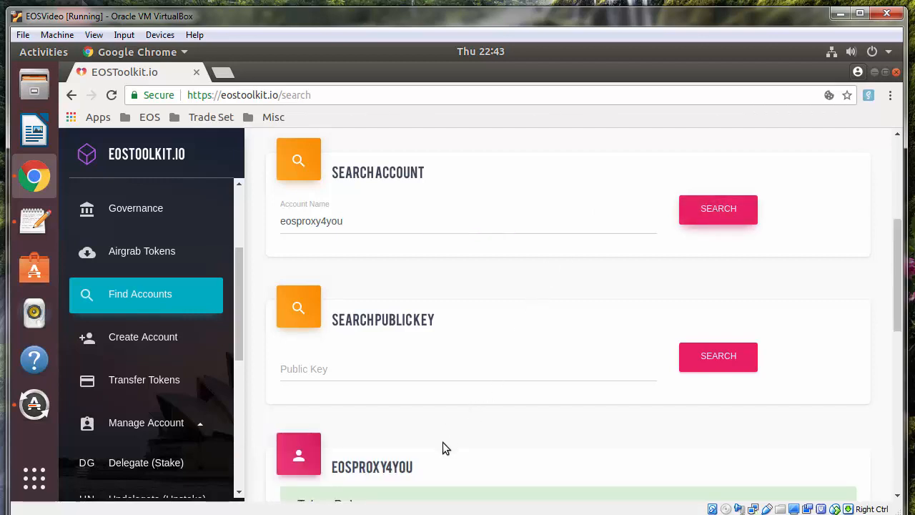
pyautogui.scroll(-4, 443, 441)
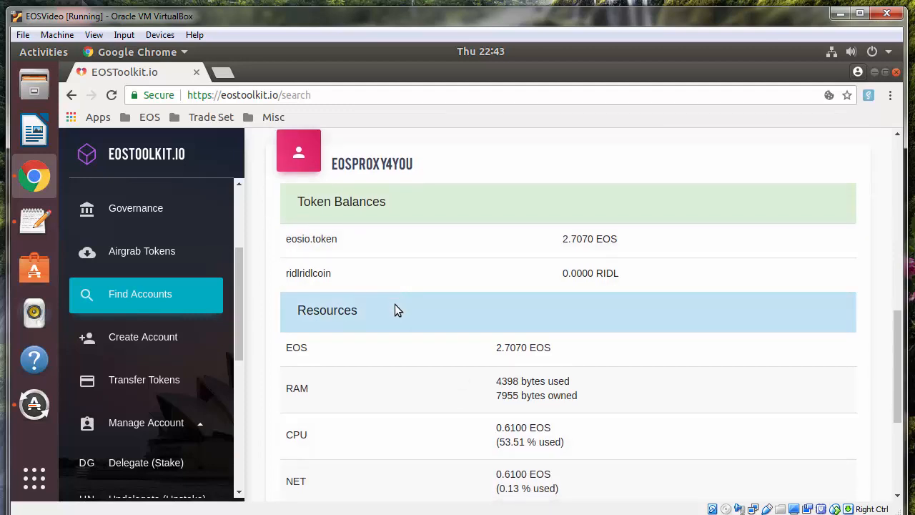
pyautogui.scroll(-3, 383, 414)
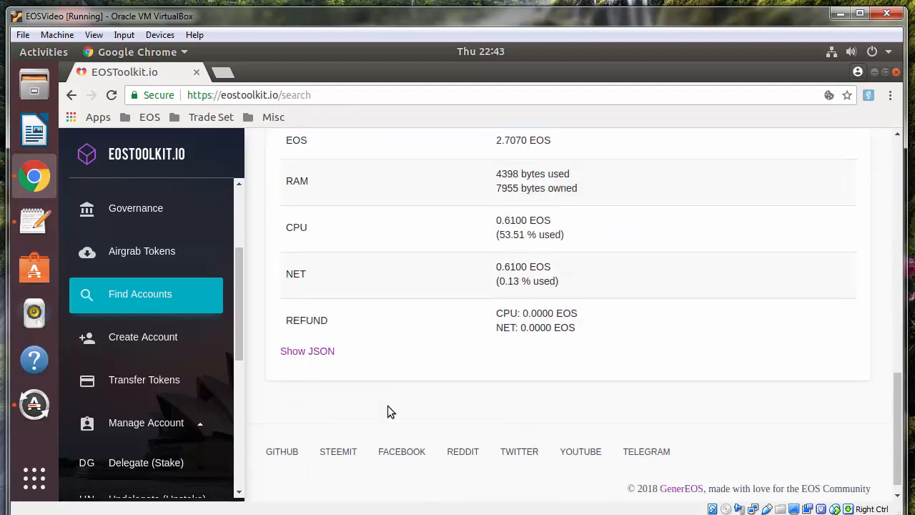
pyautogui.scroll(-1, 388, 412)
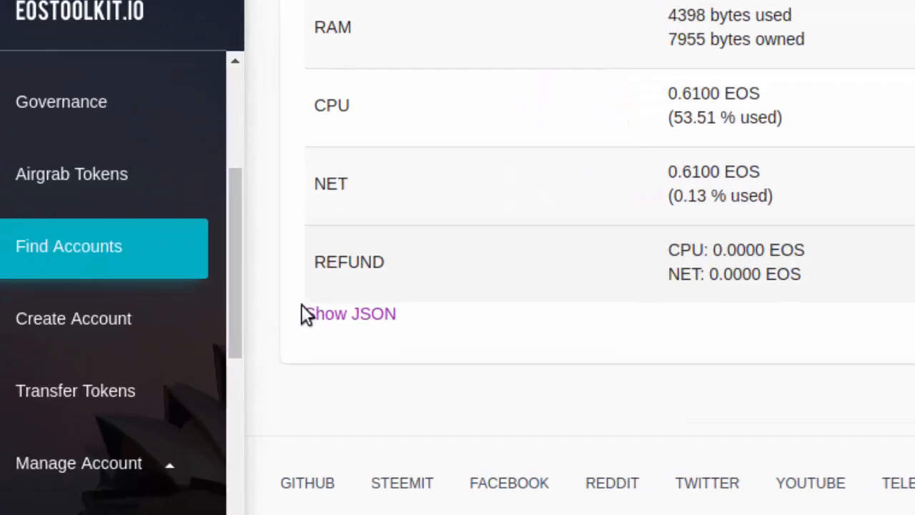
pyautogui.click(443, 294)
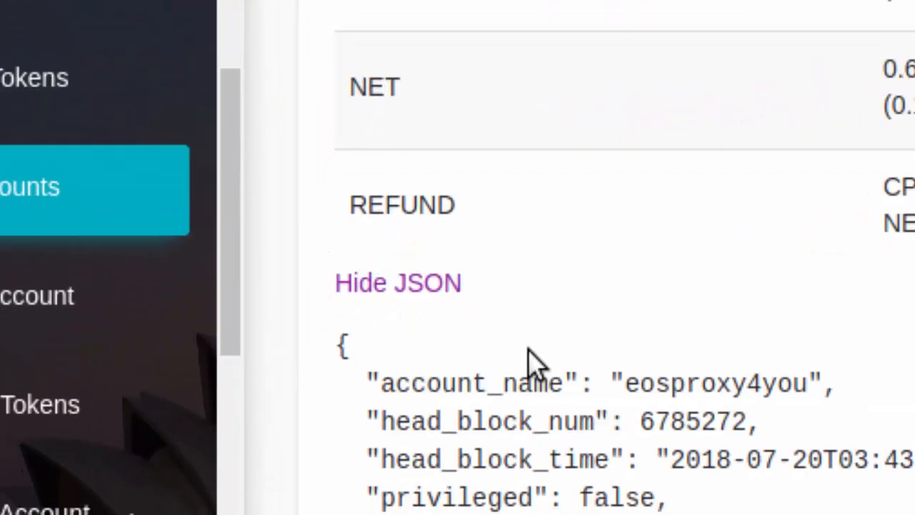
pyautogui.scroll(-5, 629, 365)
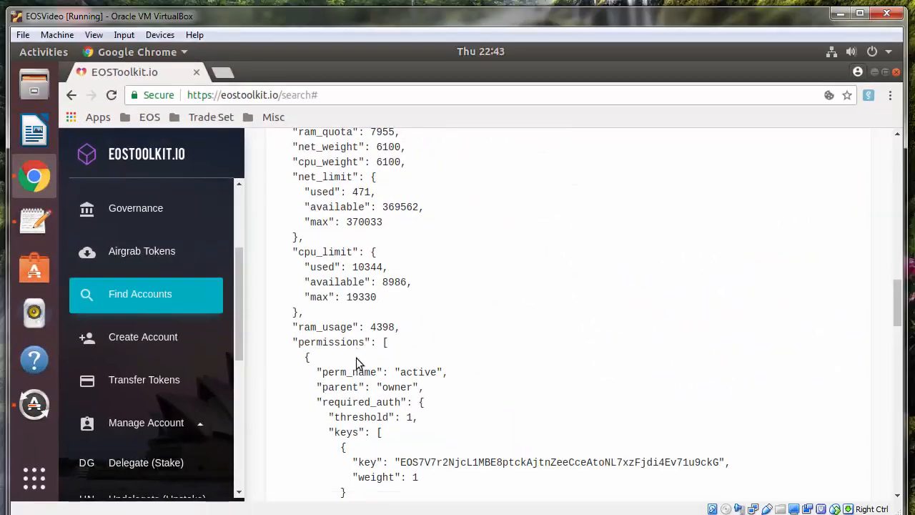
pyautogui.scroll(-4, 358, 363)
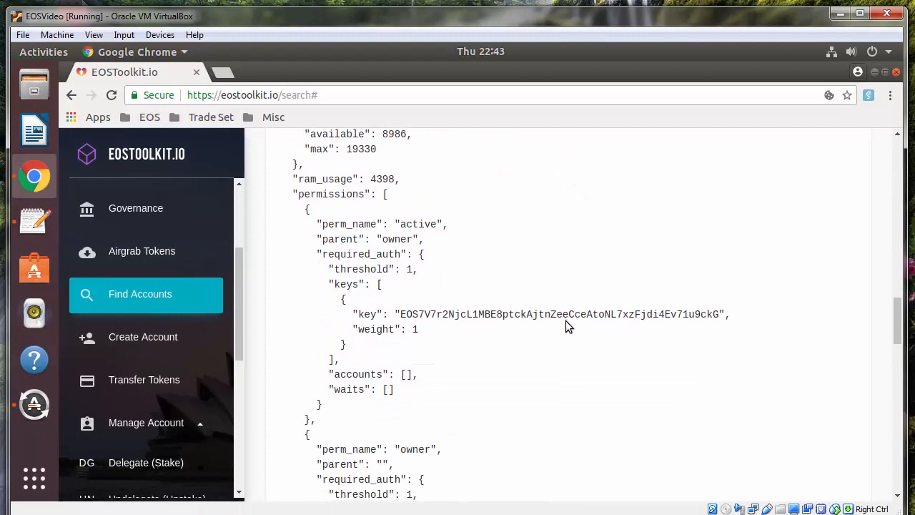
pyautogui.scroll(-3, 565, 323)
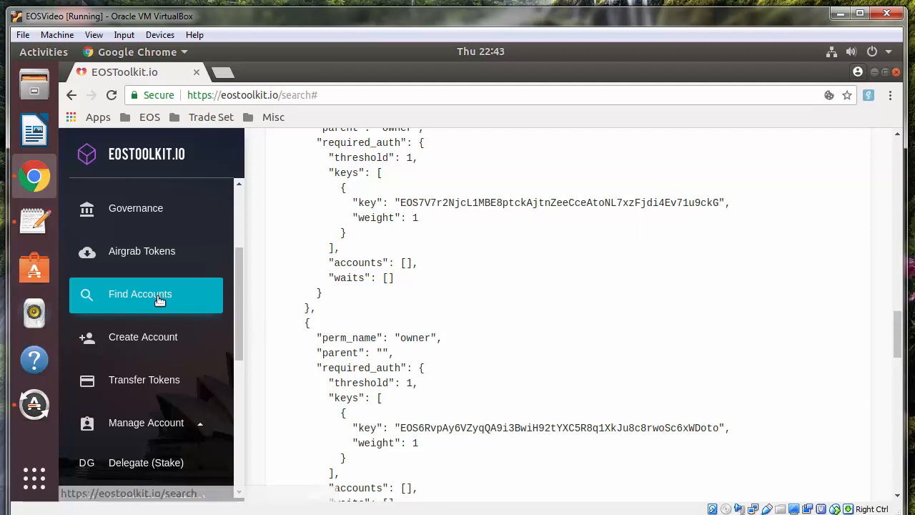
pyautogui.scroll(5, 161, 301)
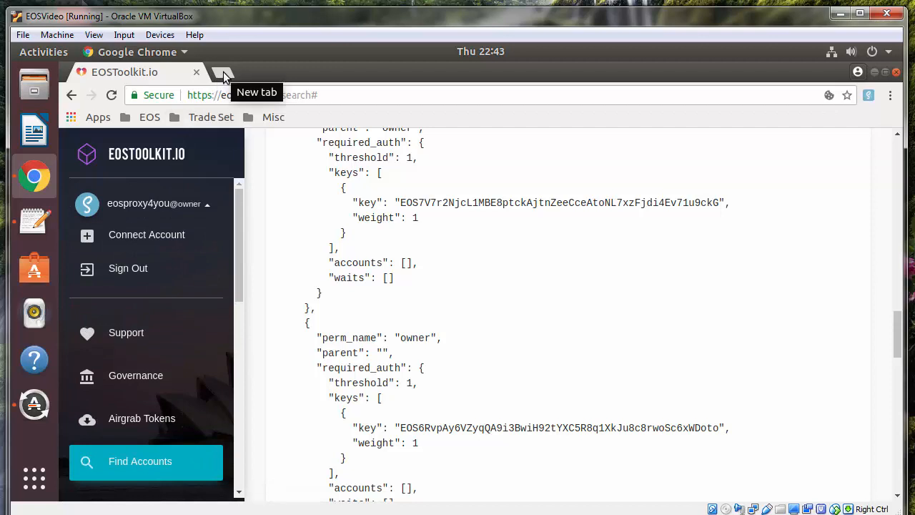
pyautogui.click(223, 72)
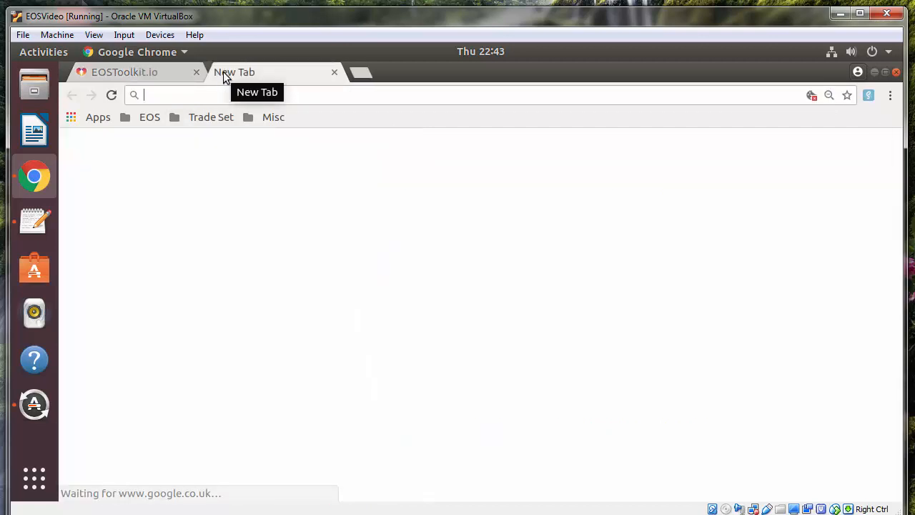
# Copy the eosflare account URL from the Links notes.
pyautogui.click(33, 221)
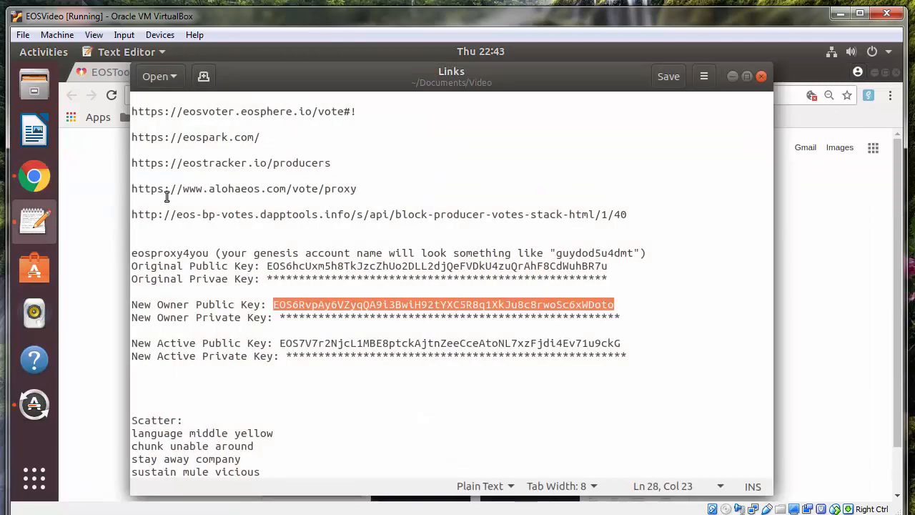
pyautogui.scroll(4, 286, 182)
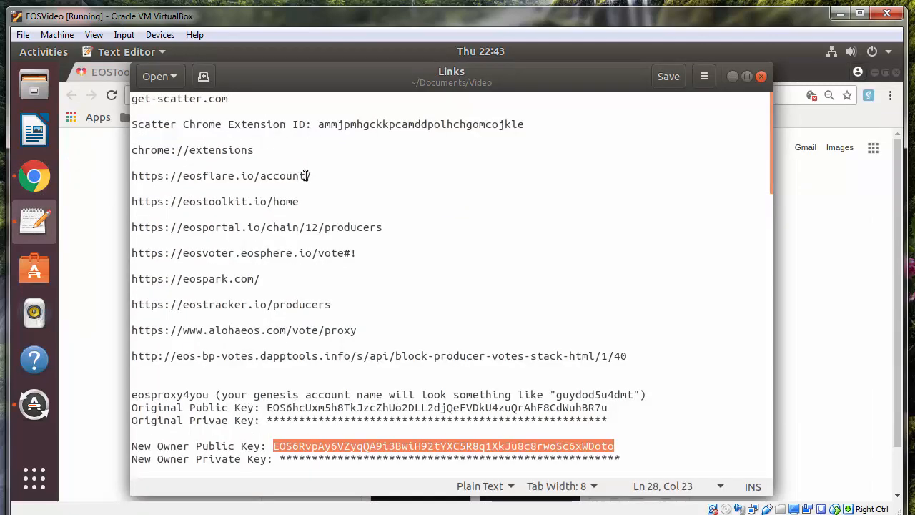
pyautogui.moveTo(323, 175); pyautogui.dragTo(111, 175)
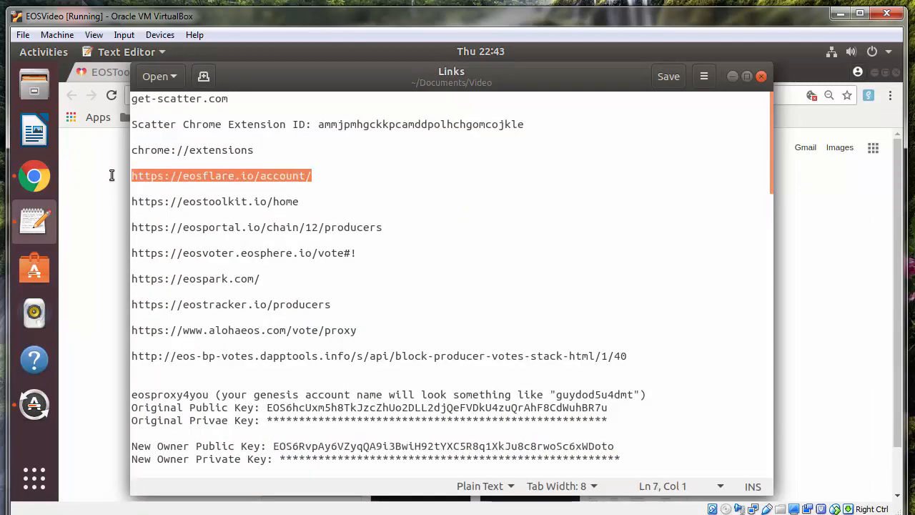
pyautogui.rightClick(150, 176)
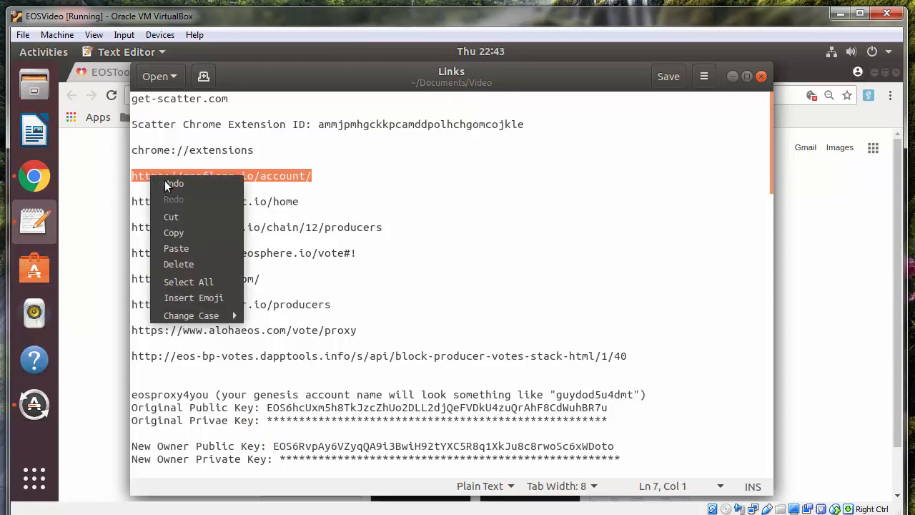
pyautogui.click(180, 232)
# Paste the eosflare URL into the new tab's address bar and load the page.
pyautogui.click(113, 201)
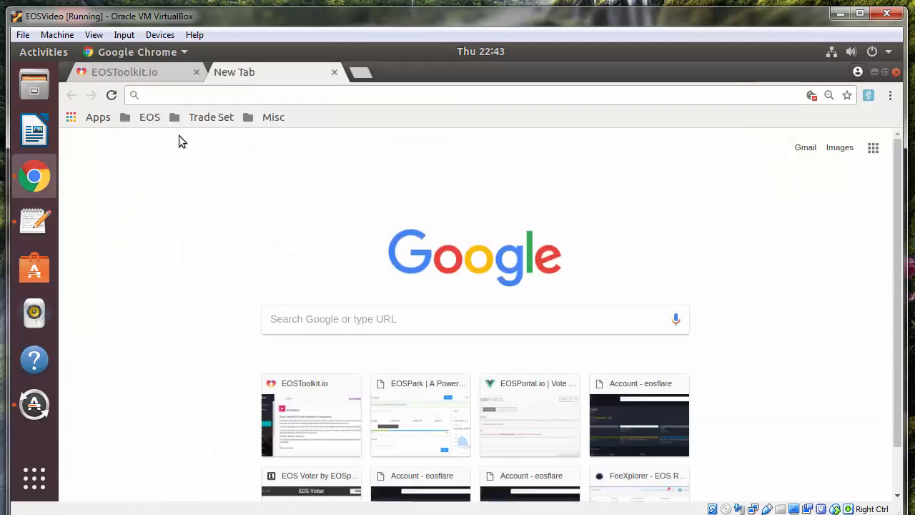
pyautogui.rightClick(217, 97)
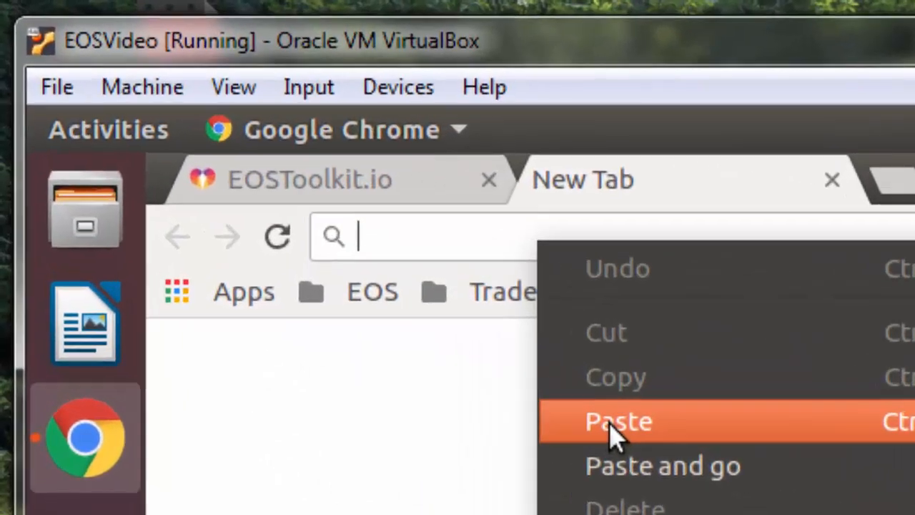
pyautogui.click(245, 170)
pyautogui.click(754, 508)
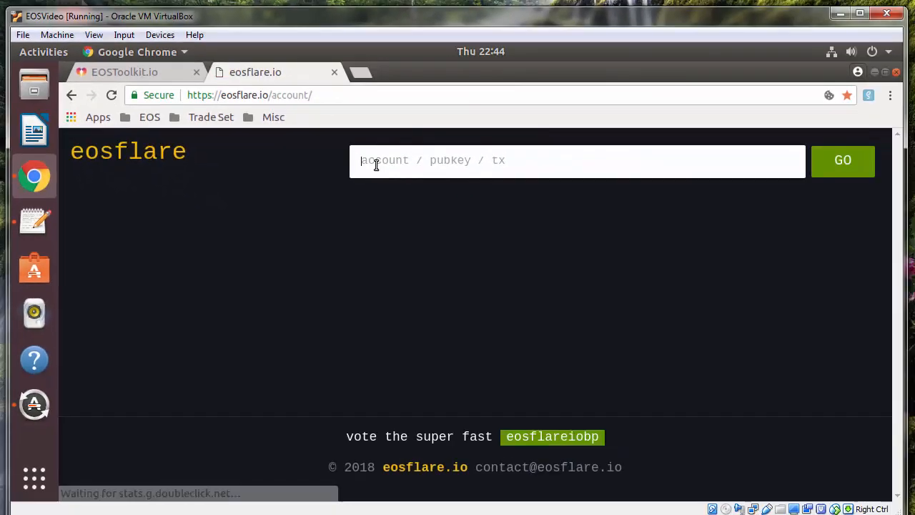
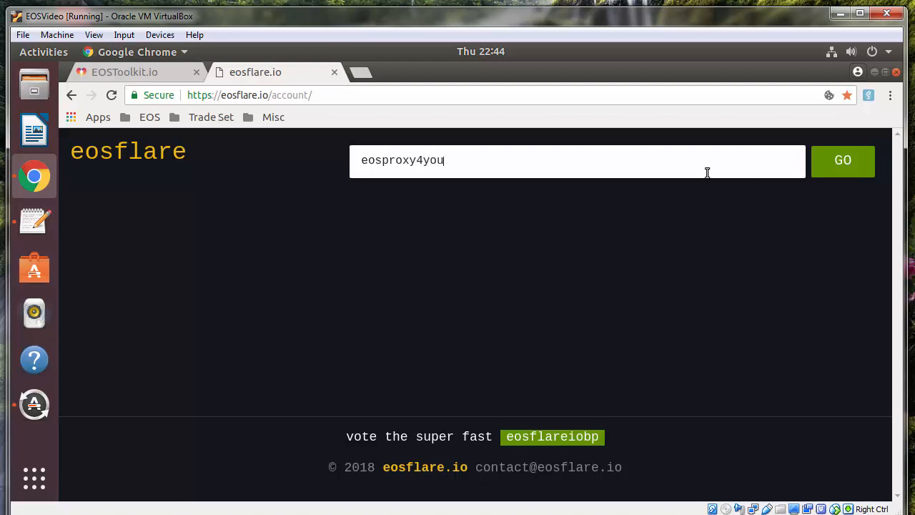
pyautogui.click(841, 160)
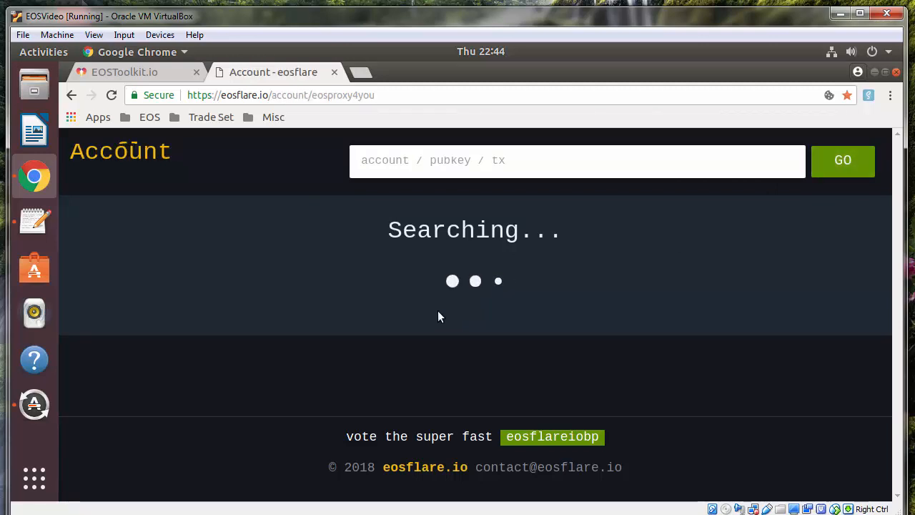
pyautogui.scroll(-3, 438, 316)
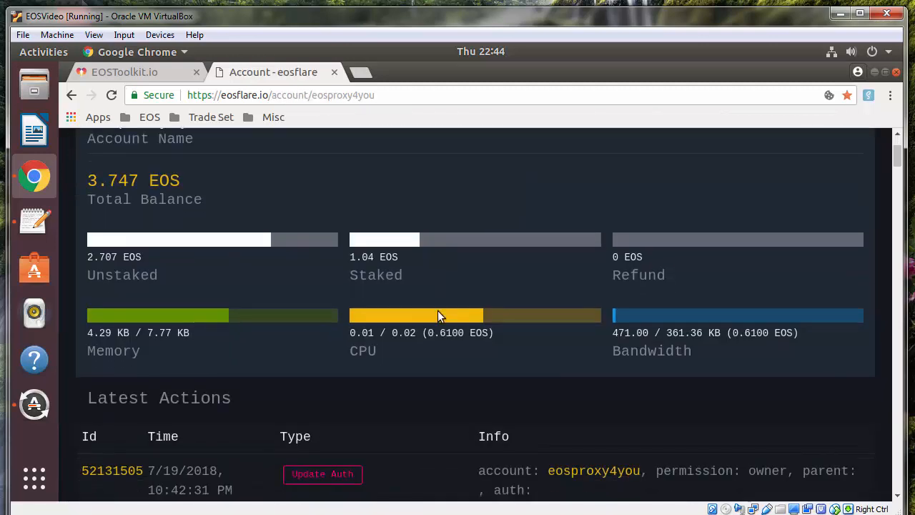
pyautogui.scroll(2, 438, 315)
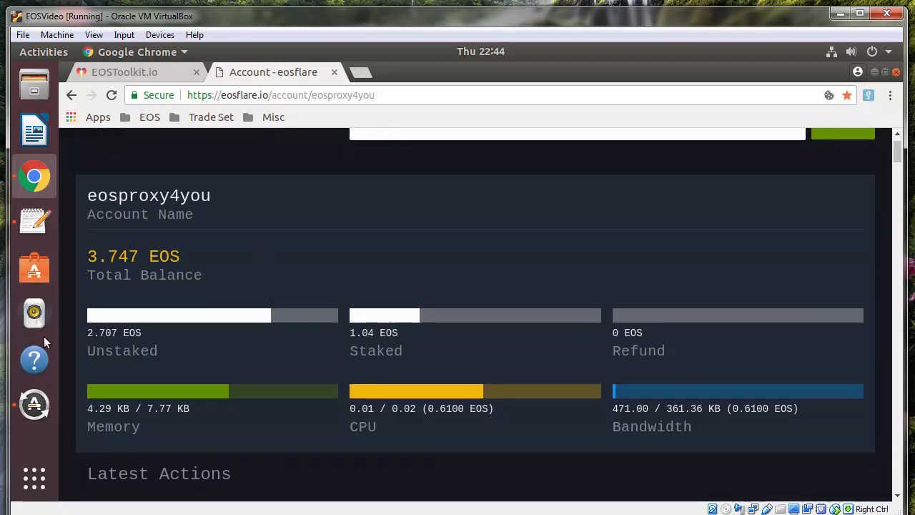
# Inspect the owner and active Update Auth entries in Latest Actions, then return to EOSToolkit.
pyautogui.scroll(-8, 429, 315)
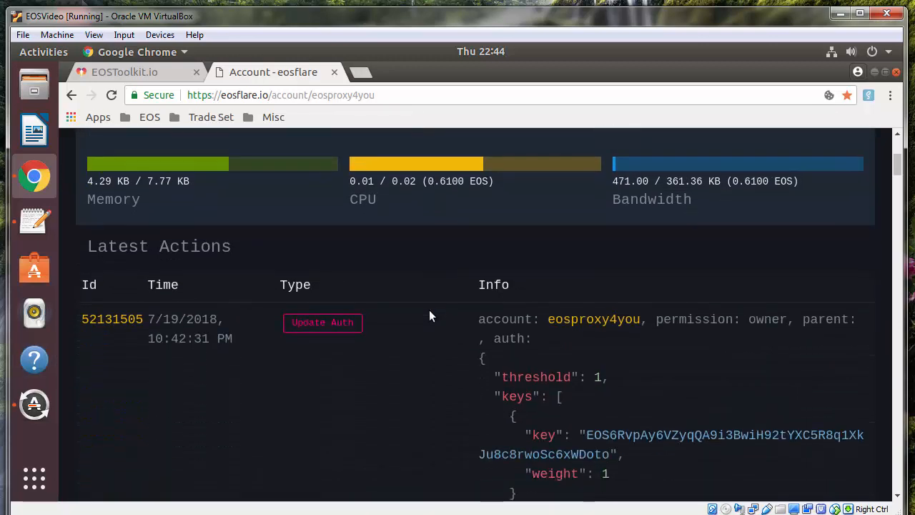
pyautogui.scroll(-1, 429, 315)
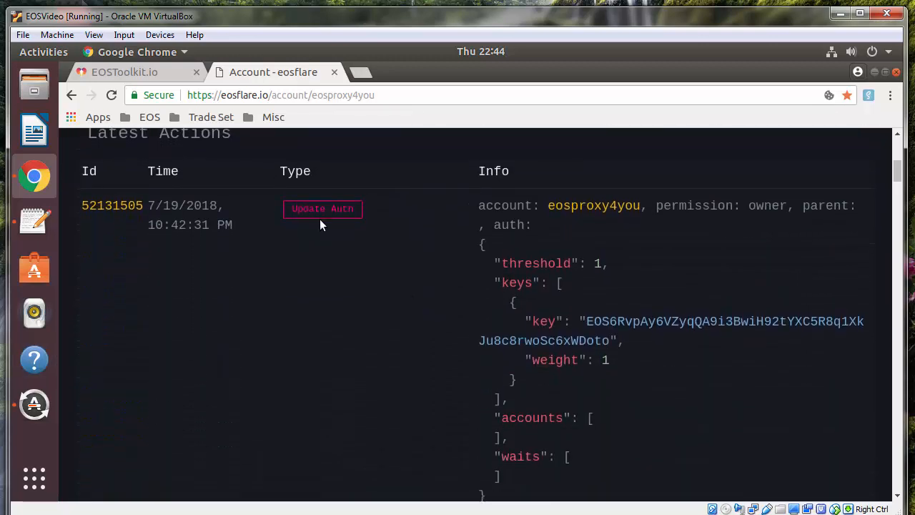
pyautogui.scroll(-2, 516, 254)
pyautogui.scroll(-2, 516, 249)
pyautogui.scroll(2, 516, 249)
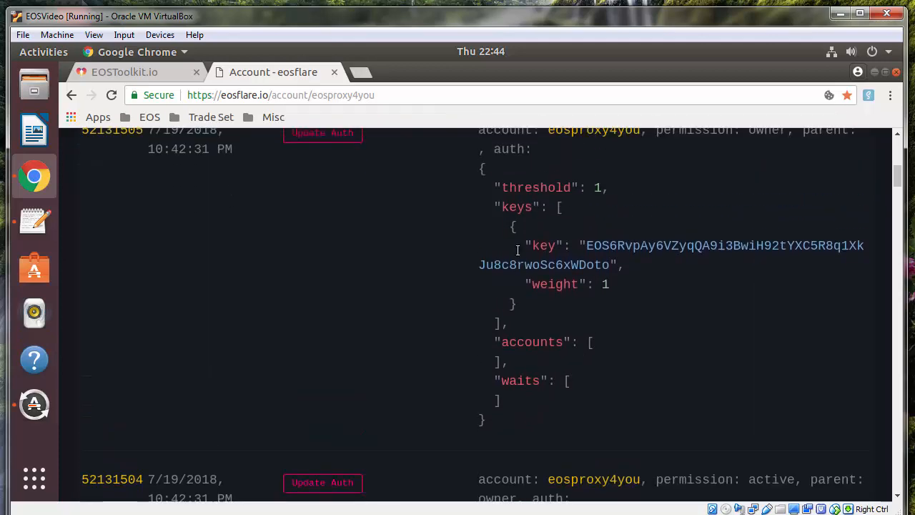
pyautogui.scroll(-7, 516, 248)
pyautogui.scroll(-2, 516, 249)
pyautogui.scroll(7, 516, 249)
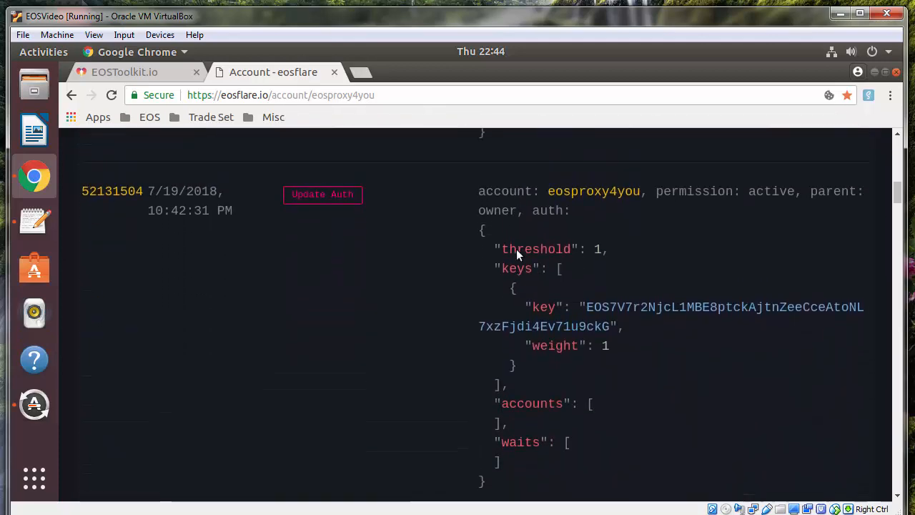
pyautogui.scroll(5, 506, 253)
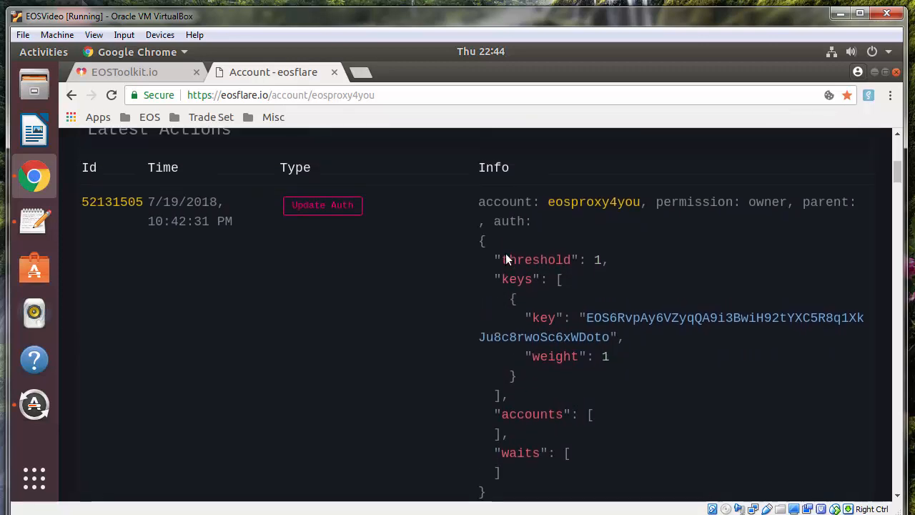
pyautogui.scroll(5, 356, 402)
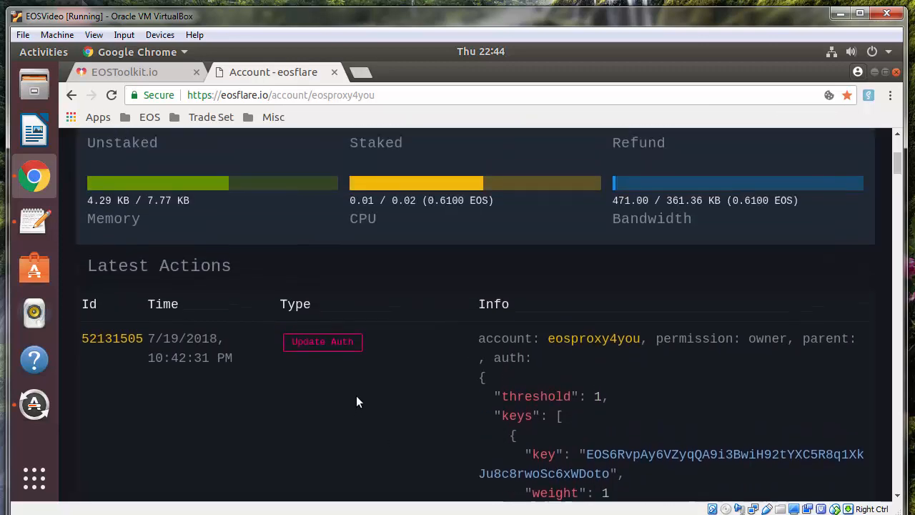
pyautogui.scroll(5, 356, 402)
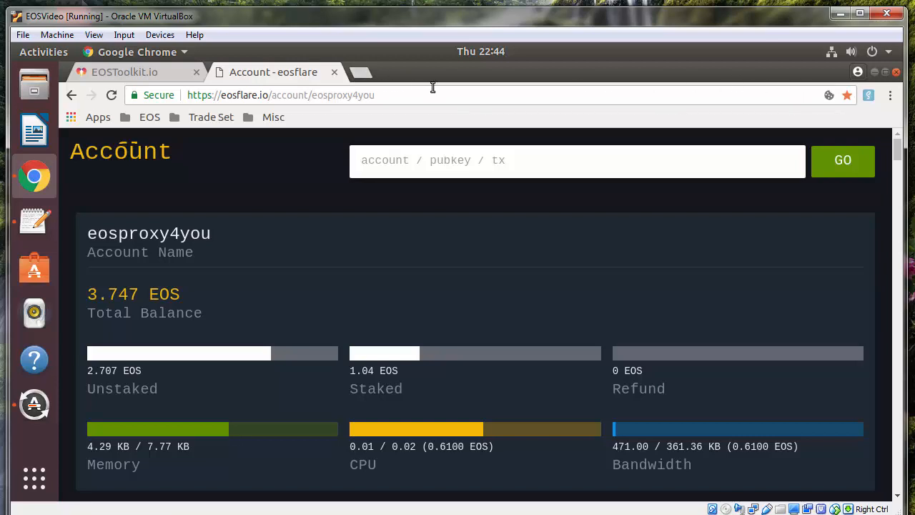
pyautogui.click(144, 75)
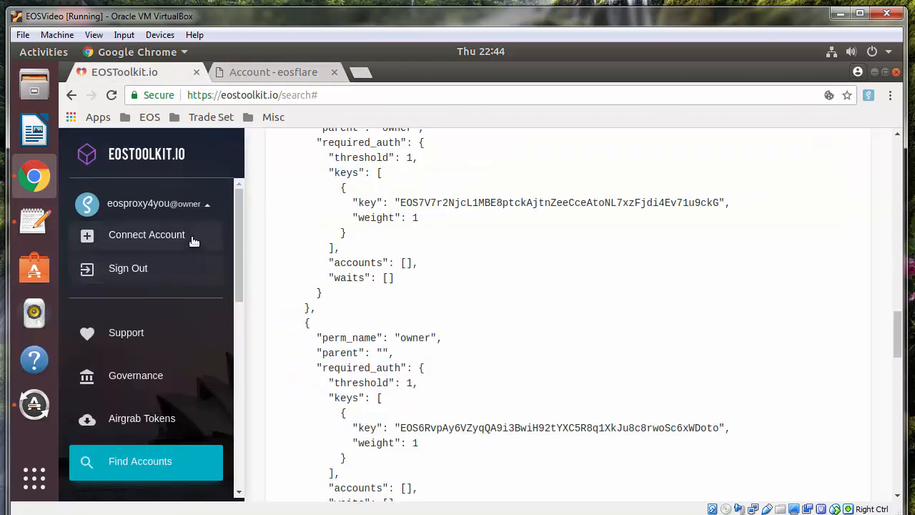
pyautogui.click(133, 275)
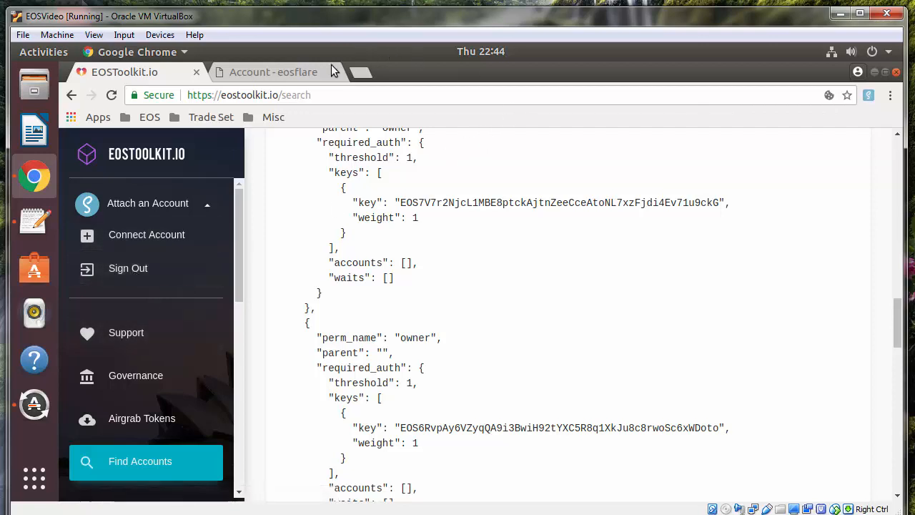
pyautogui.click(868, 96)
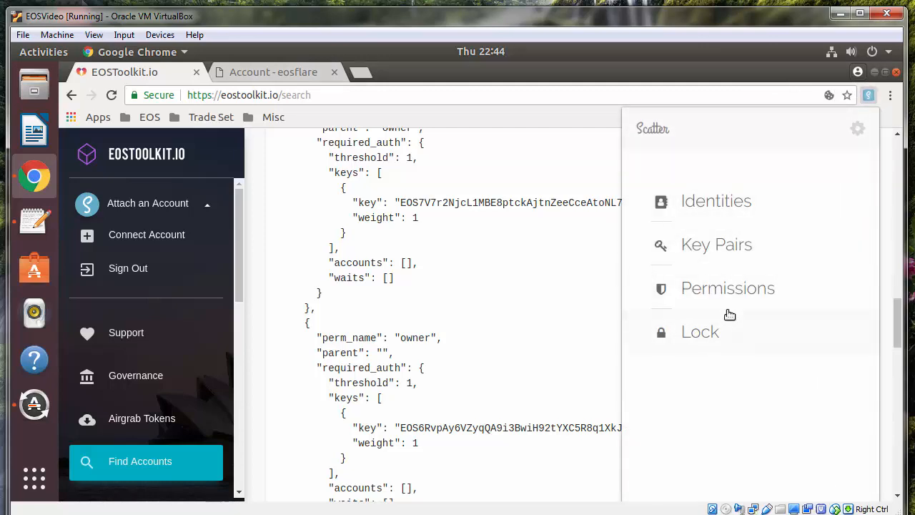
pyautogui.click(737, 253)
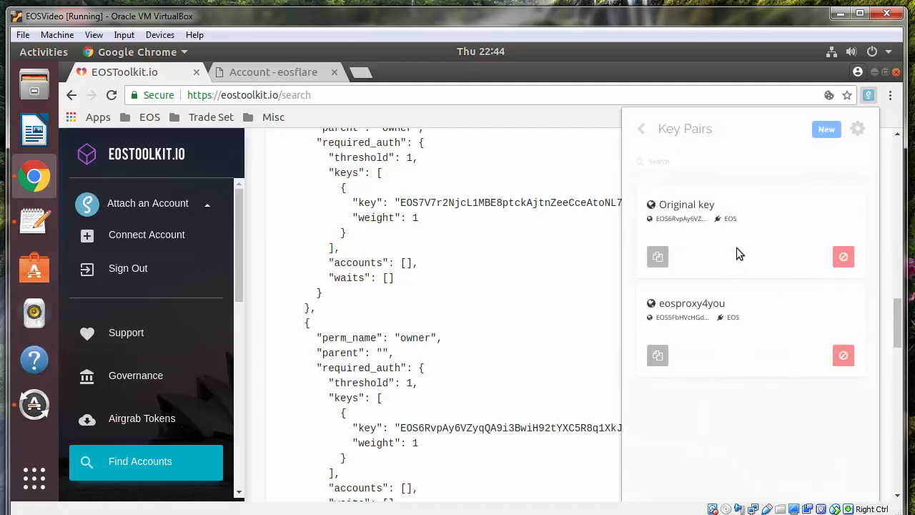
pyautogui.click(844, 257)
pyautogui.click(750, 419)
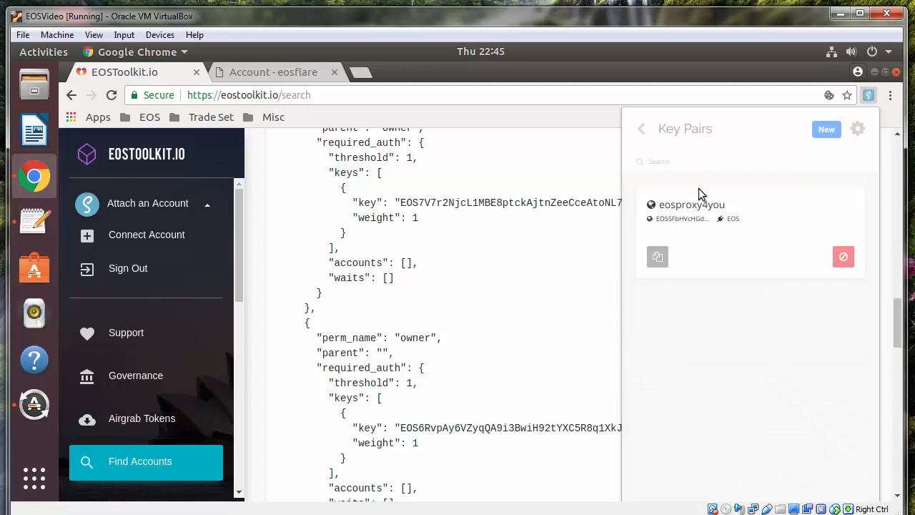
pyautogui.click(641, 130)
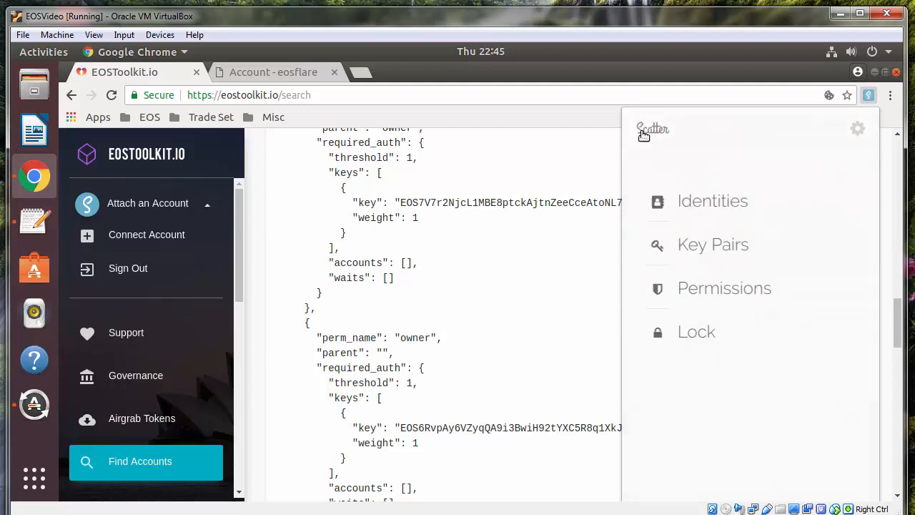
# Revoke the existing Scatter identity.
pyautogui.click(729, 206)
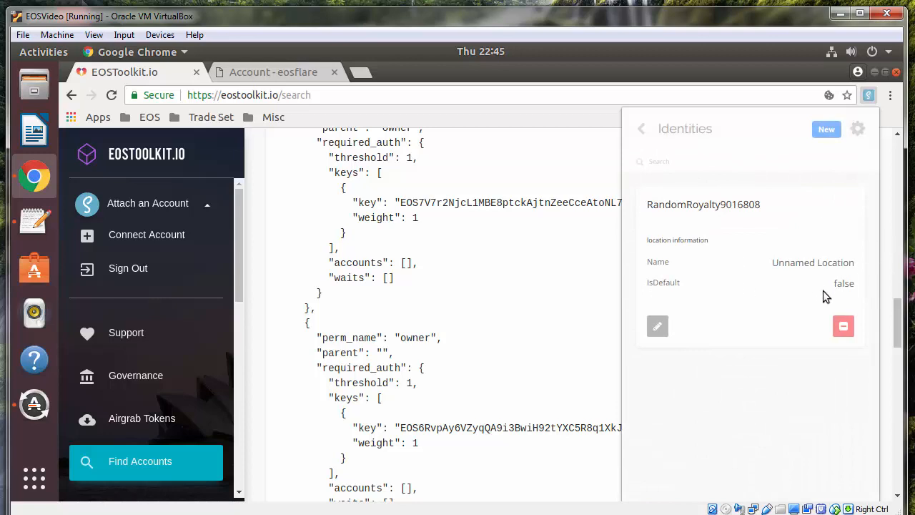
pyautogui.click(843, 326)
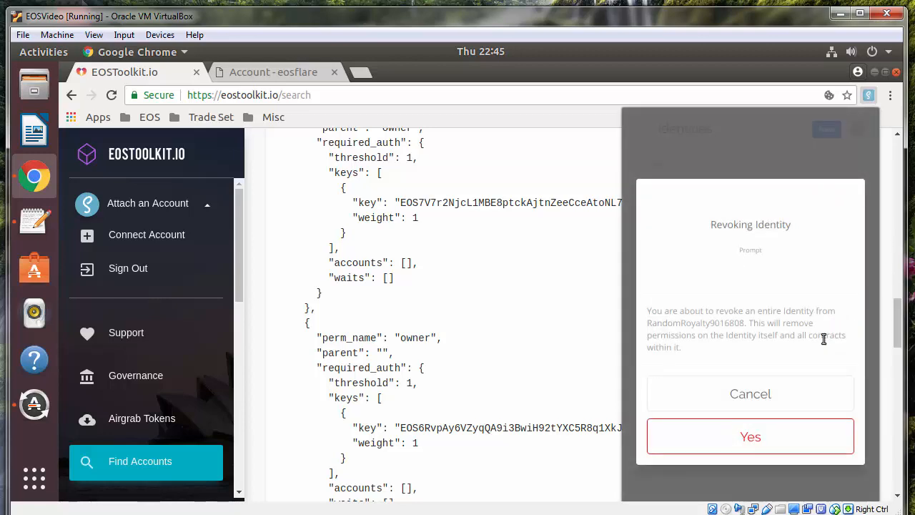
pyautogui.click(752, 443)
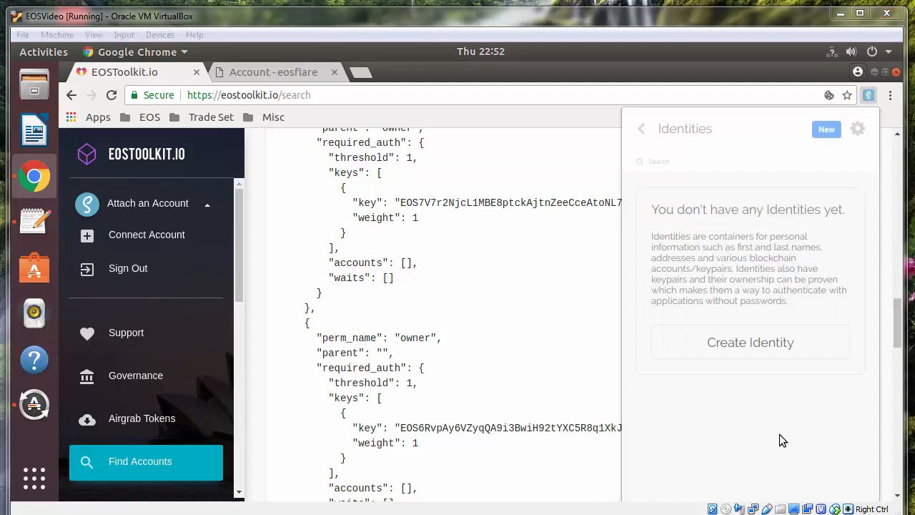
pyautogui.click(829, 132)
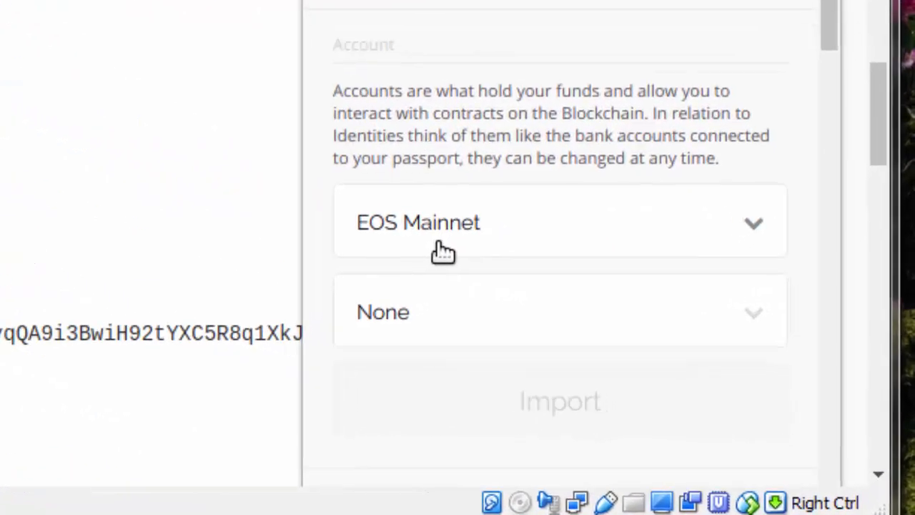
pyautogui.click(486, 299)
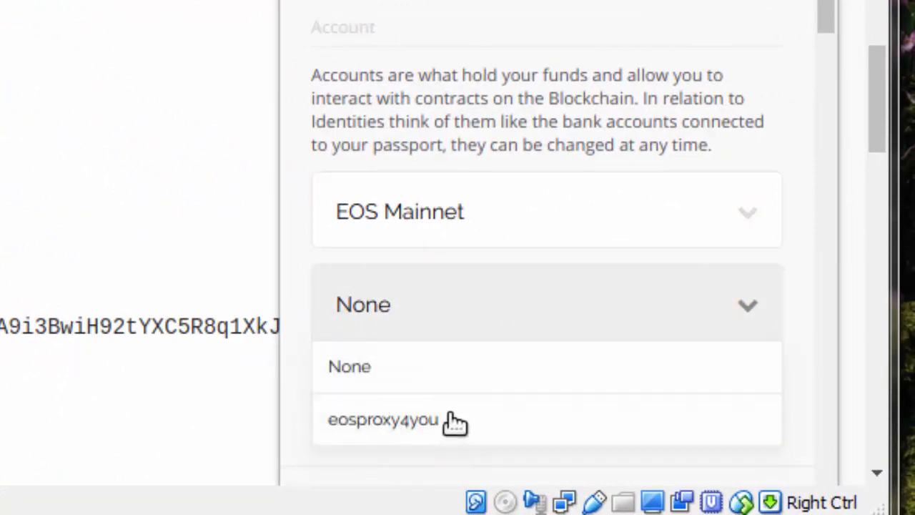
pyautogui.click(413, 427)
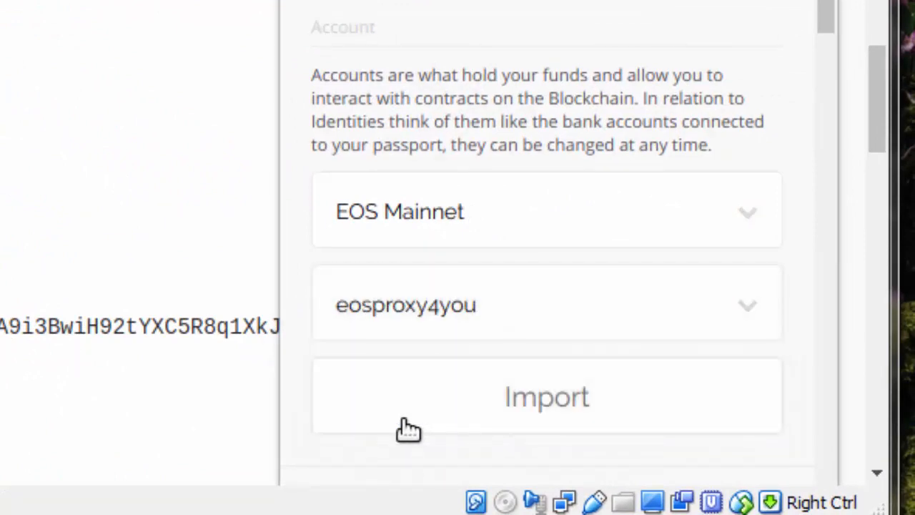
pyautogui.click(565, 418)
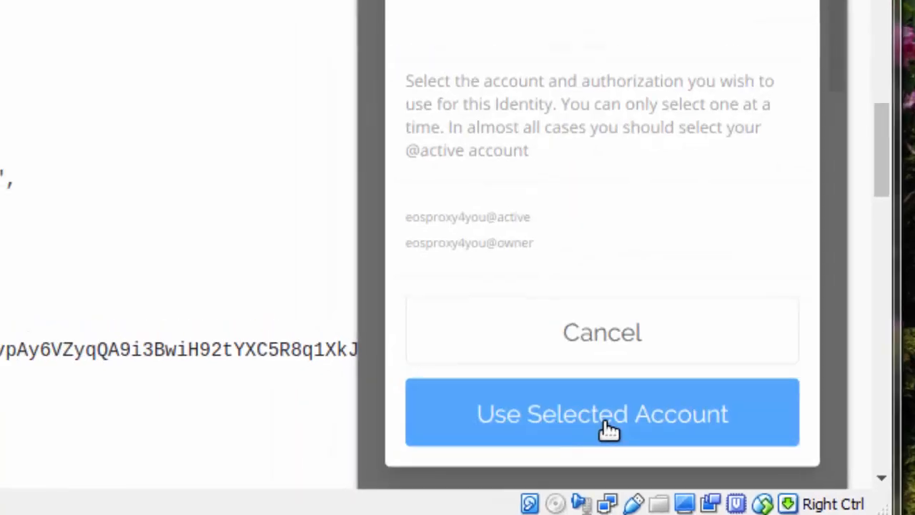
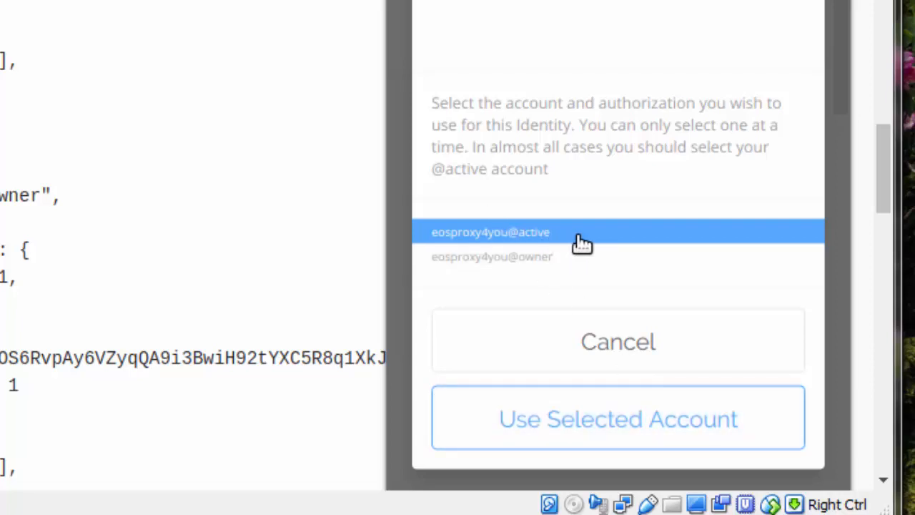
pyautogui.click(606, 427)
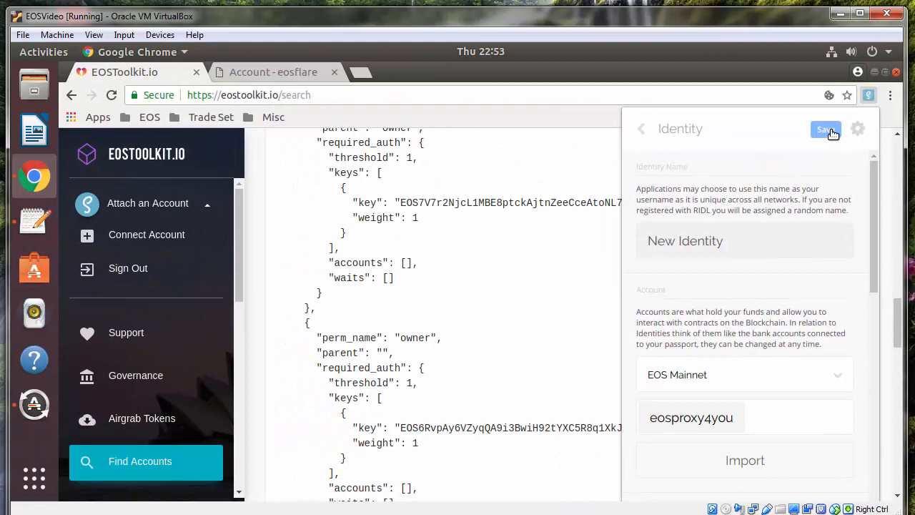
pyautogui.click(828, 131)
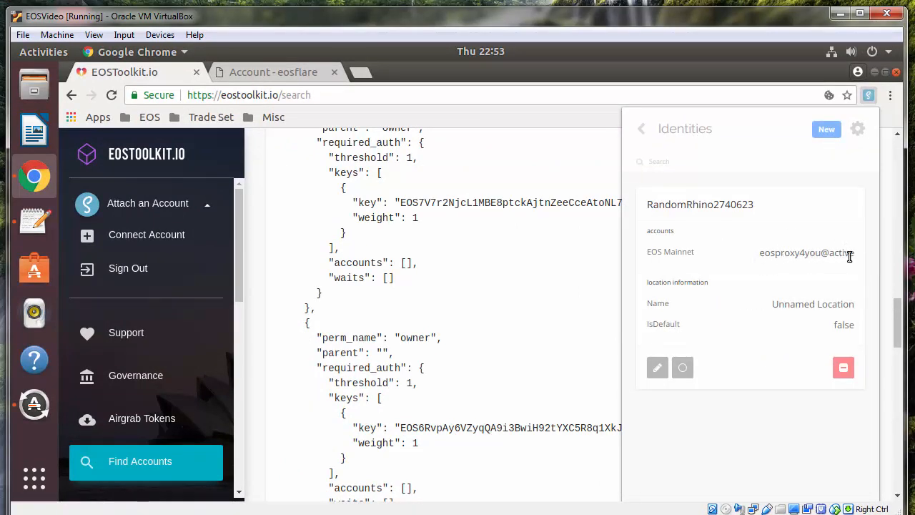
pyautogui.click(642, 128)
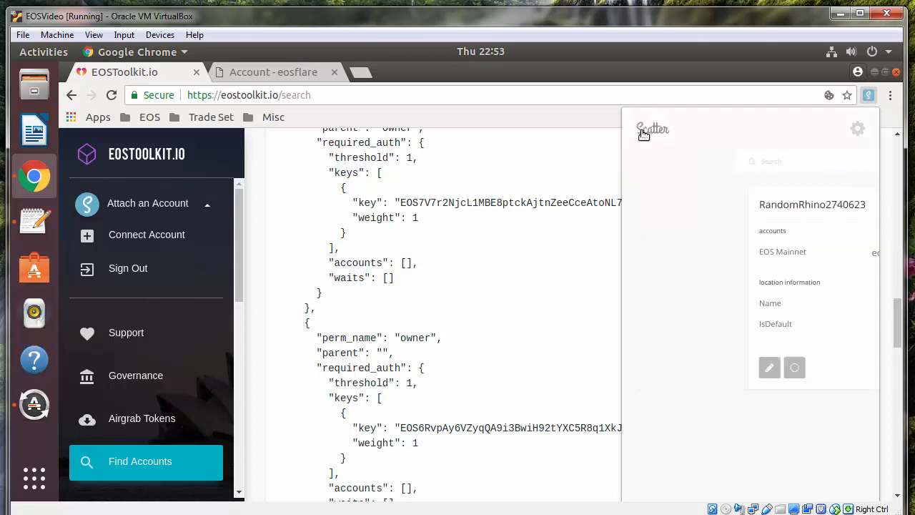
# Review the stored key pairs and identities, then close the Scatter panel.
pyautogui.click(698, 245)
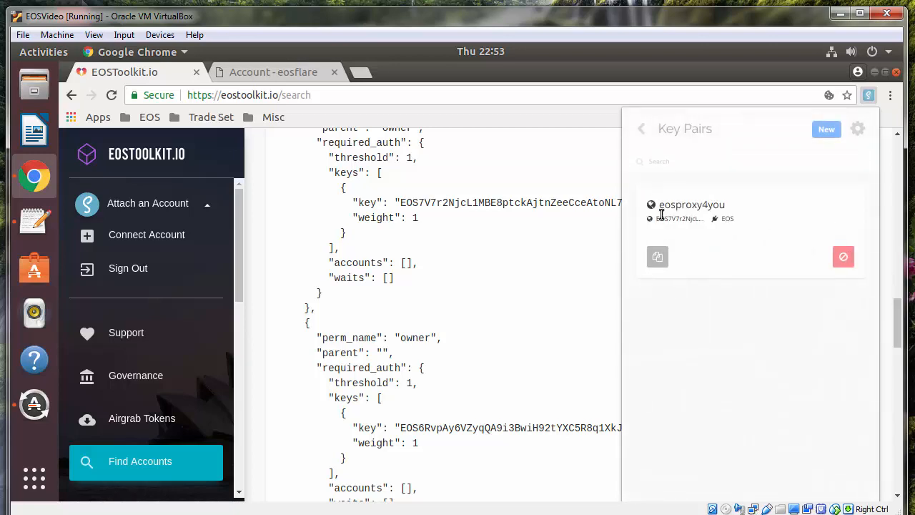
pyautogui.click(646, 129)
pyautogui.click(710, 205)
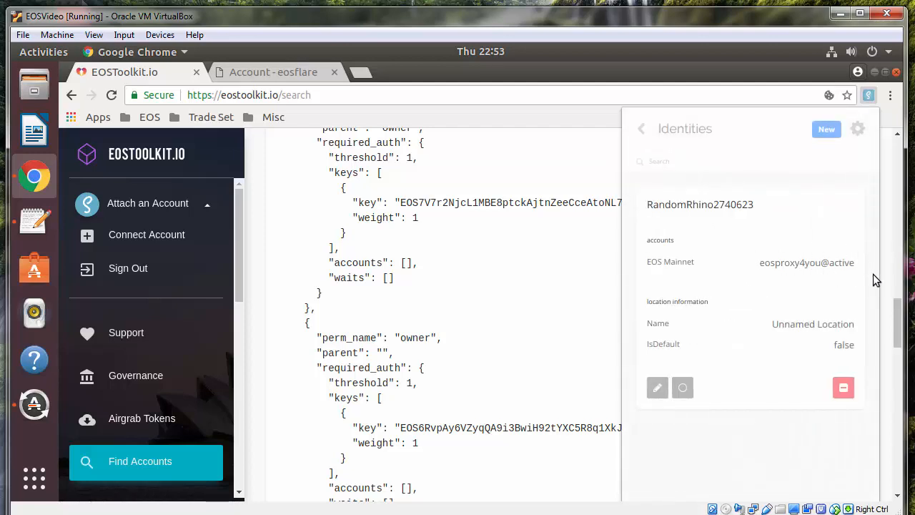
pyautogui.click(640, 128)
pyautogui.click(547, 164)
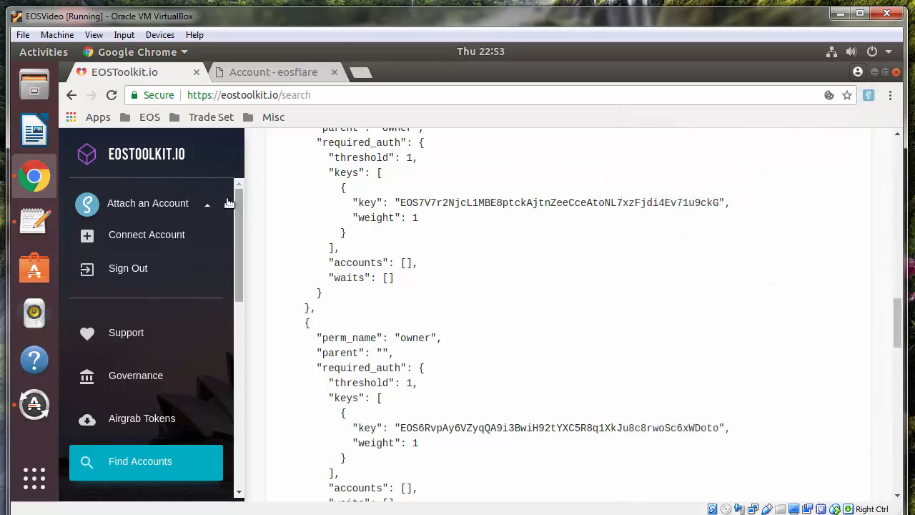
# Connect EOSToolkit.io through Scatter's active account, then view the eosflare account page.
pyautogui.click(160, 235)
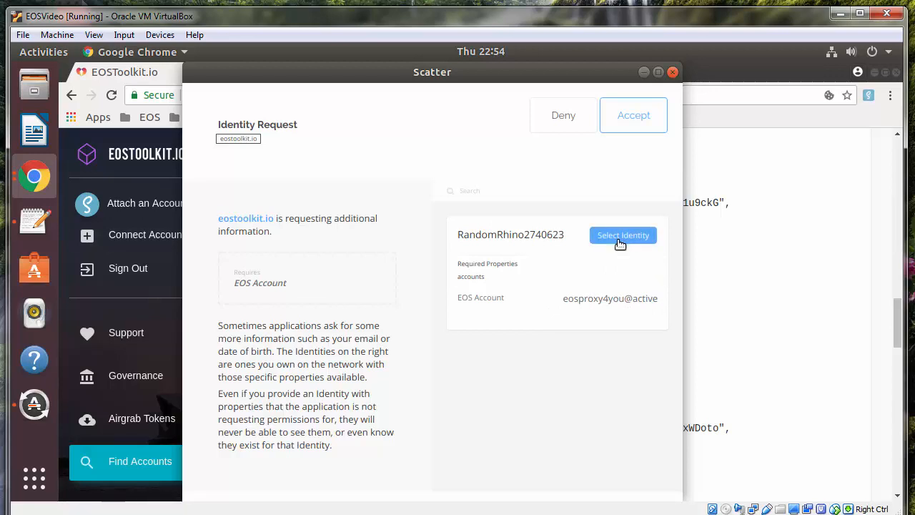
pyautogui.click(644, 117)
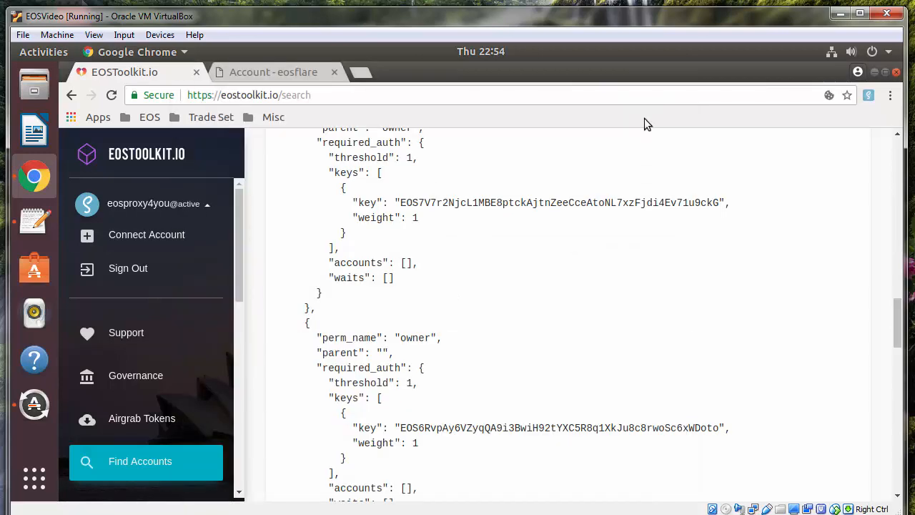
pyautogui.click(292, 76)
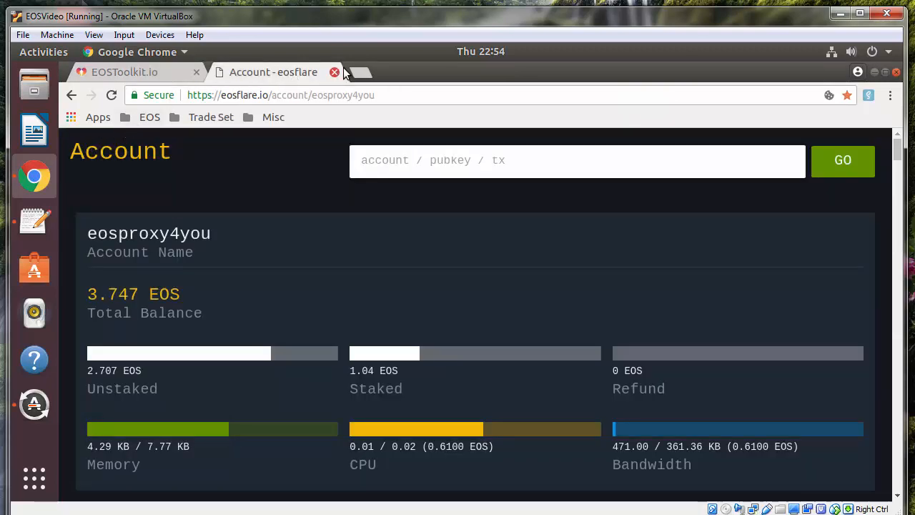
# Open a new Chrome tab and copy the eosportal.io producers URL from the Links notes.
pyautogui.click(359, 74)
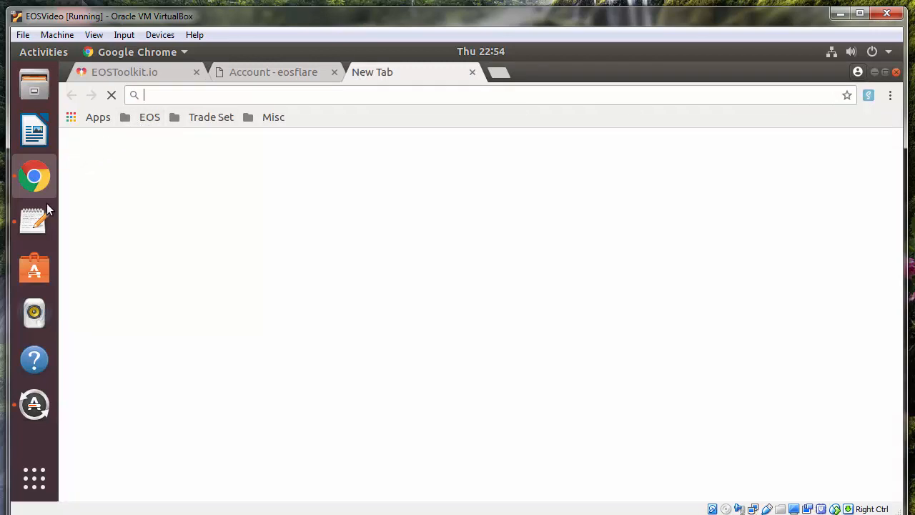
pyautogui.click(34, 223)
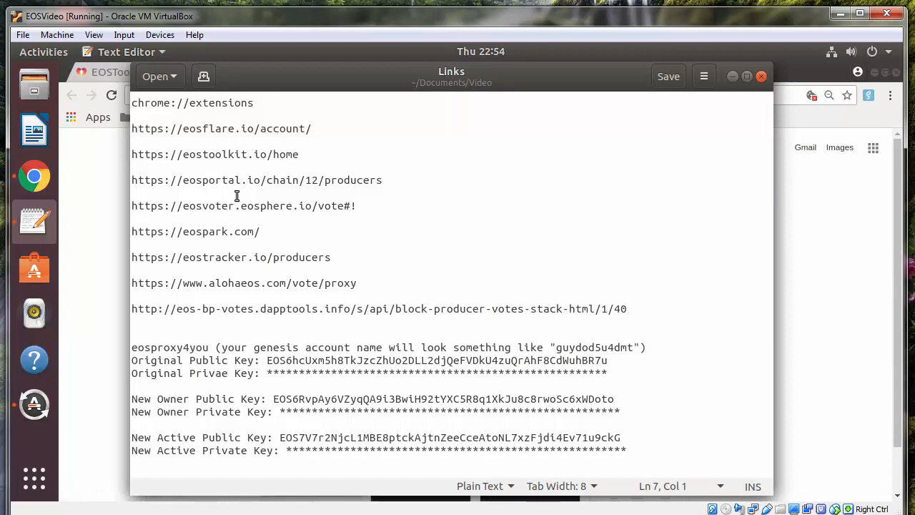
pyautogui.moveTo(384, 180); pyautogui.dragTo(116, 179)
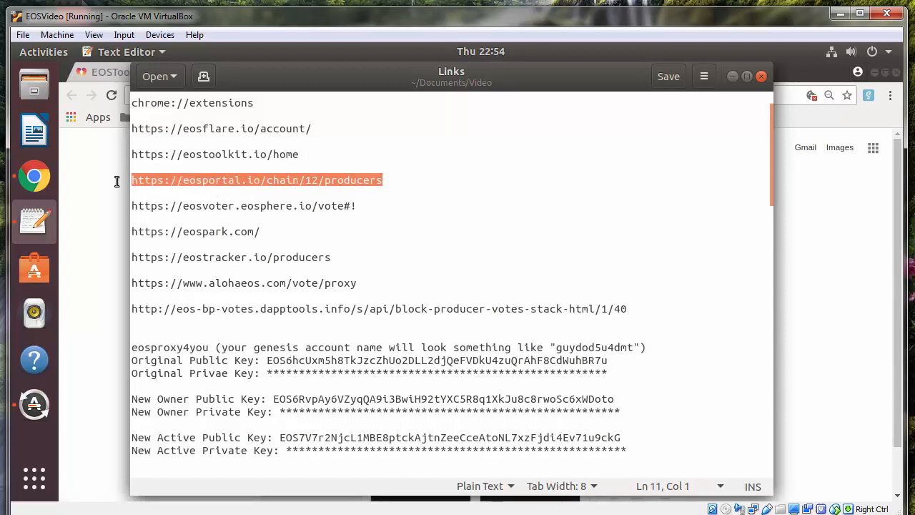
pyautogui.rightClick(158, 178)
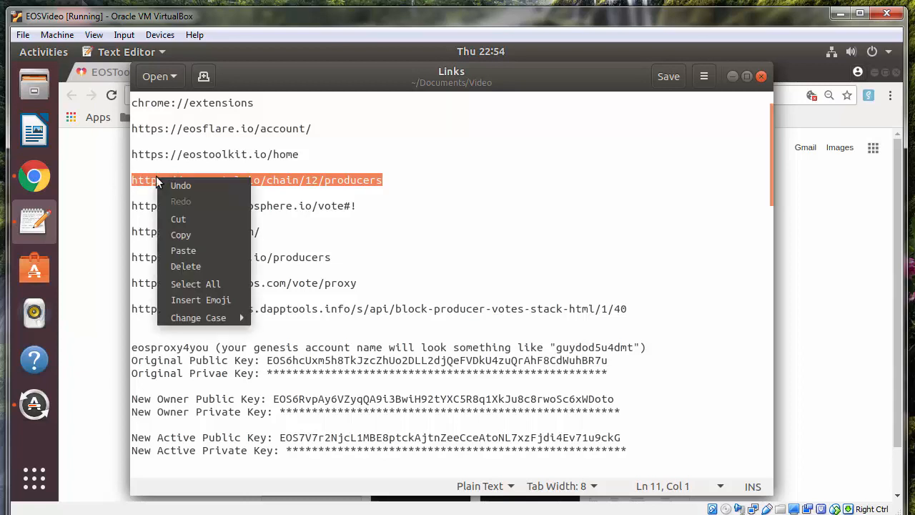
pyautogui.click(179, 235)
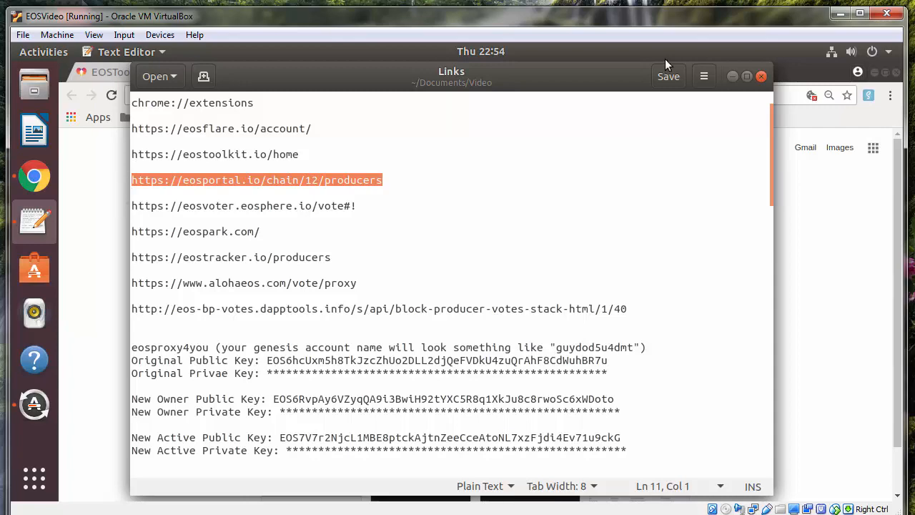
pyautogui.click(732, 76)
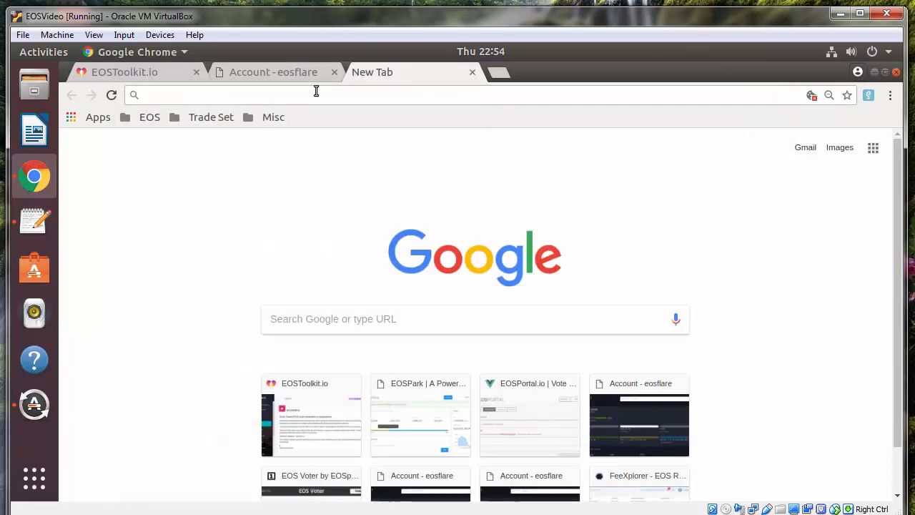
# Paste the eosportal producers URL into the new tab and load the page.
pyautogui.rightClick(249, 96)
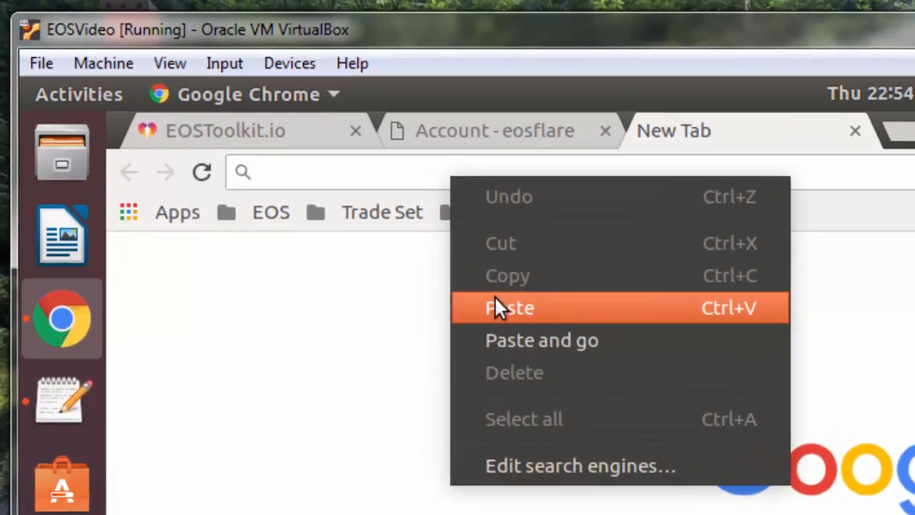
pyautogui.click(280, 167)
pyautogui.press('Return')
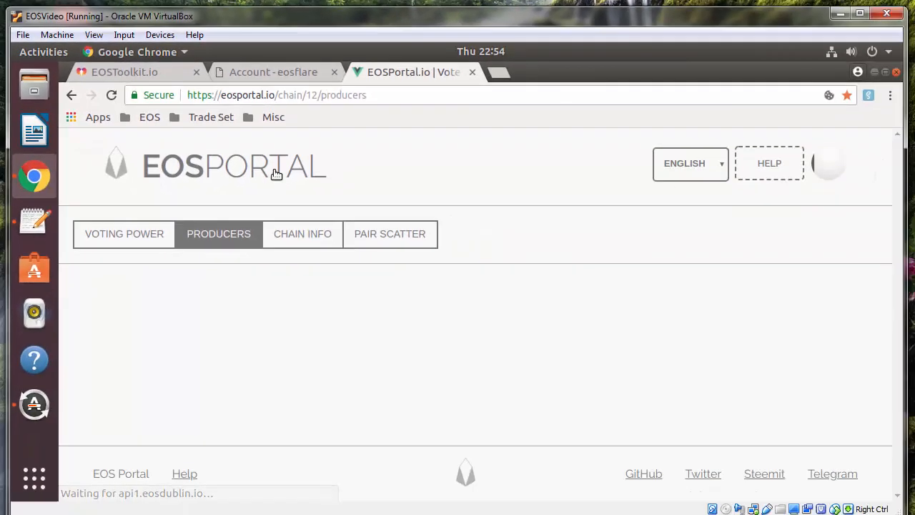
pyautogui.click(145, 75)
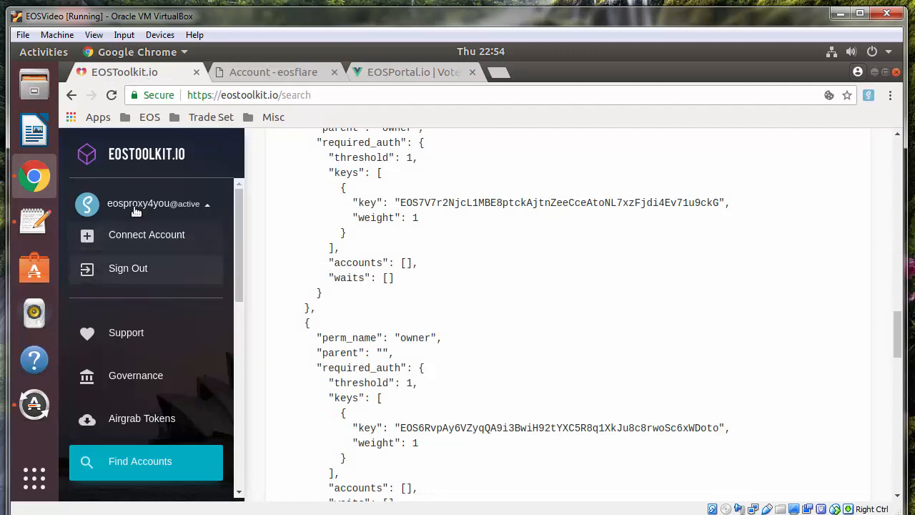
pyautogui.click(401, 77)
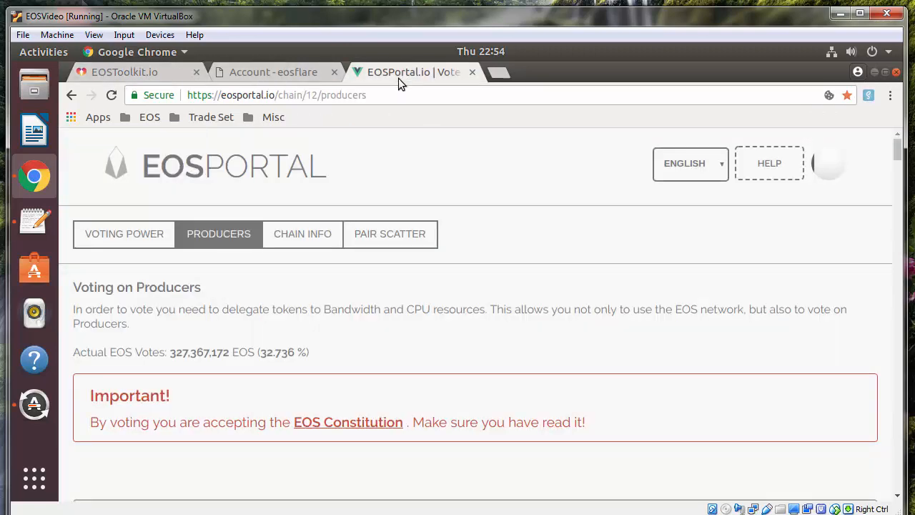
# Pair EOSPortal with Scatter by selecting and accepting the identity.
pyautogui.click(391, 240)
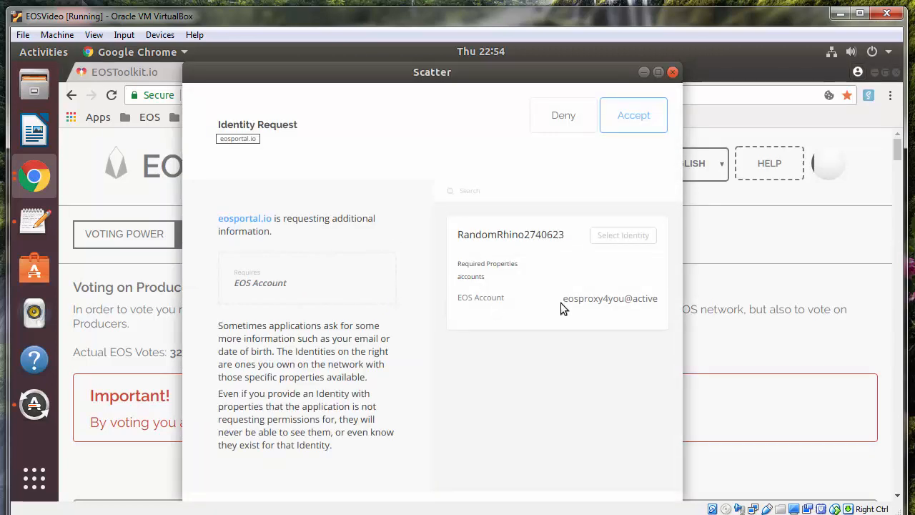
pyautogui.click(630, 237)
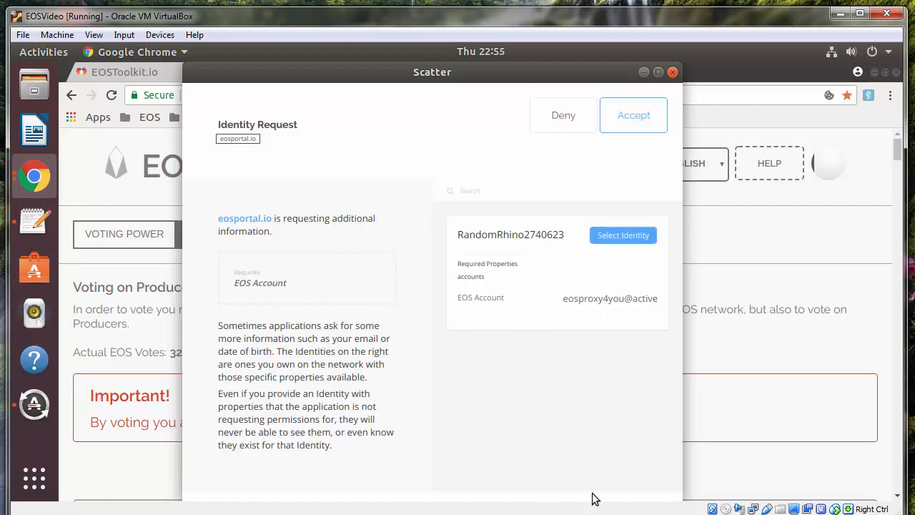
pyautogui.click(636, 120)
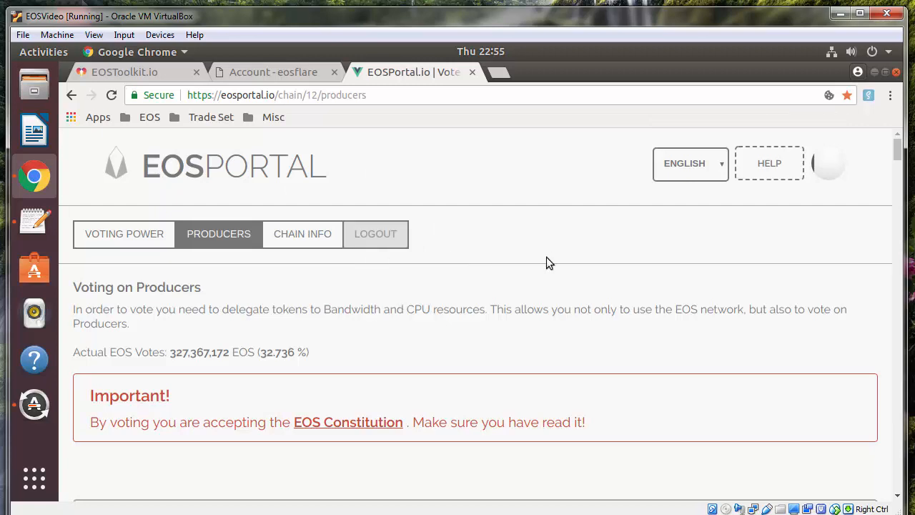
# Scroll through the EOSPortal producers table down to ranks 39–45.
pyautogui.scroll(-3, 547, 257)
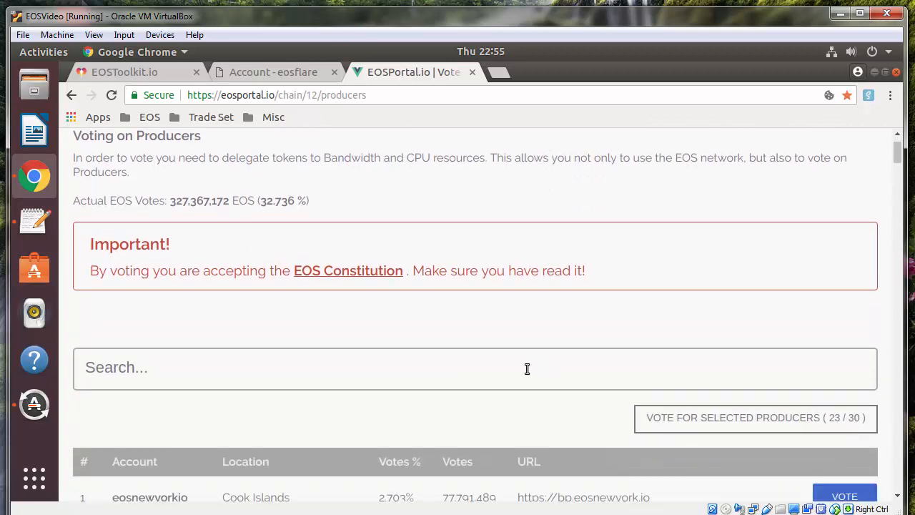
pyautogui.scroll(-3, 527, 368)
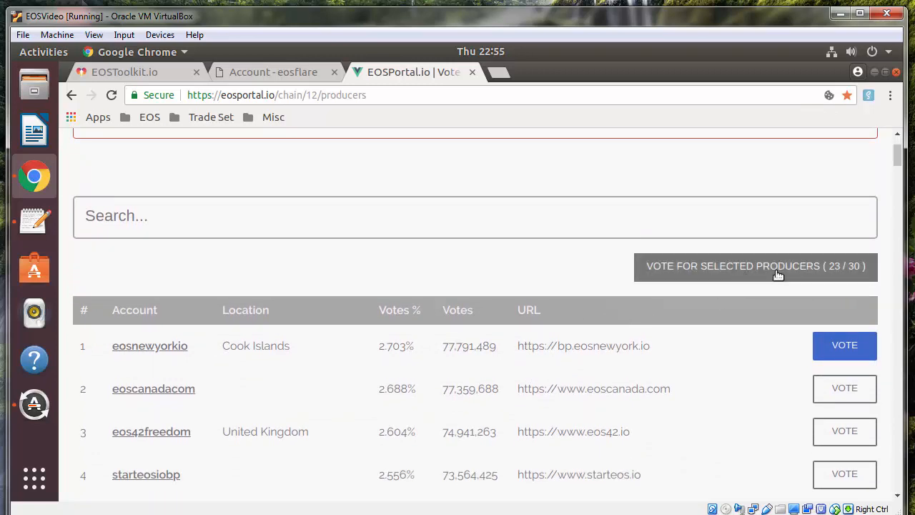
pyautogui.scroll(-2, 593, 312)
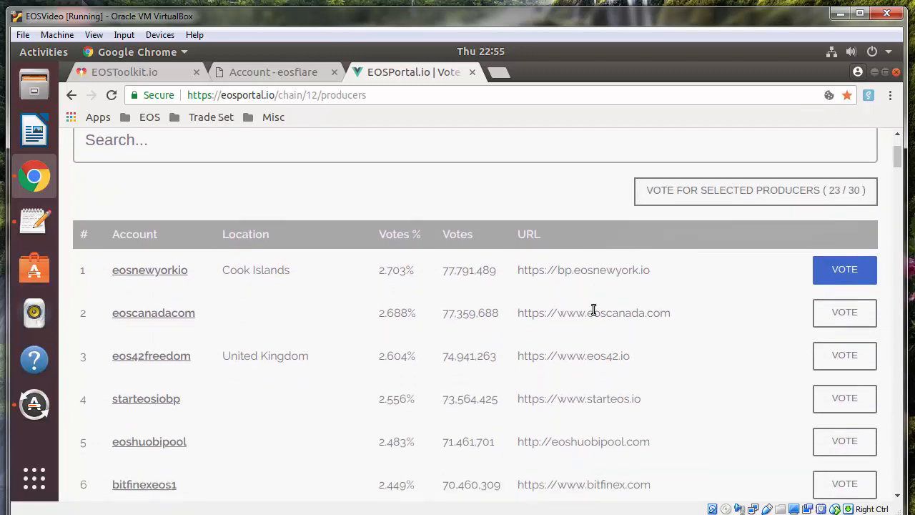
pyautogui.scroll(-1, 594, 310)
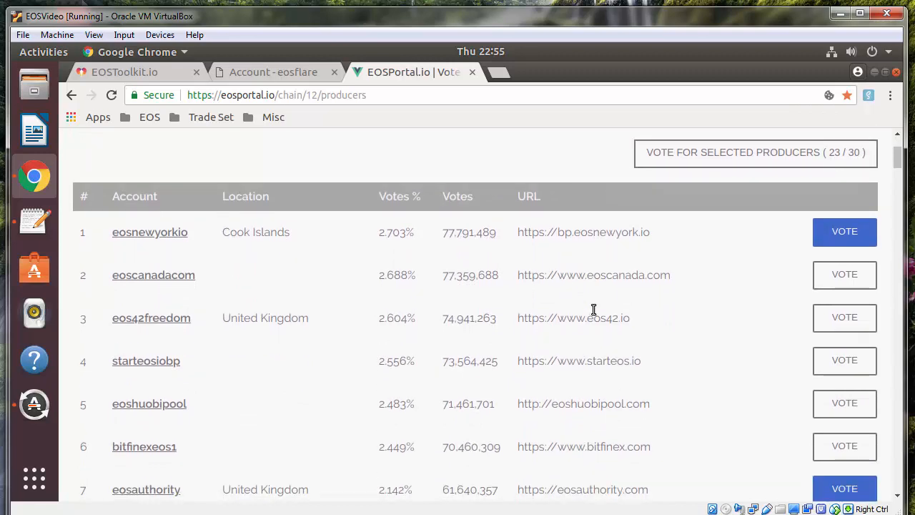
pyautogui.scroll(-3, 592, 313)
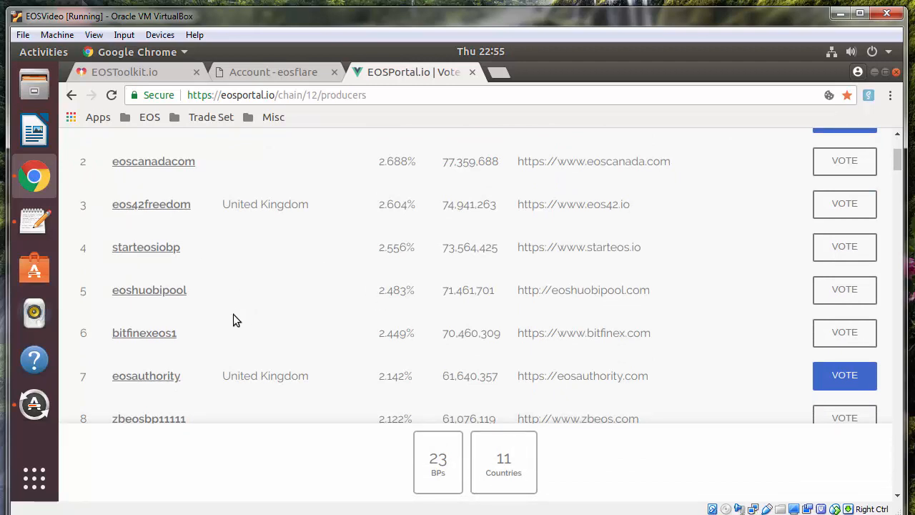
pyautogui.scroll(3, 233, 320)
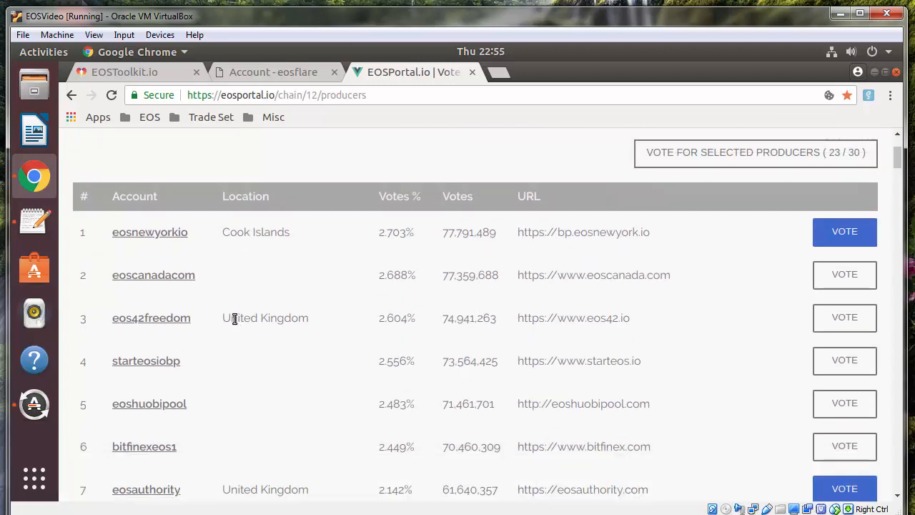
pyautogui.scroll(-4, 235, 319)
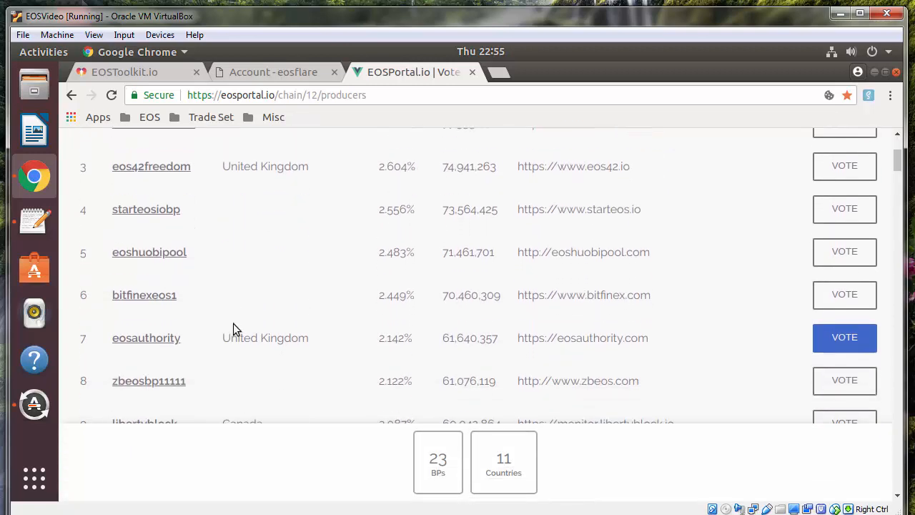
pyautogui.scroll(-4, 233, 326)
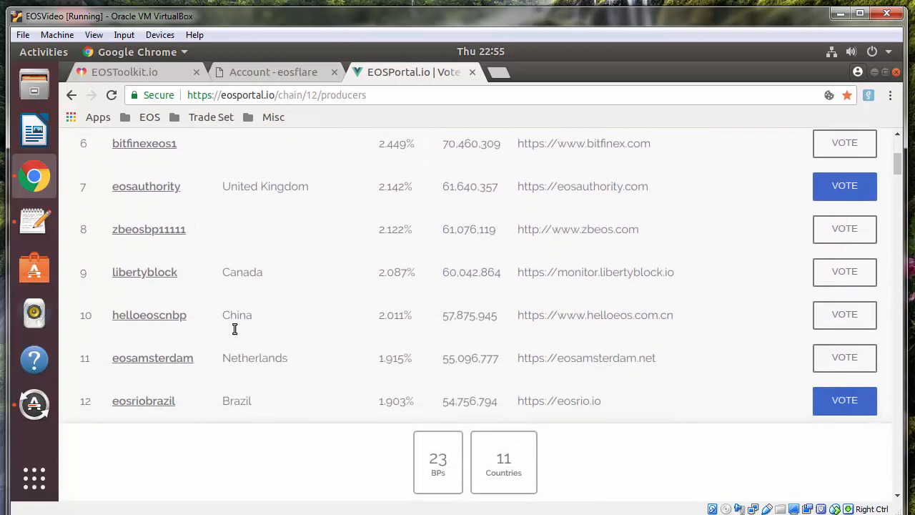
pyautogui.scroll(-3, 235, 333)
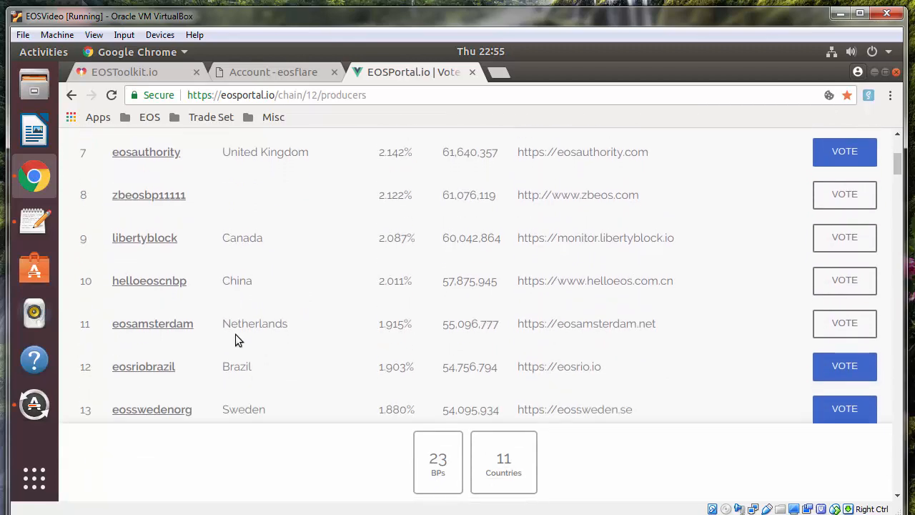
pyautogui.scroll(-2, 236, 337)
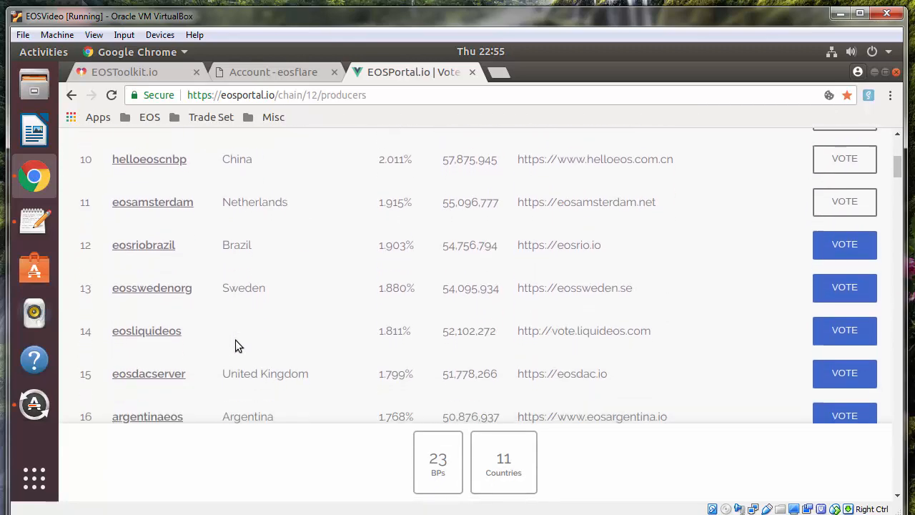
pyautogui.scroll(-5, 234, 349)
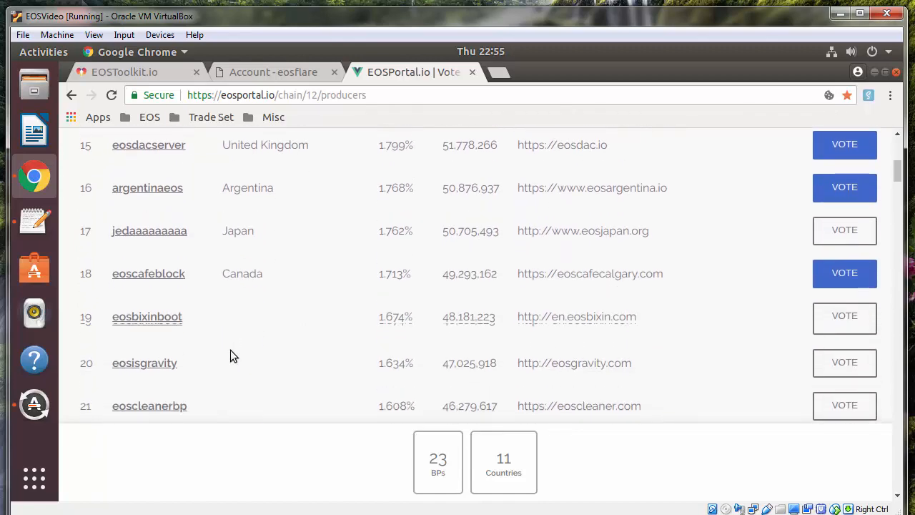
pyautogui.scroll(-2, 230, 350)
pyautogui.scroll(-4, 229, 349)
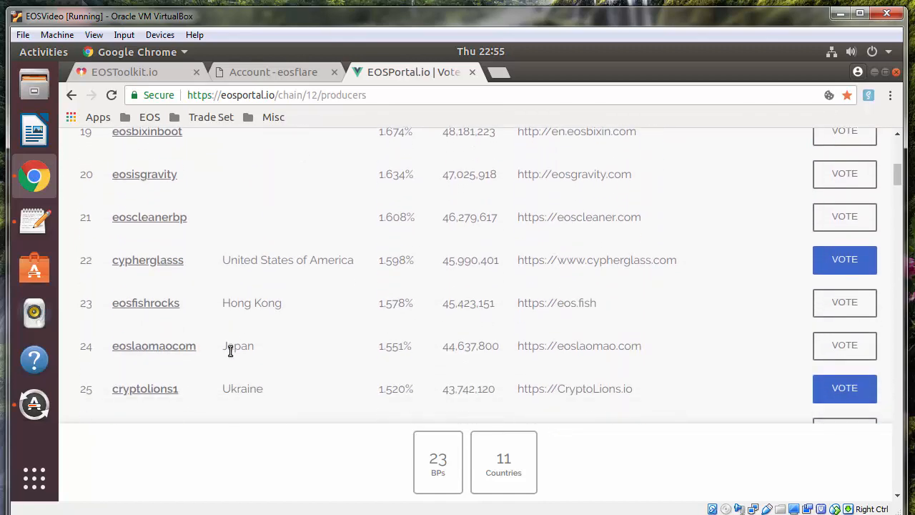
pyautogui.scroll(-5, 228, 351)
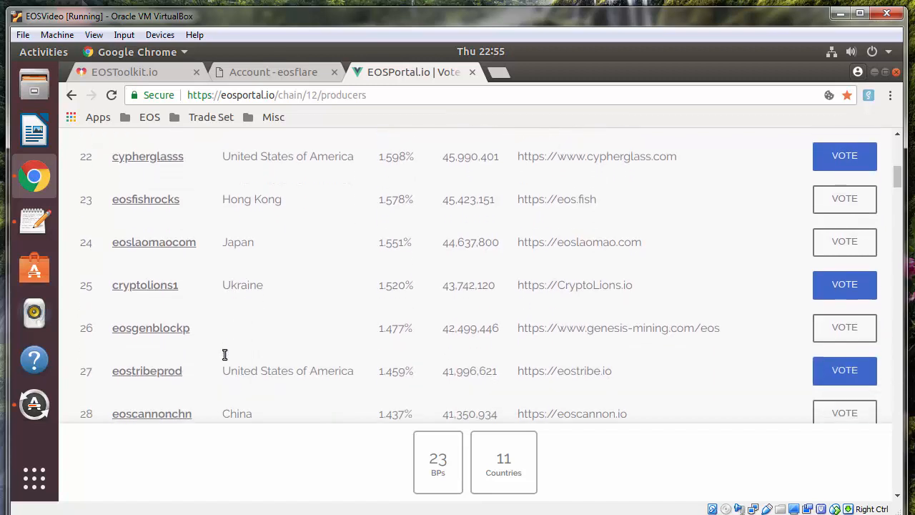
pyautogui.scroll(-3, 223, 353)
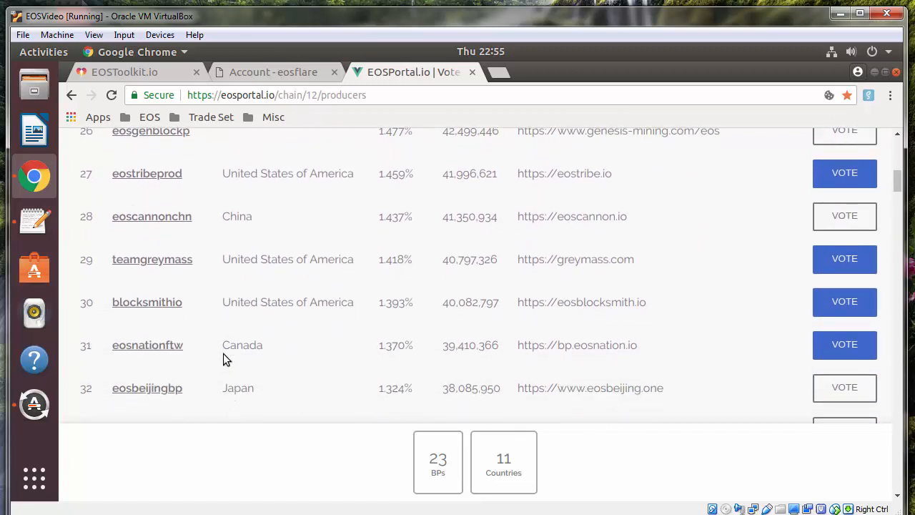
pyautogui.scroll(-4, 224, 354)
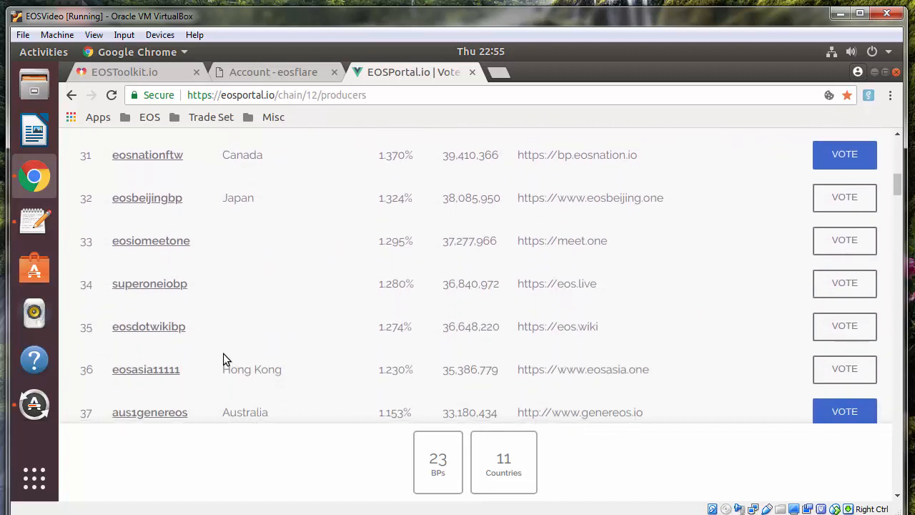
pyautogui.scroll(-3, 223, 354)
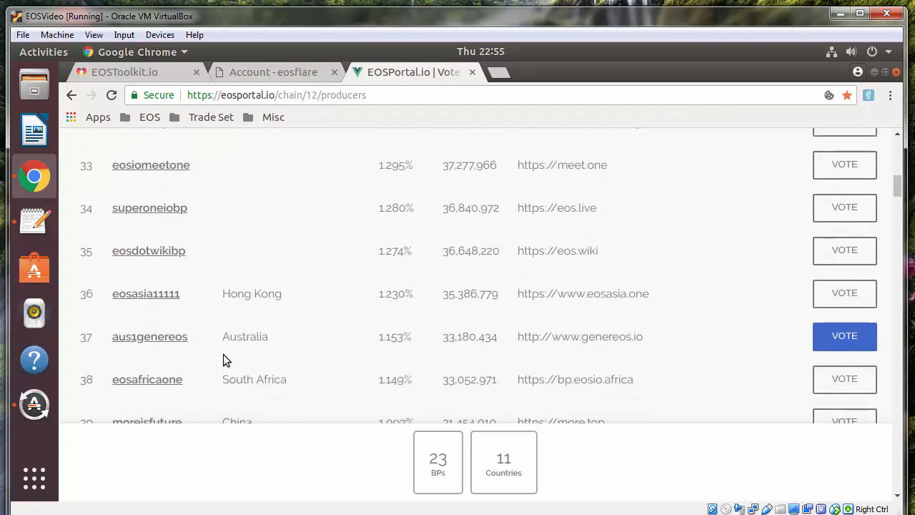
pyautogui.scroll(-5, 223, 355)
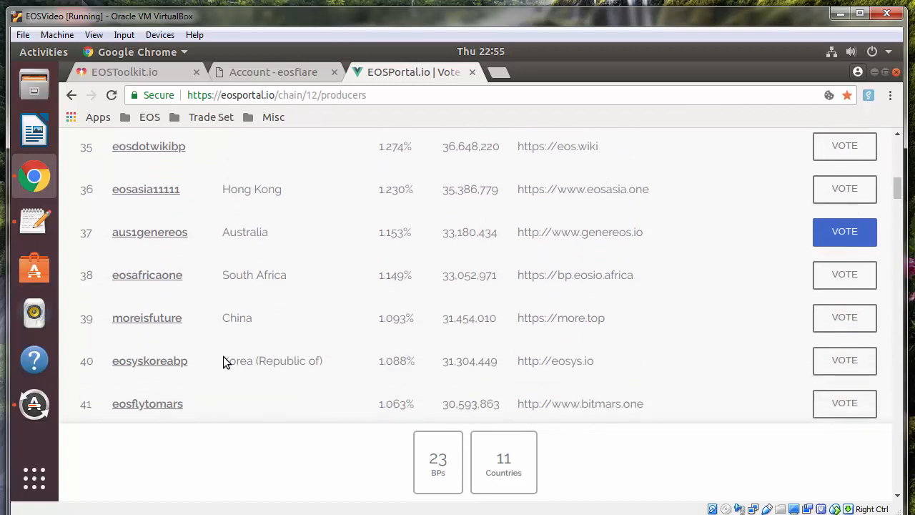
pyautogui.scroll(-2, 223, 362)
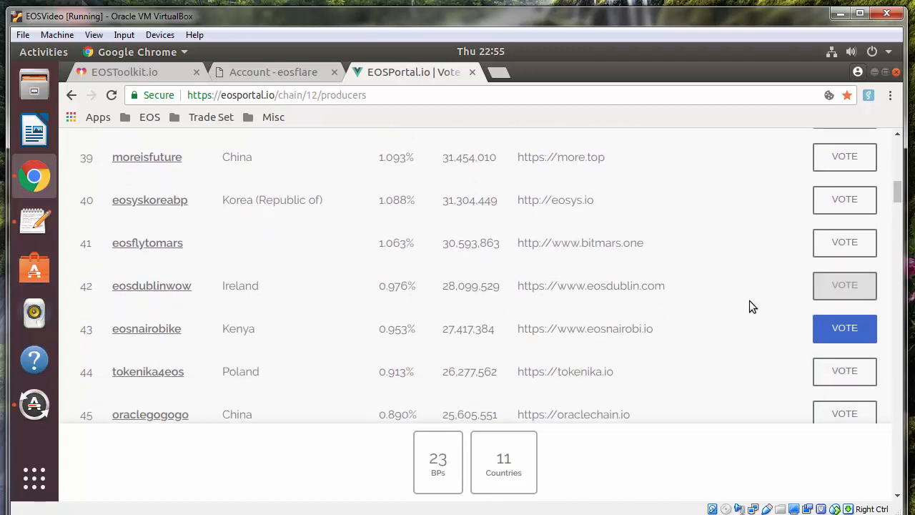
# Mark eosdublinwow for voting, bringing the selection to 24 of 30 producers.
pyautogui.click(847, 287)
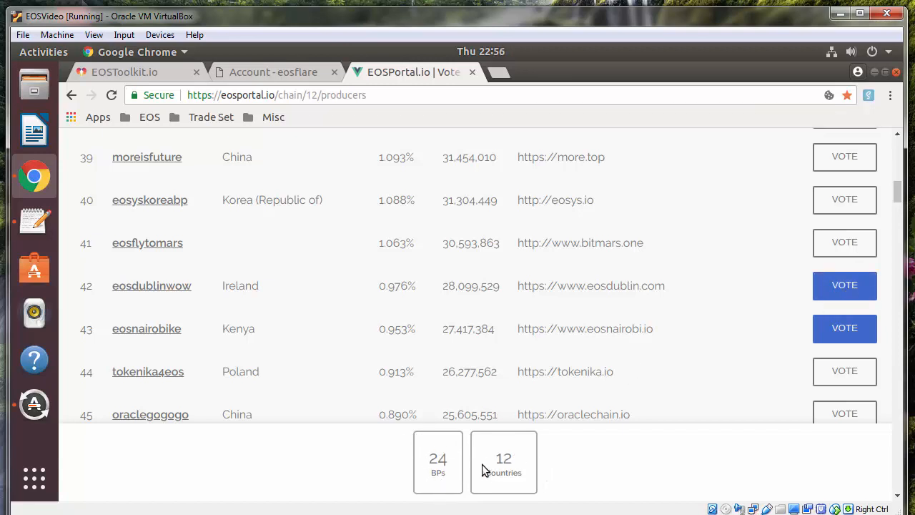
pyautogui.click(844, 287)
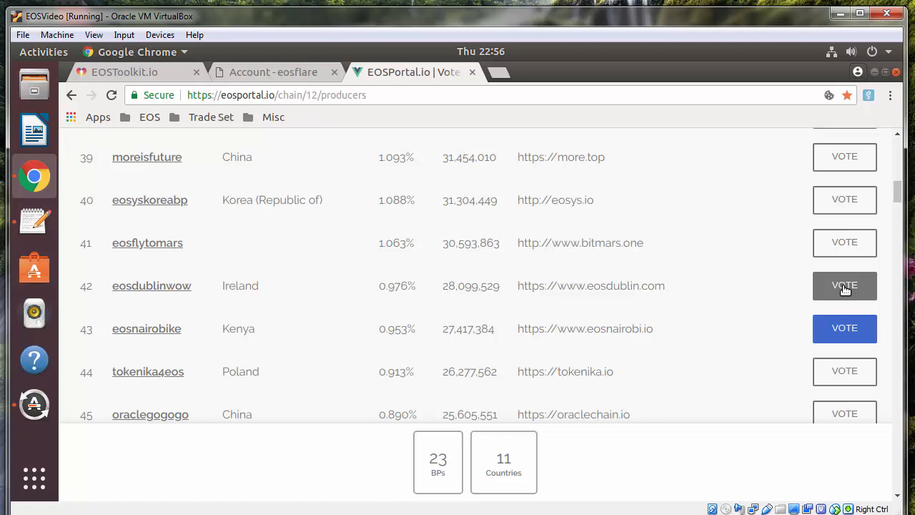
pyautogui.click(844, 287)
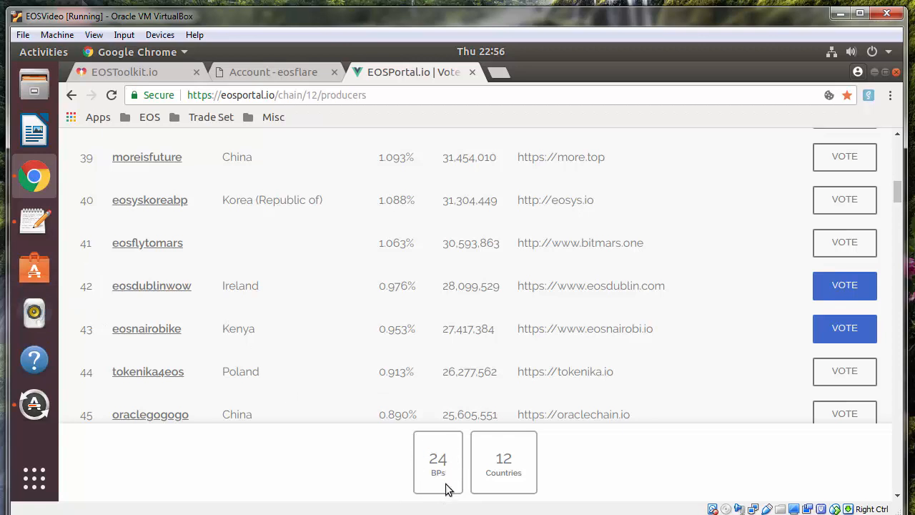
pyautogui.scroll(2, 201, 352)
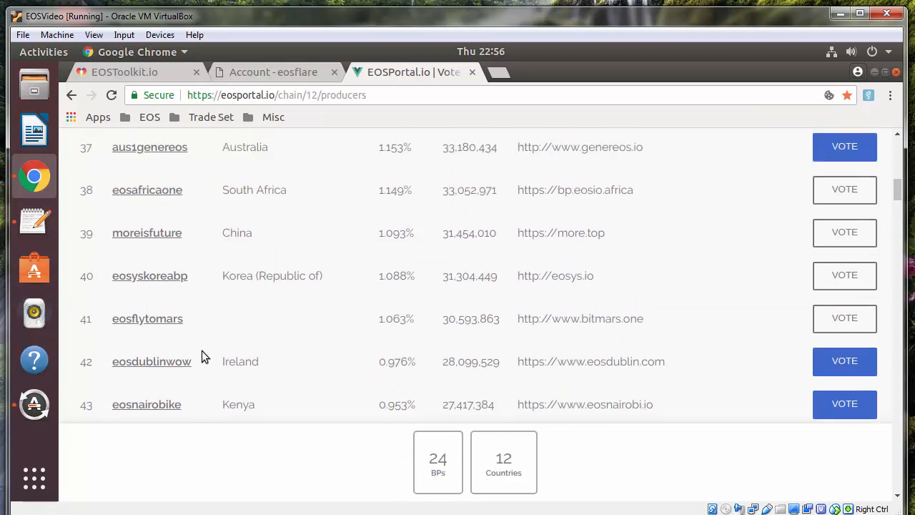
pyautogui.scroll(3, 225, 396)
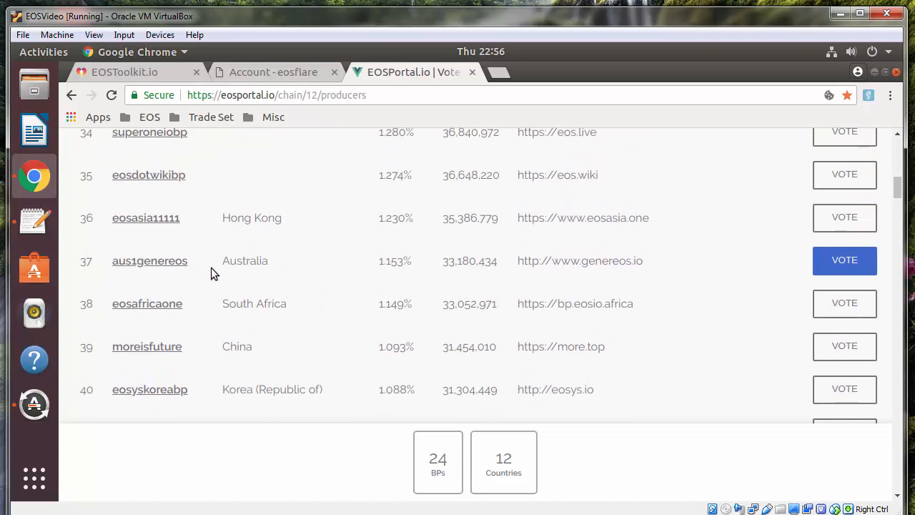
# Glance at the EOSToolkit tab, then scroll back to the top of the producer list.
pyautogui.click(153, 73)
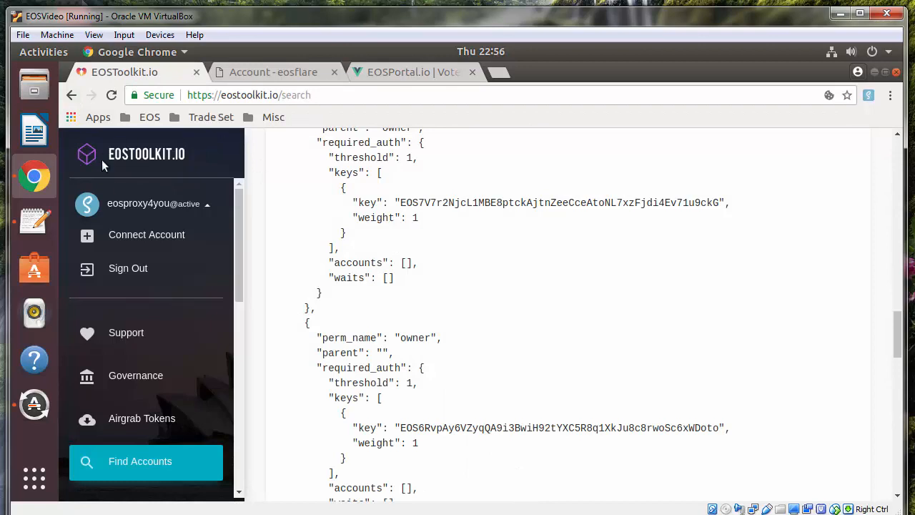
pyautogui.click(412, 72)
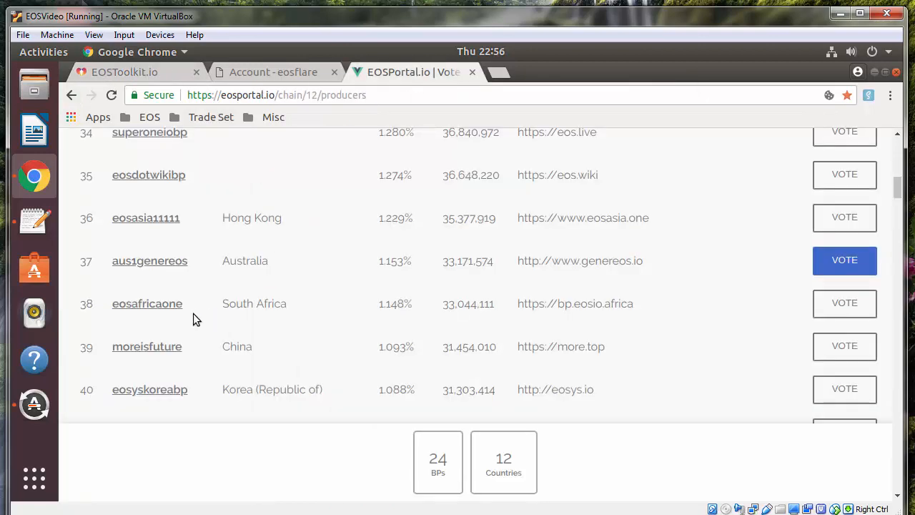
pyautogui.scroll(6, 255, 336)
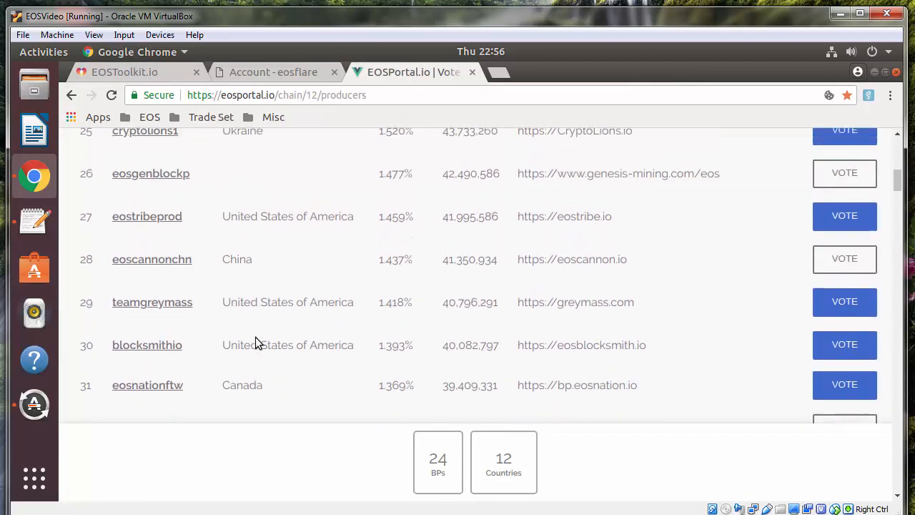
pyautogui.scroll(5, 255, 337)
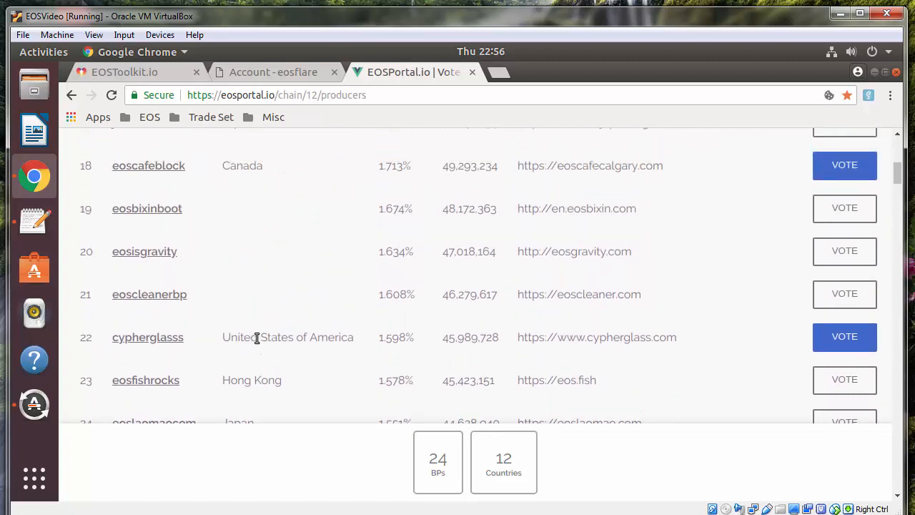
pyautogui.scroll(5, 256, 337)
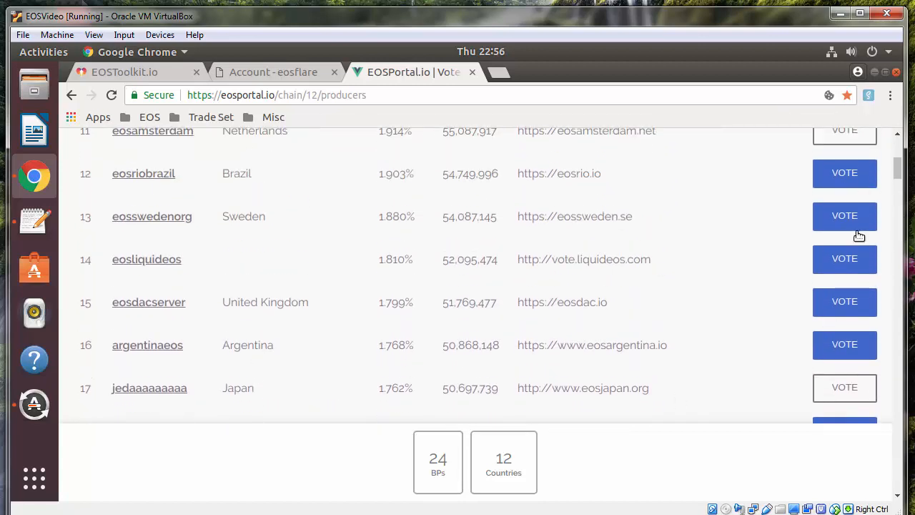
pyautogui.click(843, 388)
pyautogui.scroll(10, 738, 372)
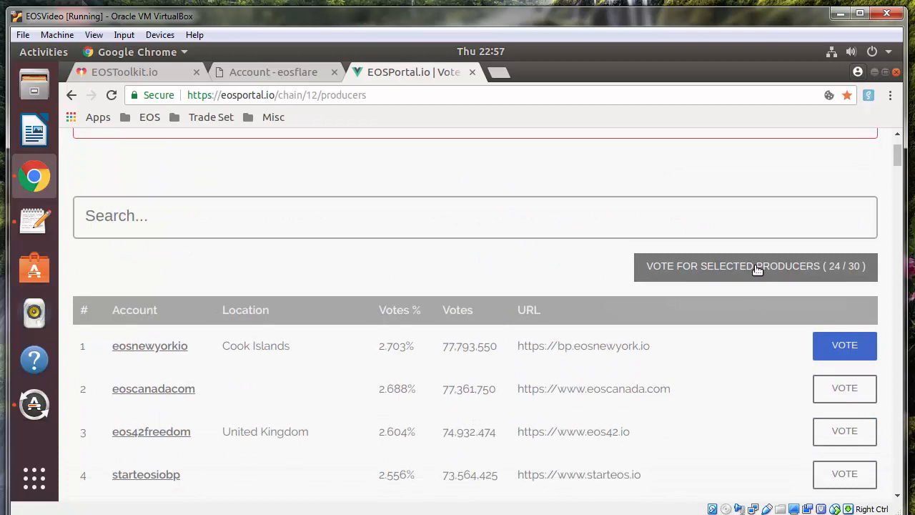
# Cast the vote for the 24 selected producers and approve the voteproducer signature in Scatter.
pyautogui.click(808, 270)
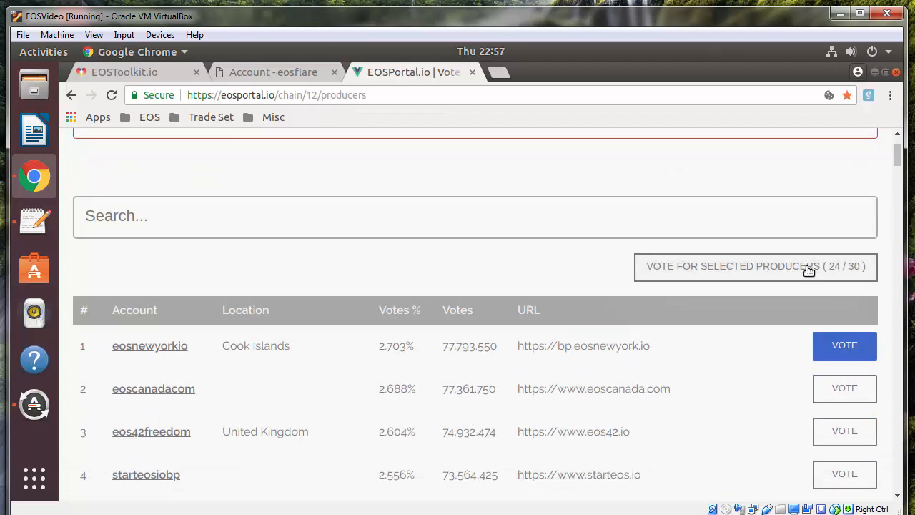
pyautogui.click(731, 276)
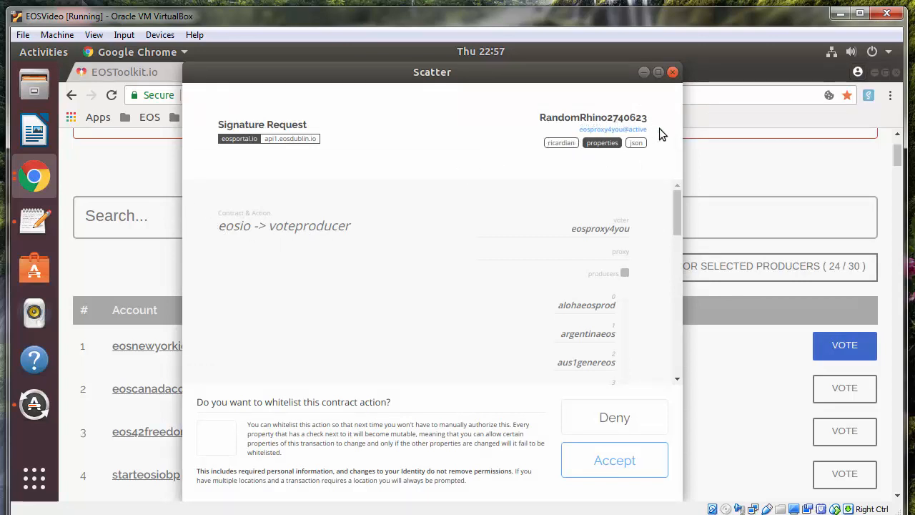
pyautogui.click(625, 463)
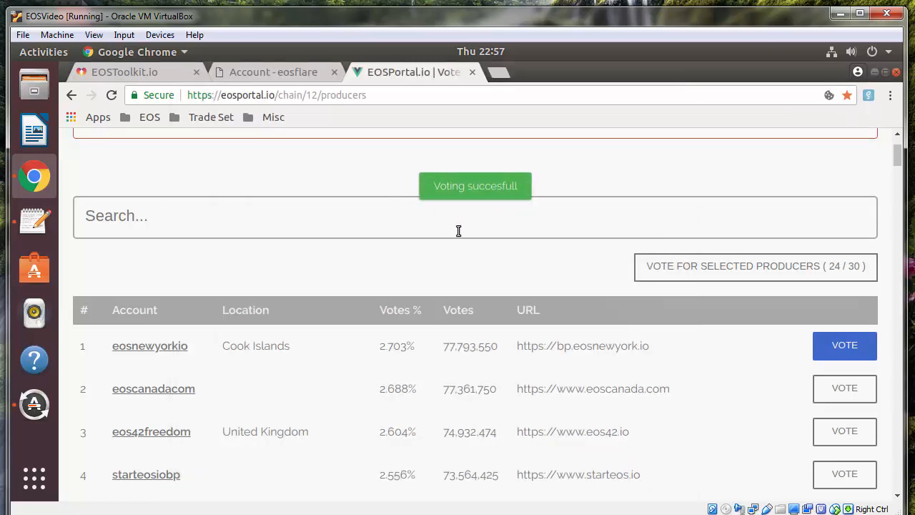
pyautogui.click(279, 72)
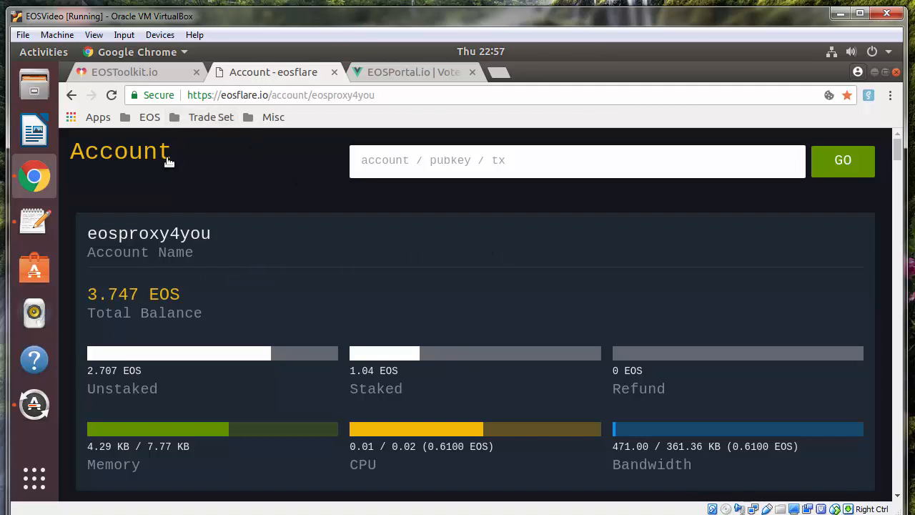
# Reload the eosflare account and confirm the new 24-producer vote under Latest Actions.
pyautogui.click(111, 98)
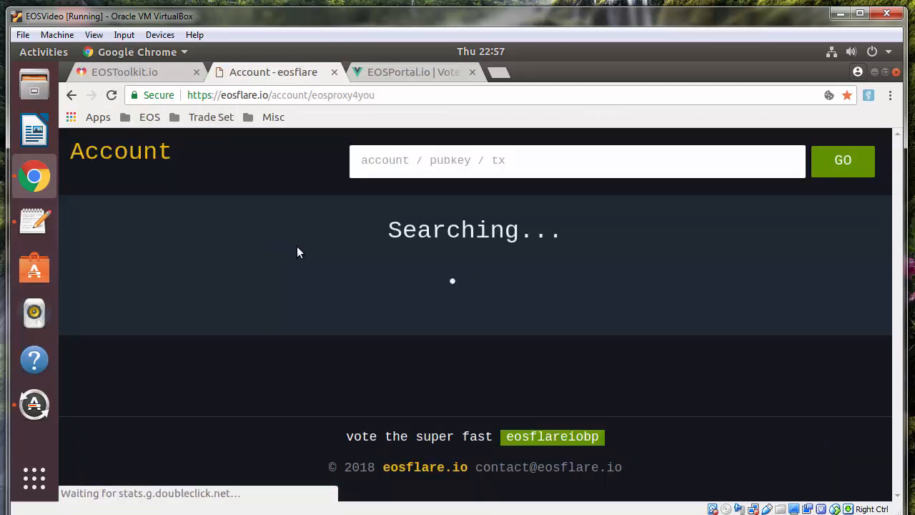
pyautogui.scroll(-4, 444, 312)
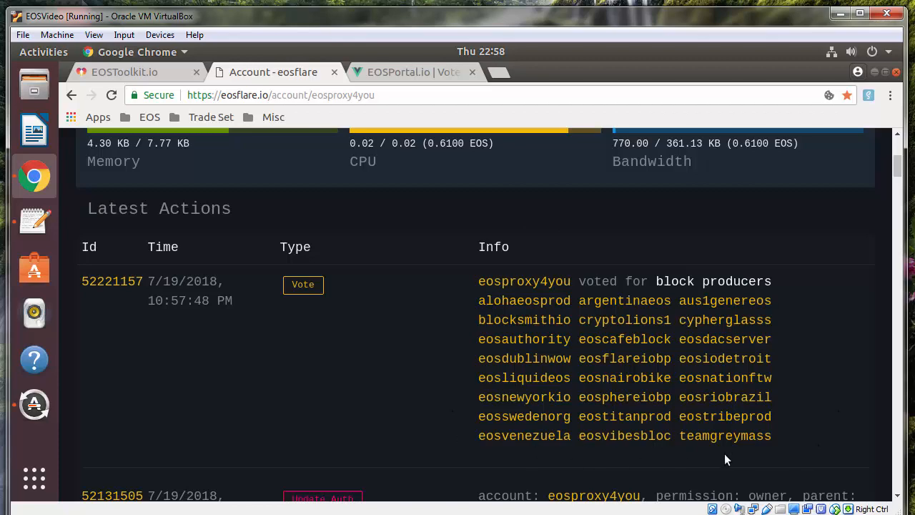
pyautogui.scroll(-4, 689, 464)
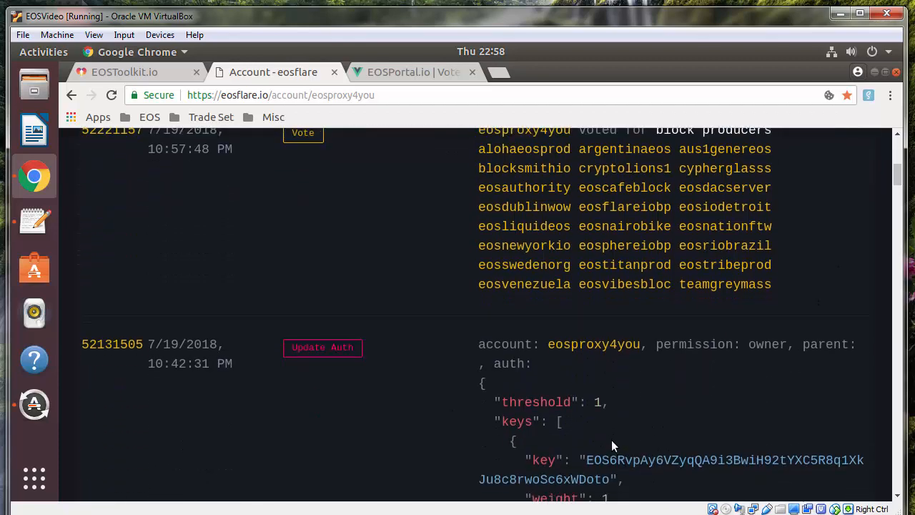
pyautogui.scroll(5, 608, 433)
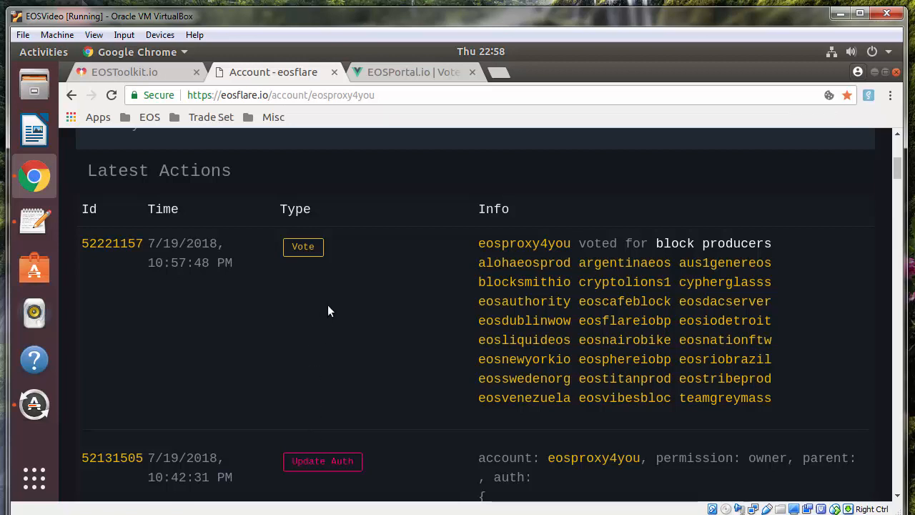
pyautogui.click(428, 75)
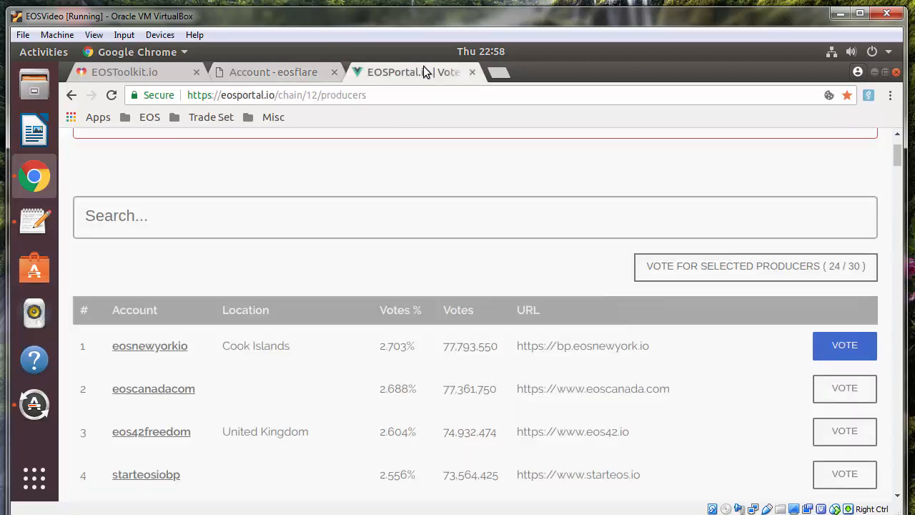
# Open the EOSphere voting portal (EOS Voter) from the EOS bookmarks folder in a new tab.
pyautogui.click(135, 70)
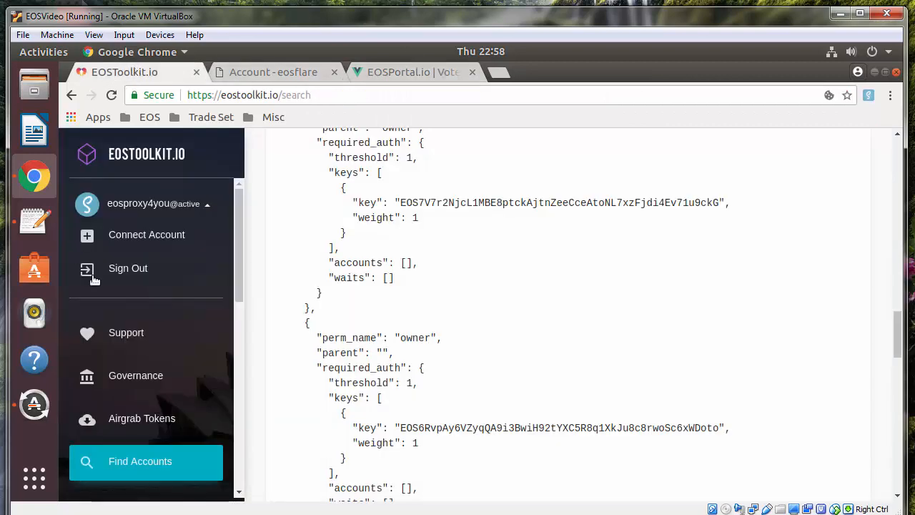
pyautogui.click(420, 74)
pyautogui.scroll(3, 323, 300)
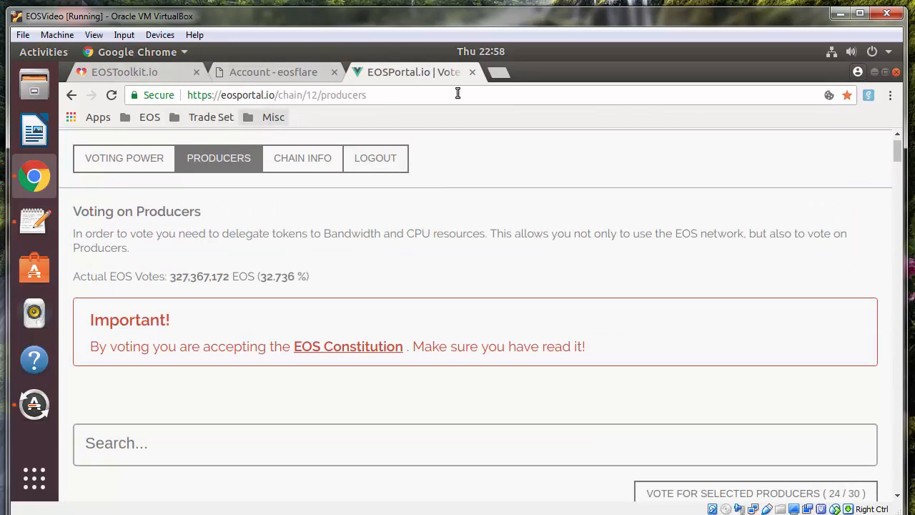
pyautogui.click(503, 73)
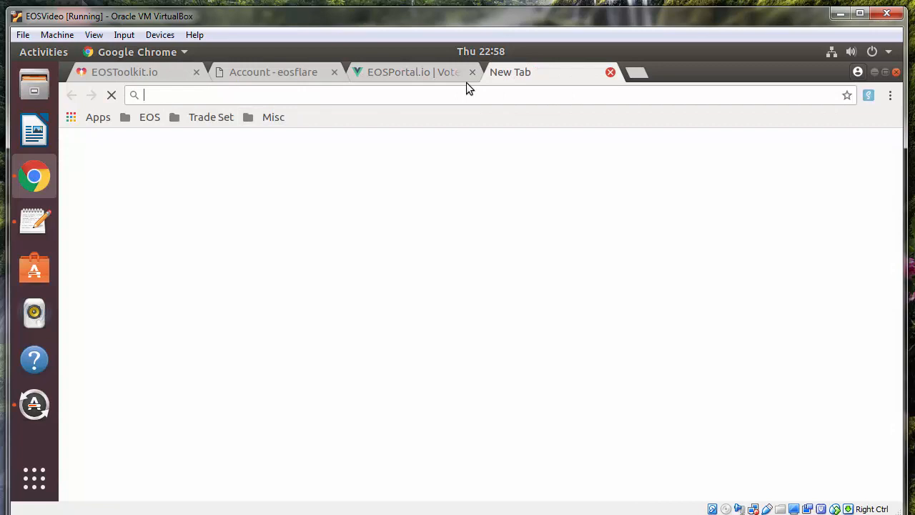
pyautogui.click(146, 118)
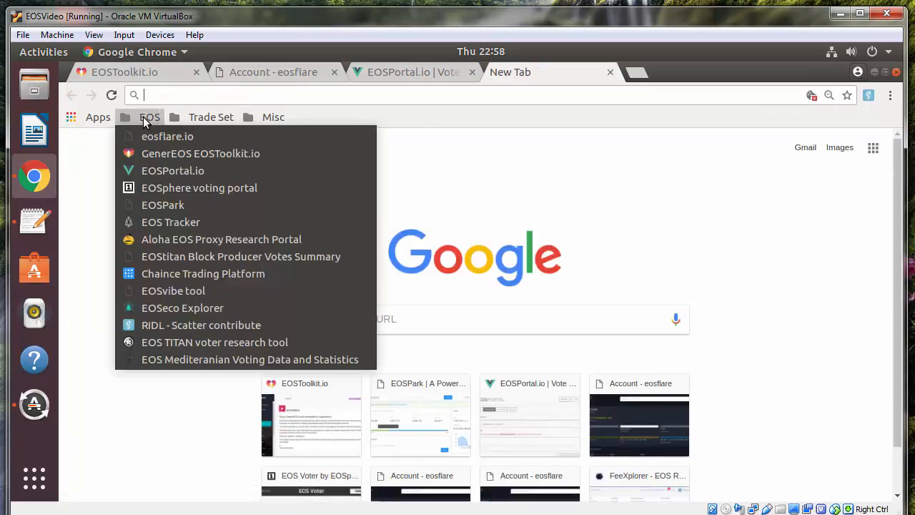
pyautogui.click(178, 190)
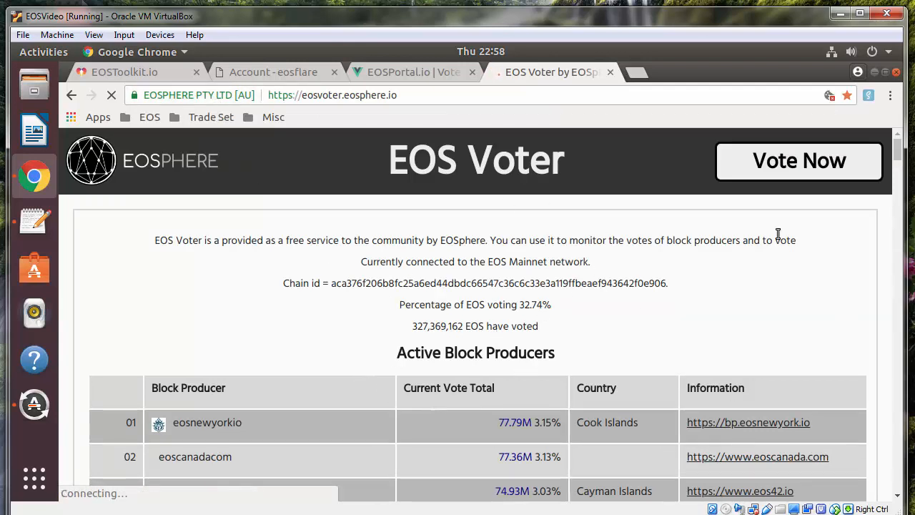
# Connect EOS Voter to Scatter by selecting and accepting the identity.
pyautogui.click(806, 165)
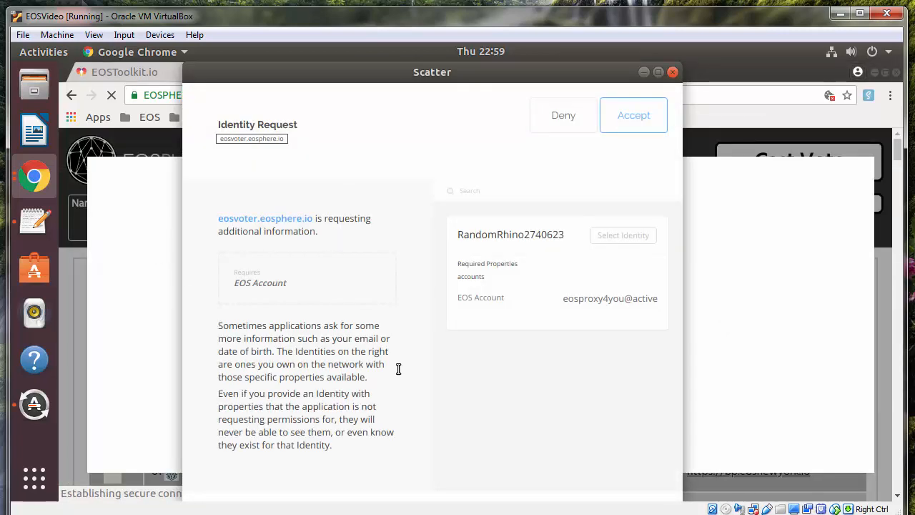
pyautogui.click(625, 235)
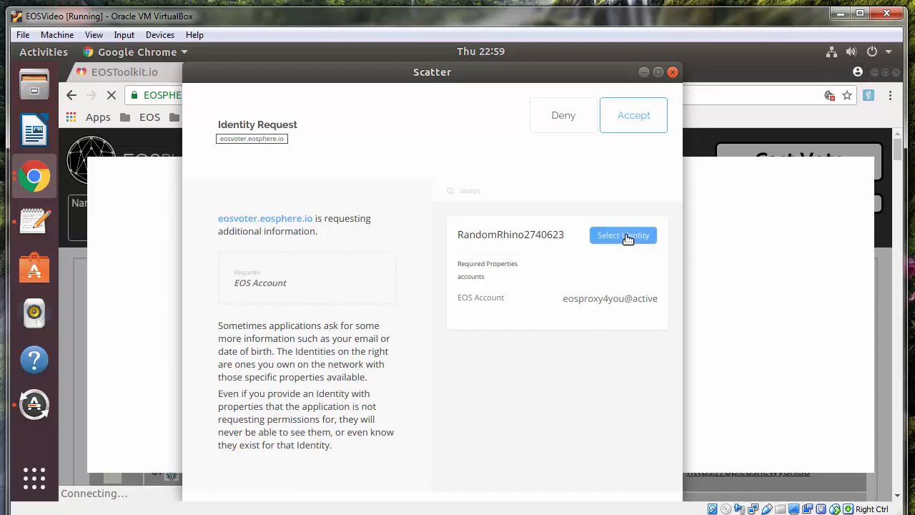
pyautogui.click(637, 123)
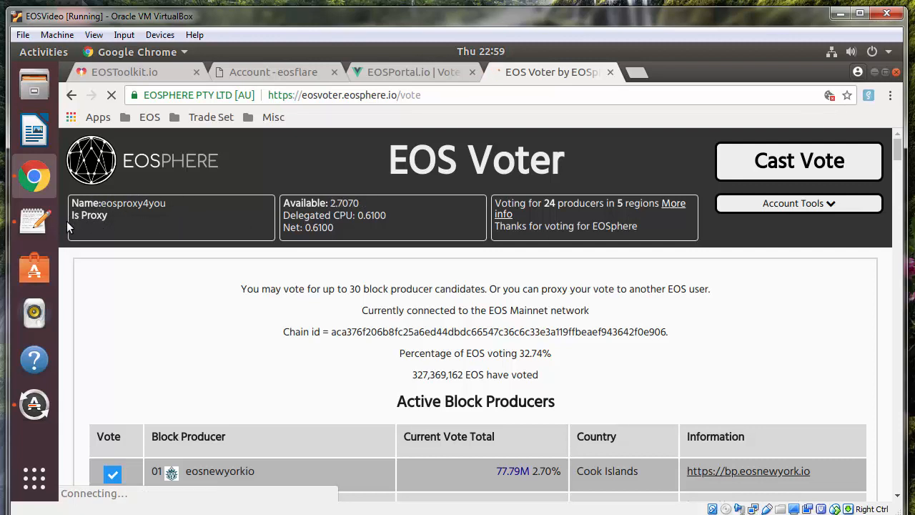
# Cast the vote for the checked block producers, then go back to EOSToolkit.io.
pyautogui.scroll(-6, 255, 320)
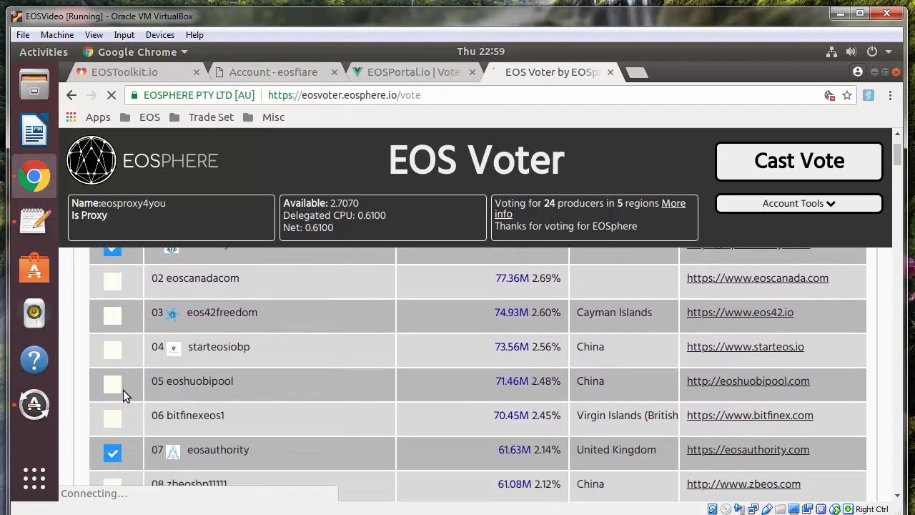
pyautogui.scroll(4, 558, 361)
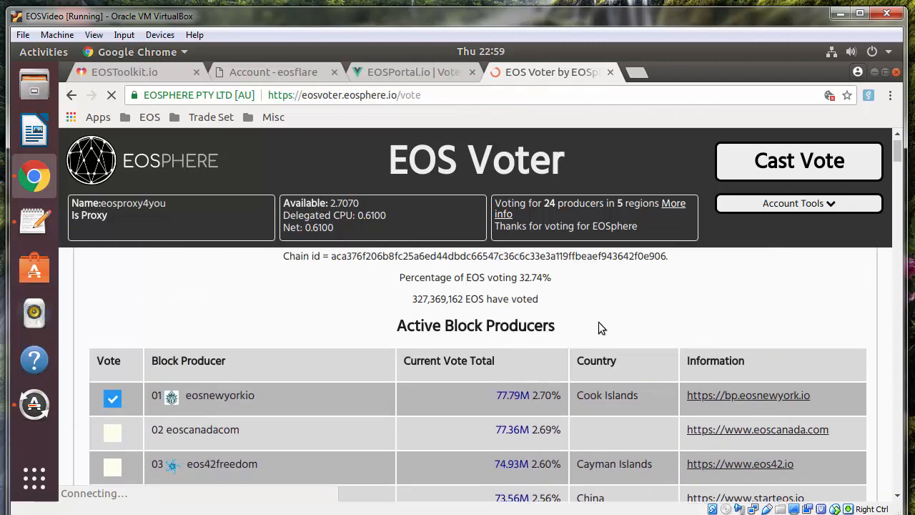
pyautogui.click(777, 171)
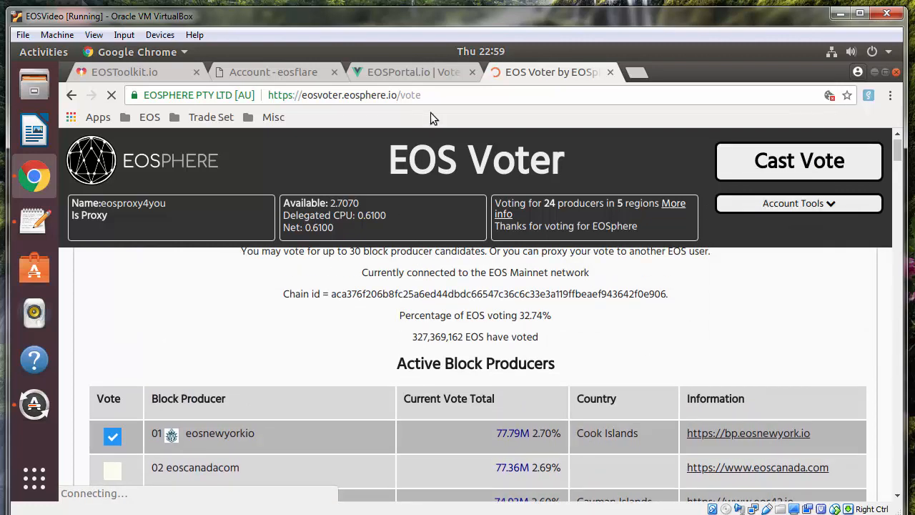
pyautogui.click(422, 76)
pyautogui.click(546, 74)
pyautogui.click(140, 72)
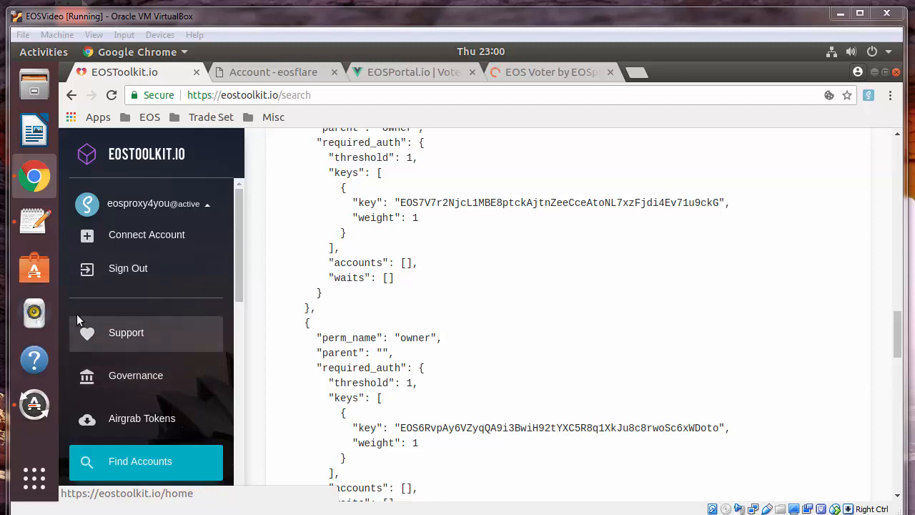
pyautogui.moveTo(239, 221); pyautogui.dragTo(244, 266)
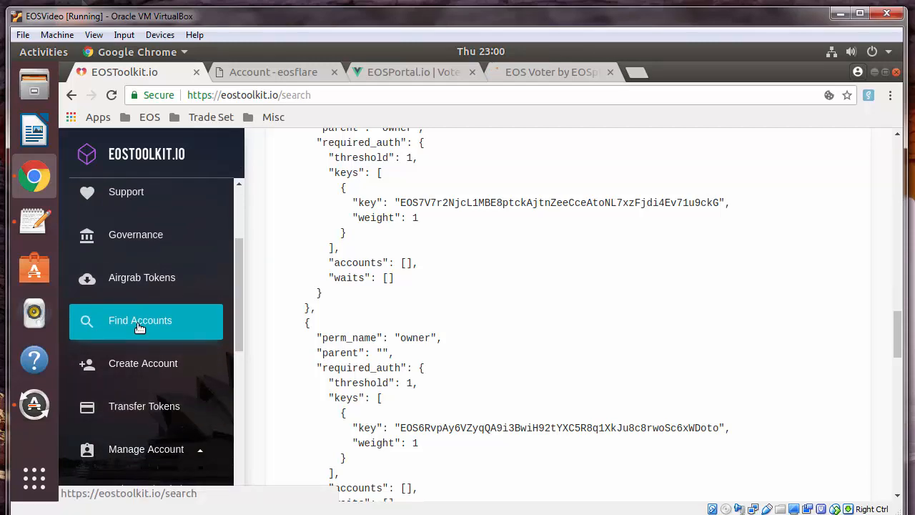
pyautogui.scroll(15, 398, 380)
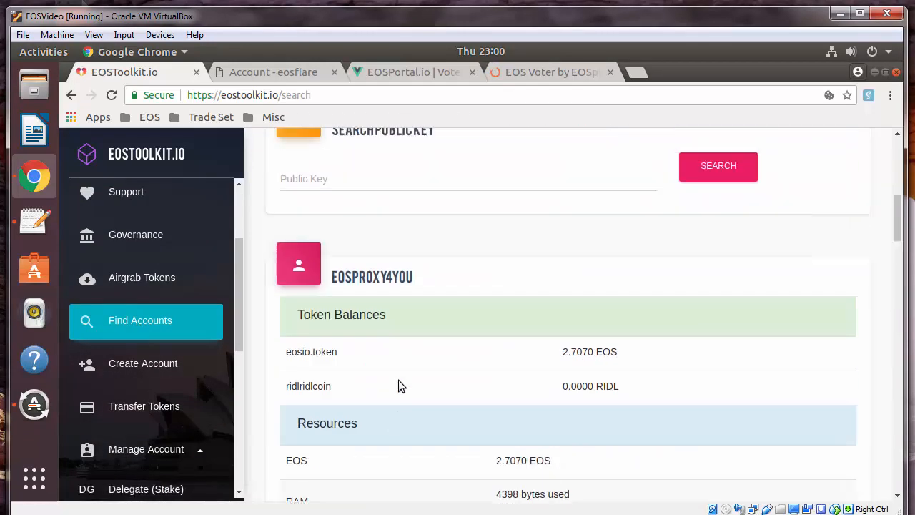
pyautogui.scroll(2, 398, 380)
pyautogui.scroll(-4, 398, 379)
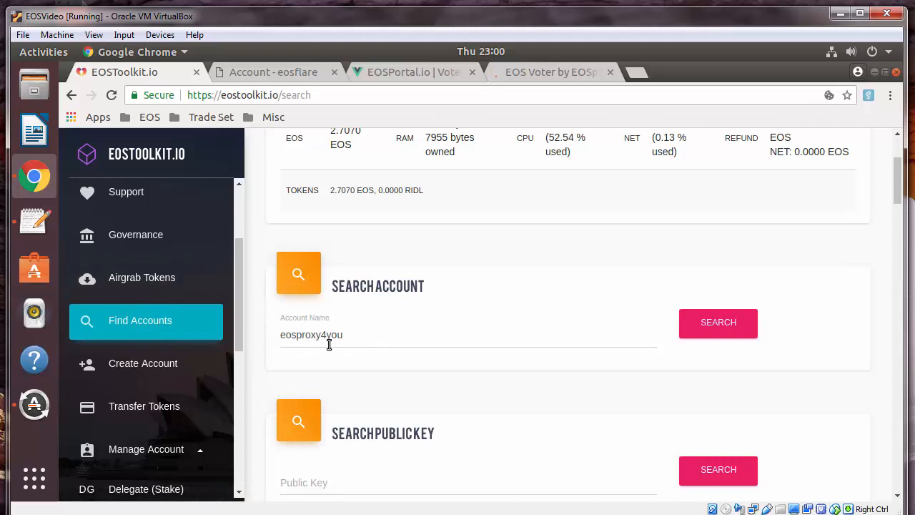
pyautogui.moveTo(357, 344); pyautogui.dragTo(266, 339)
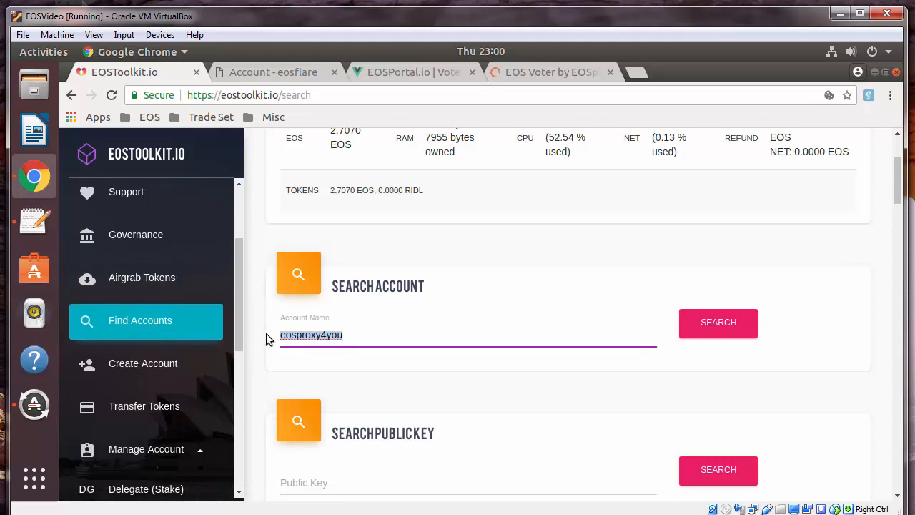
pyautogui.scroll(-5, 400, 357)
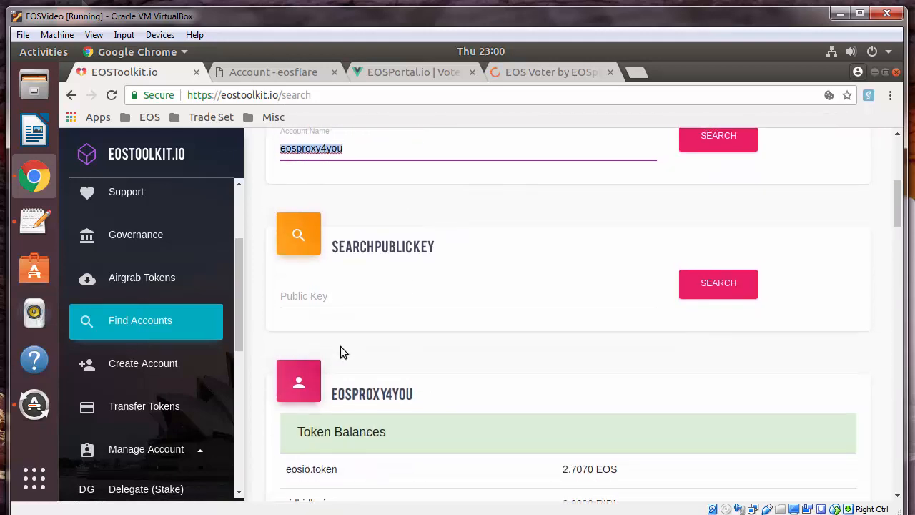
pyautogui.scroll(5, 341, 351)
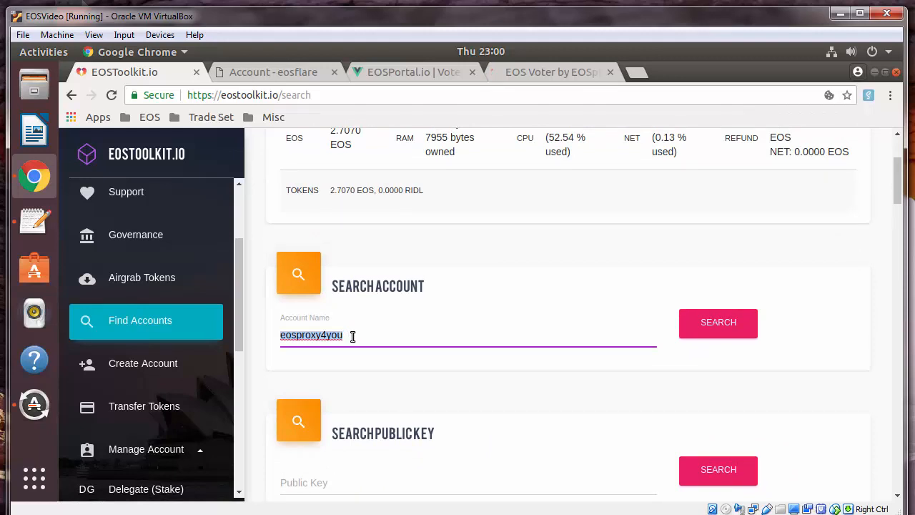
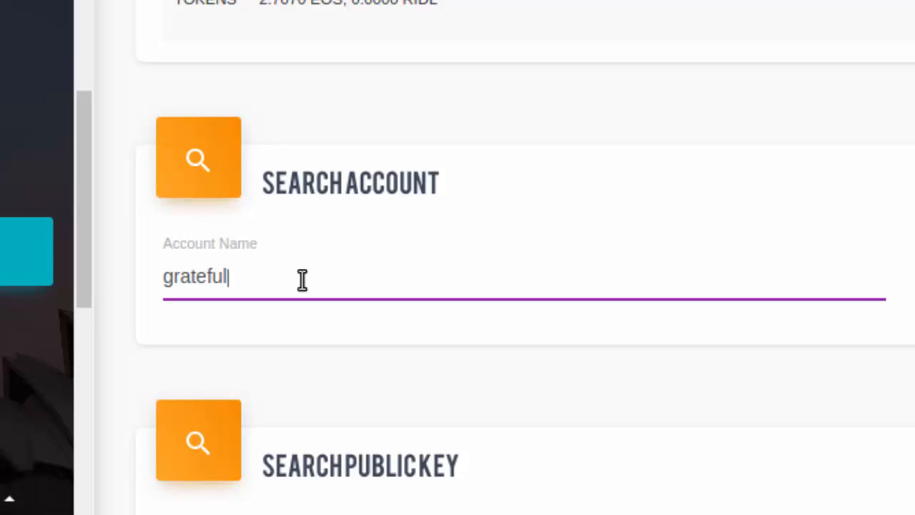
pyautogui.click(914, 279)
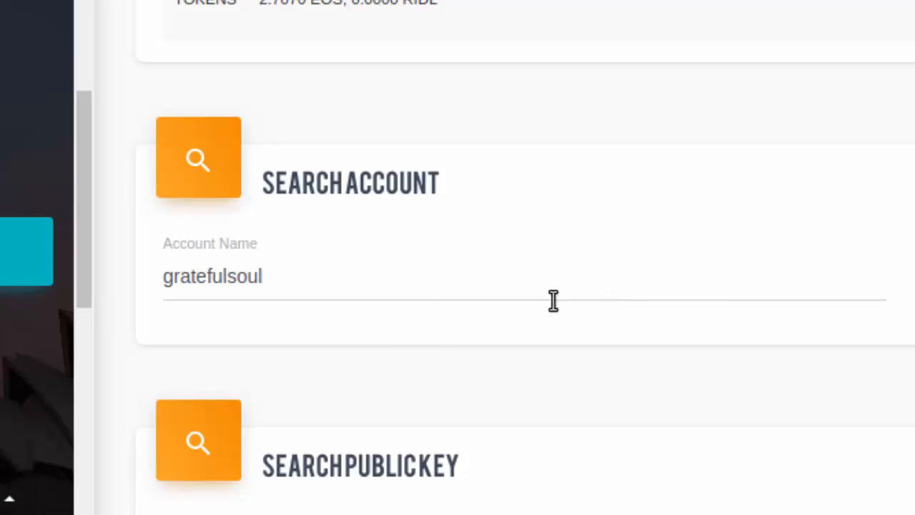
pyautogui.scroll(-2, 548, 304)
pyautogui.scroll(-2, 549, 305)
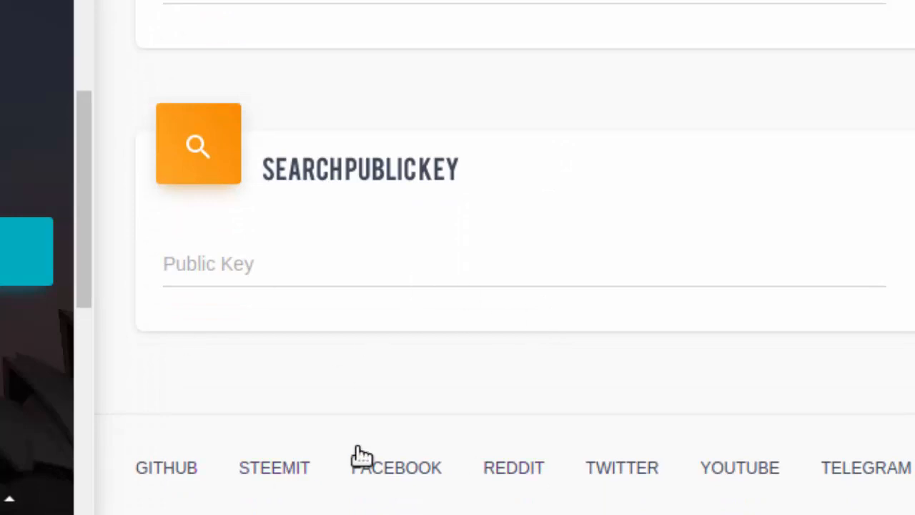
pyautogui.scroll(3, 224, 371)
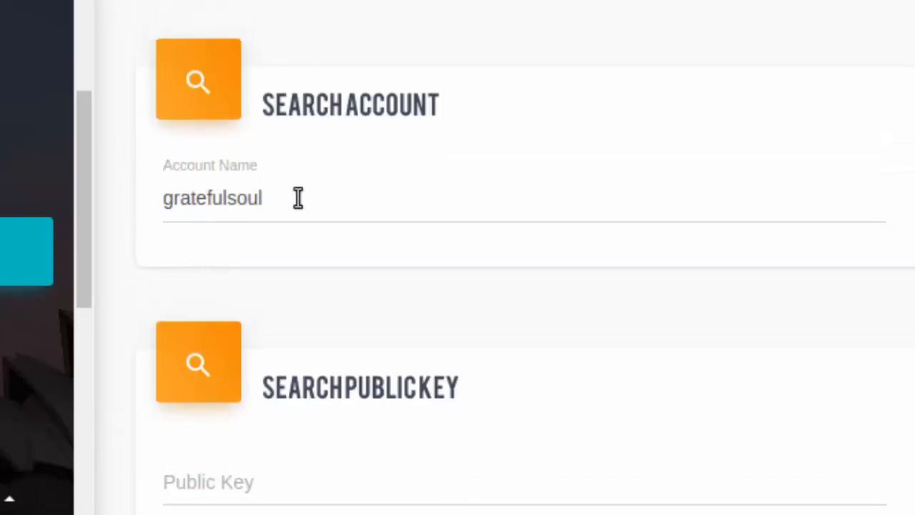
pyautogui.moveTo(273, 204); pyautogui.dragTo(226, 203)
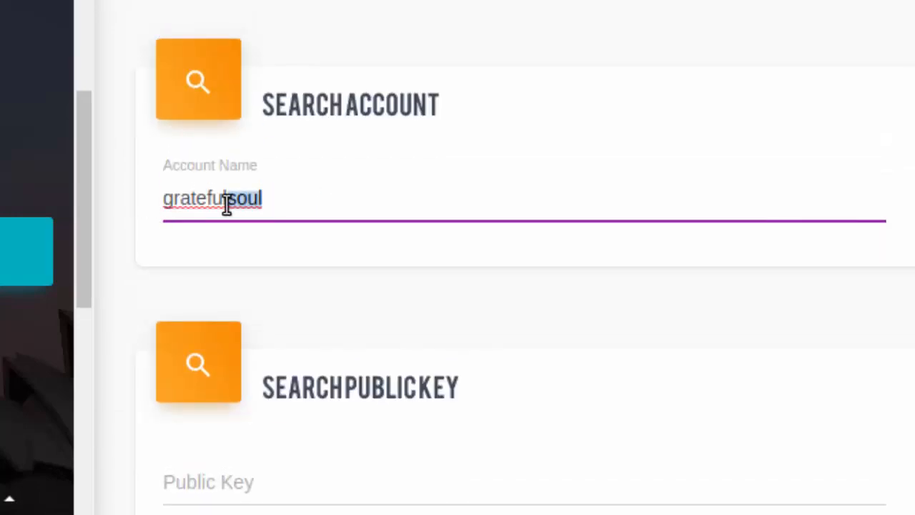
pyautogui.write('guyou')
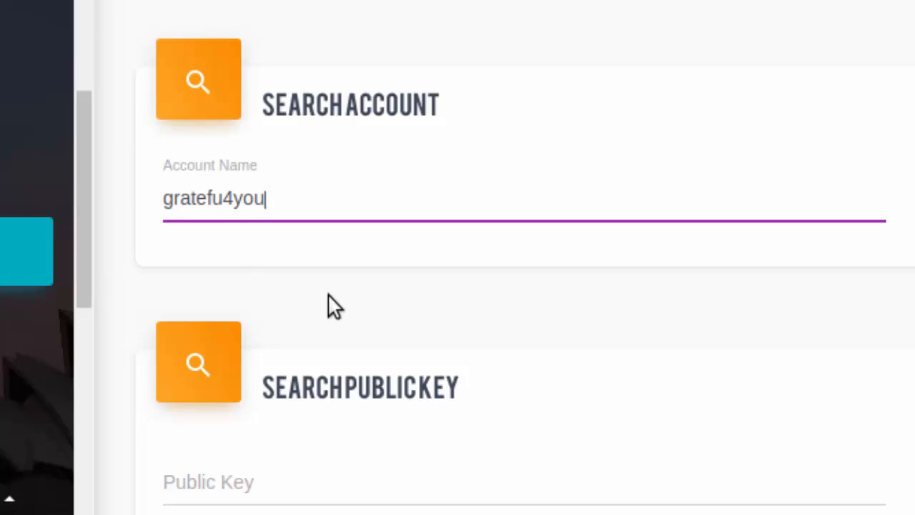
pyautogui.click(227, 198)
pyautogui.write('l')
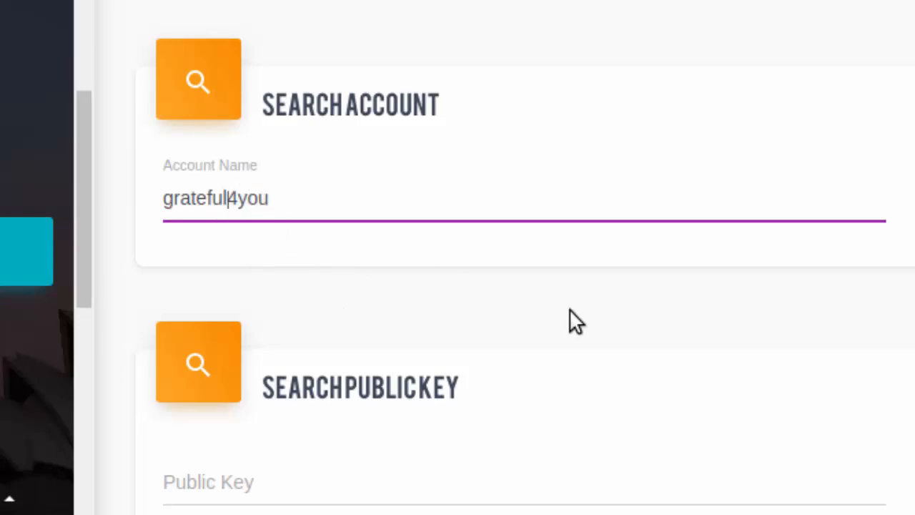
pyautogui.press('Tab')
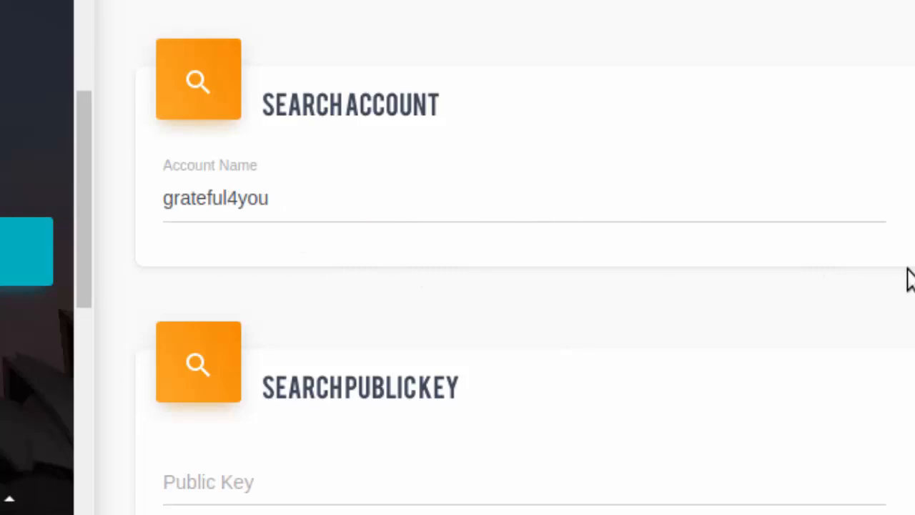
pyautogui.scroll(-2, 739, 334)
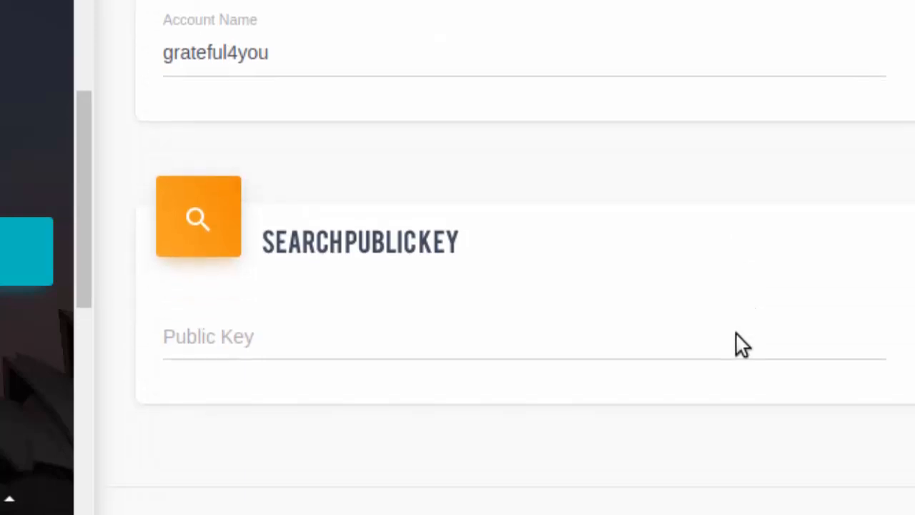
pyautogui.scroll(-1, 736, 344)
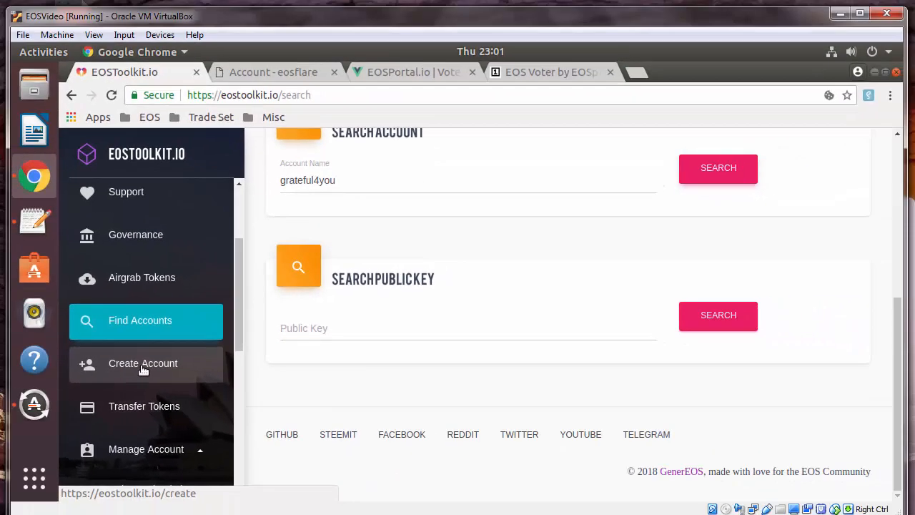
pyautogui.click(143, 364)
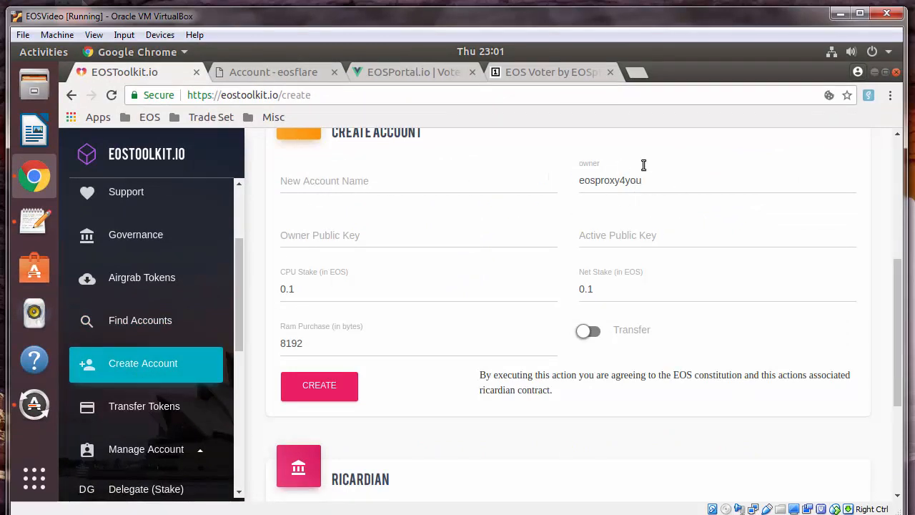
pyautogui.click(284, 180)
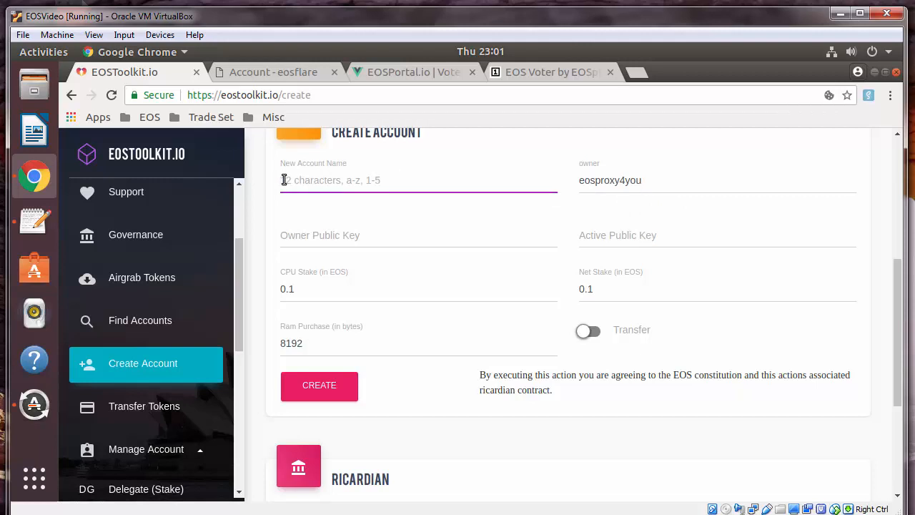
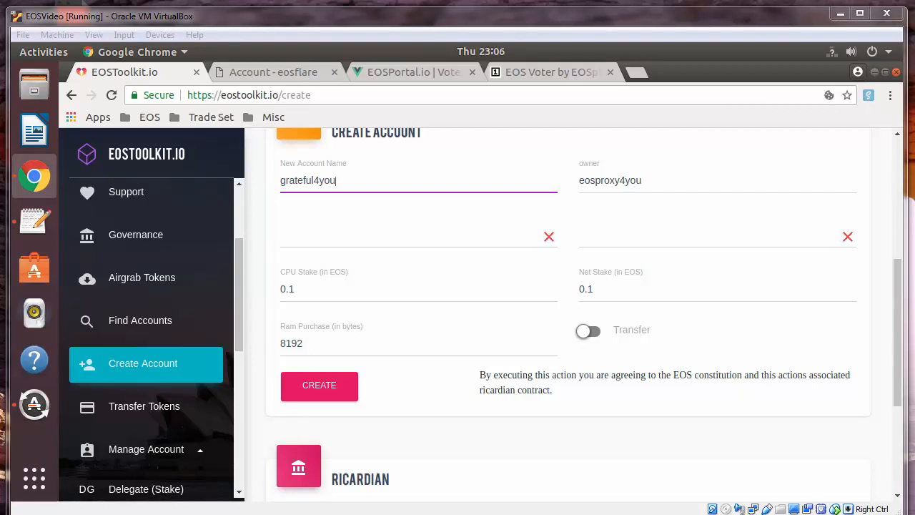
# Generate and copy an unnamed EOS key pair in Scatter, then glance at the Links notes.
pyautogui.click(869, 99)
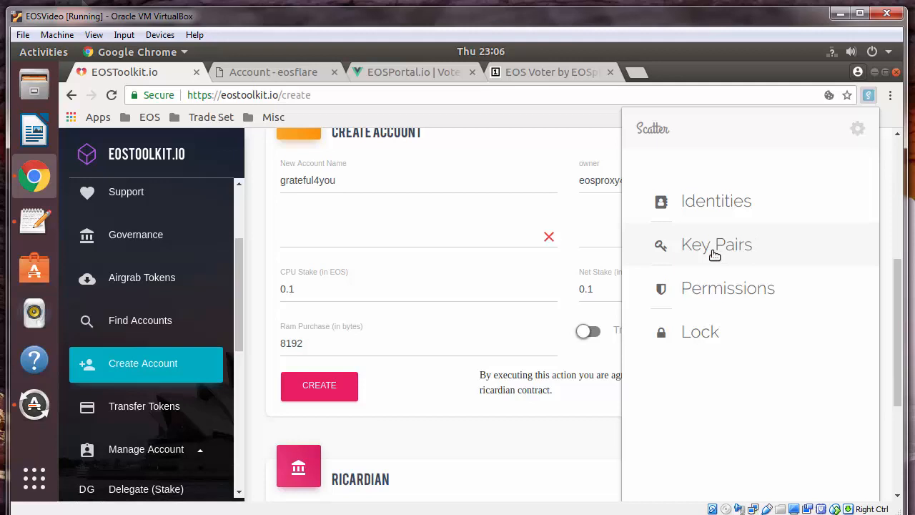
pyautogui.click(714, 251)
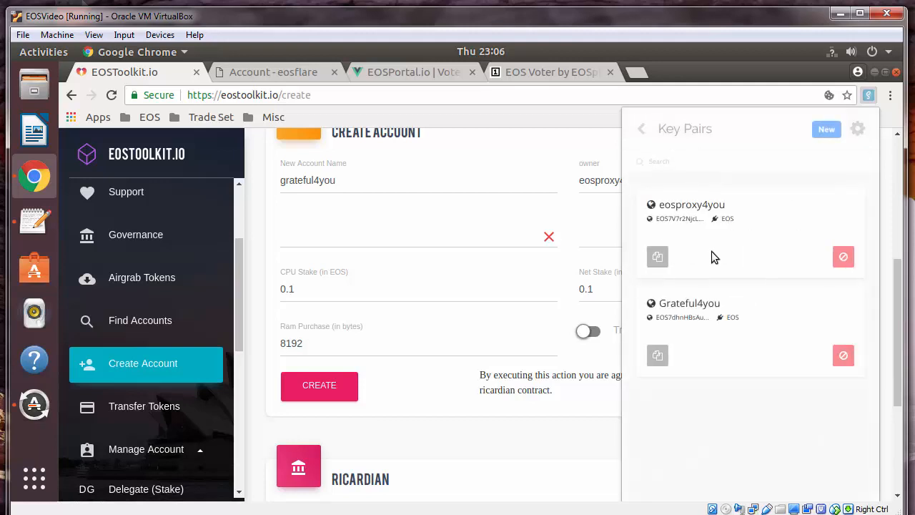
pyautogui.click(827, 130)
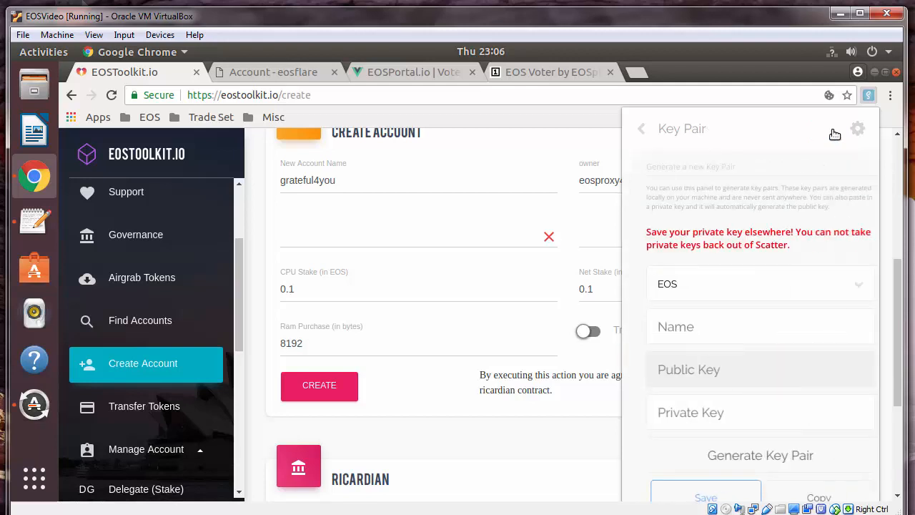
pyautogui.click(765, 461)
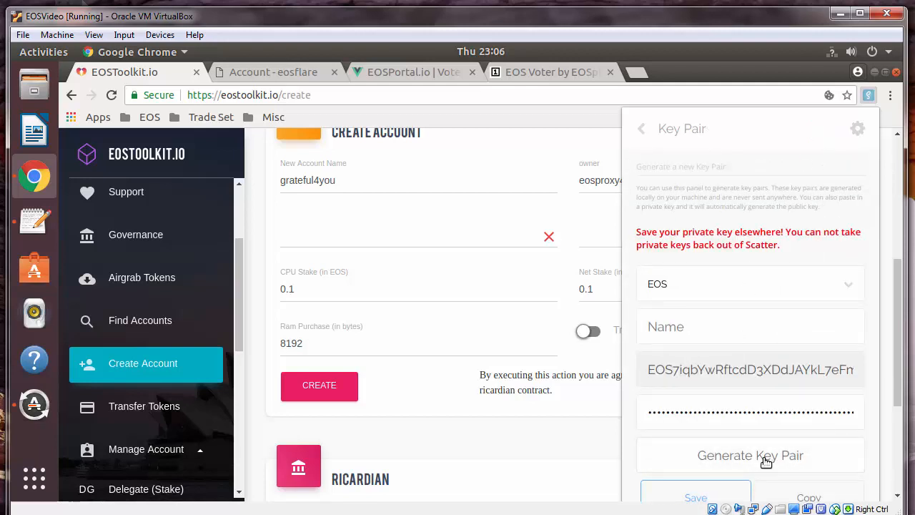
pyautogui.click(809, 496)
pyautogui.click(33, 219)
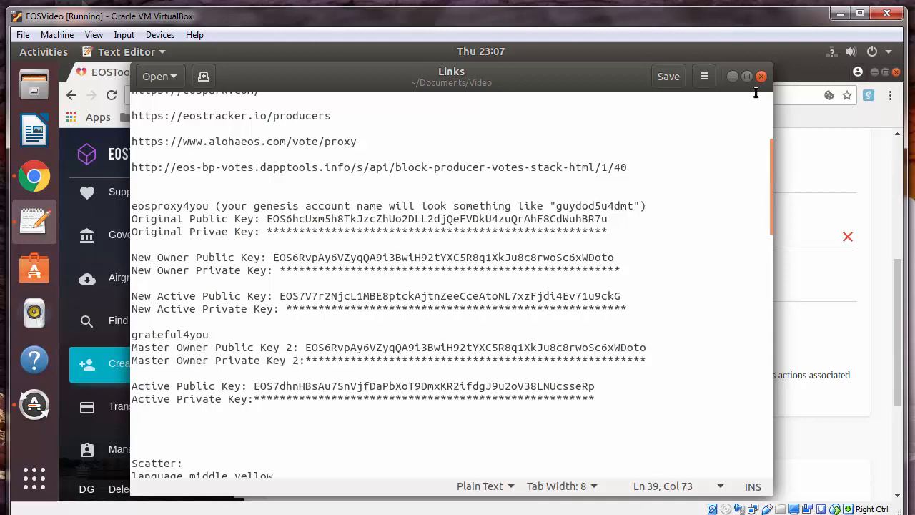
pyautogui.click(732, 75)
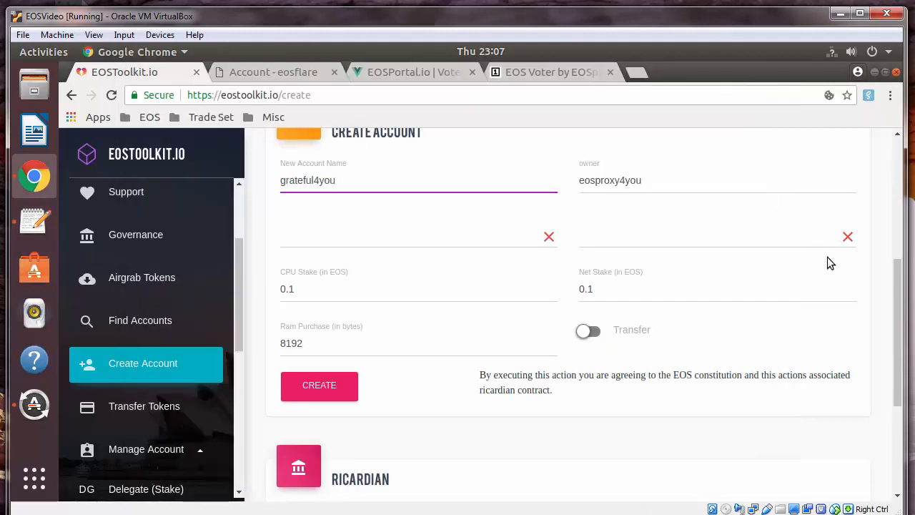
pyautogui.click(870, 96)
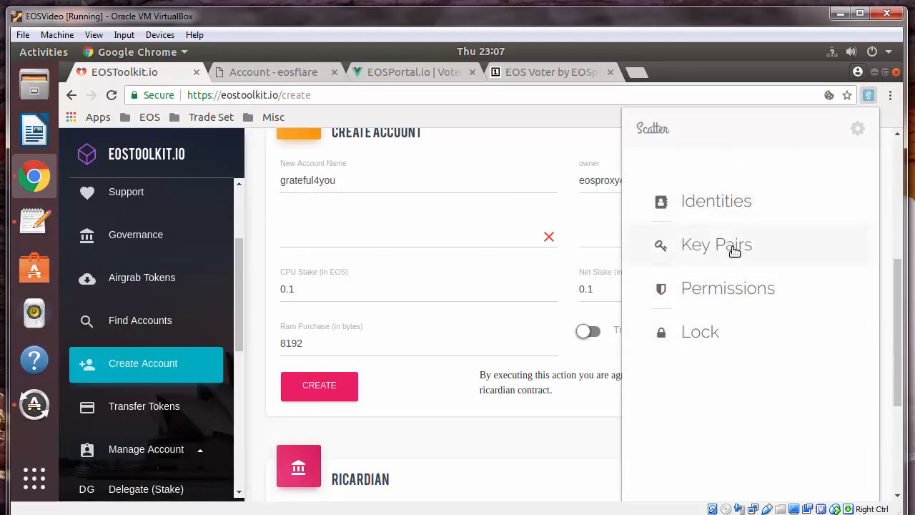
pyautogui.click(734, 246)
pyautogui.click(827, 130)
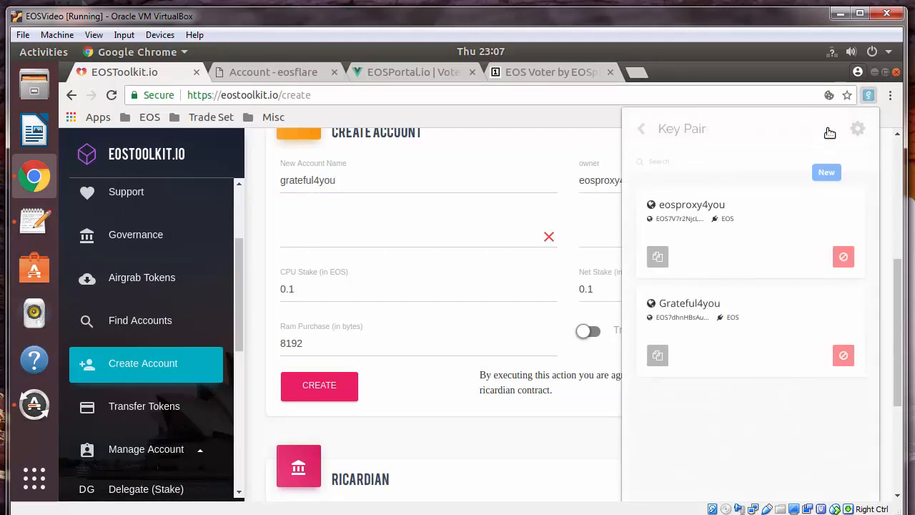
pyautogui.click(662, 325)
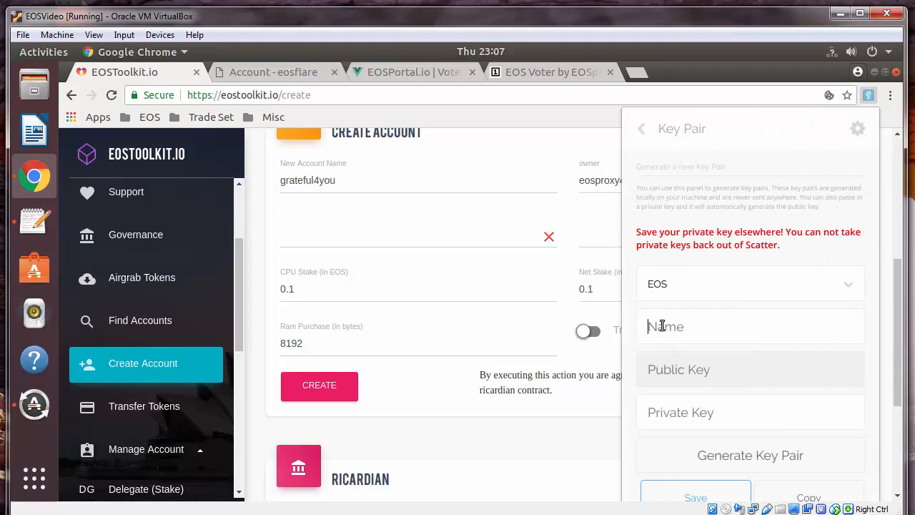
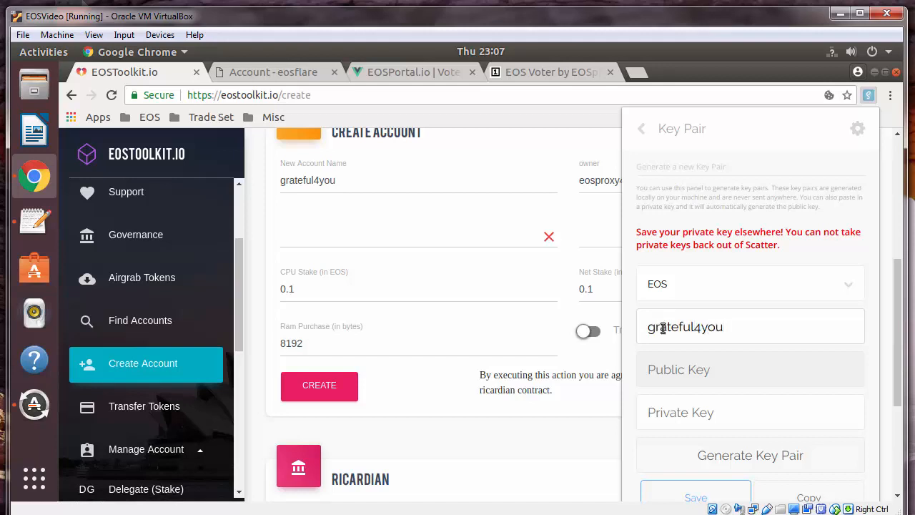
pyautogui.click(759, 457)
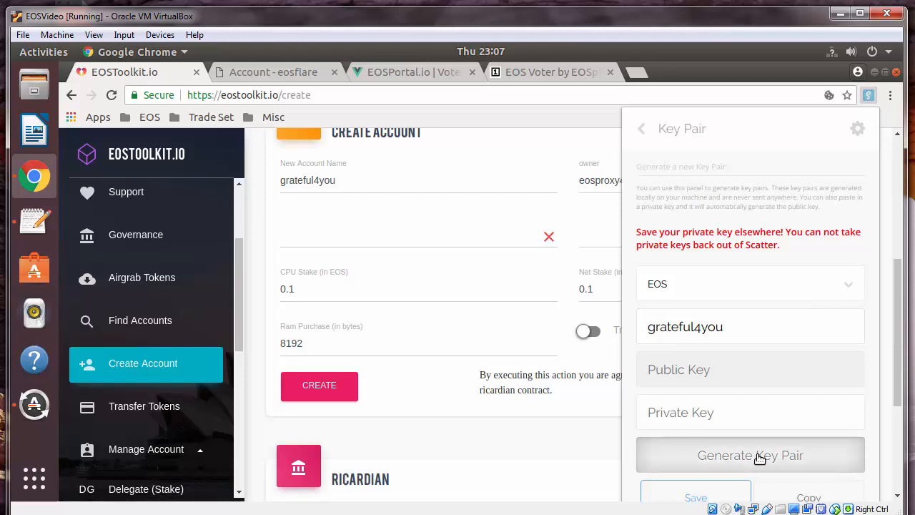
pyautogui.click(801, 498)
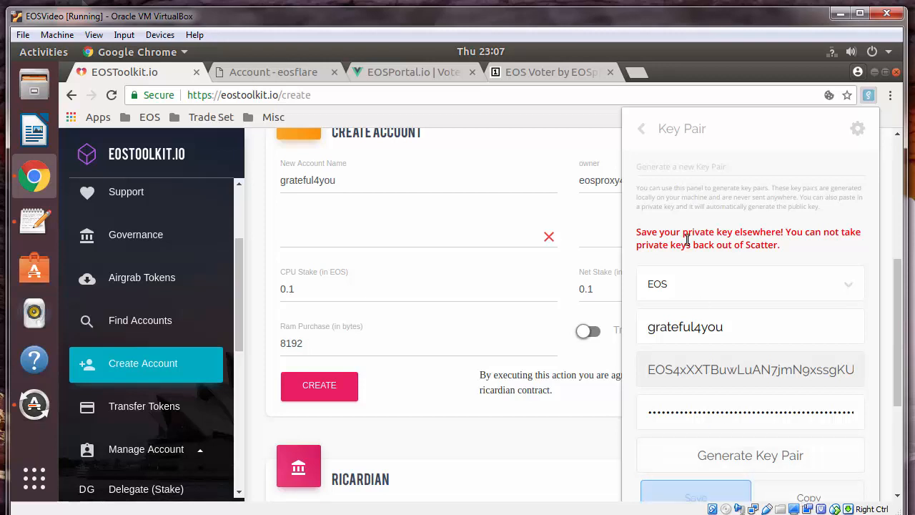
pyautogui.click(641, 130)
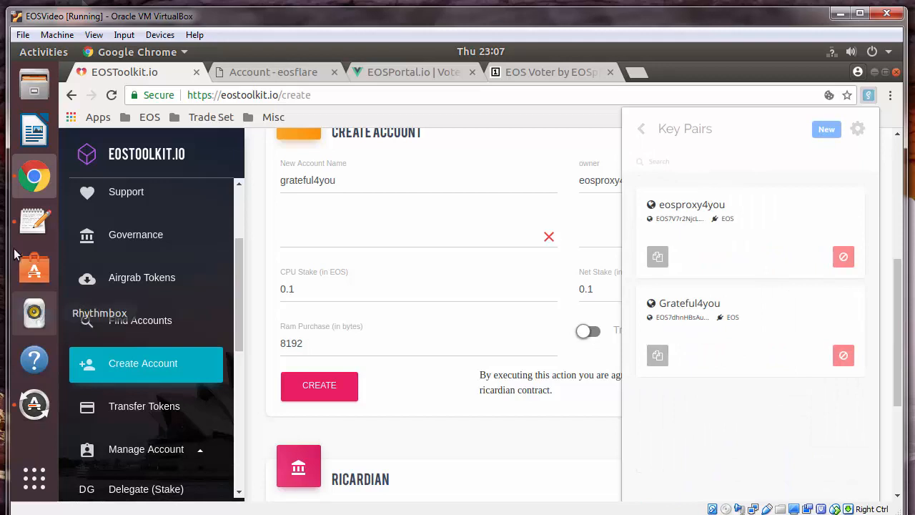
pyautogui.click(33, 222)
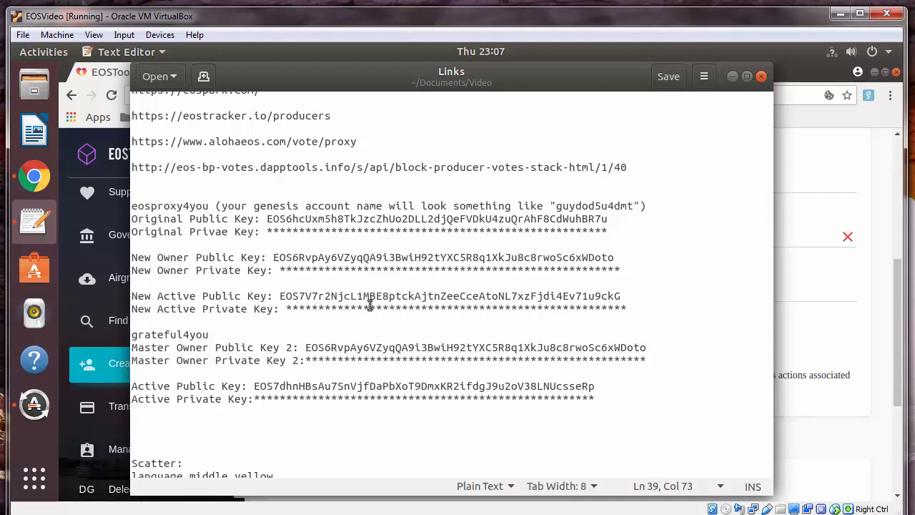
pyautogui.click(665, 77)
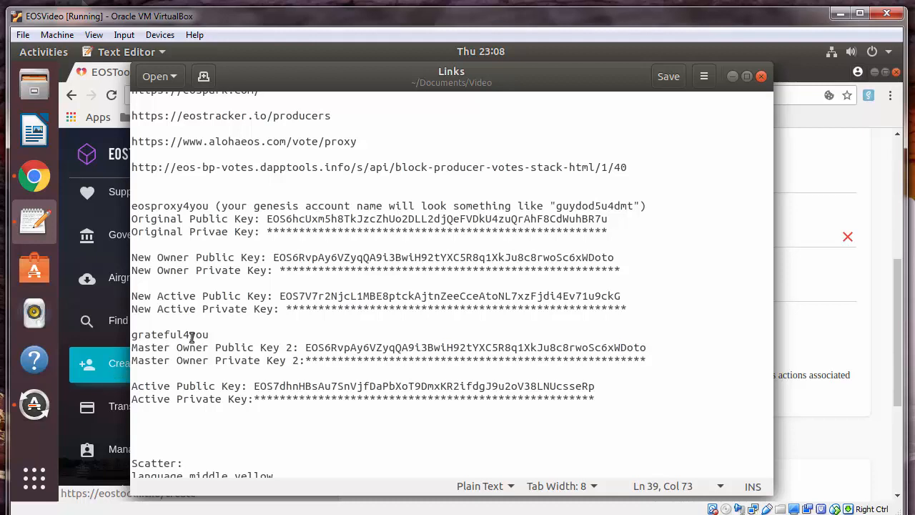
pyautogui.click(733, 77)
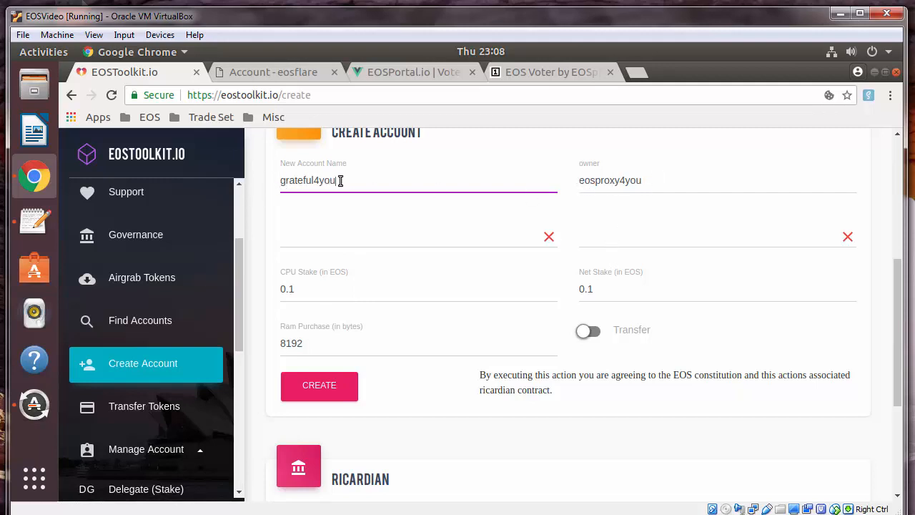
# Copy the master owner public key from Links and paste it into the Owner Public Key field.
pyautogui.click(354, 239)
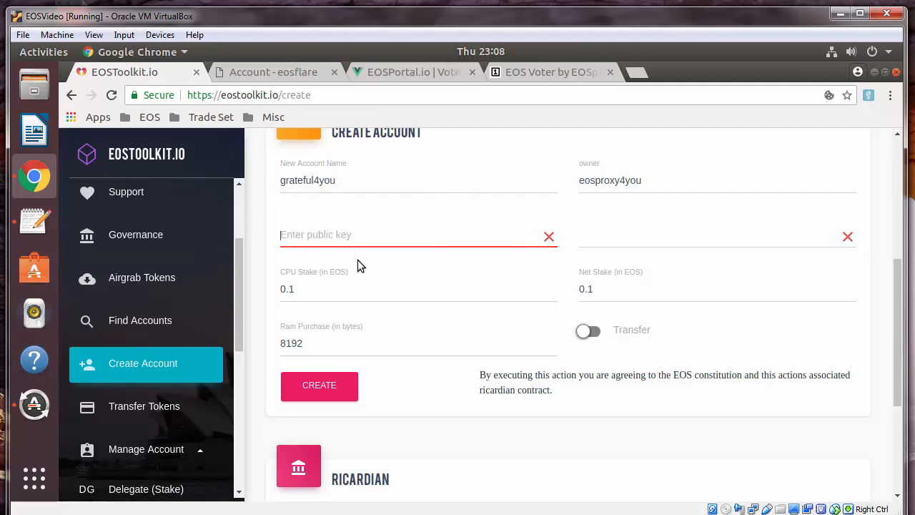
pyautogui.click(589, 237)
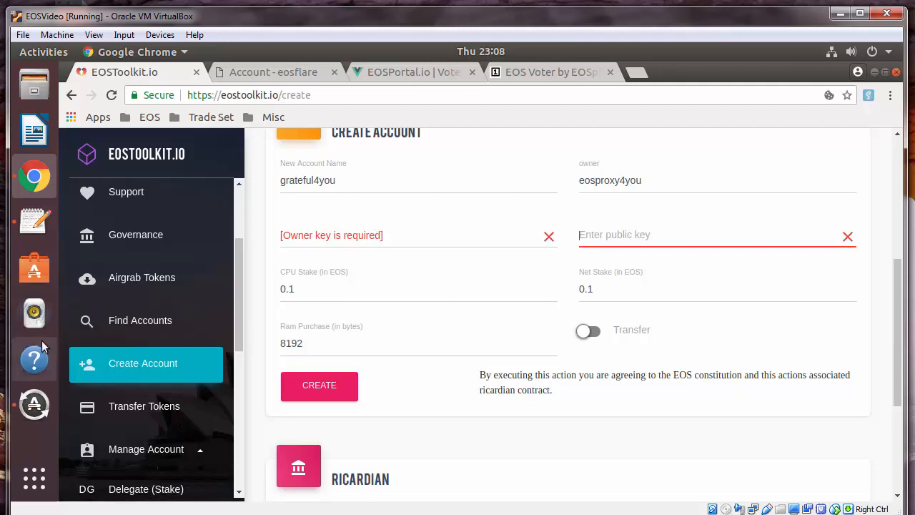
pyautogui.click(37, 224)
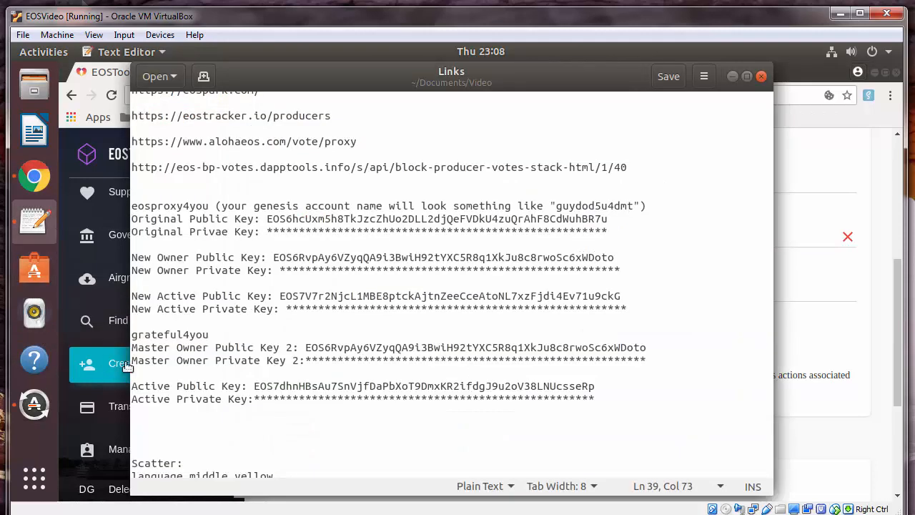
pyautogui.doubleClick(421, 347)
pyautogui.rightClick(423, 347)
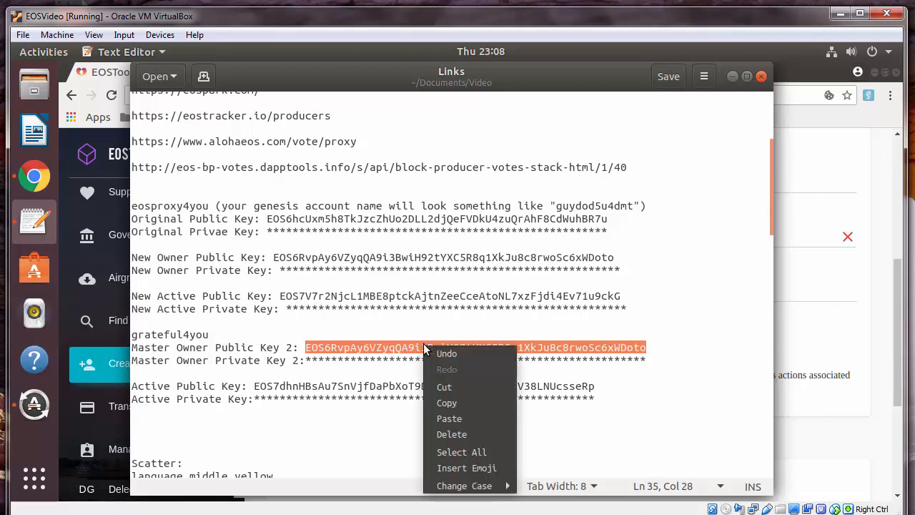
pyautogui.click(447, 402)
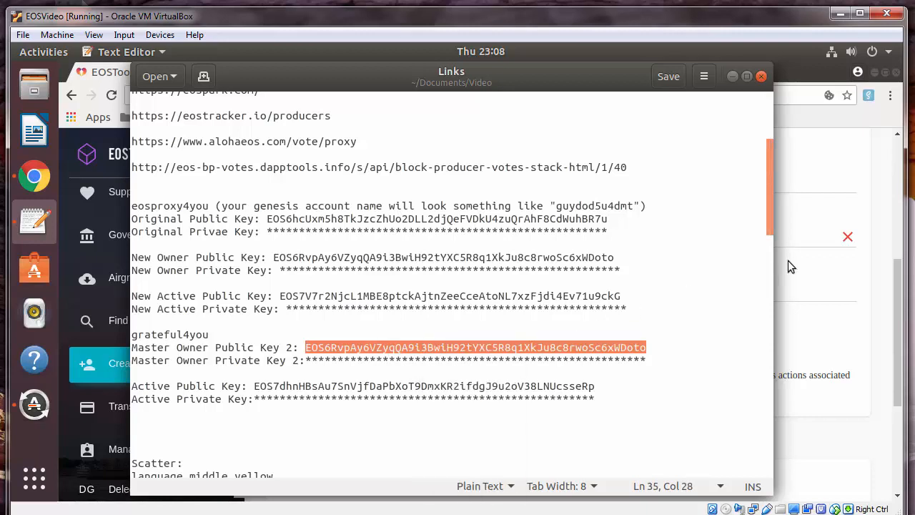
pyautogui.click(792, 267)
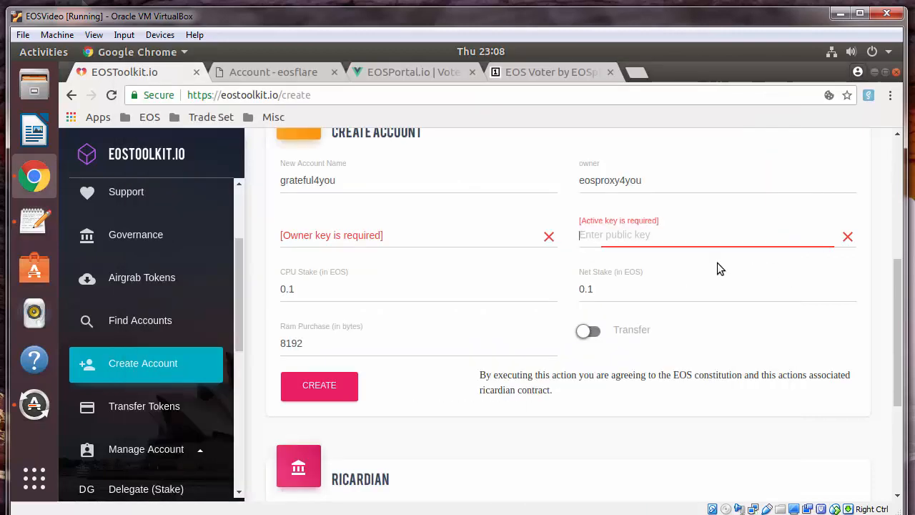
pyautogui.rightClick(292, 235)
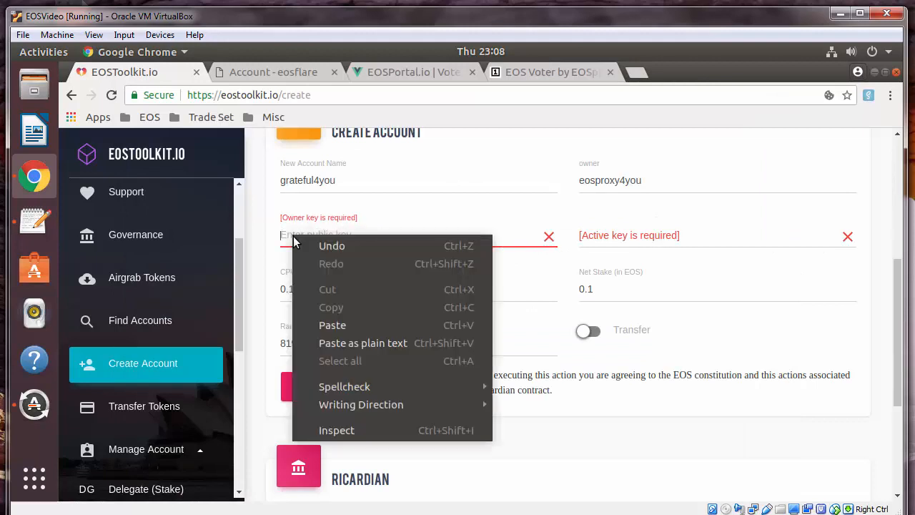
pyautogui.click(343, 327)
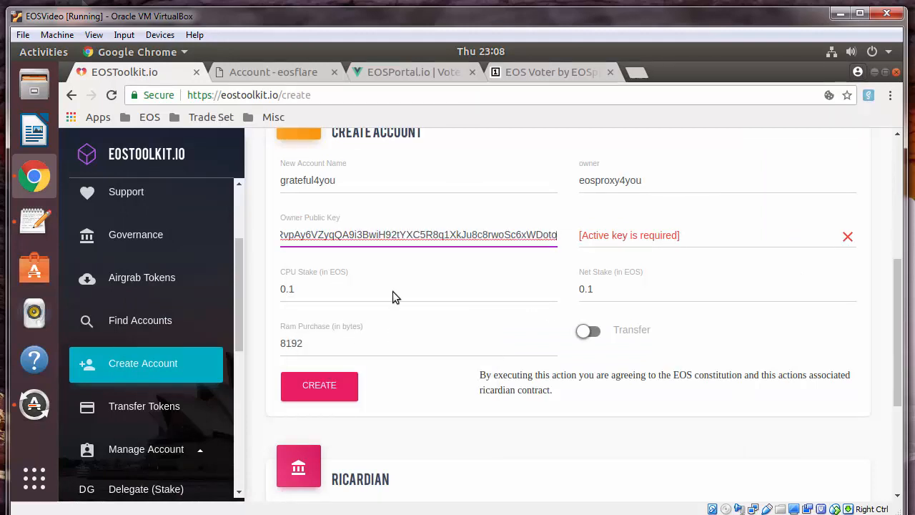
# Copy the active public key from Links and paste it into the Active Public Key field.
pyautogui.click(35, 220)
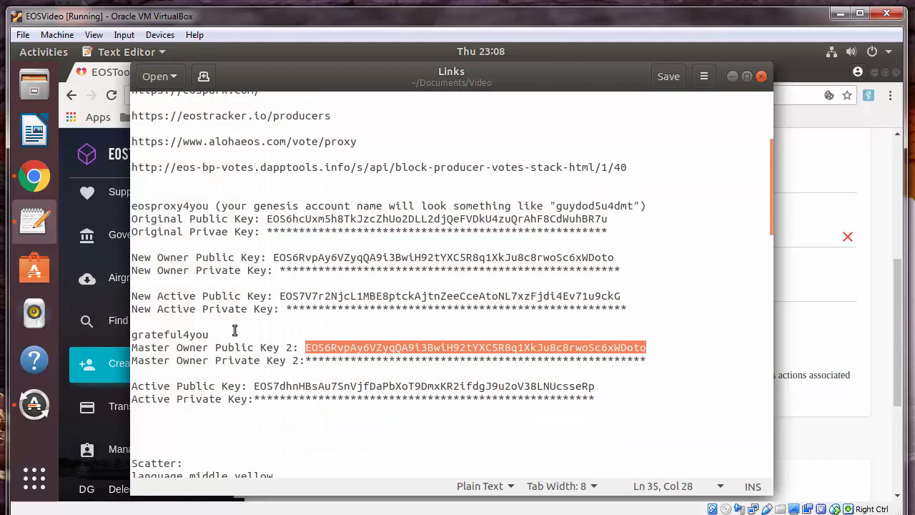
pyautogui.doubleClick(330, 386)
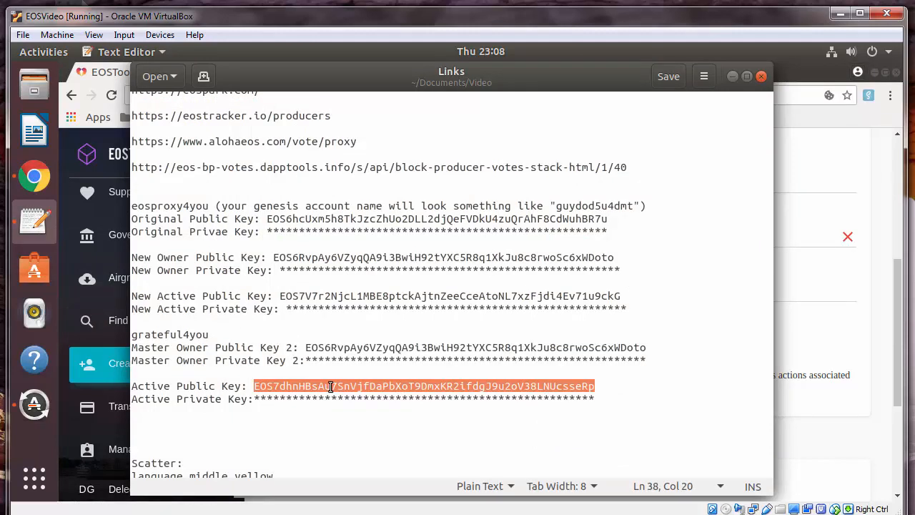
pyautogui.rightClick(330, 386)
pyautogui.click(360, 300)
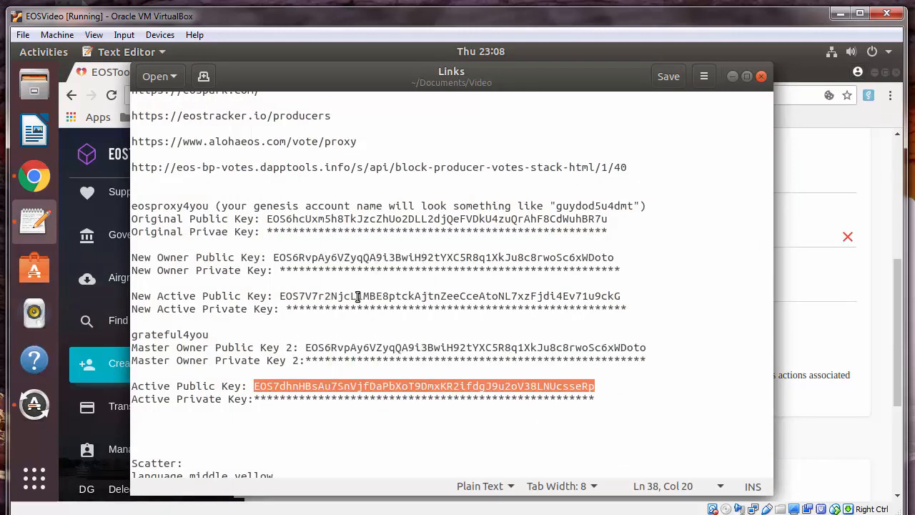
pyautogui.click(795, 217)
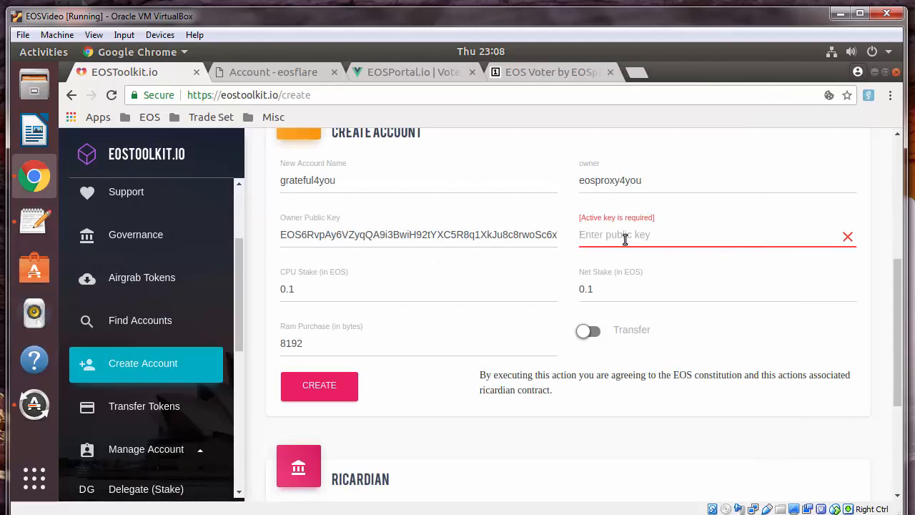
pyautogui.rightClick(625, 239)
pyautogui.click(664, 329)
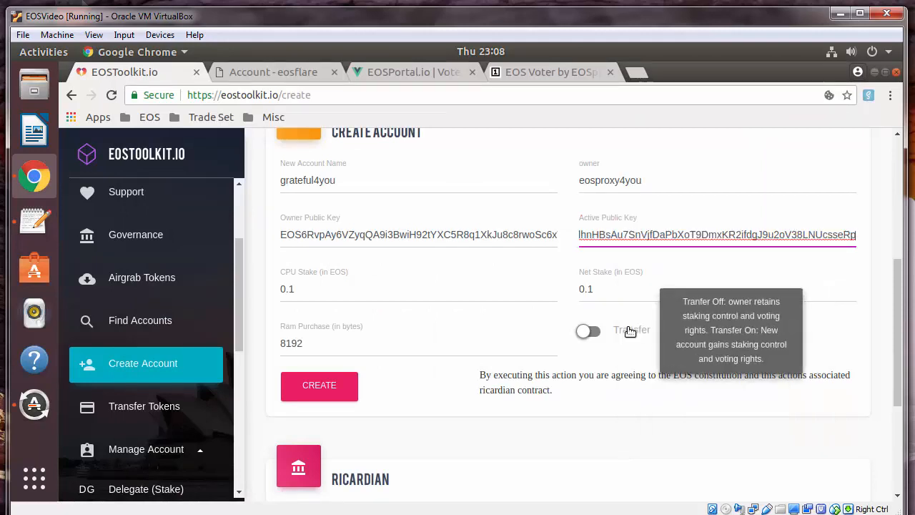
pyautogui.moveTo(290, 288); pyautogui.dragTo(304, 289)
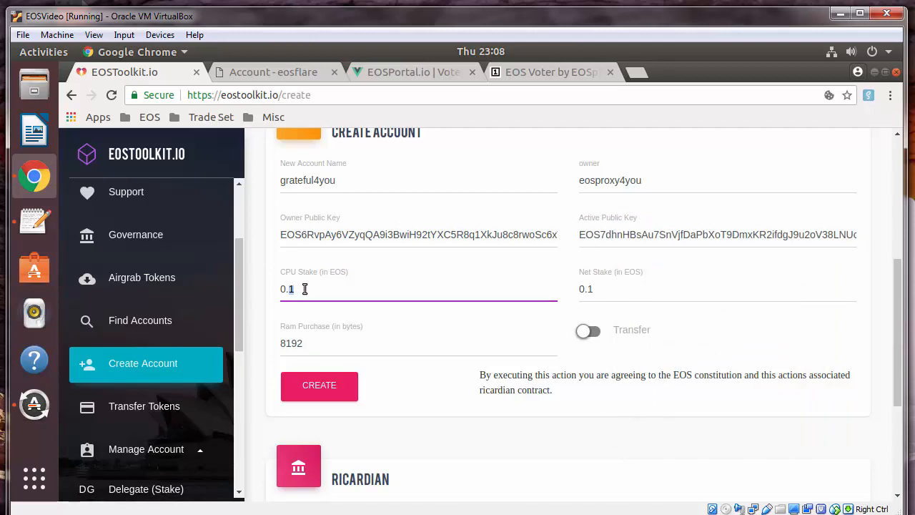
# Change CPU and Net Stake to 0.05 EOS, RAM from 8192 to 4000 bytes, and enable Transfer.
pyautogui.write('05')
pyautogui.click(592, 290)
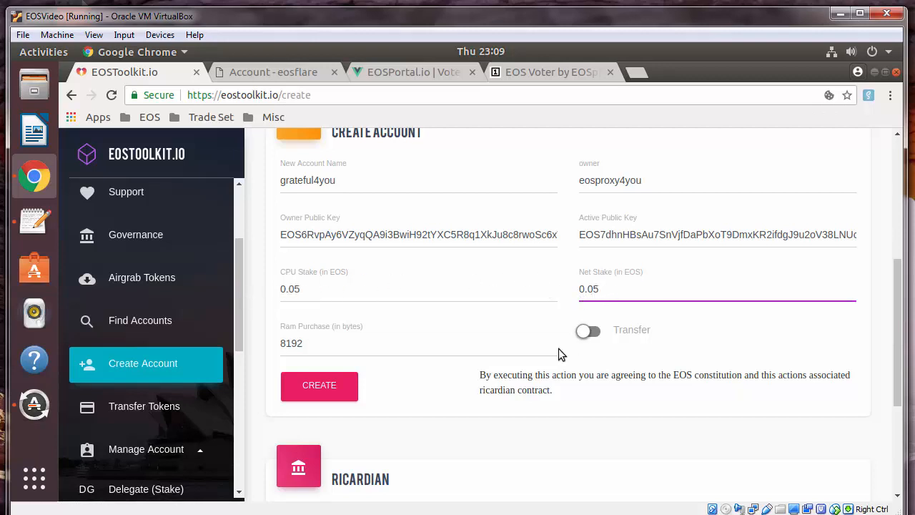
pyautogui.moveTo(308, 346); pyautogui.dragTo(270, 348)
pyautogui.write('4')
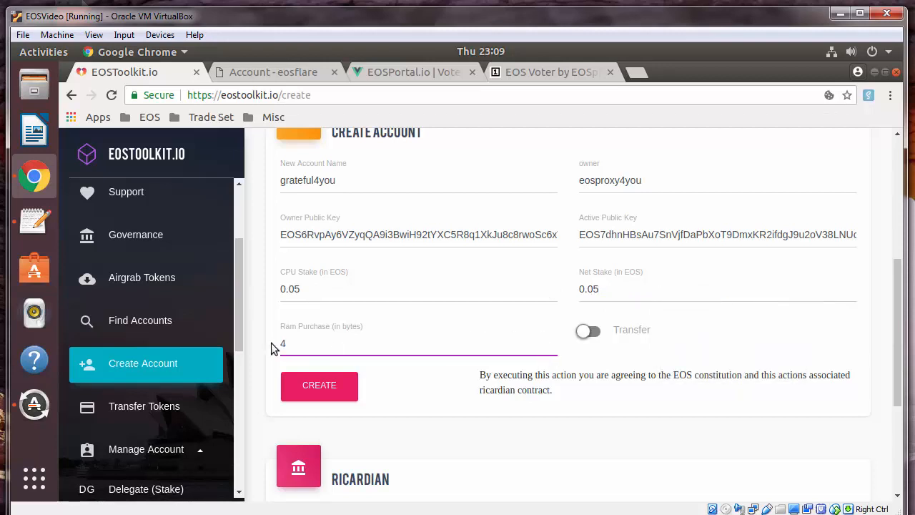
pyautogui.write('000')
pyautogui.moveTo(585, 333)
pyautogui.moveTo(625, 329)
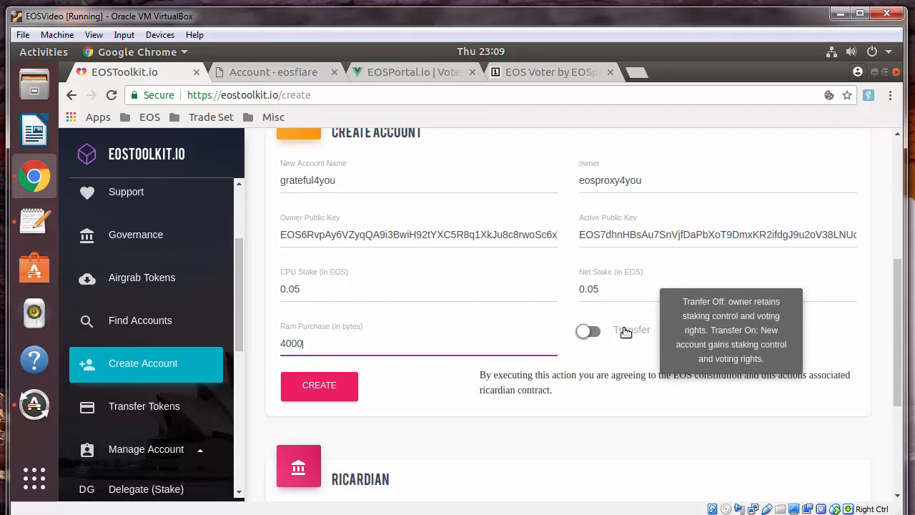
pyautogui.click(586, 332)
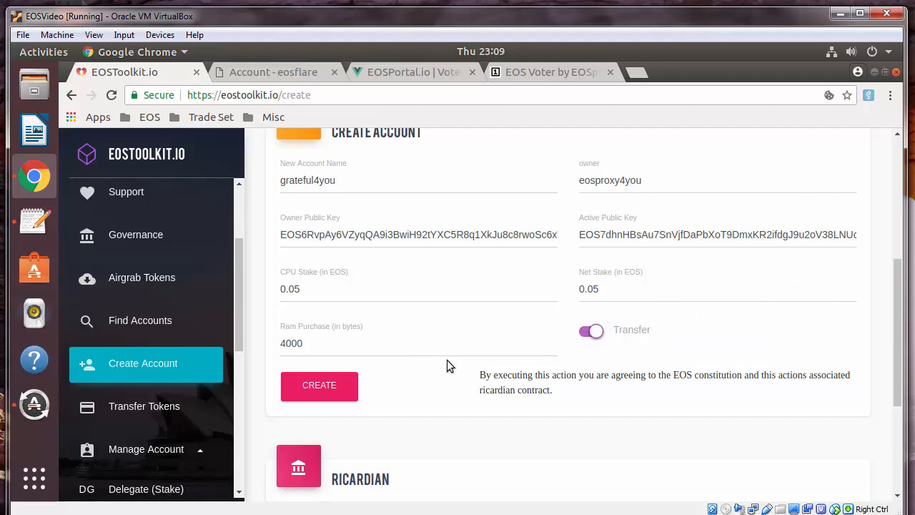
pyautogui.click(320, 391)
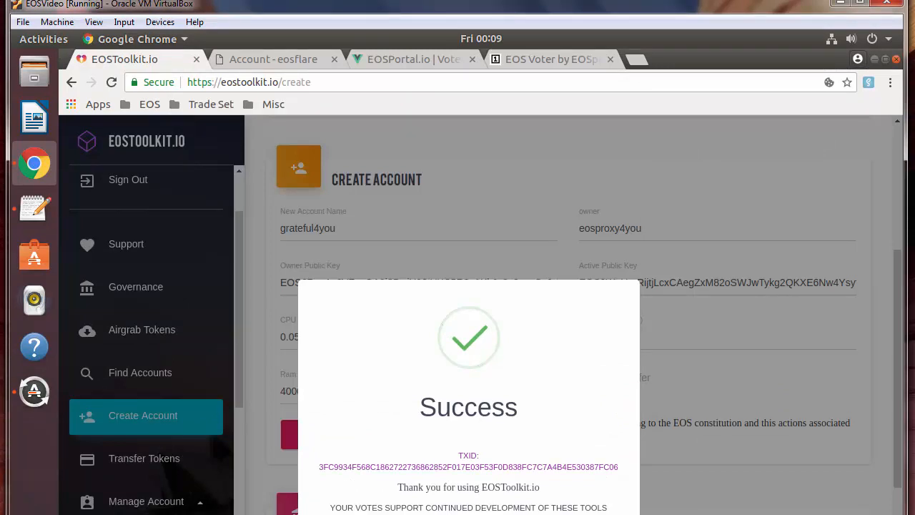
pyautogui.press('Return')
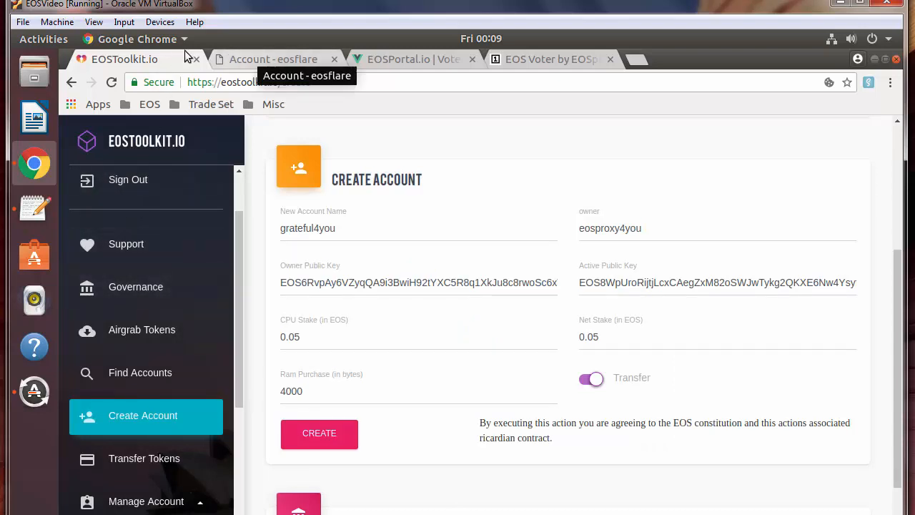
pyautogui.click(264, 60)
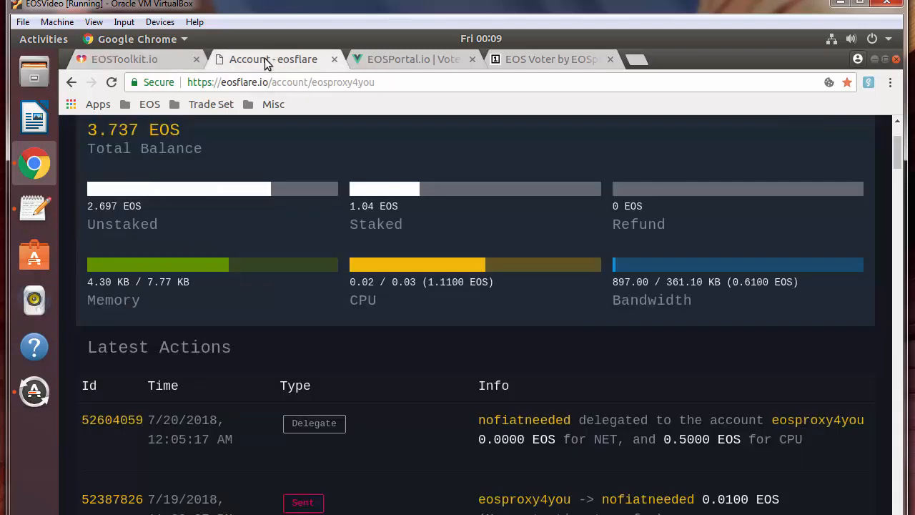
pyautogui.scroll(4, 316, 340)
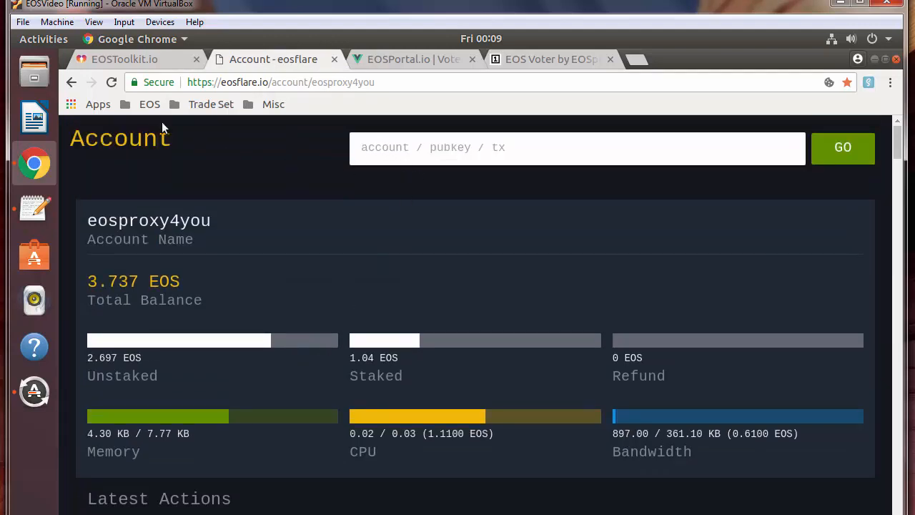
pyautogui.click(114, 83)
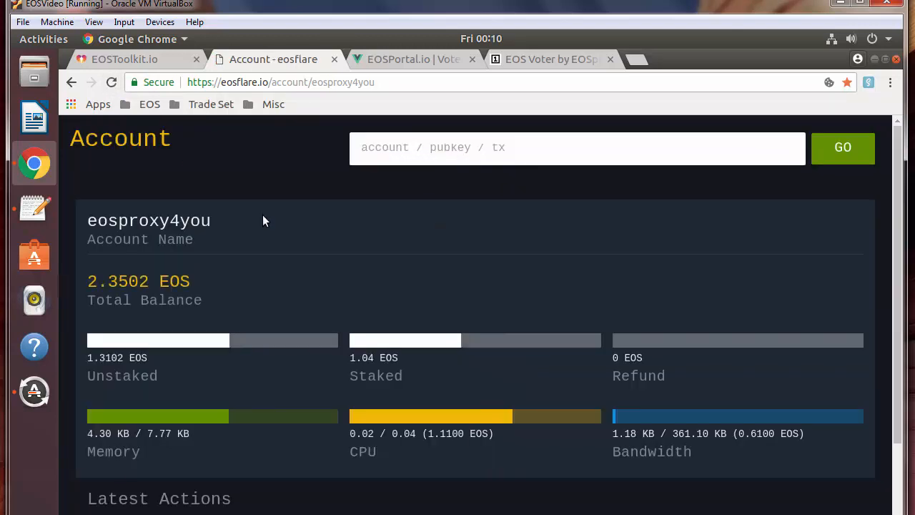
pyautogui.scroll(-3, 304, 256)
pyautogui.scroll(2, 305, 257)
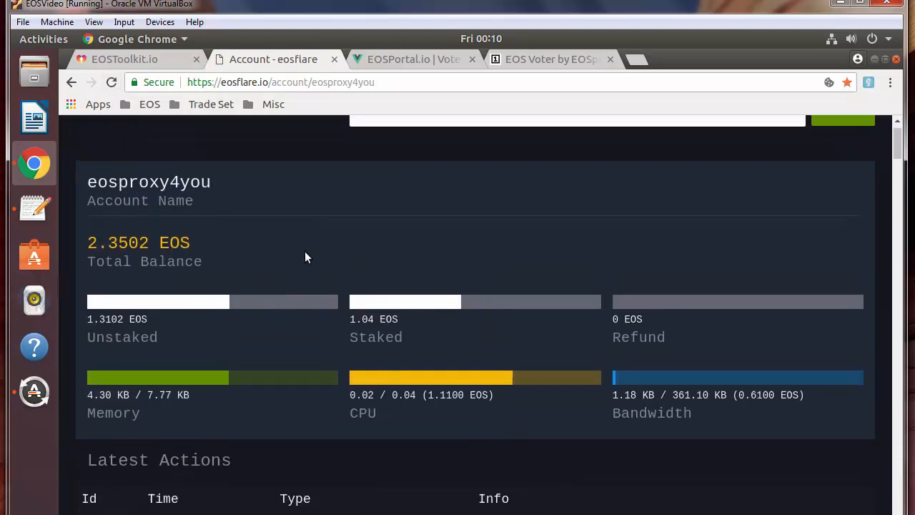
pyautogui.scroll(-1, 304, 257)
pyautogui.scroll(-4, 304, 257)
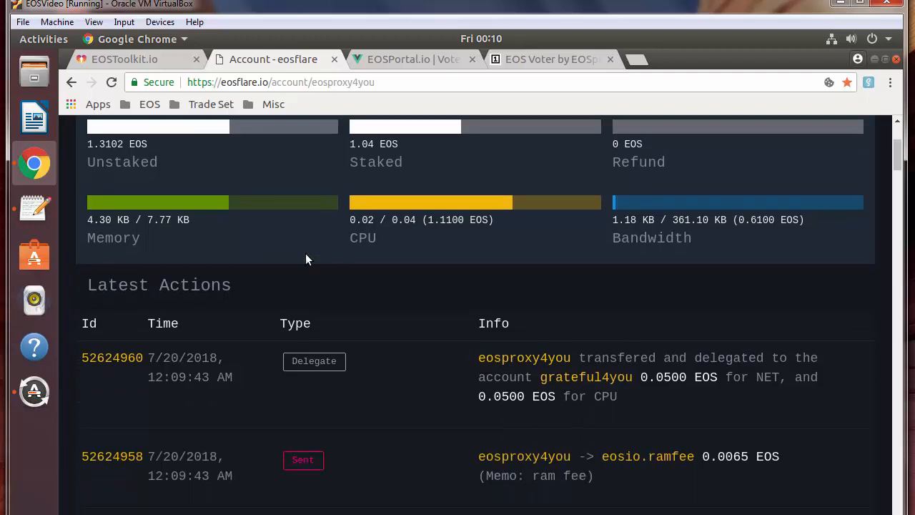
pyautogui.scroll(-2, 305, 260)
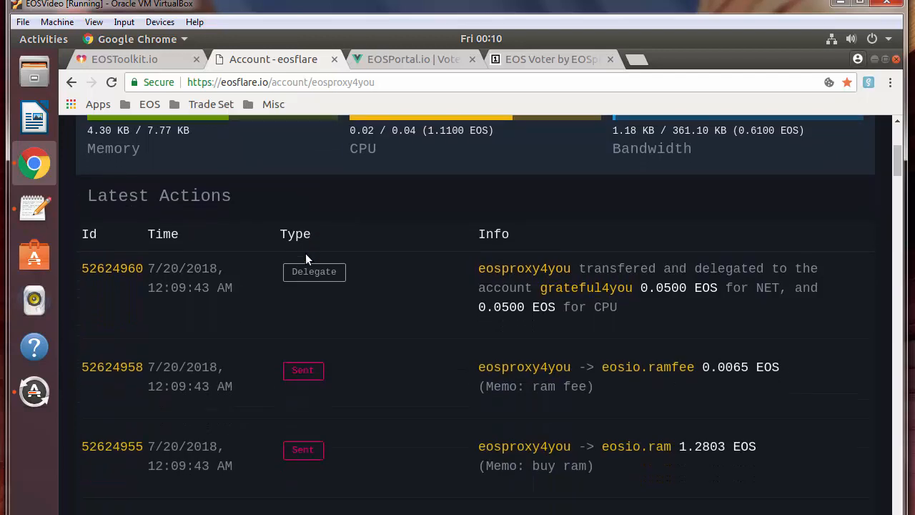
pyautogui.scroll(-2, 305, 260)
pyautogui.scroll(-1, 305, 259)
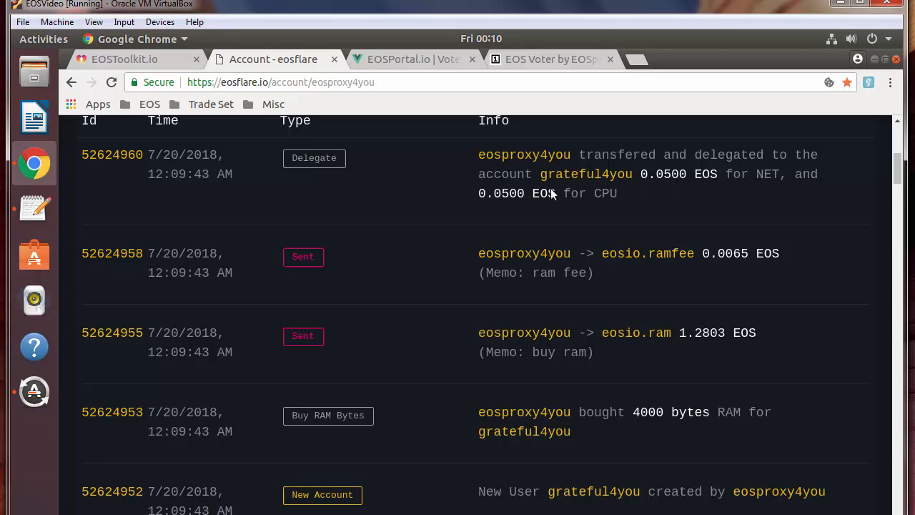
pyautogui.scroll(5, 421, 261)
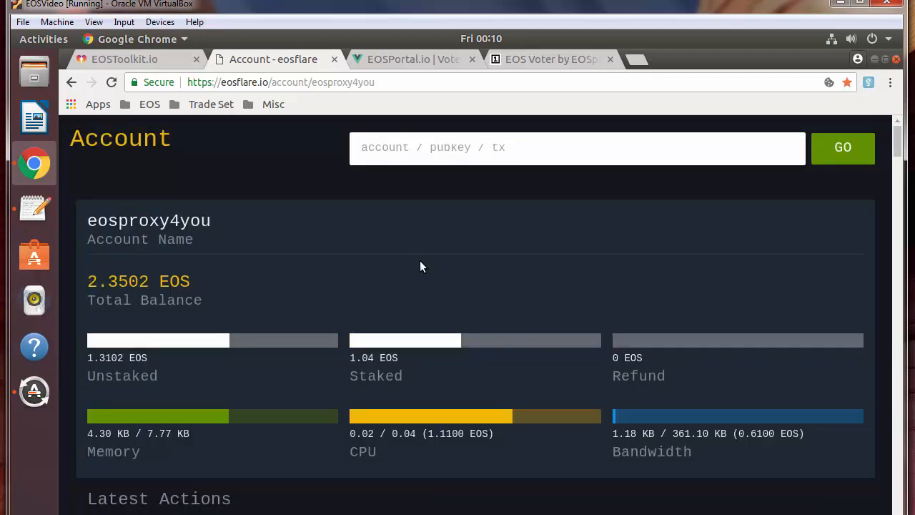
pyautogui.click(367, 141)
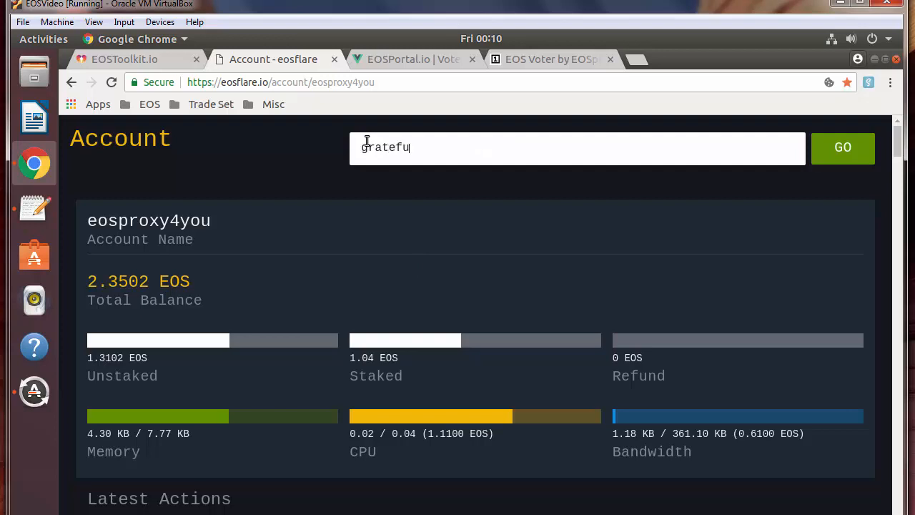
pyautogui.click(845, 153)
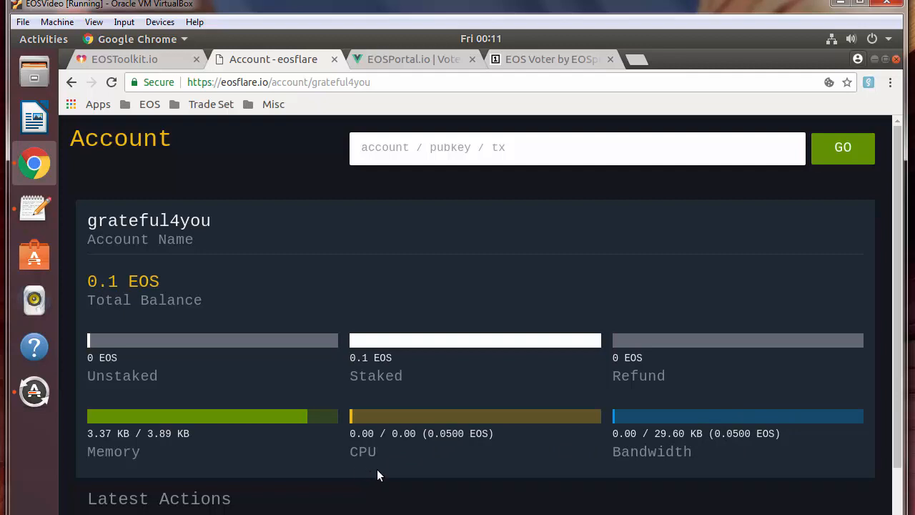
pyautogui.click(121, 60)
pyautogui.moveTo(597, 384)
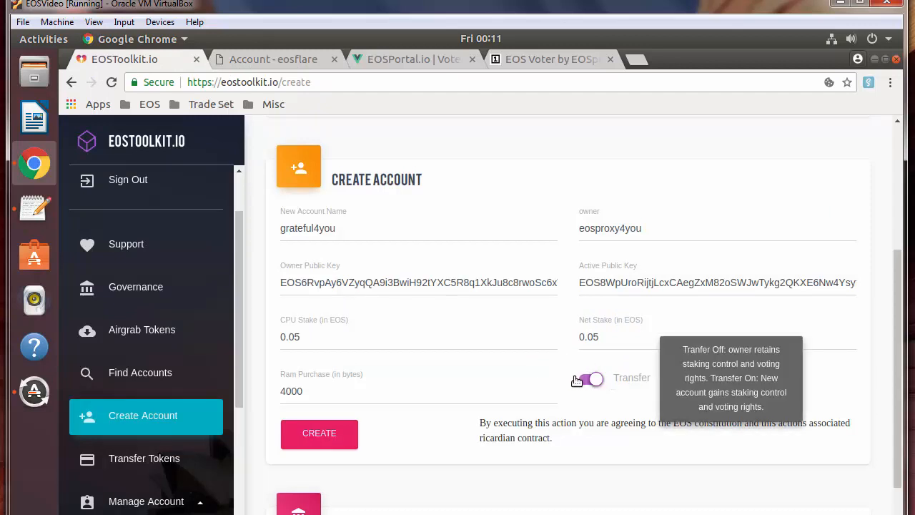
pyautogui.click(269, 58)
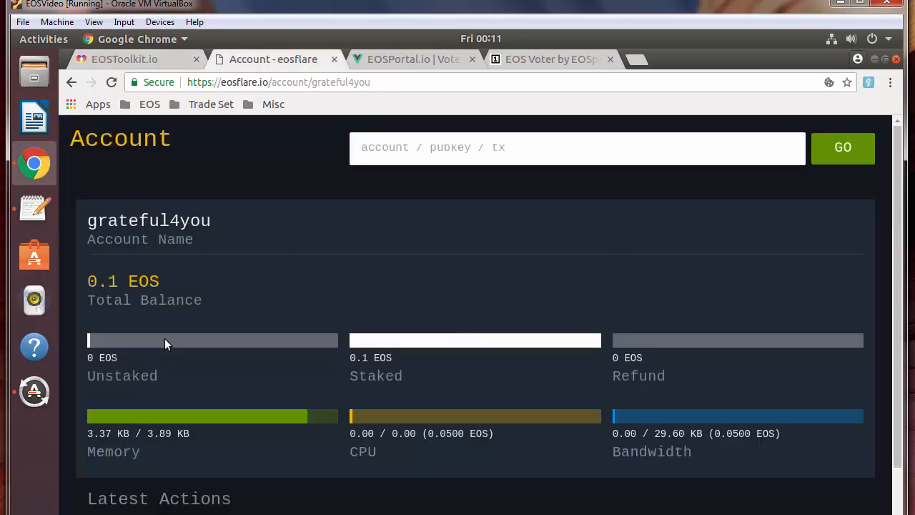
pyautogui.click(130, 59)
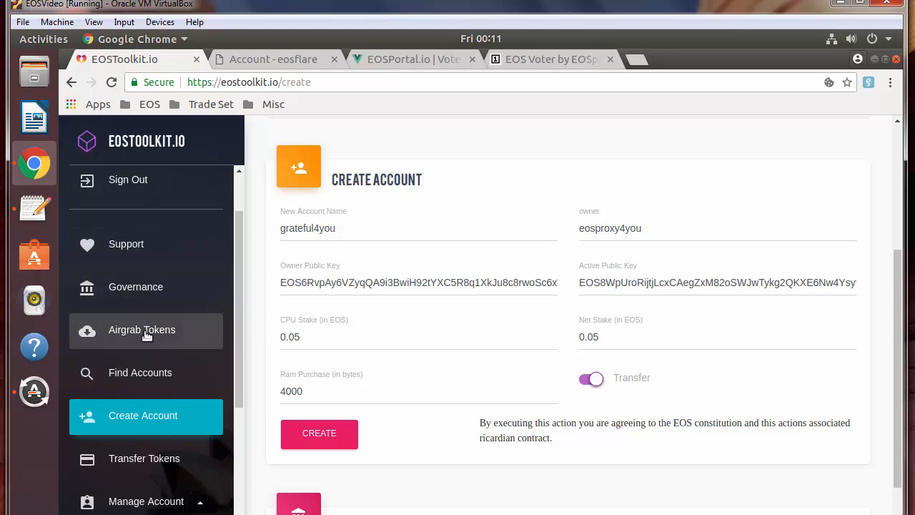
pyautogui.click(154, 470)
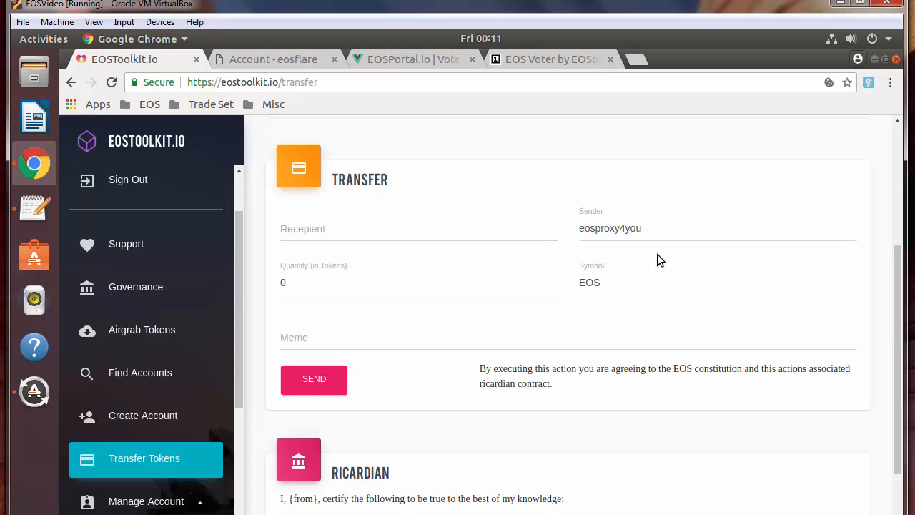
# Transfer 0.1 EOS to the recipient account with memo 'gratitude rocks!' and approve it in Scatter.
pyautogui.click(296, 228)
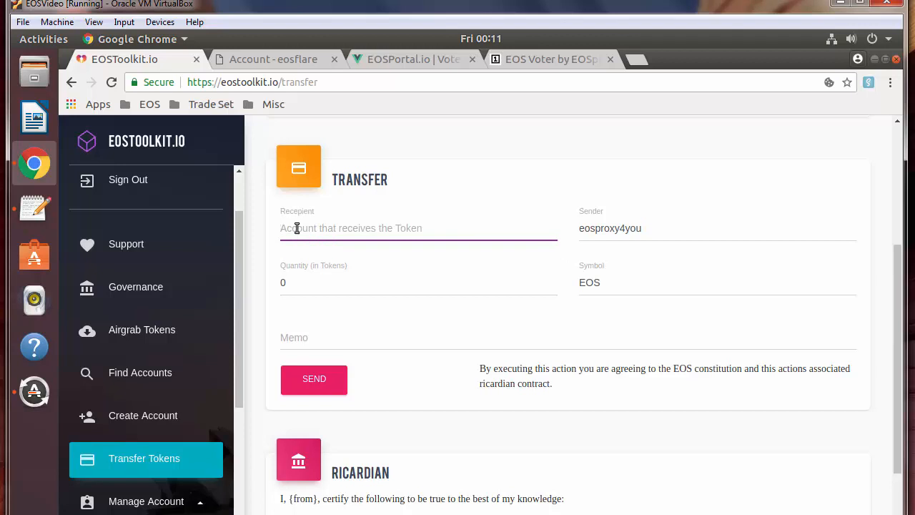
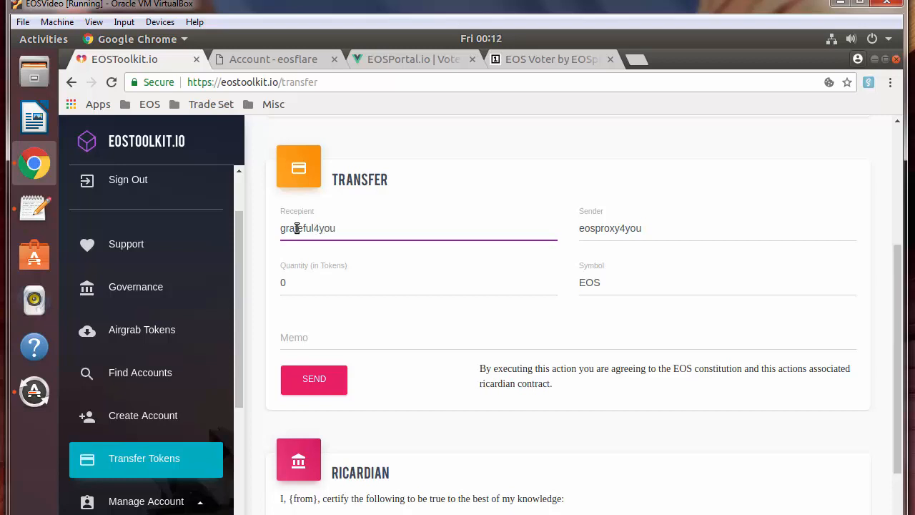
pyautogui.click(286, 282)
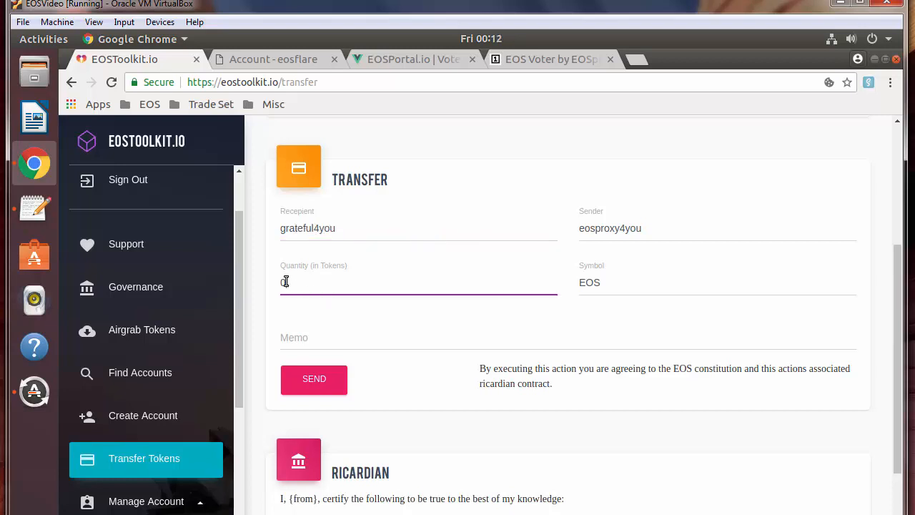
pyautogui.write('.1')
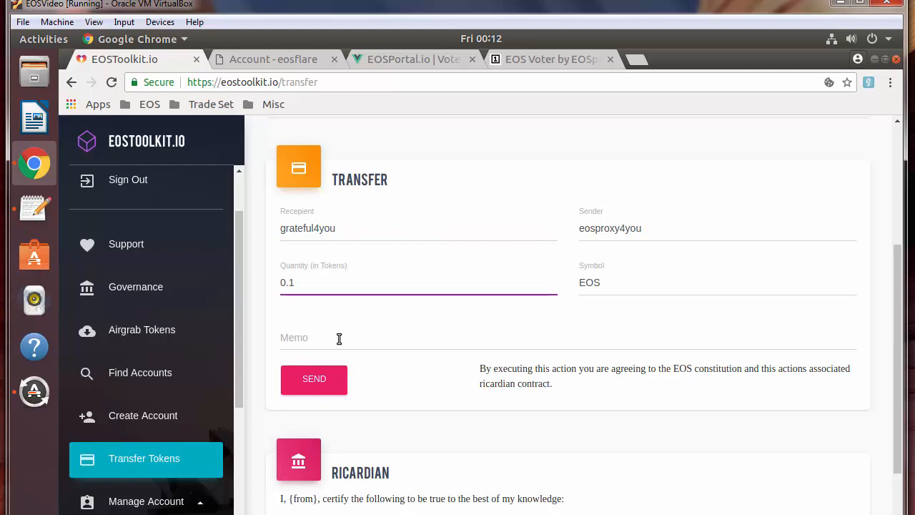
pyautogui.click(302, 338)
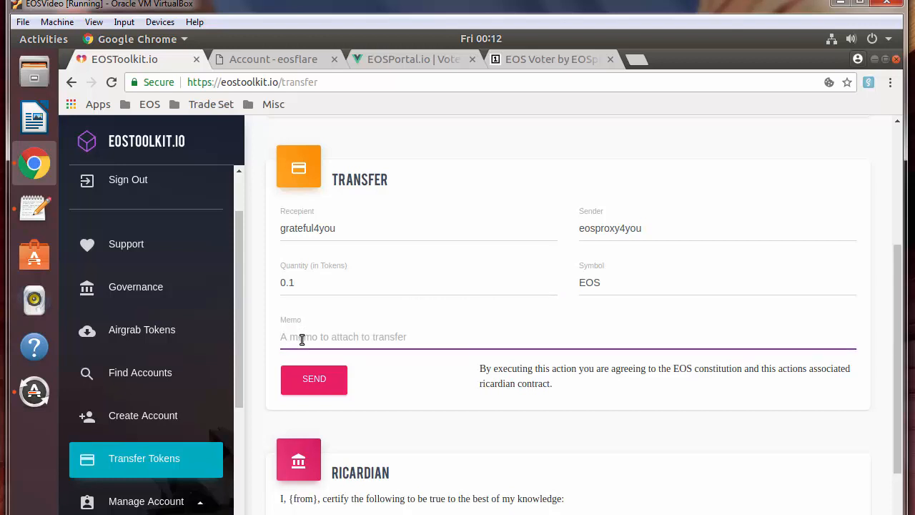
pyautogui.write('grat')
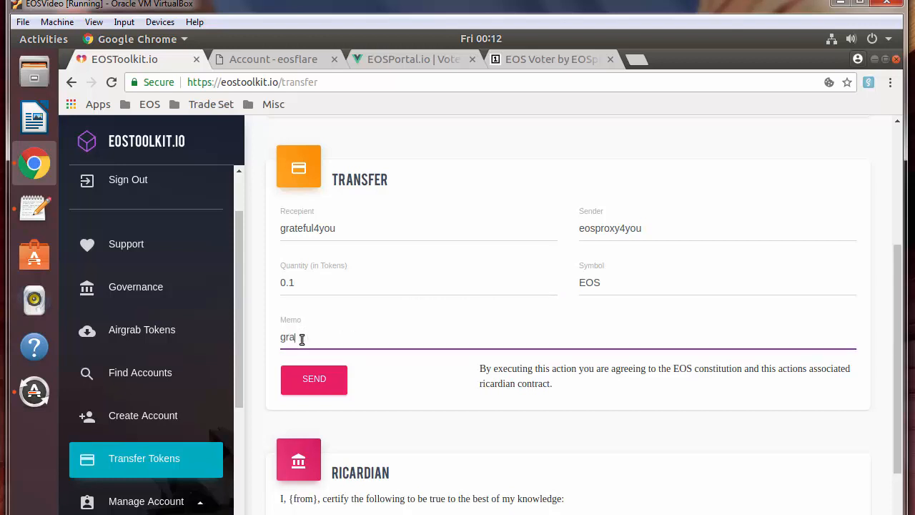
pyautogui.write('itude rocks!')
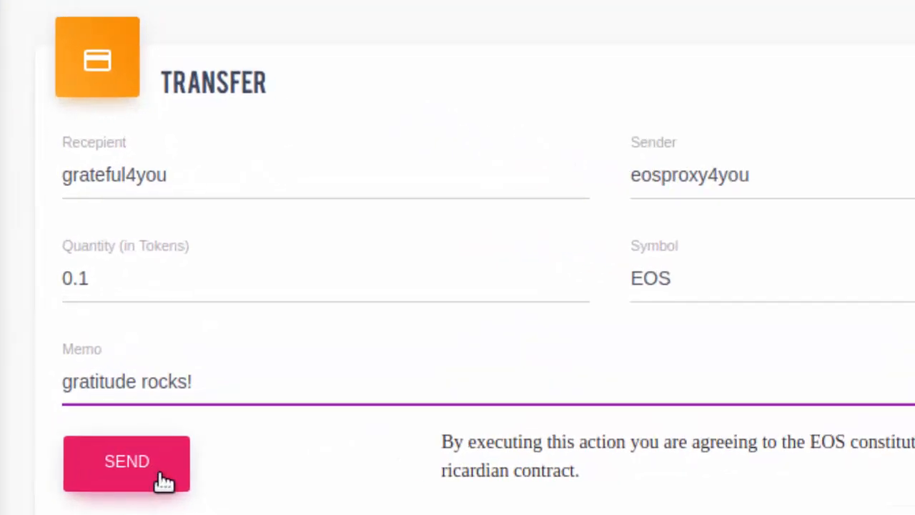
pyautogui.click(161, 476)
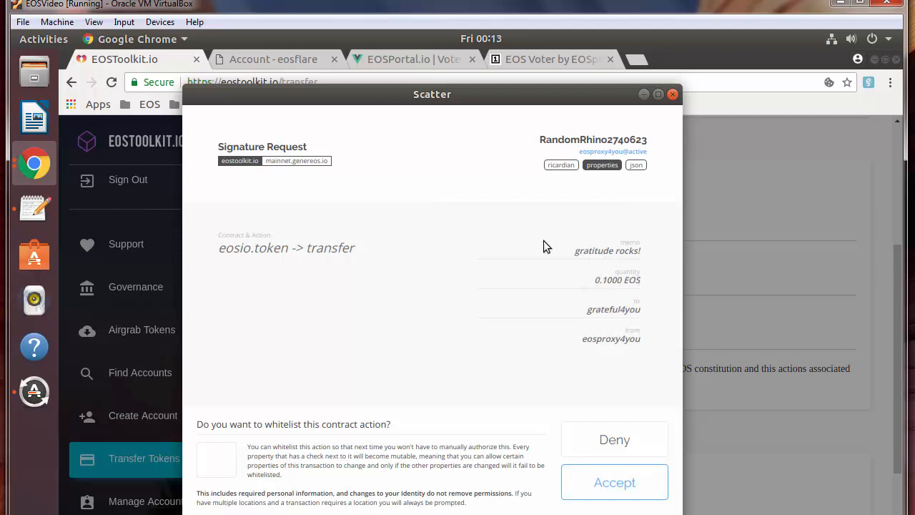
pyautogui.click(631, 486)
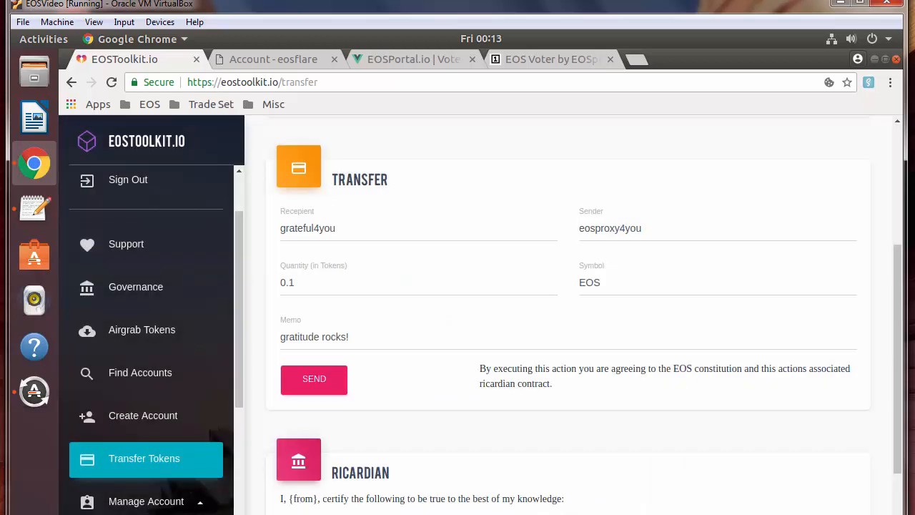
# Reload the recipient's eosflare page and confirm the 0.1 EOS arrived, totalling 0.2 EOS.
pyautogui.click(264, 62)
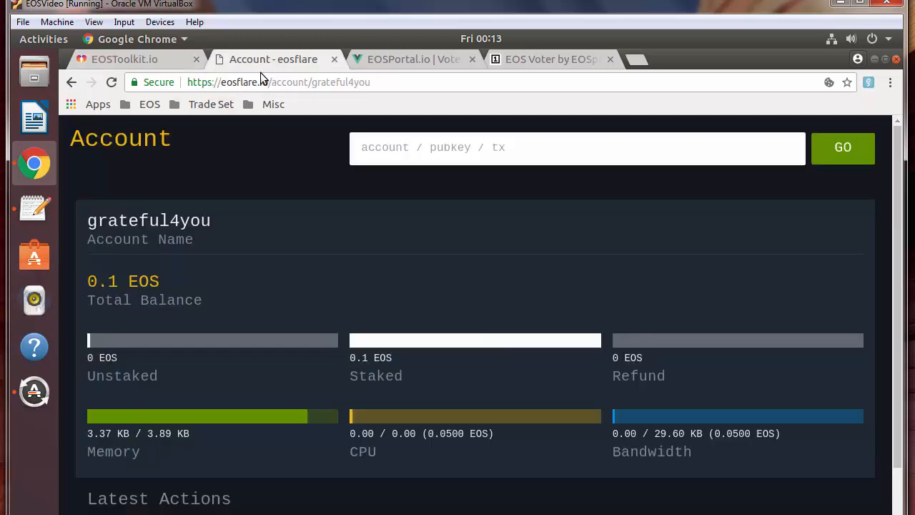
pyautogui.click(111, 83)
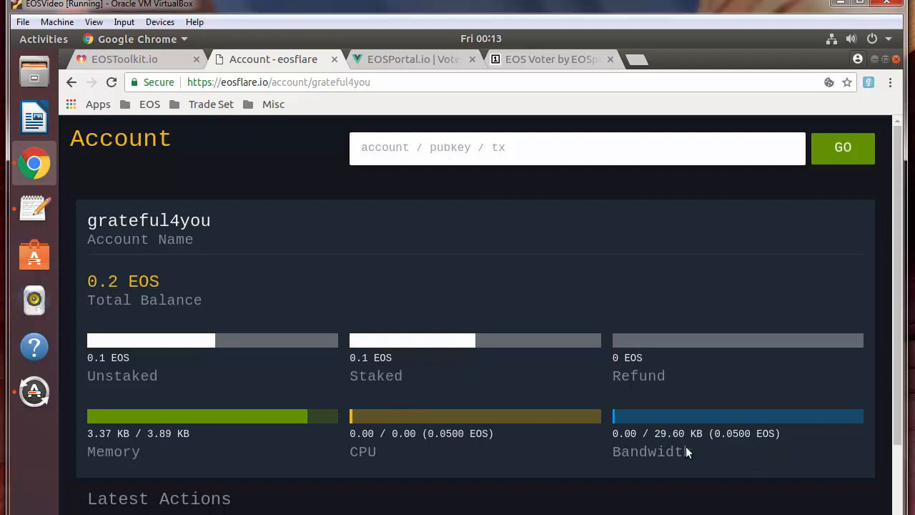
pyautogui.scroll(-3, 384, 490)
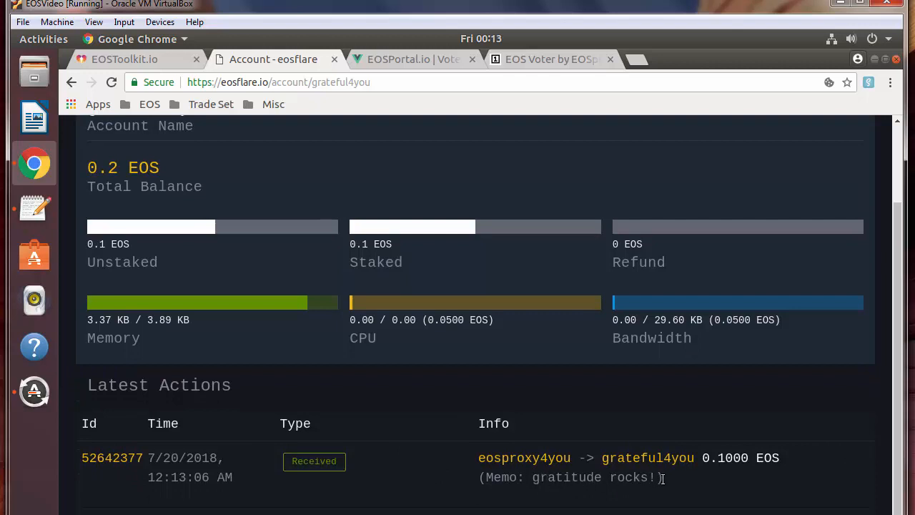
pyautogui.scroll(3, 302, 370)
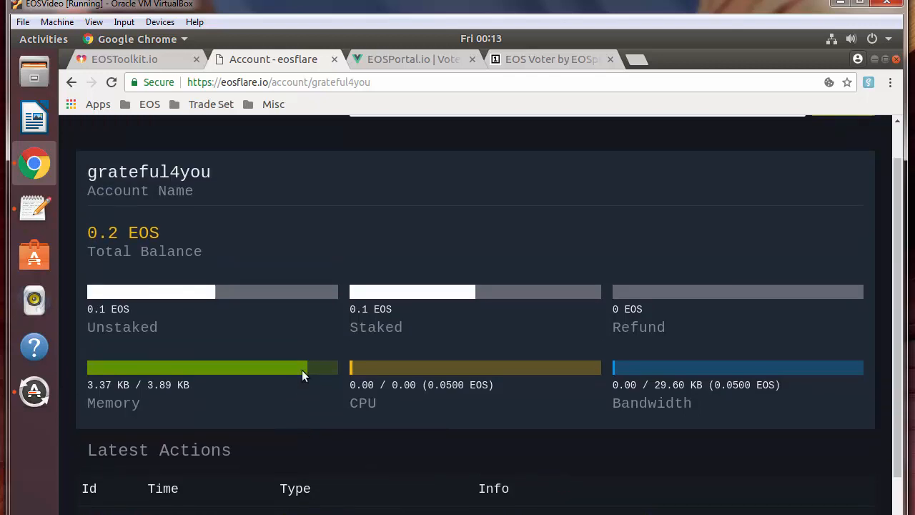
# Back in EOSToolkit.io, open the Delegate (Stake) form under Manage Account.
pyautogui.click(131, 58)
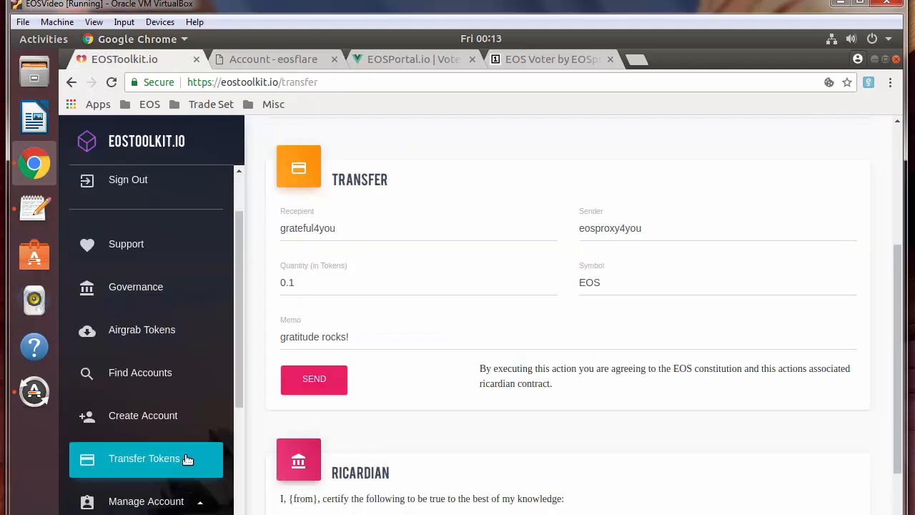
pyautogui.click(200, 504)
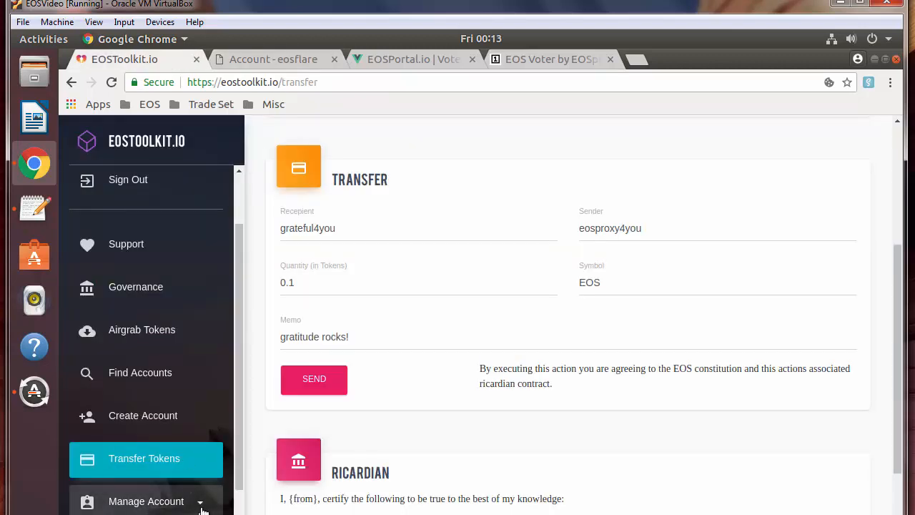
pyautogui.click(201, 509)
pyautogui.scroll(-4, 149, 431)
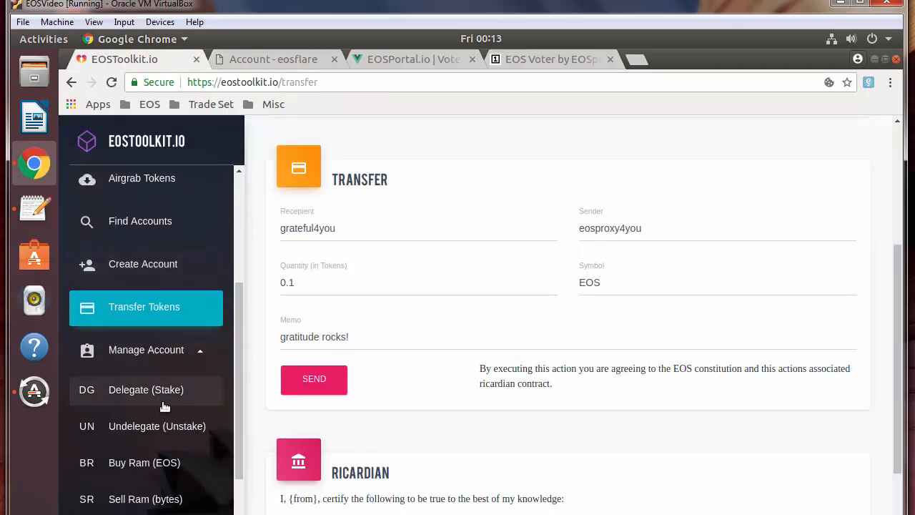
pyautogui.click(143, 392)
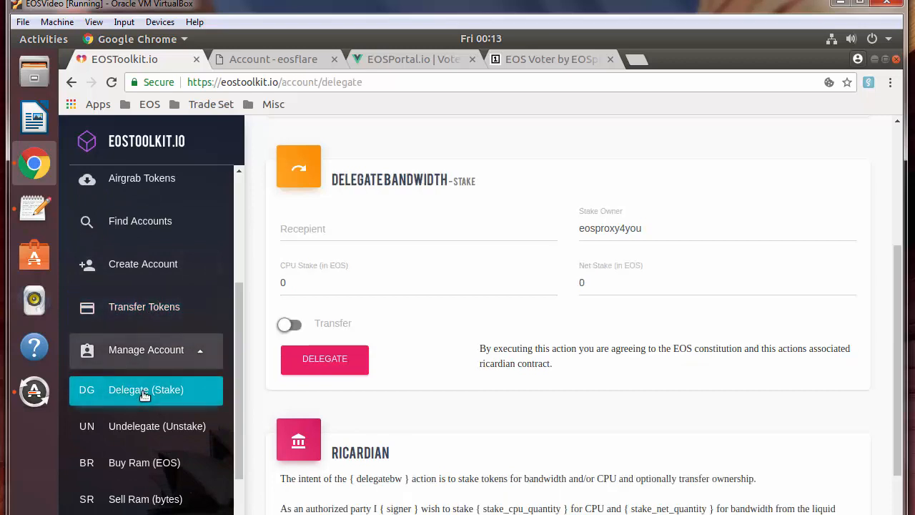
pyautogui.click(143, 431)
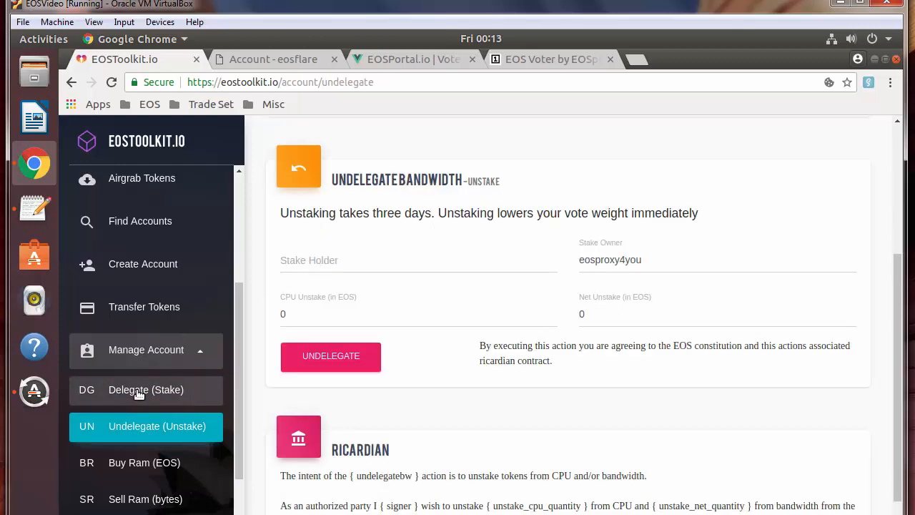
pyautogui.click(139, 394)
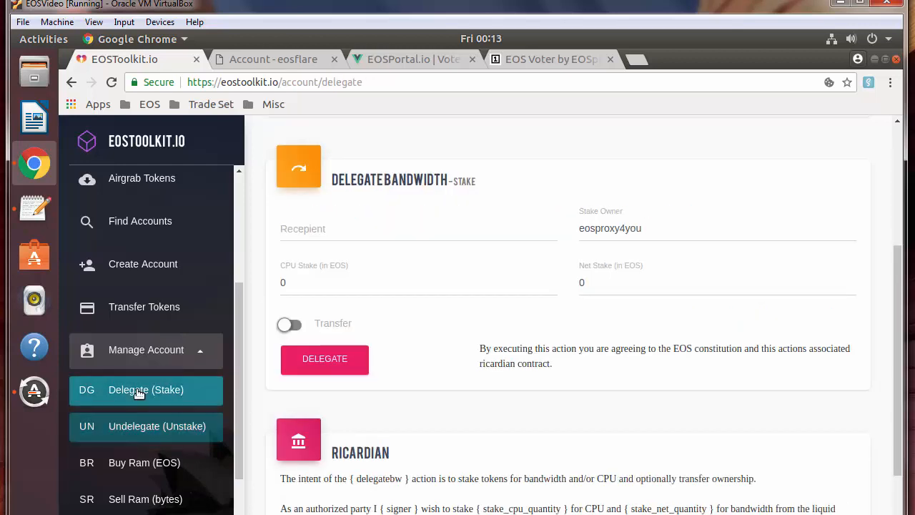
# Delegate 0.05 EOS CPU and 0.05 EOS net to the recipient with Transfer on, and submit.
pyautogui.click(306, 230)
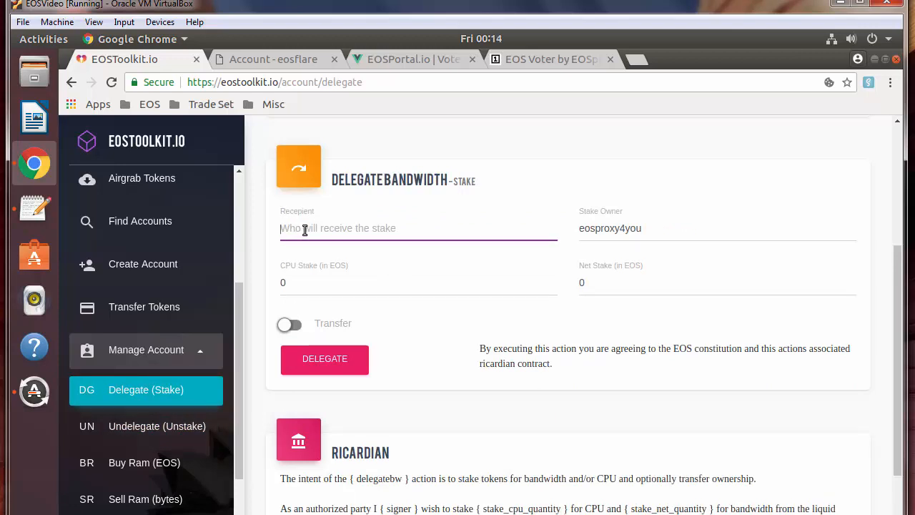
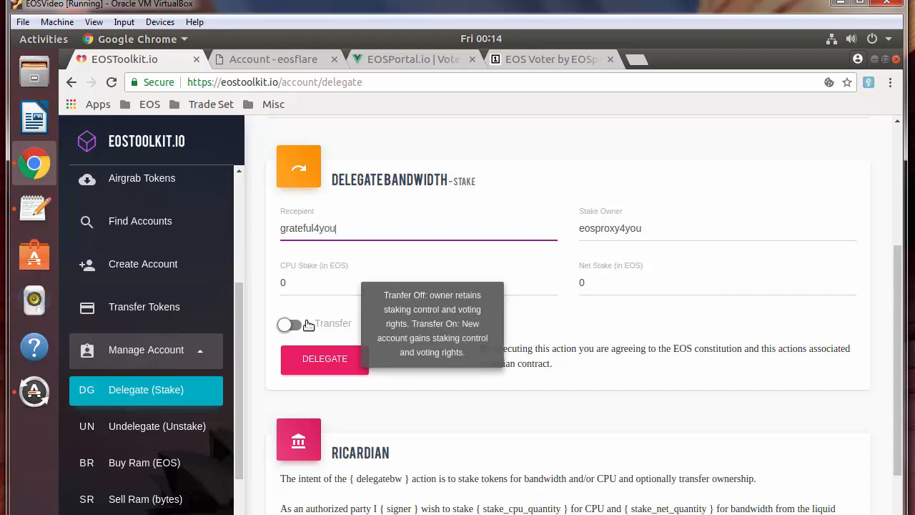
pyautogui.click(284, 282)
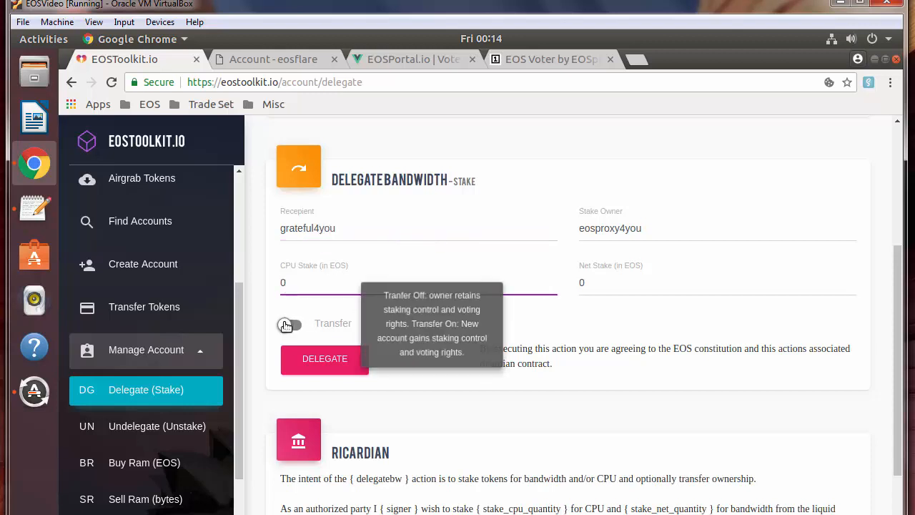
pyautogui.write('.05')
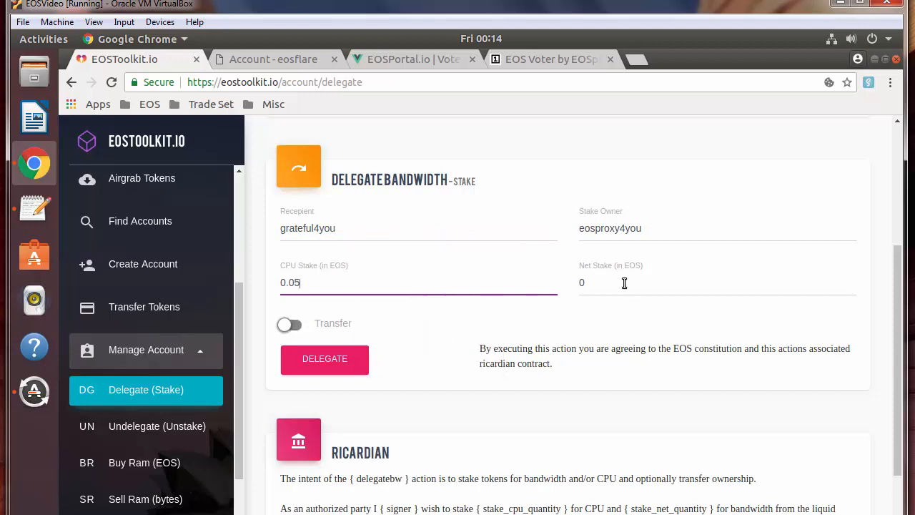
pyautogui.click(590, 283)
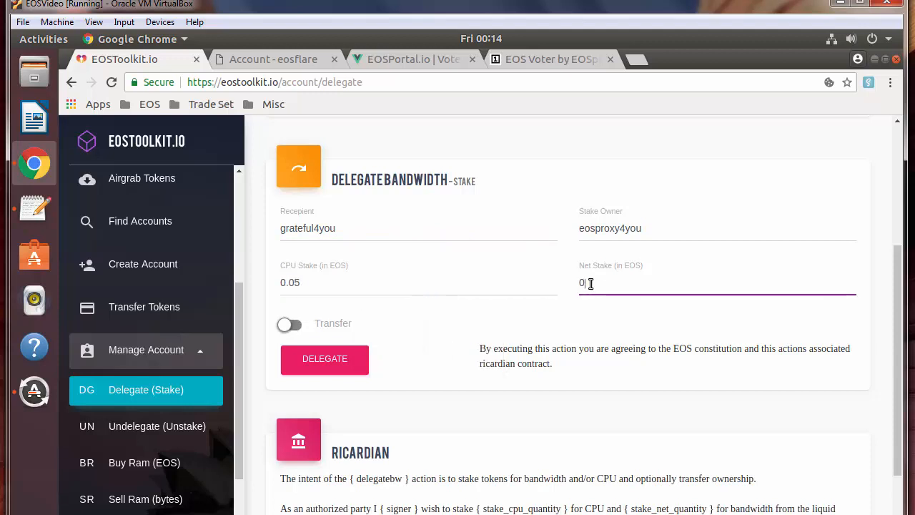
pyautogui.write('.05')
pyautogui.moveTo(325, 326)
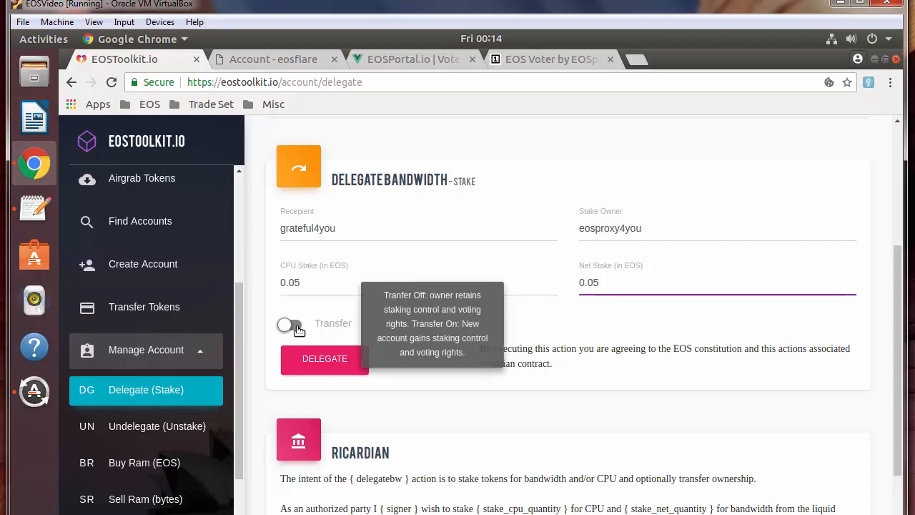
pyautogui.click(292, 325)
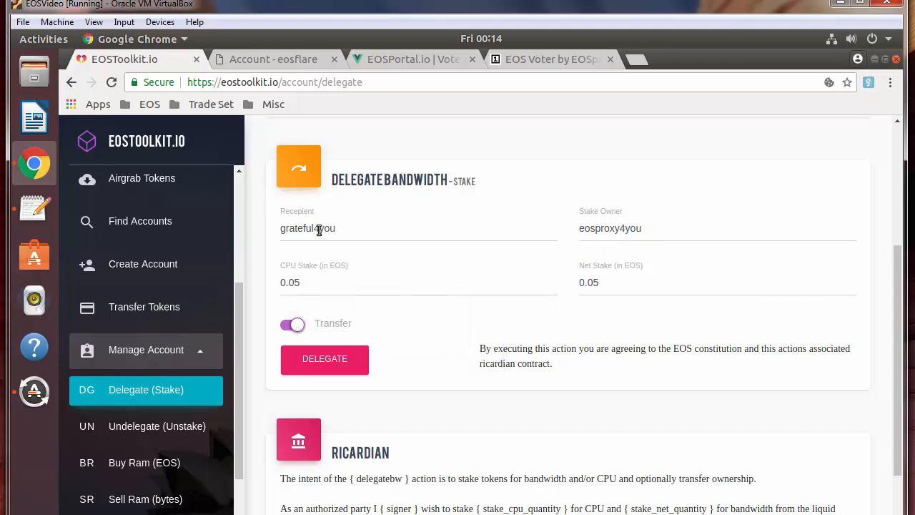
pyautogui.click(338, 368)
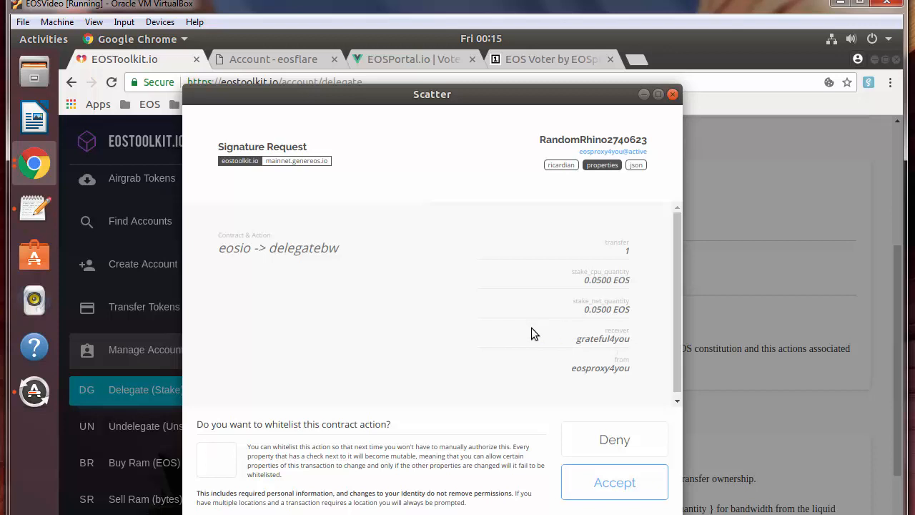
# Approve the stake delegation in Scatter, dismiss the success message, and view the recipient on eosflare.
pyautogui.click(614, 483)
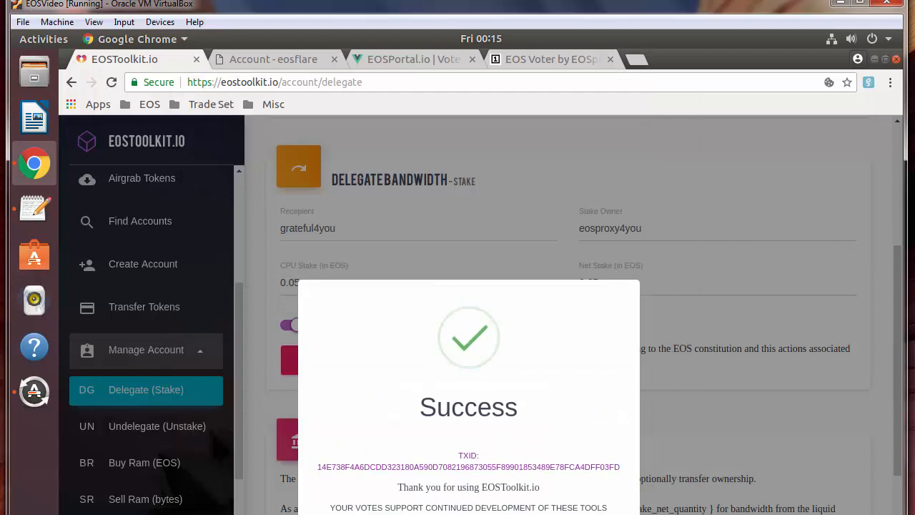
pyautogui.click(466, 513)
pyautogui.click(245, 56)
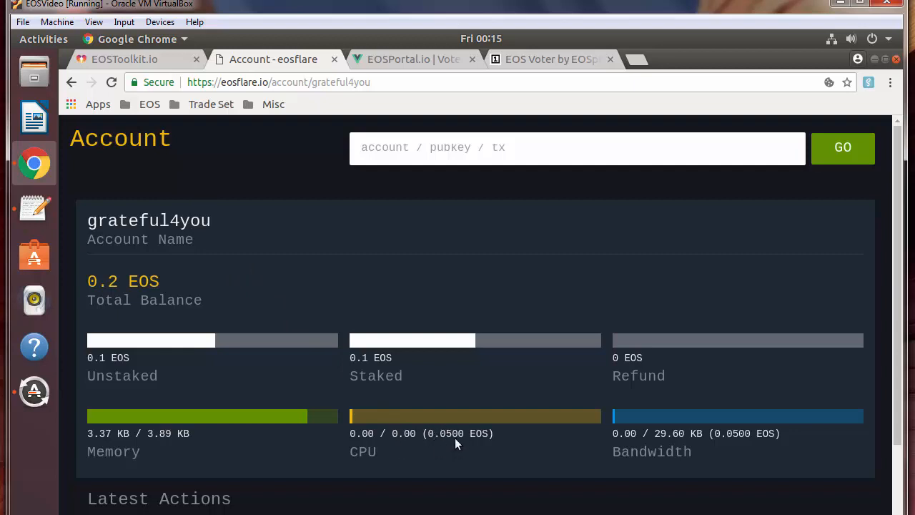
# Reload the recipient's eosflare page to confirm 0.2 EOS staked, then return to EOSToolkit.io.
pyautogui.click(111, 83)
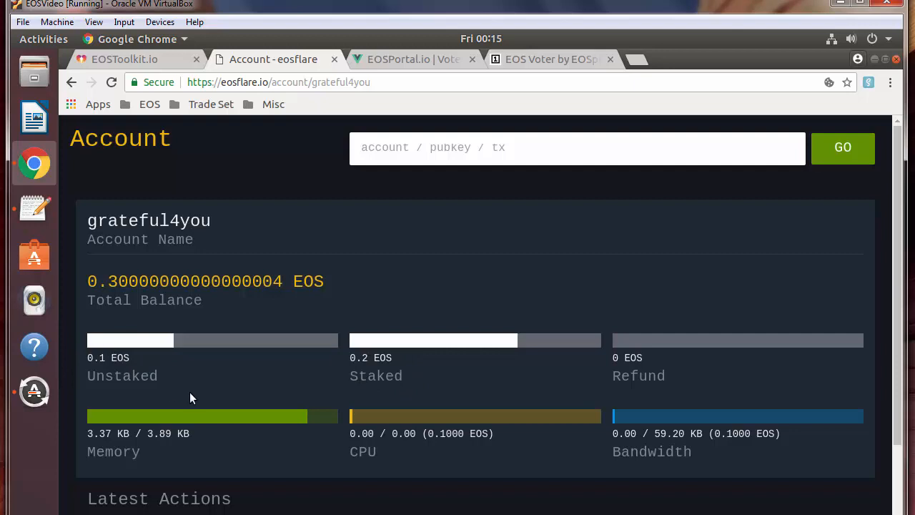
pyautogui.scroll(-1, 204, 386)
pyautogui.scroll(-1, 225, 365)
pyautogui.hotkey('ctrl', 'shift', 'Tab')
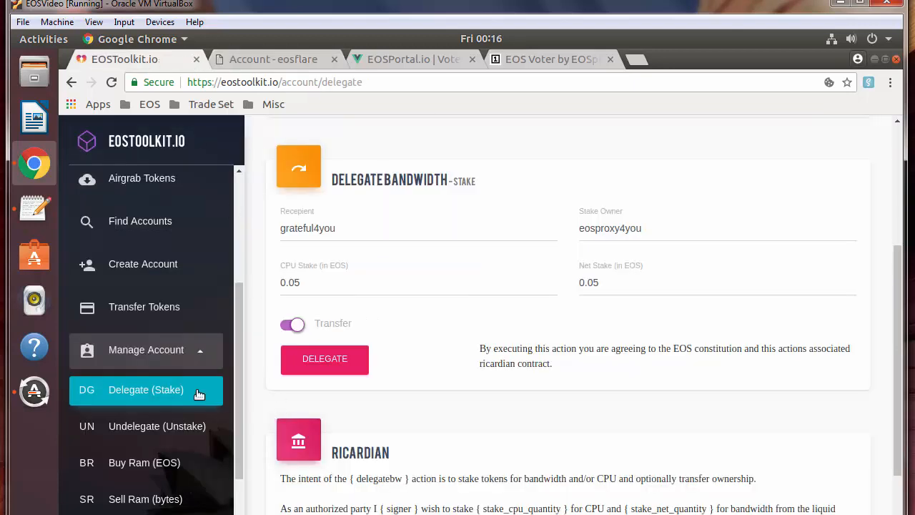
pyautogui.click(138, 435)
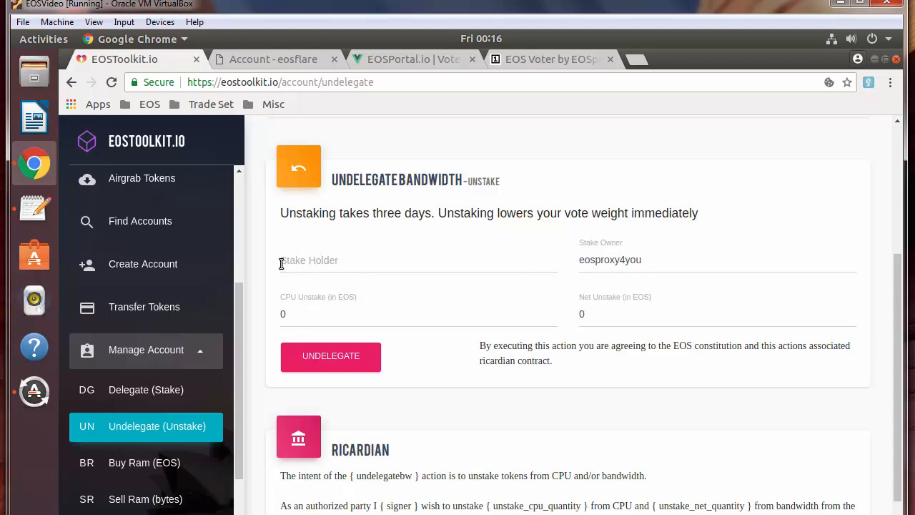
pyautogui.click(132, 394)
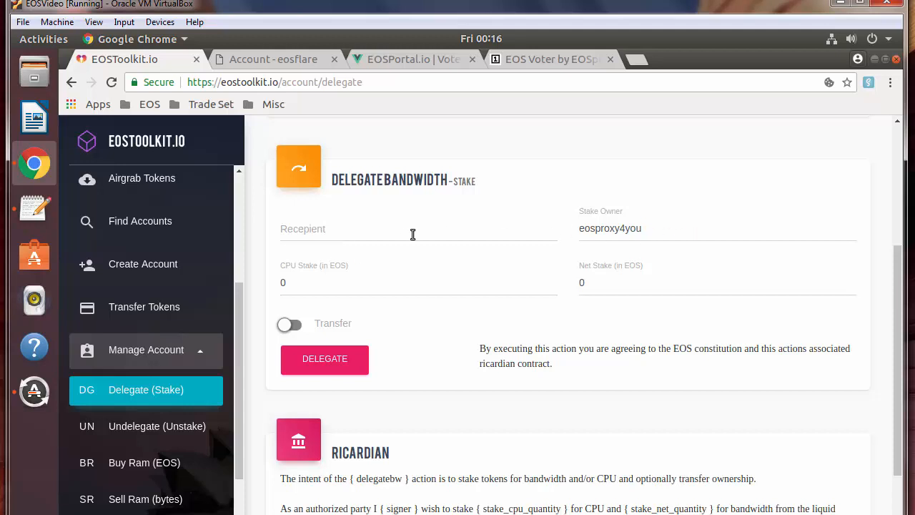
pyautogui.click(131, 431)
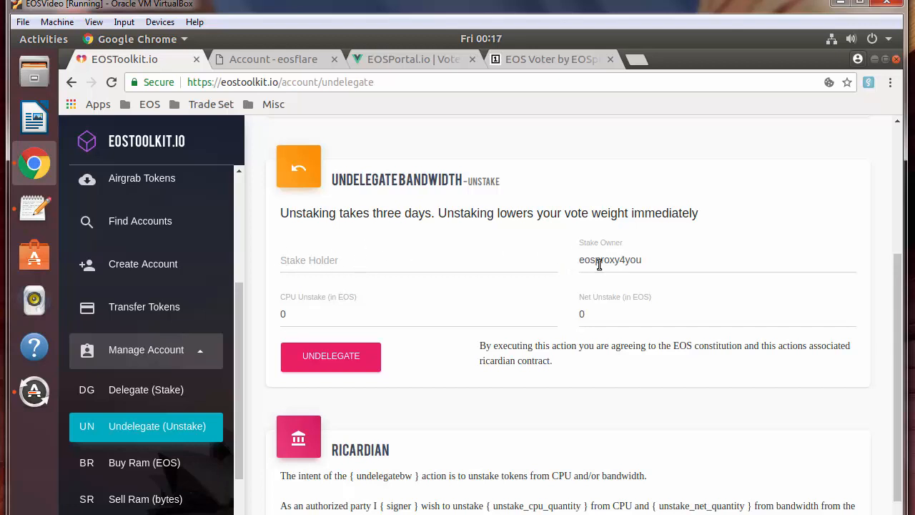
pyautogui.click(295, 261)
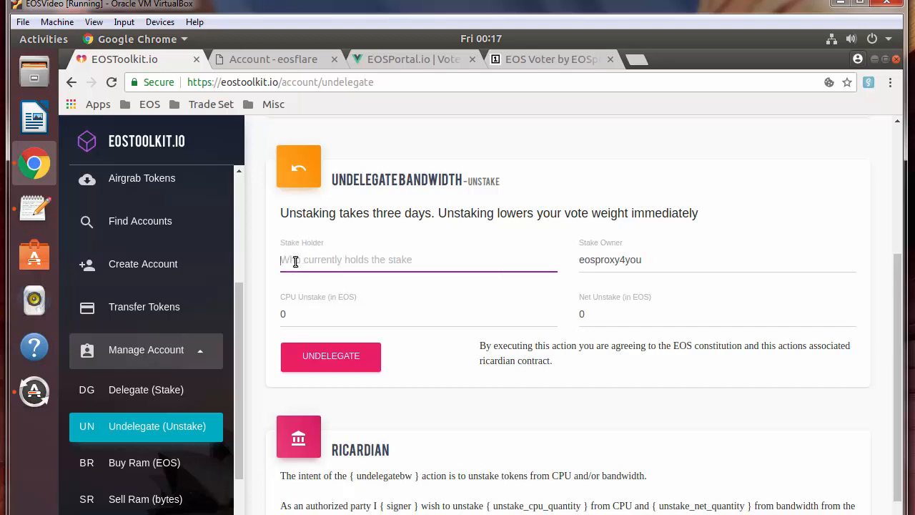
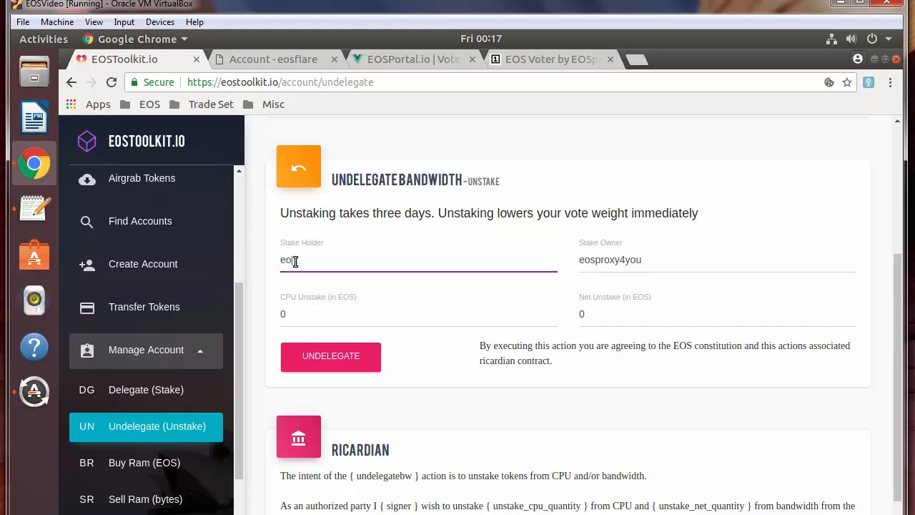
pyautogui.click(266, 63)
pyautogui.scroll(2, 347, 175)
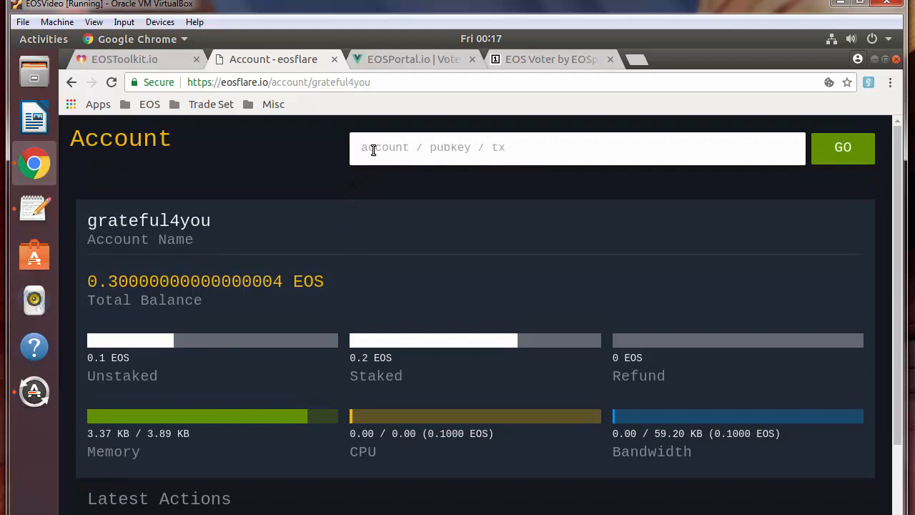
pyautogui.click(372, 149)
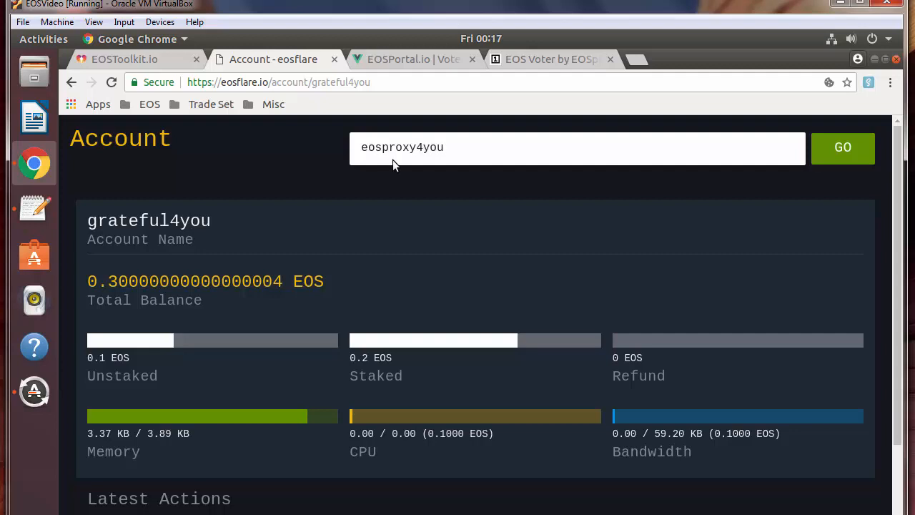
pyautogui.click(831, 151)
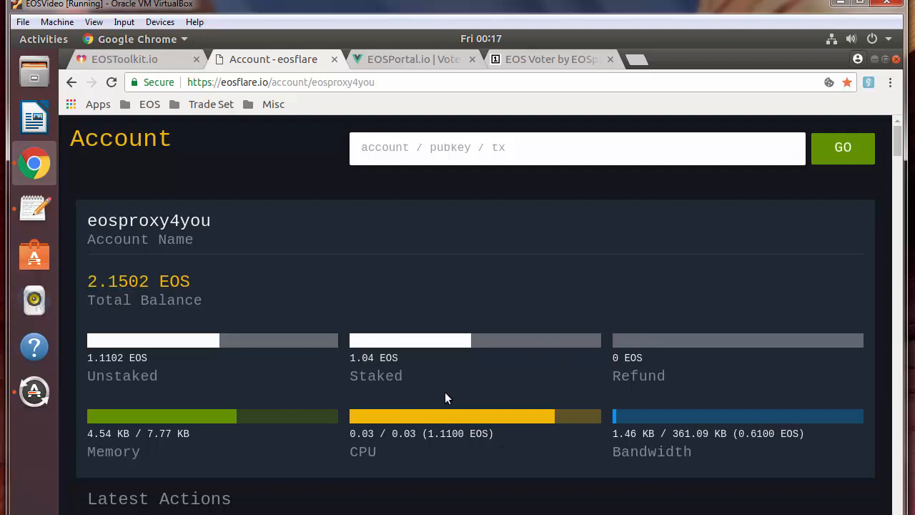
pyautogui.scroll(-3, 444, 391)
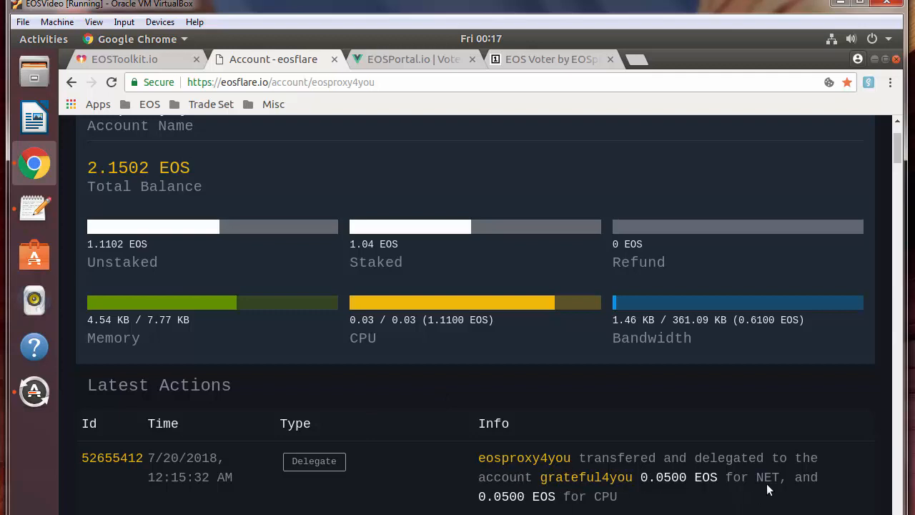
pyautogui.scroll(-2, 429, 472)
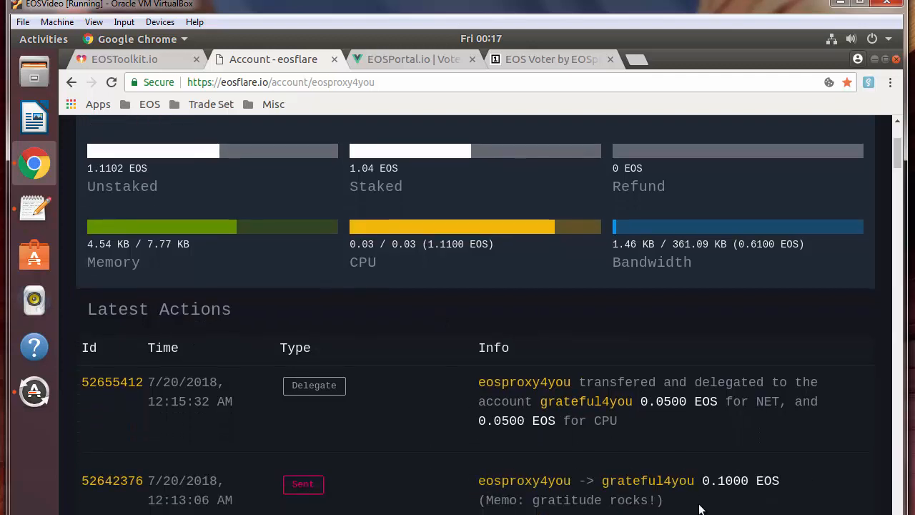
pyautogui.scroll(2, 385, 448)
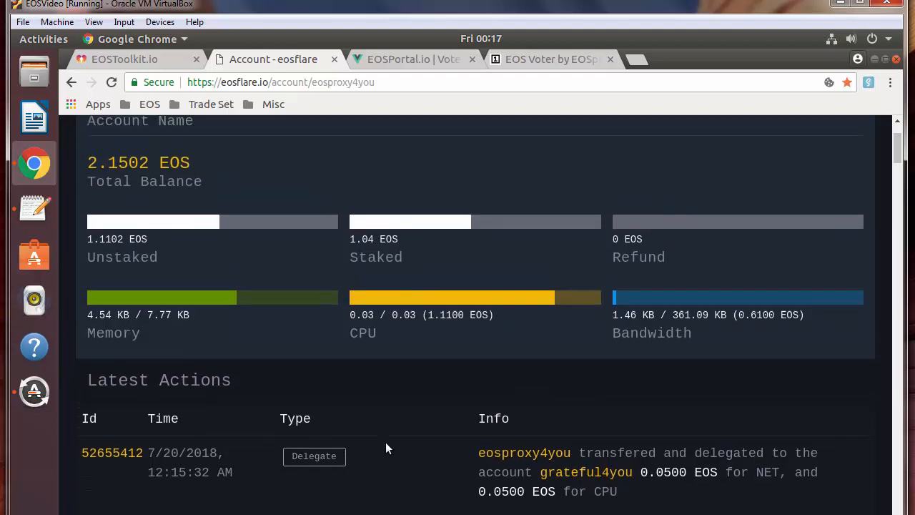
pyautogui.scroll(3, 385, 447)
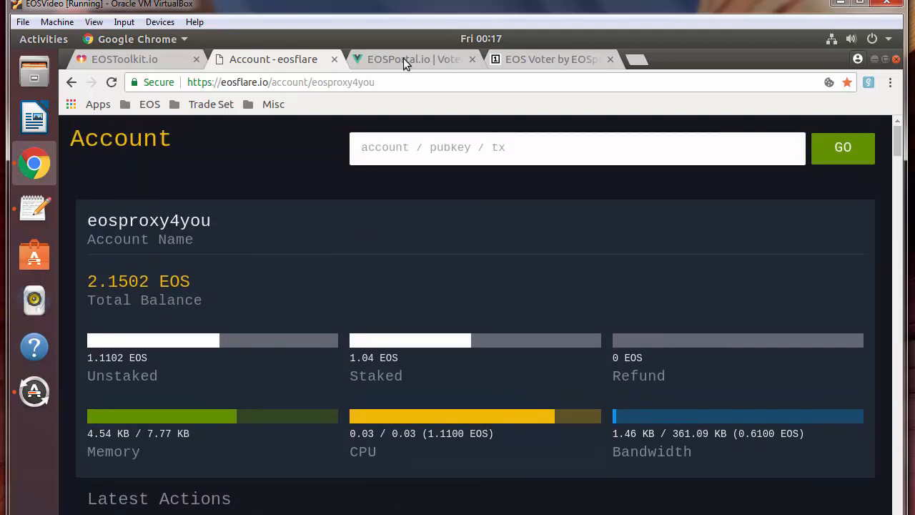
pyautogui.click(145, 58)
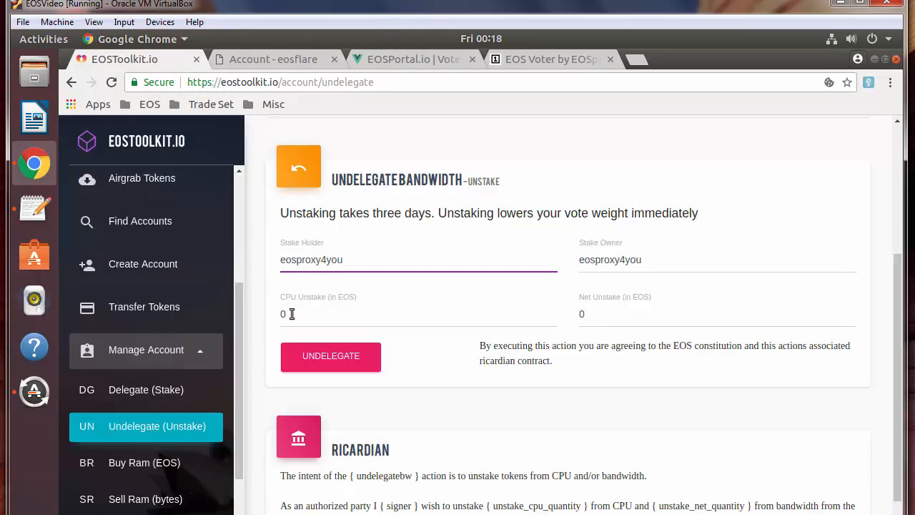
pyautogui.click(265, 55)
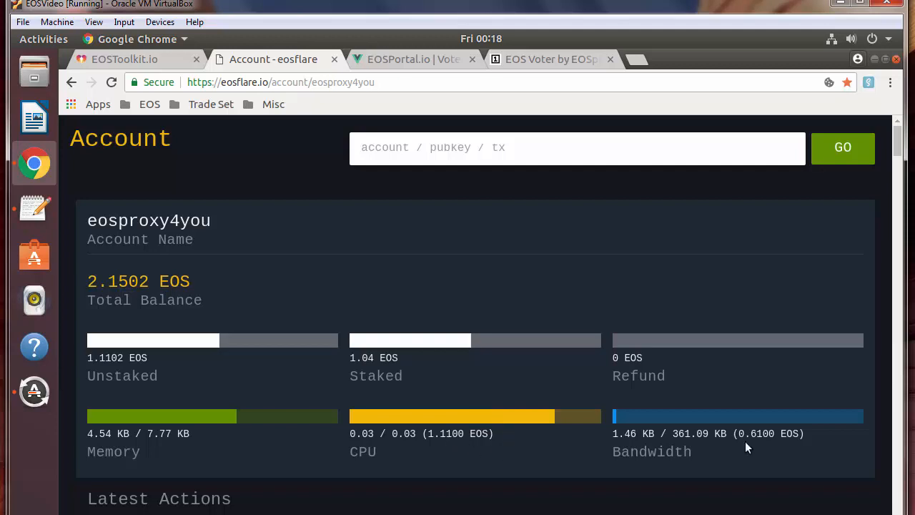
pyautogui.click(151, 59)
pyautogui.click(289, 308)
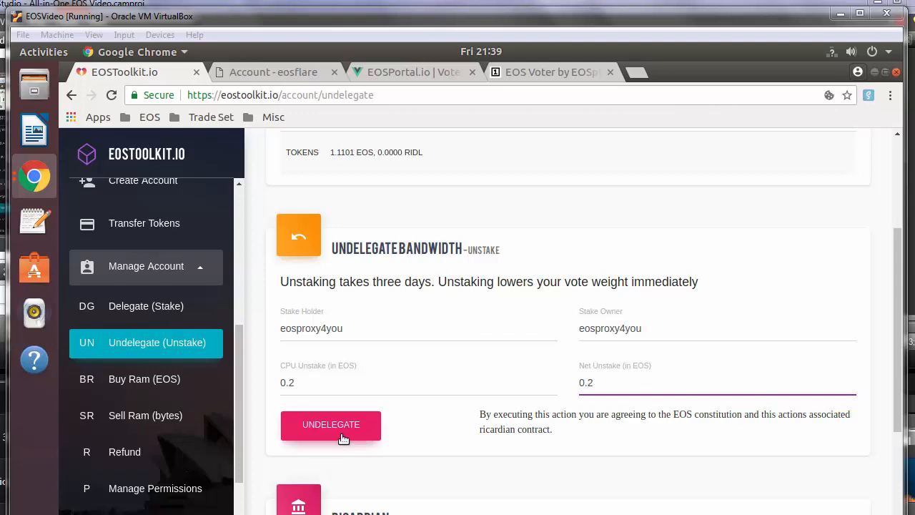
pyautogui.click(342, 434)
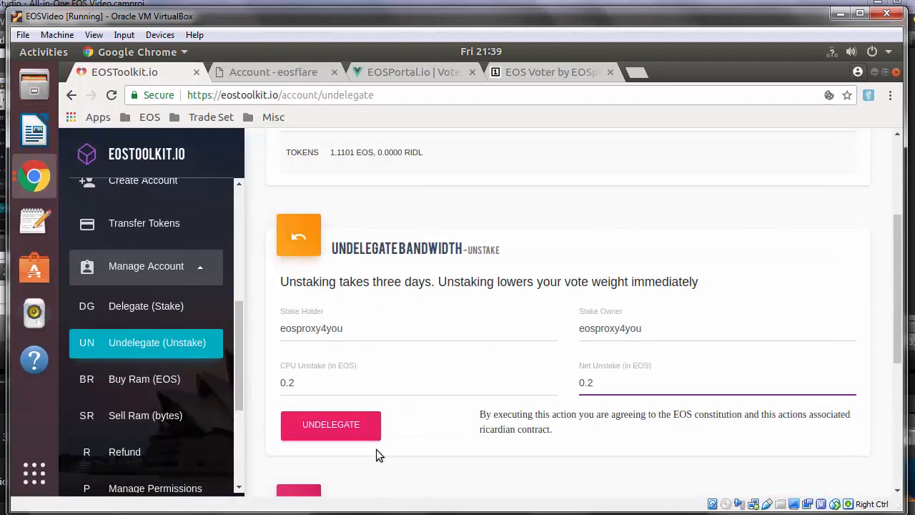
pyautogui.click(338, 427)
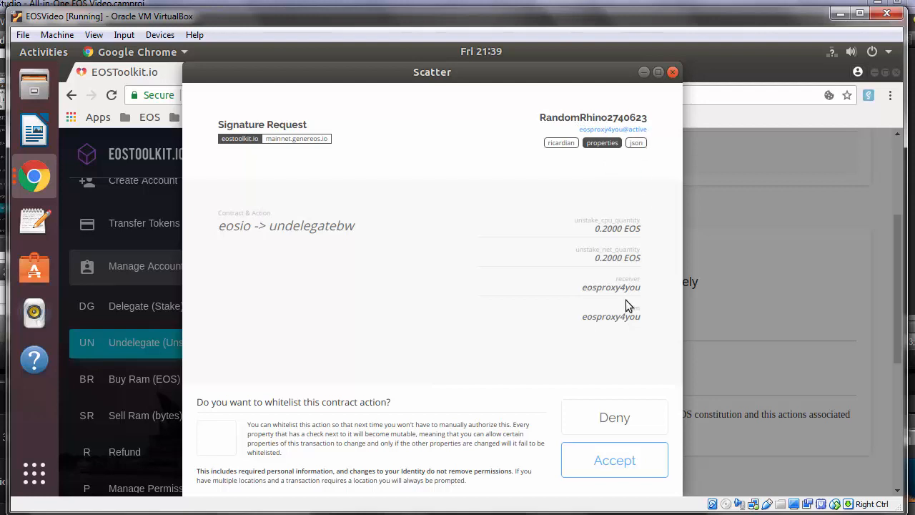
pyautogui.click(615, 460)
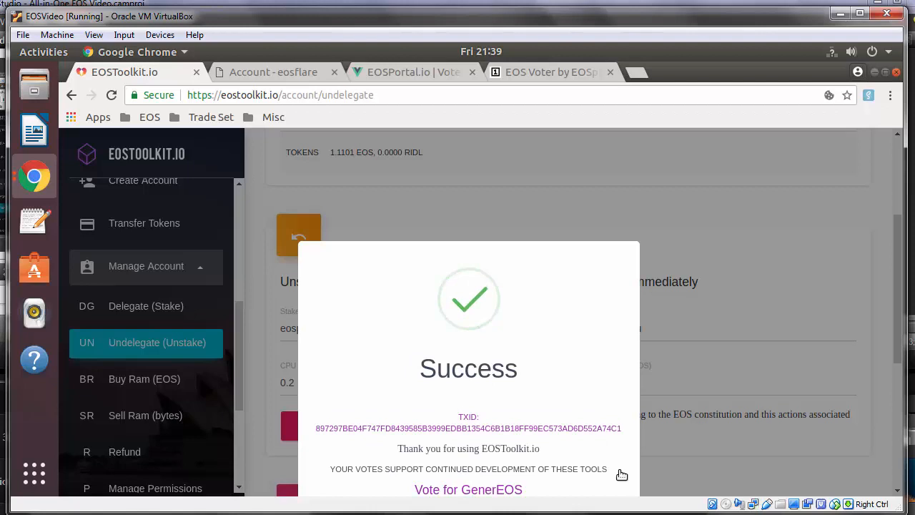
pyautogui.click(264, 75)
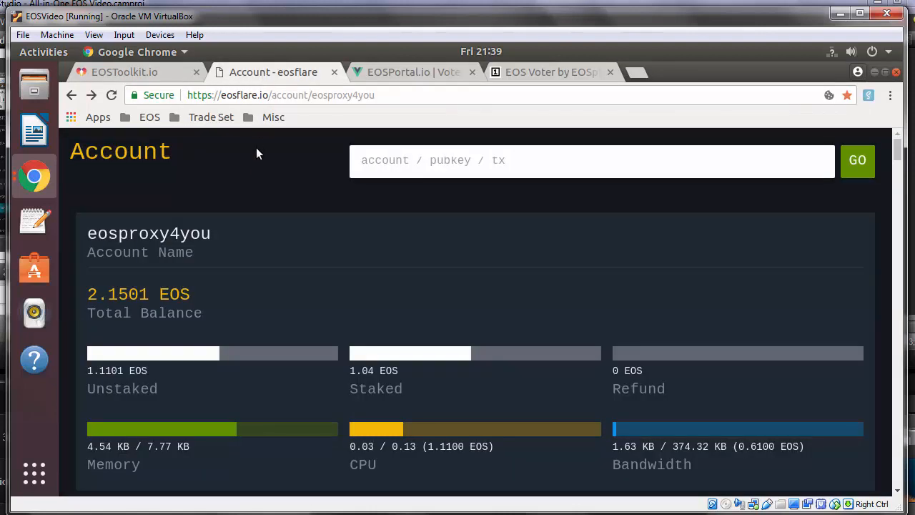
pyautogui.click(112, 96)
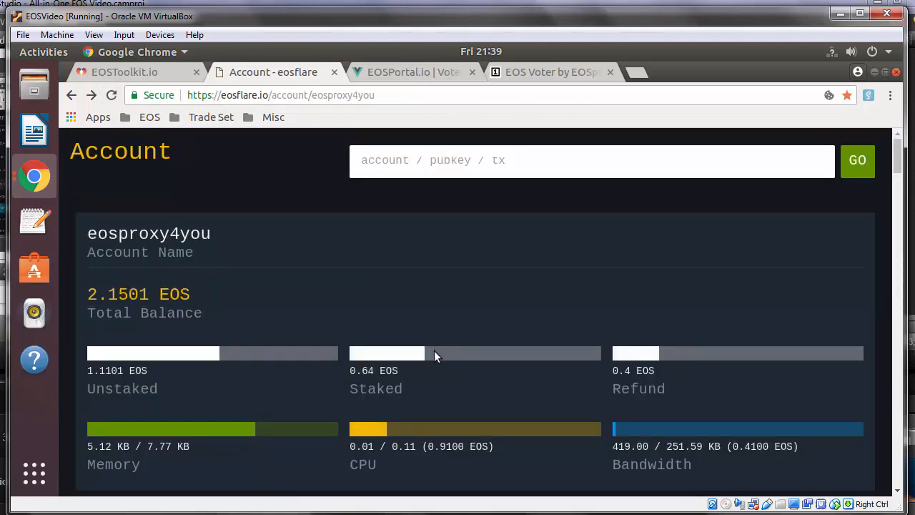
pyautogui.scroll(-1, 434, 350)
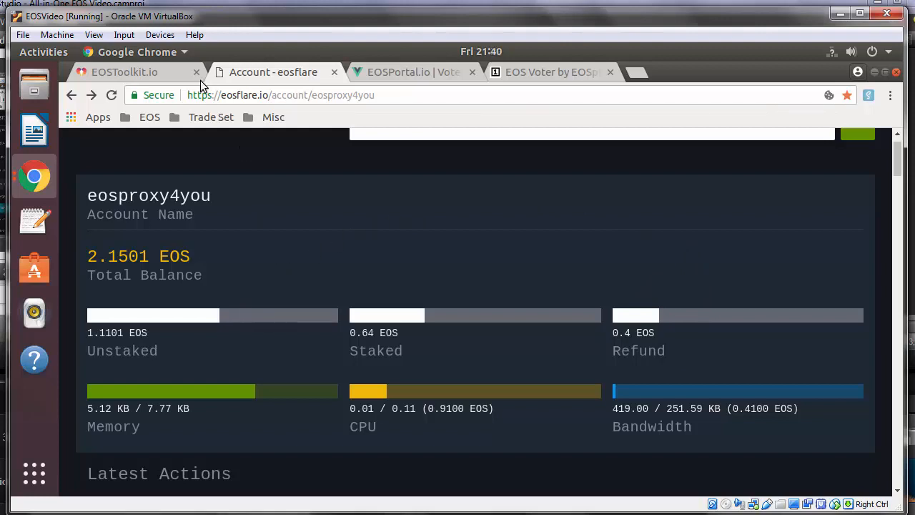
pyautogui.click(158, 70)
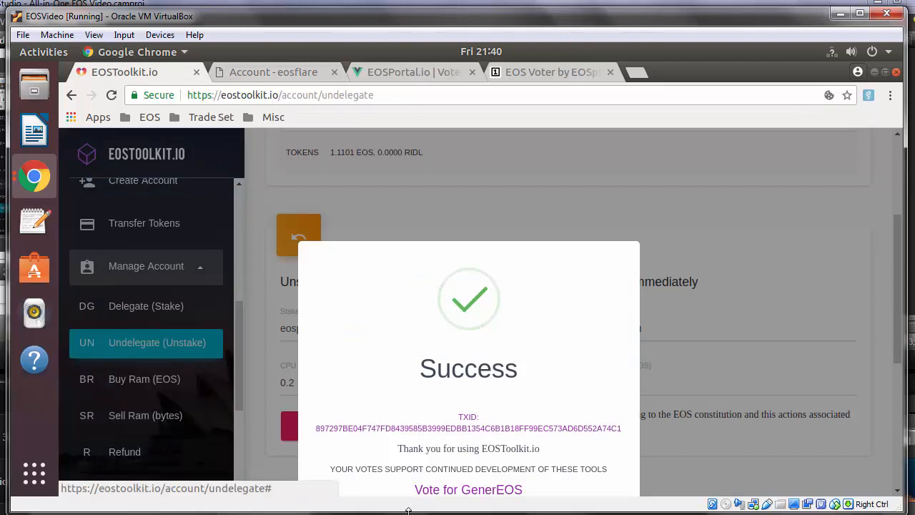
pyautogui.moveTo(410, 511); pyautogui.dragTo(411, 514)
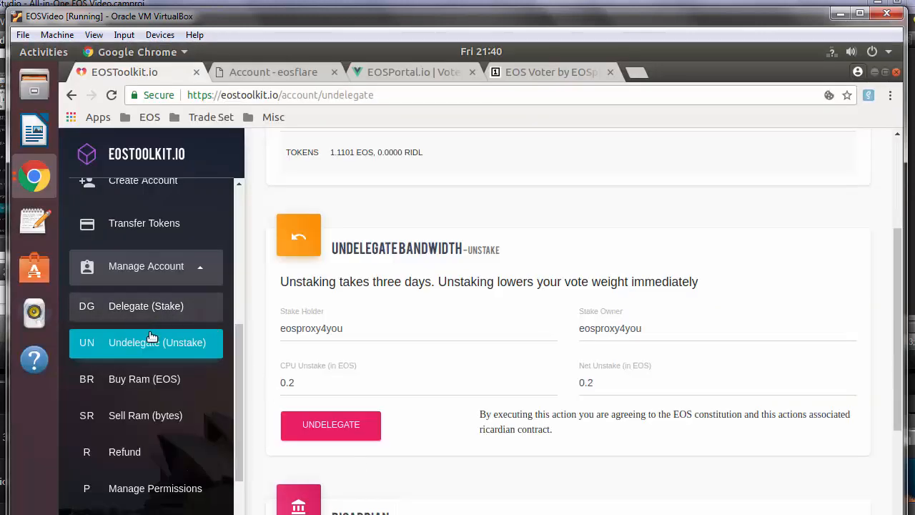
pyautogui.click(126, 455)
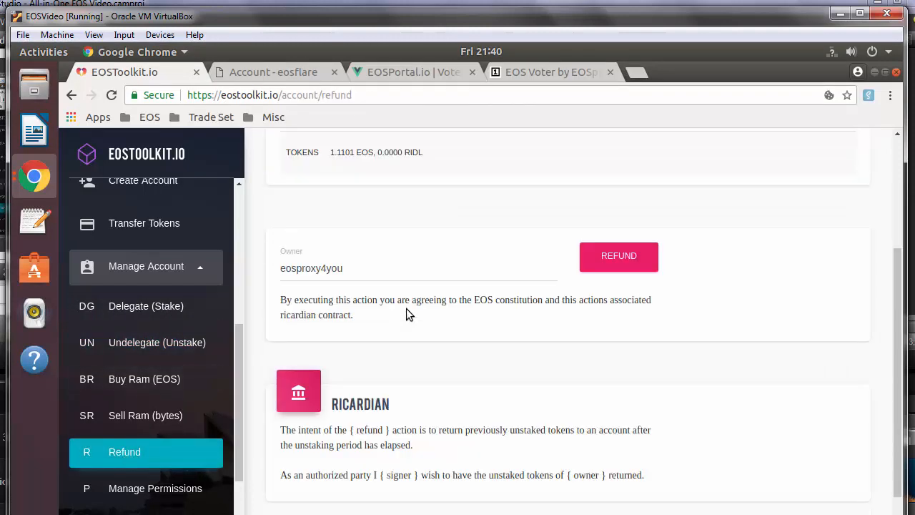
pyautogui.scroll(1, 406, 308)
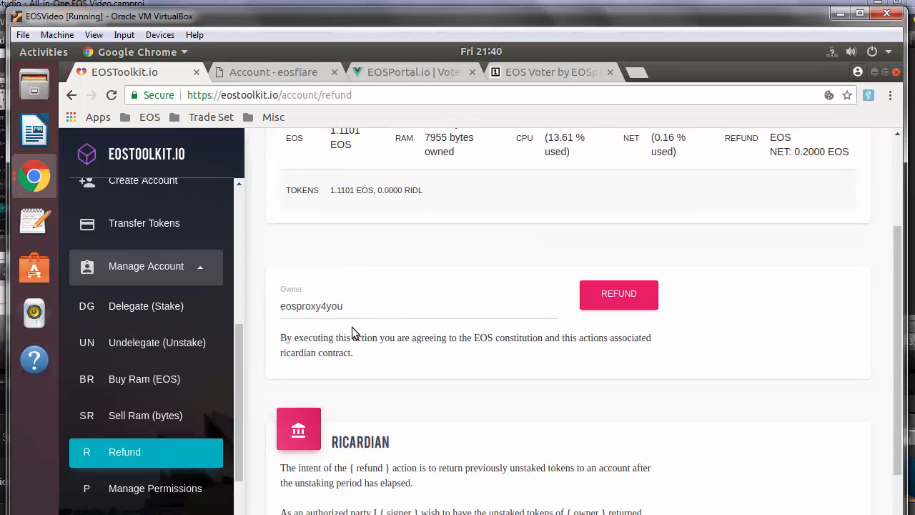
pyautogui.click(286, 72)
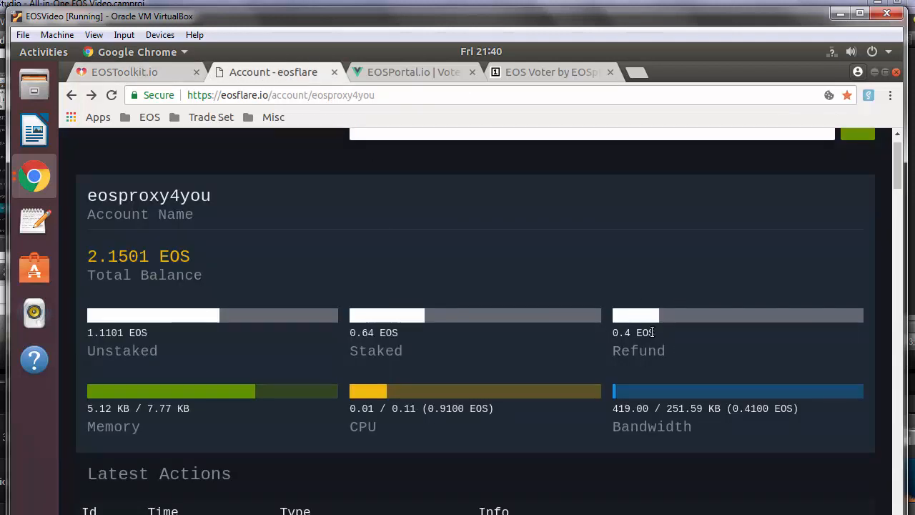
pyautogui.click(146, 71)
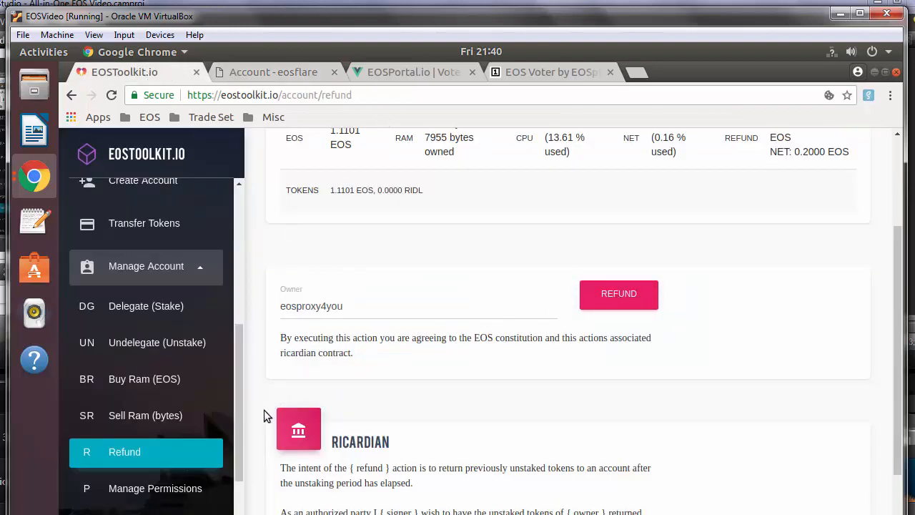
pyautogui.click(141, 381)
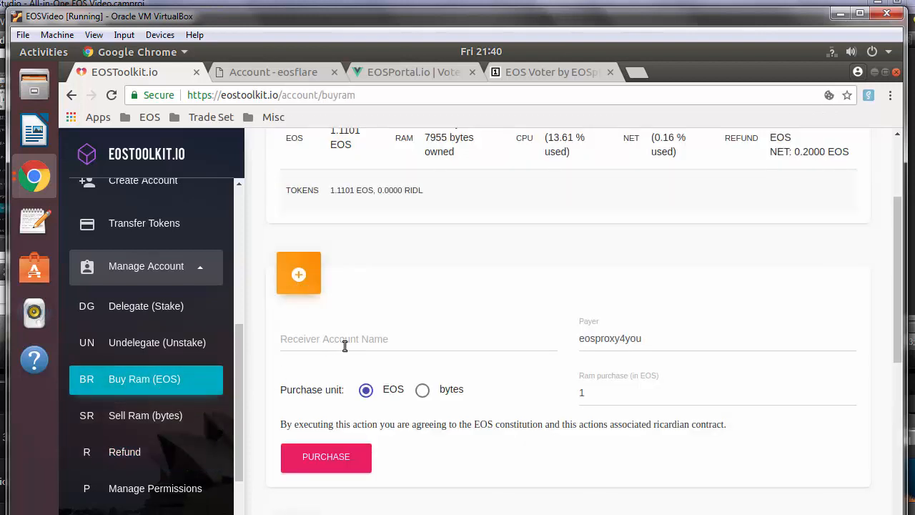
pyautogui.scroll(-2, 377, 300)
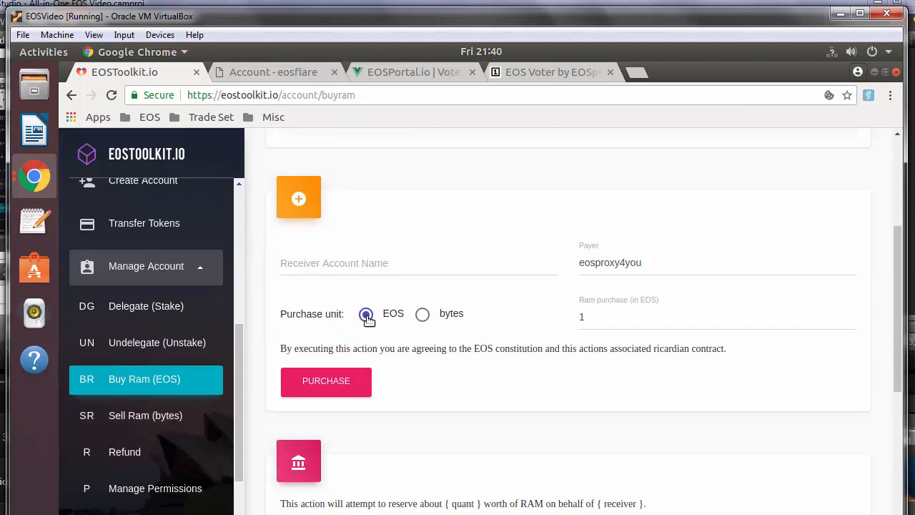
pyautogui.click(423, 315)
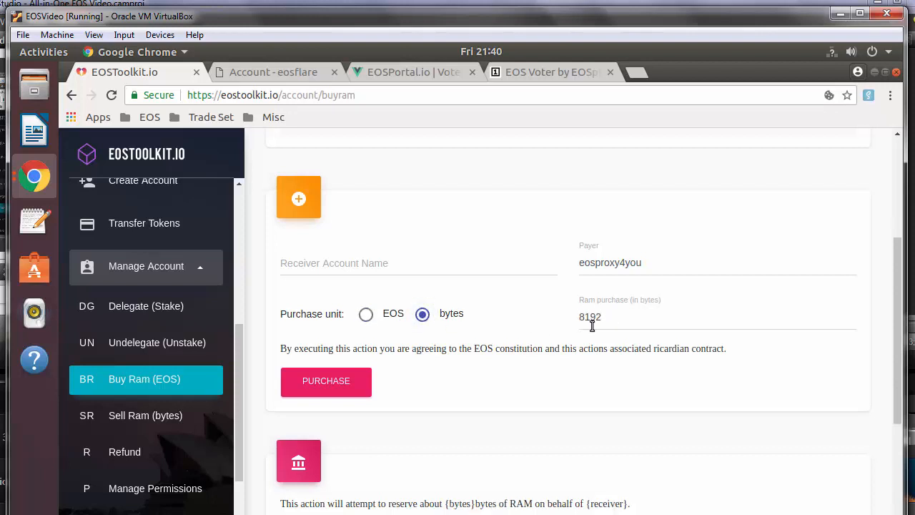
pyautogui.click(366, 314)
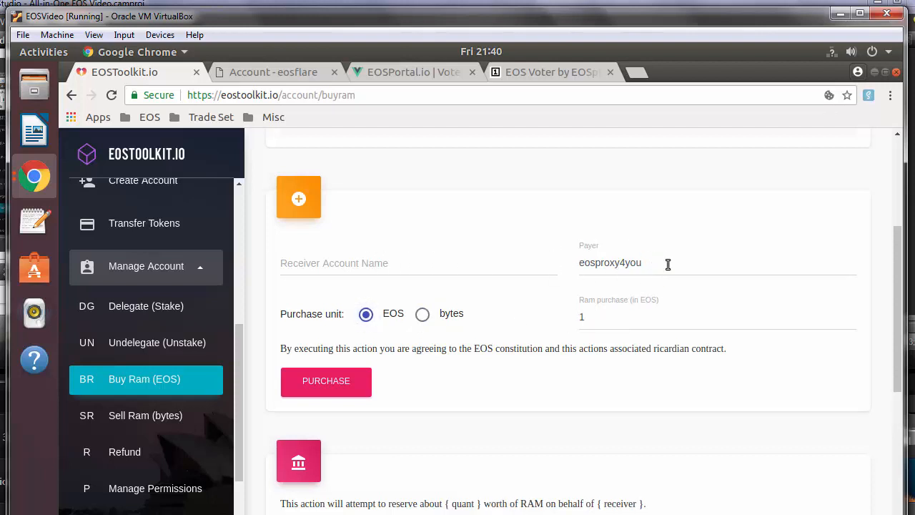
pyautogui.click(296, 264)
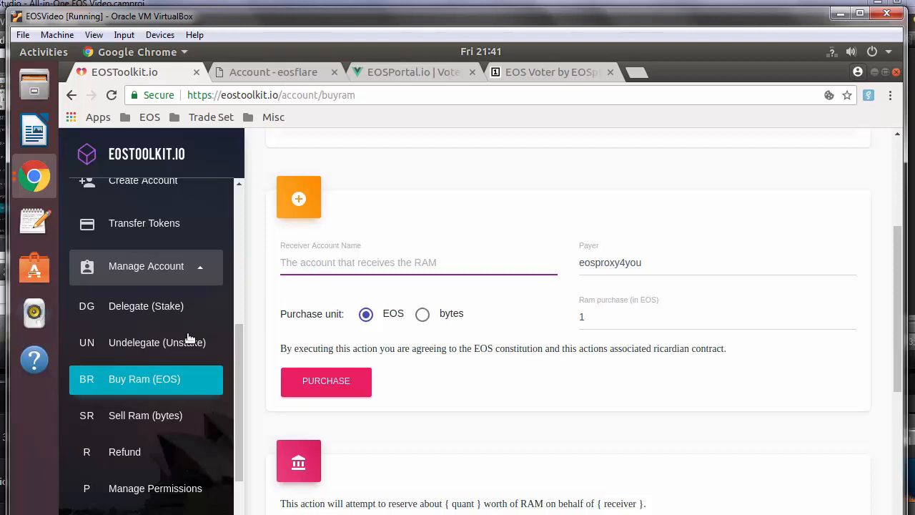
pyautogui.click(146, 418)
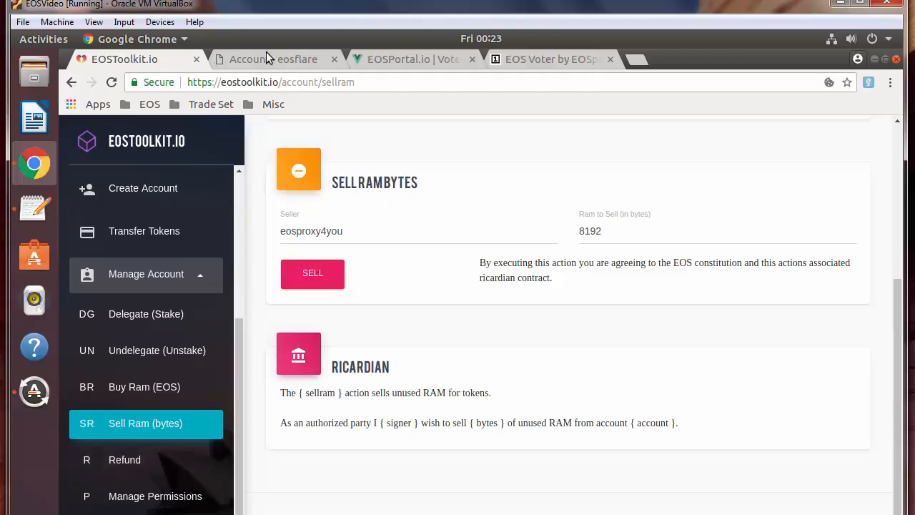
pyautogui.click(268, 64)
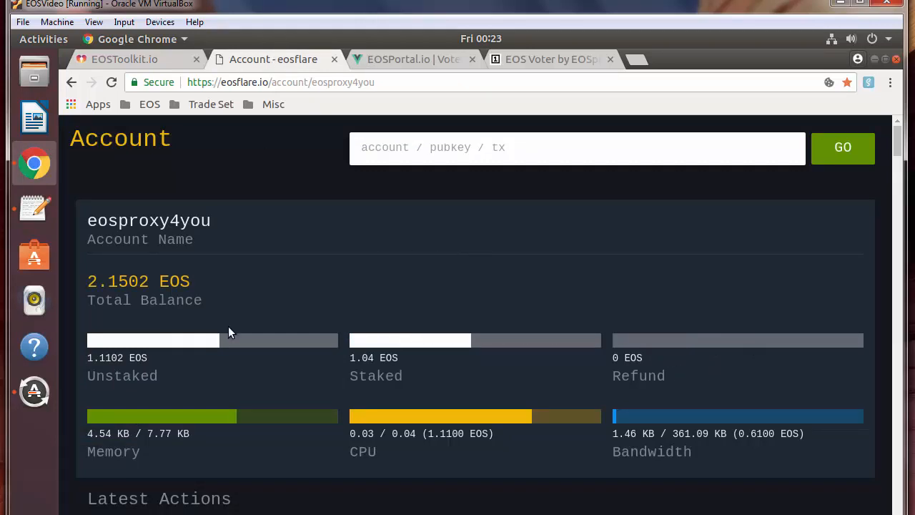
pyautogui.click(161, 61)
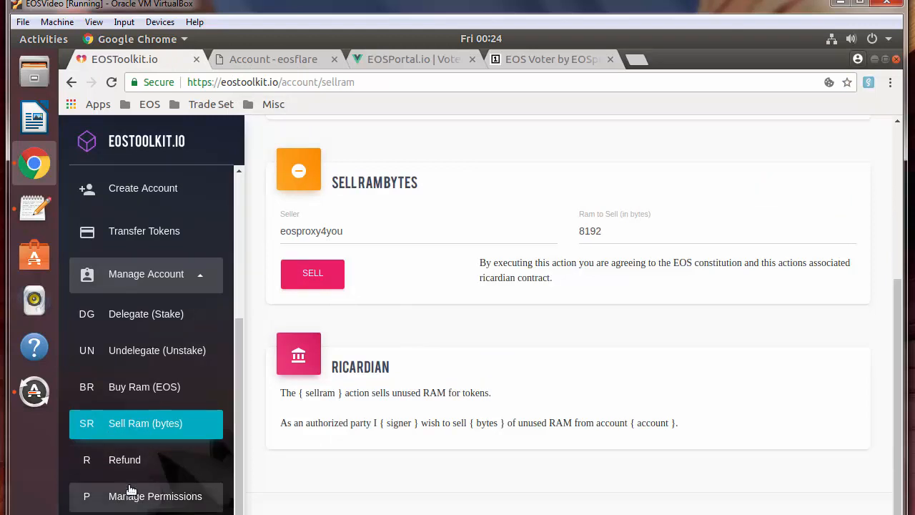
pyautogui.click(133, 459)
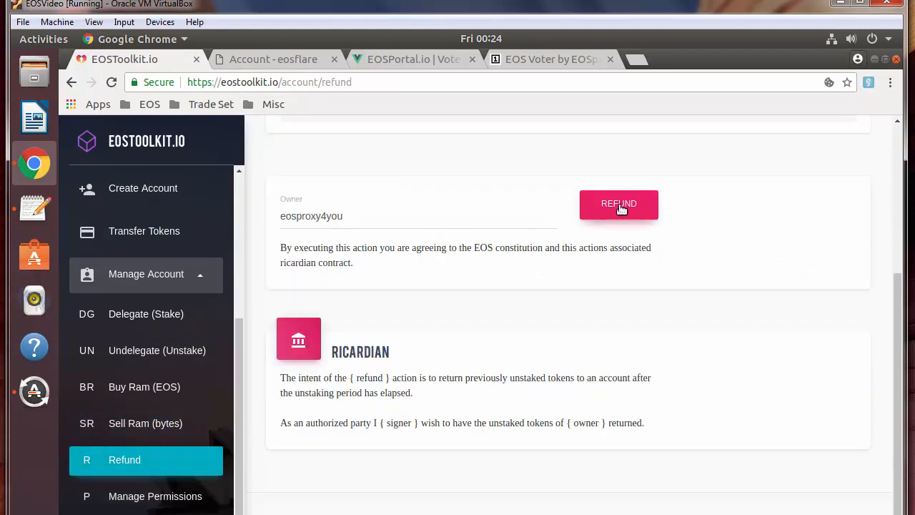
pyautogui.scroll(-3, 172, 479)
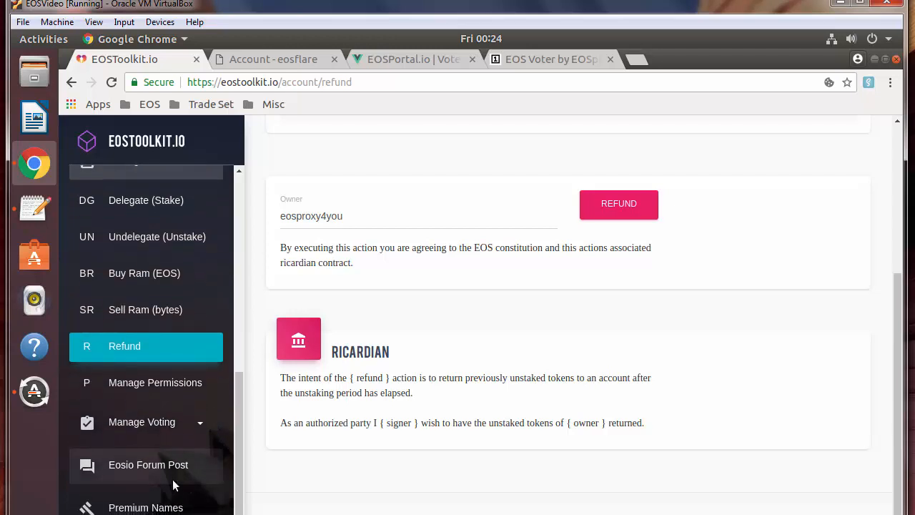
# Expand Manage Voting and review the Become Proxy form.
pyautogui.click(203, 423)
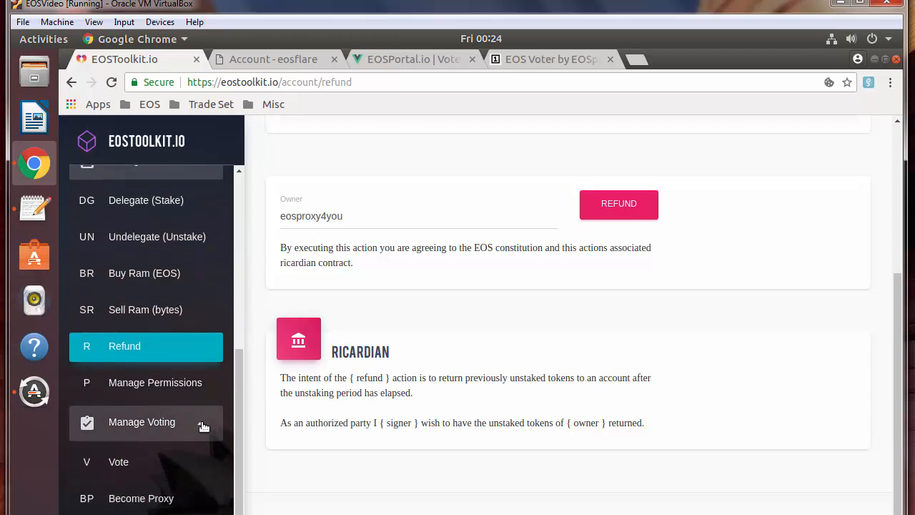
pyautogui.scroll(-2, 186, 428)
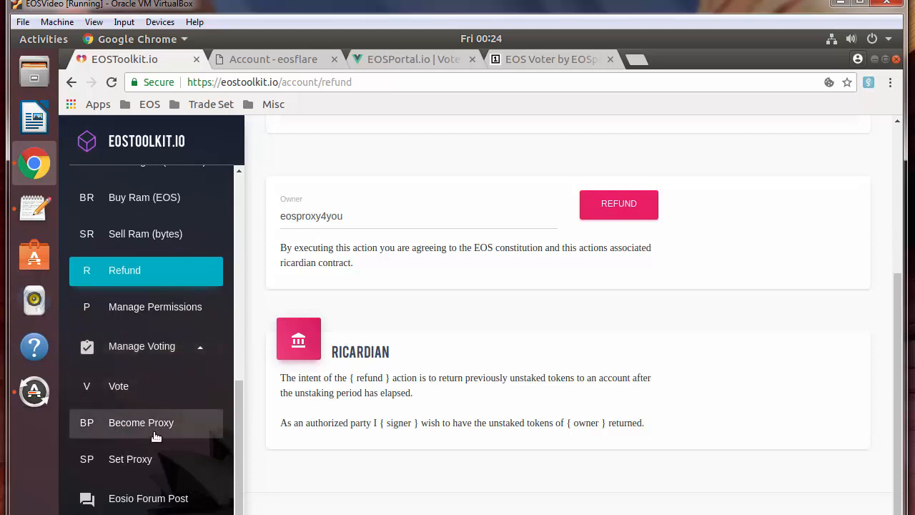
pyautogui.click(155, 425)
pyautogui.scroll(-2, 266, 342)
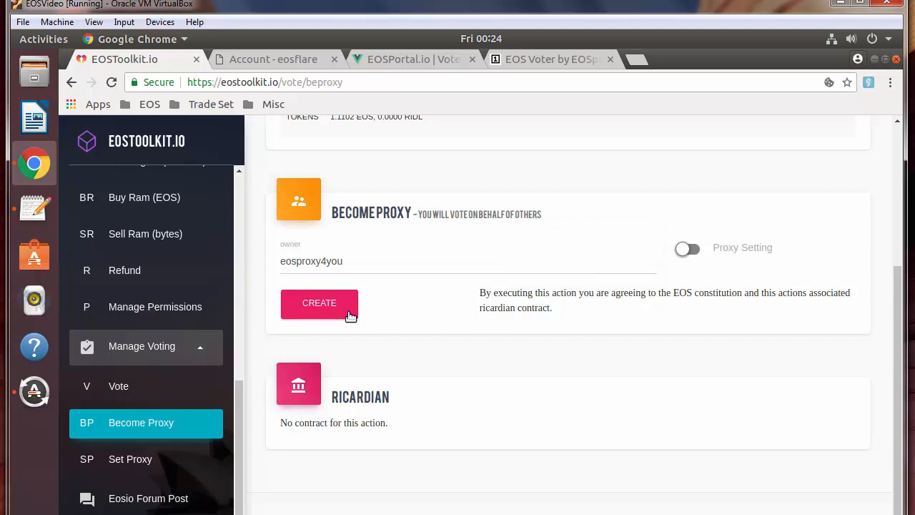
pyautogui.click(123, 463)
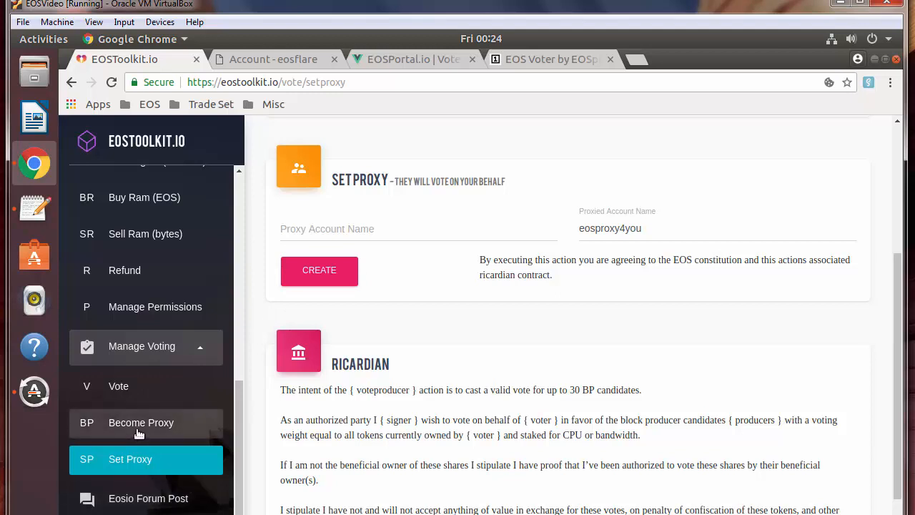
pyautogui.scroll(2, 139, 434)
pyautogui.scroll(7, 139, 434)
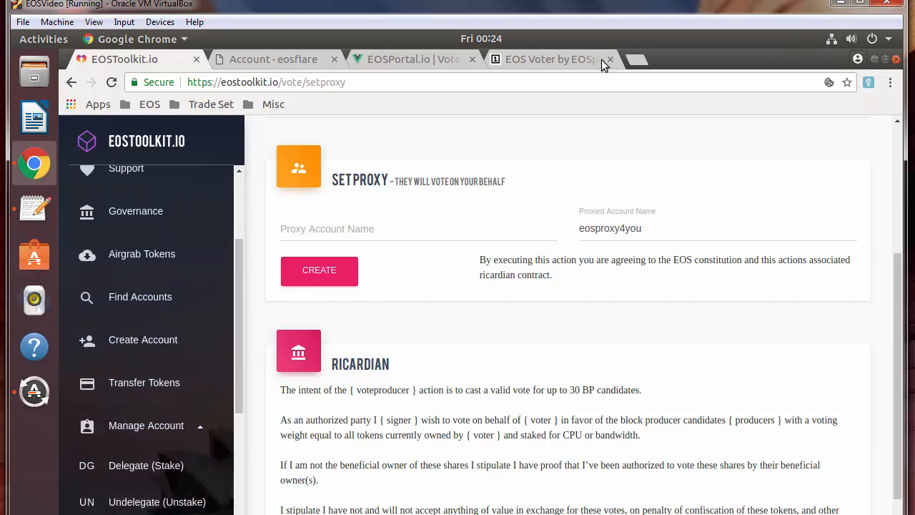
# Load Aloha EOS's Vote Proxy Research Portal in a new tab from the EOS bookmarks folder.
pyautogui.click(635, 59)
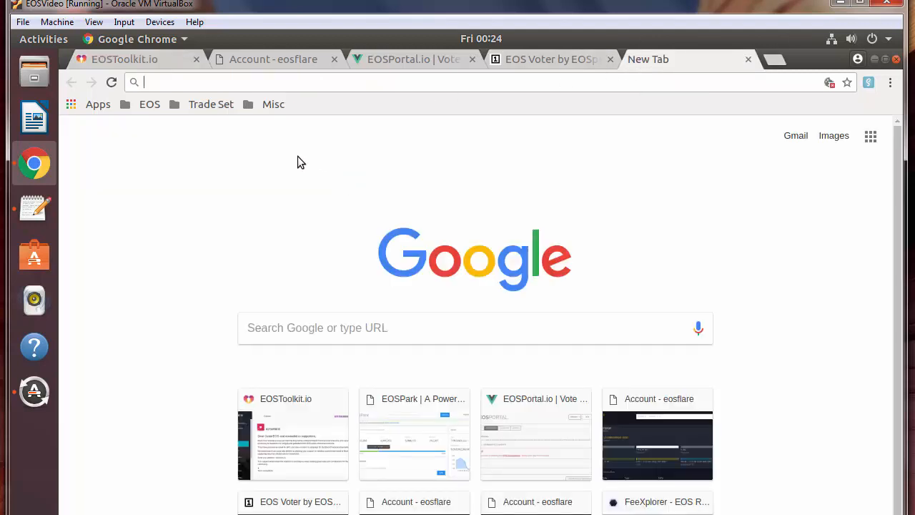
pyautogui.click(143, 106)
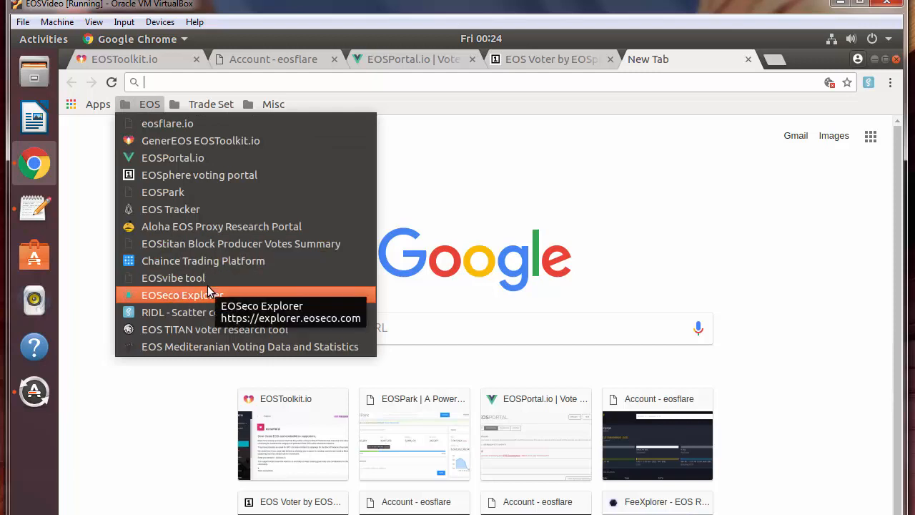
pyautogui.click(232, 229)
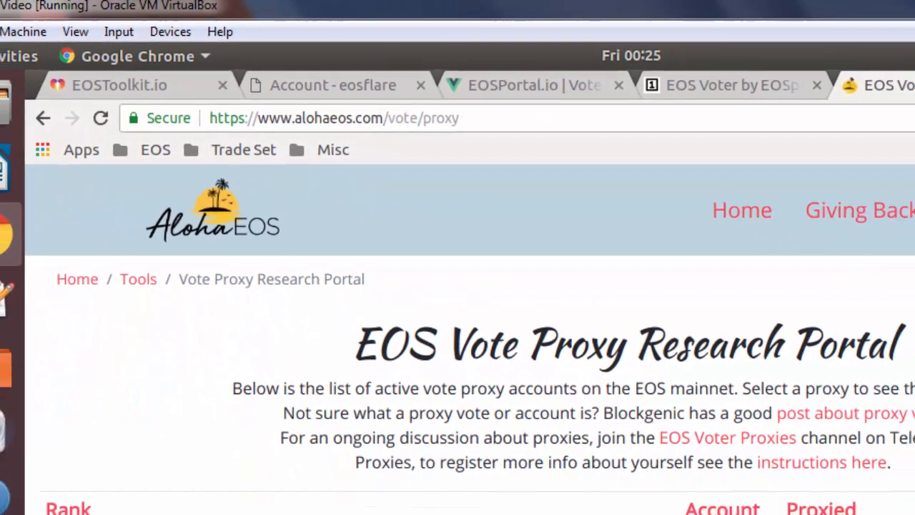
# View the voting details of the proxy in row 27, then close them.
pyautogui.scroll(-10, 500, 429)
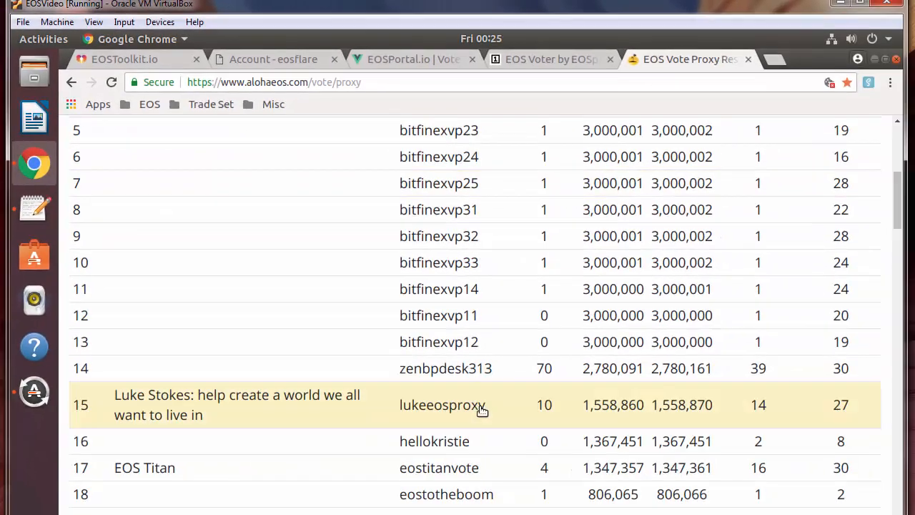
pyautogui.scroll(-5, 479, 410)
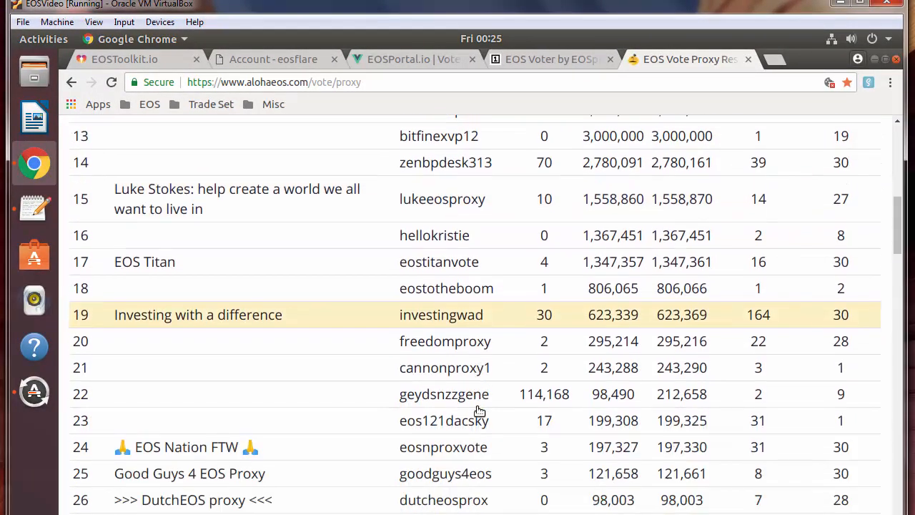
pyautogui.scroll(-1, 479, 409)
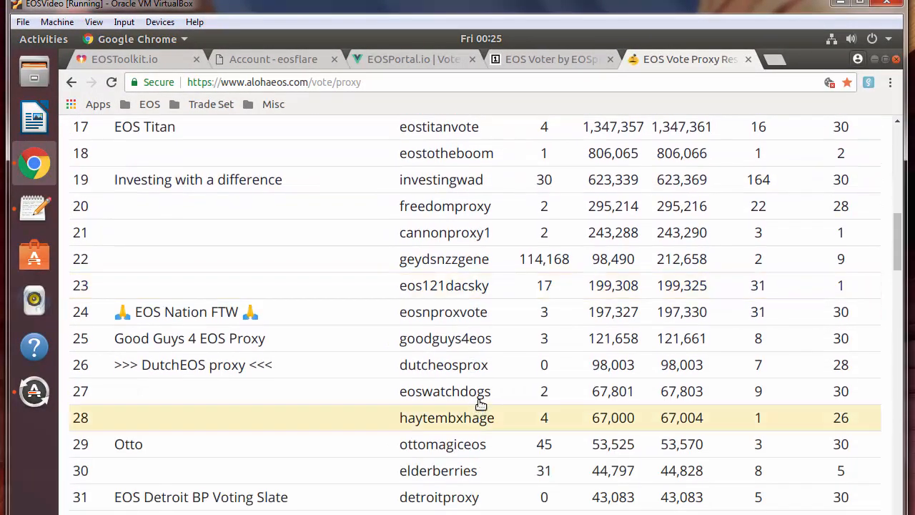
pyautogui.click(455, 397)
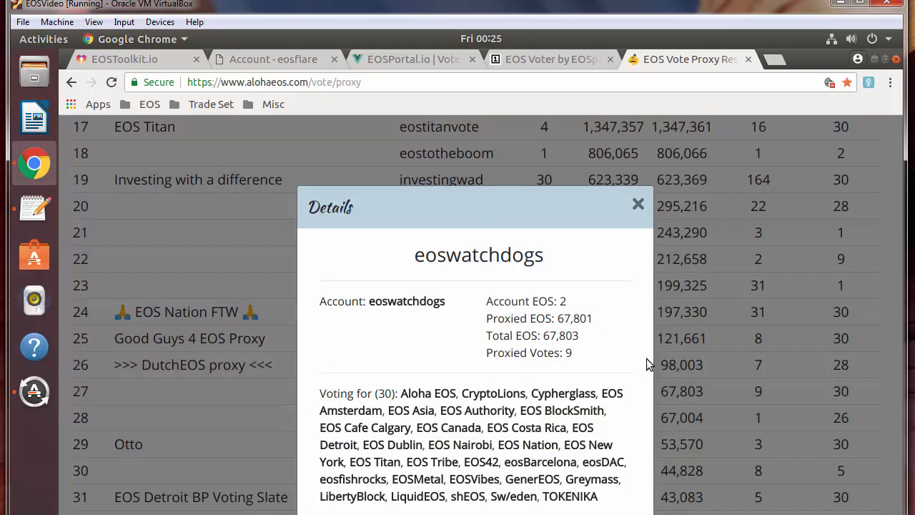
pyautogui.click(637, 205)
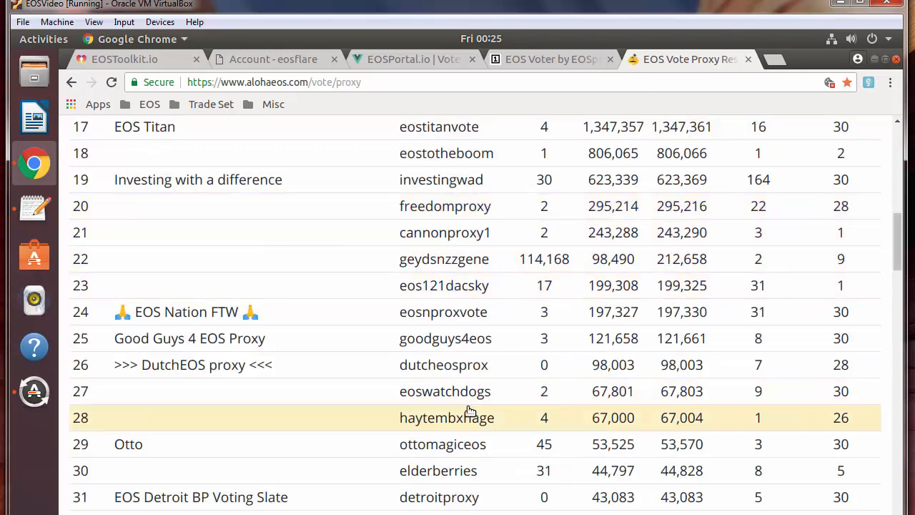
# Inspect the voting details of the proxies in rows 47 and 42.
pyautogui.scroll(-2, 469, 409)
pyautogui.scroll(-6, 469, 409)
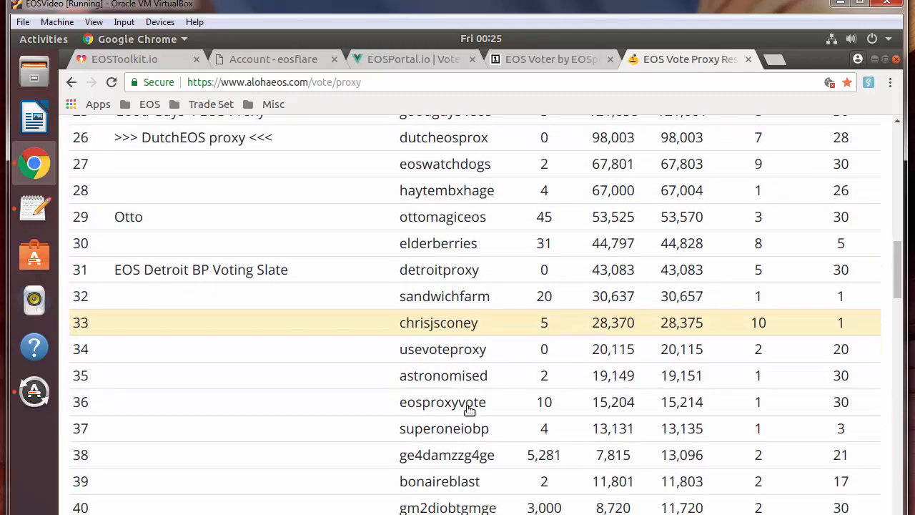
pyautogui.scroll(-5, 469, 409)
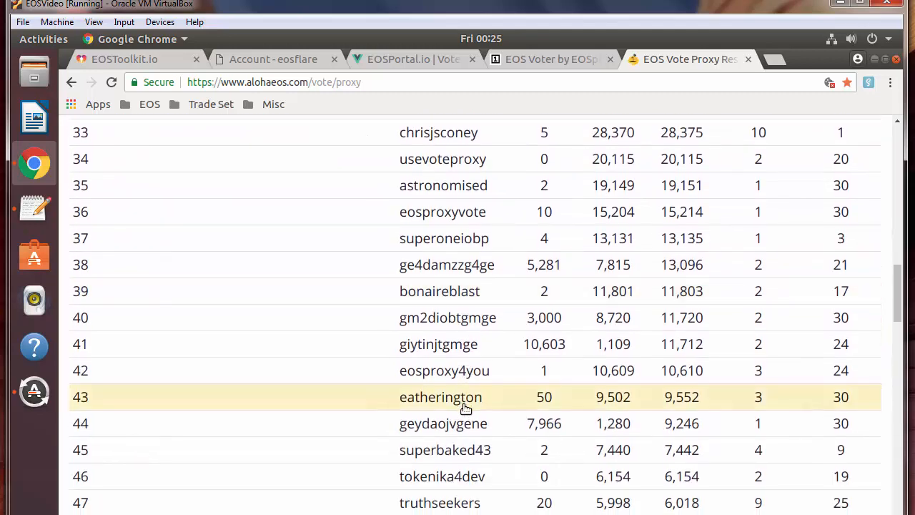
pyautogui.click(438, 433)
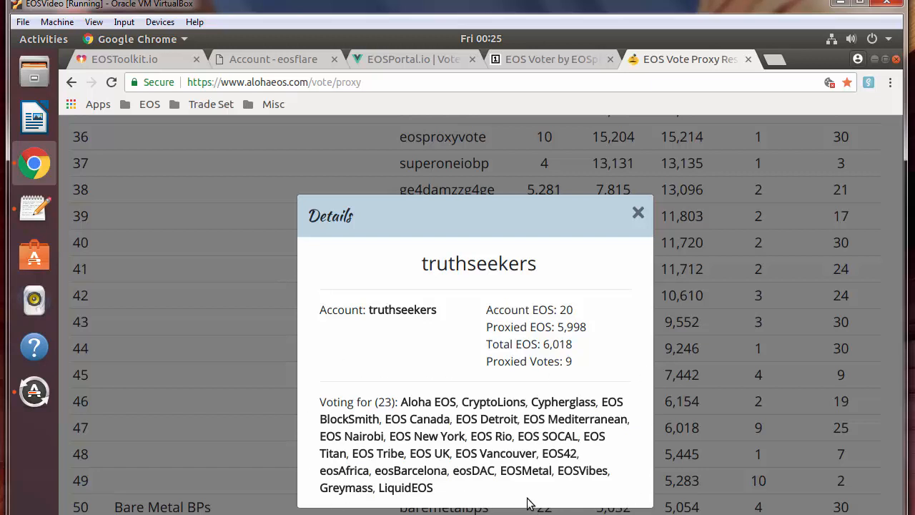
pyautogui.click(638, 213)
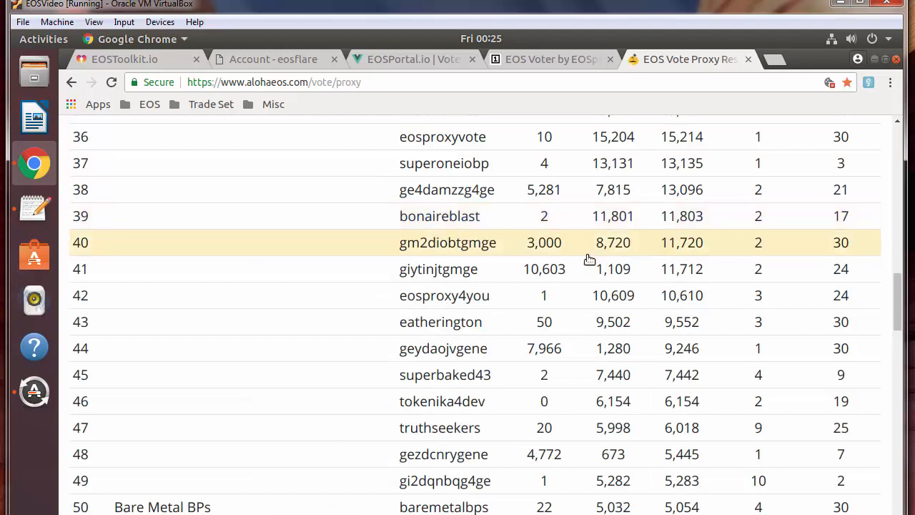
pyautogui.click(440, 298)
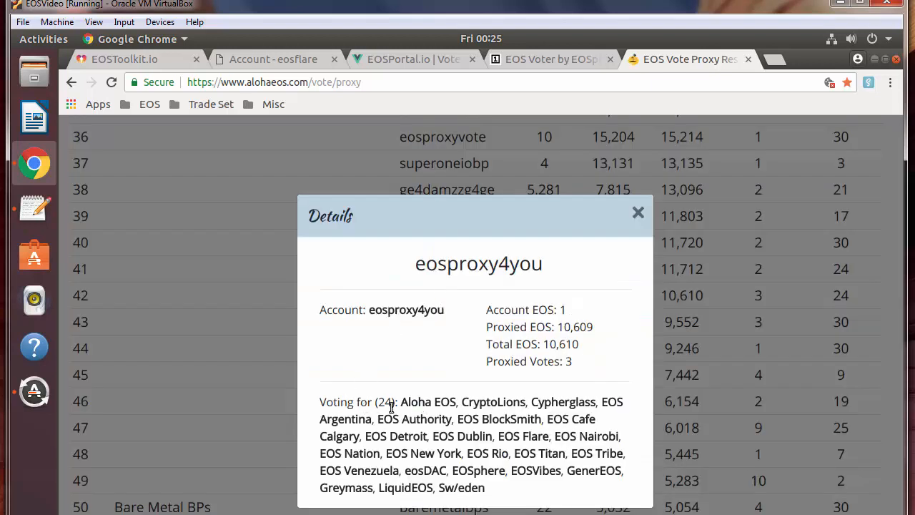
pyautogui.click(638, 222)
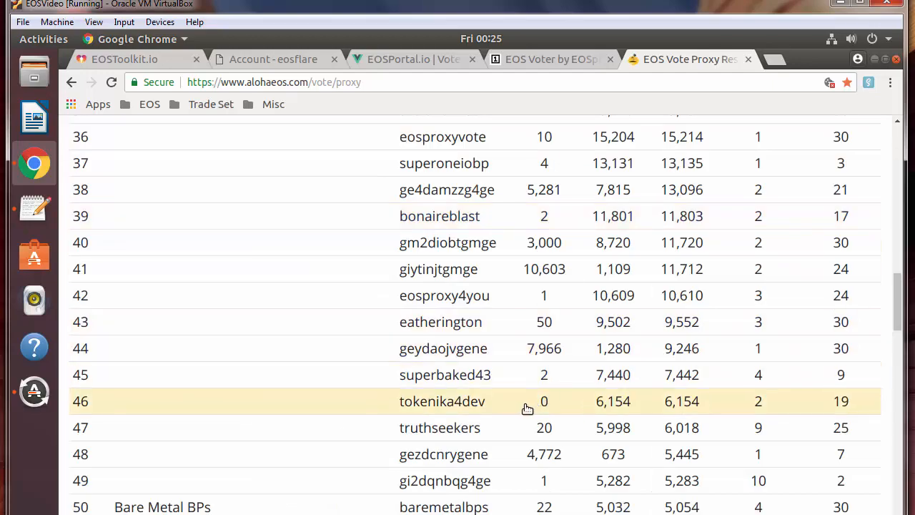
# Return to EOSToolkit.io's Airgrab Tokens page showing 1.1102 EOS and 0.0000 RIDL.
pyautogui.scroll(-6, 496, 395)
pyautogui.scroll(7, 495, 397)
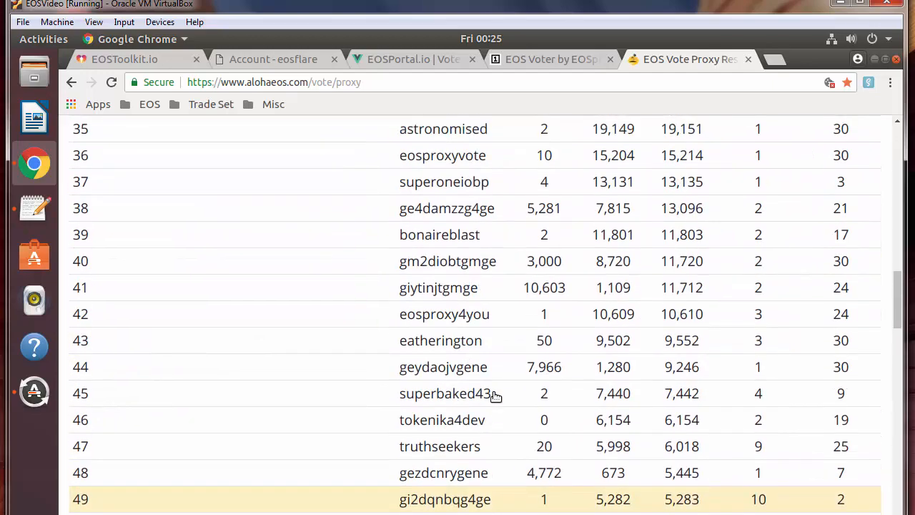
pyautogui.scroll(20, 495, 397)
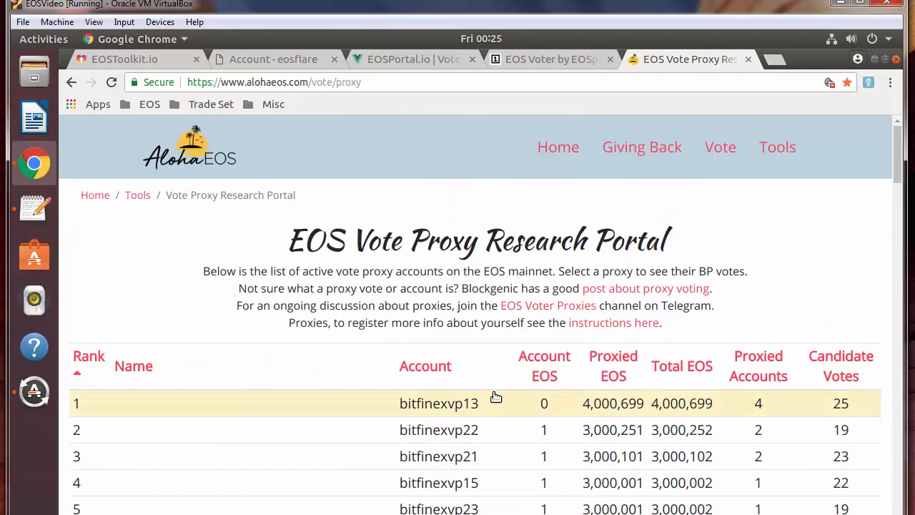
pyautogui.scroll(-6, 493, 394)
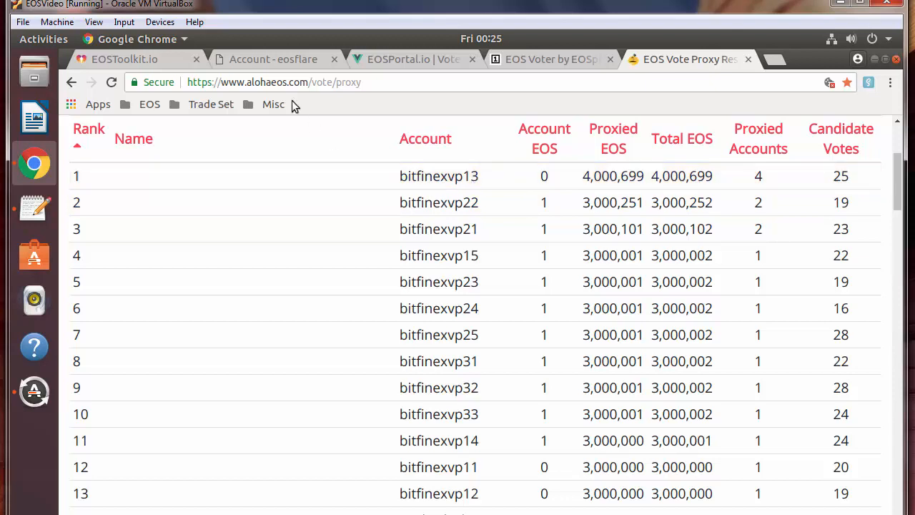
pyautogui.click(159, 56)
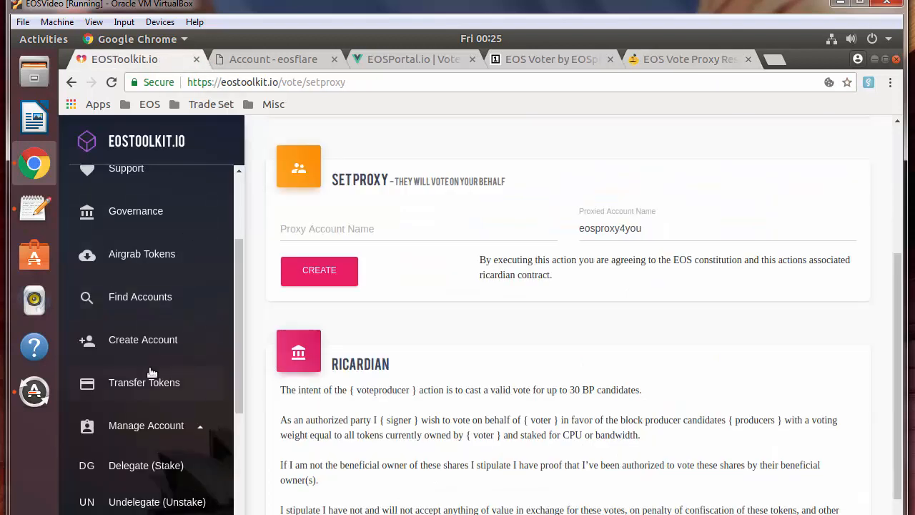
pyautogui.click(156, 257)
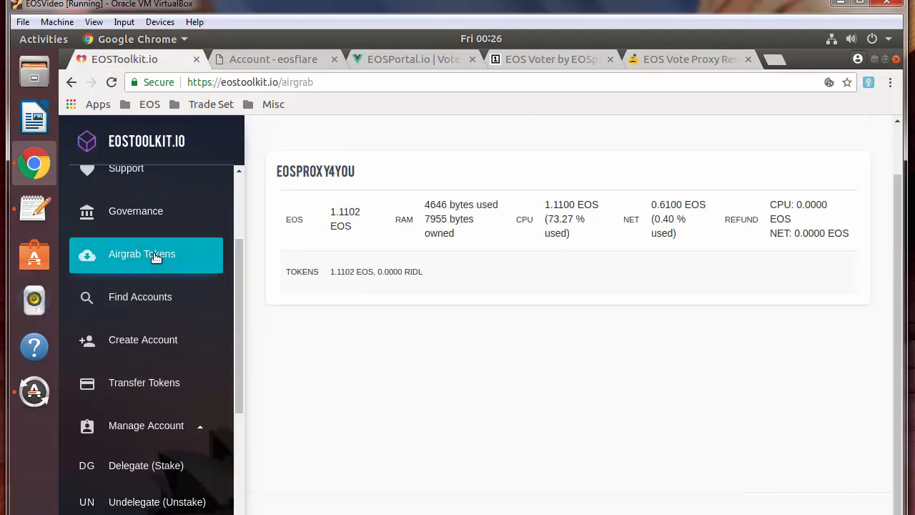
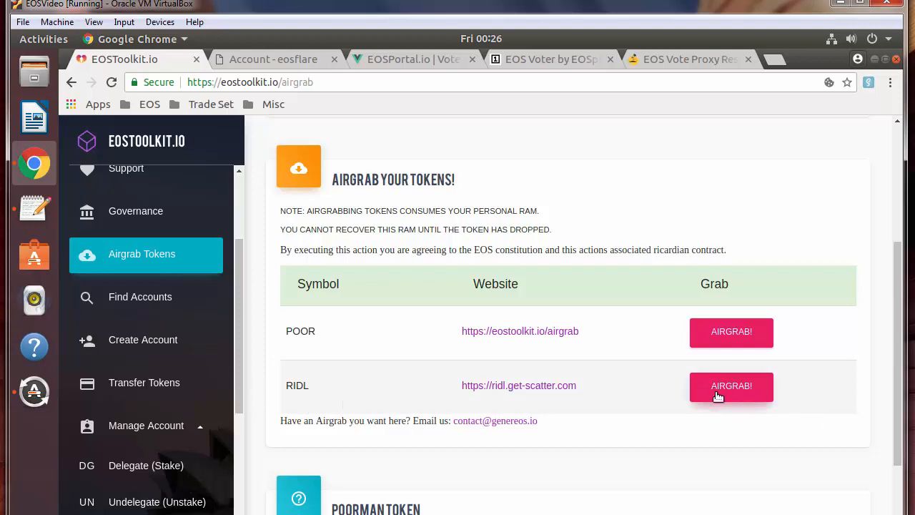
# Sign out of Scatter and reconnect the second identity's EOS account to restore the 1.1102 EOS balance card.
pyautogui.scroll(-2, 676, 408)
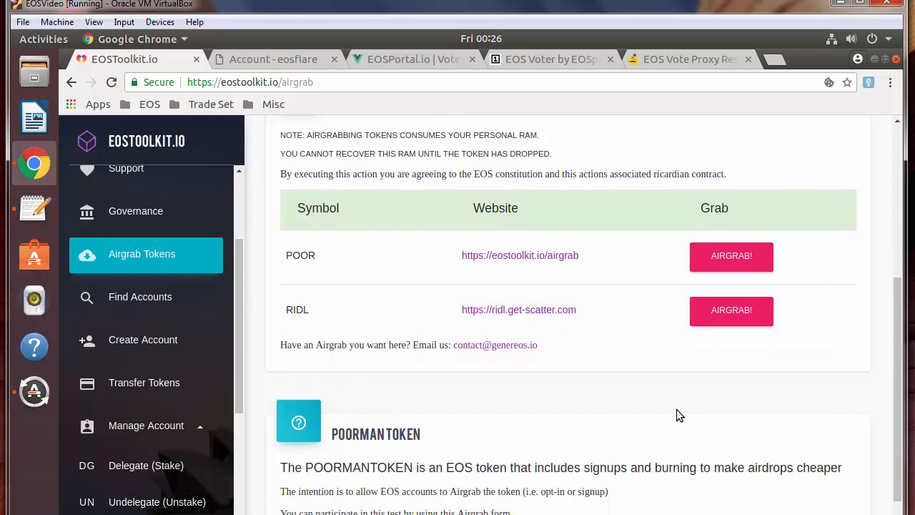
pyautogui.scroll(8, 676, 415)
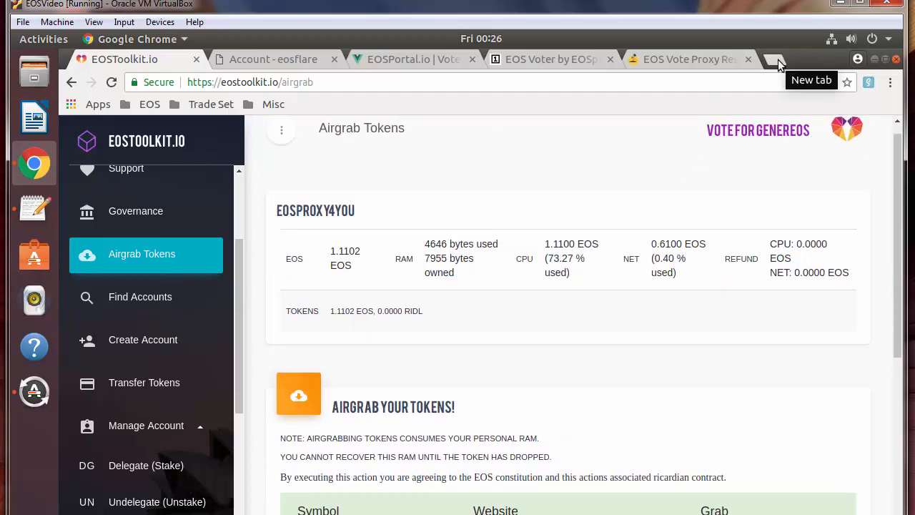
pyautogui.scroll(2, 228, 326)
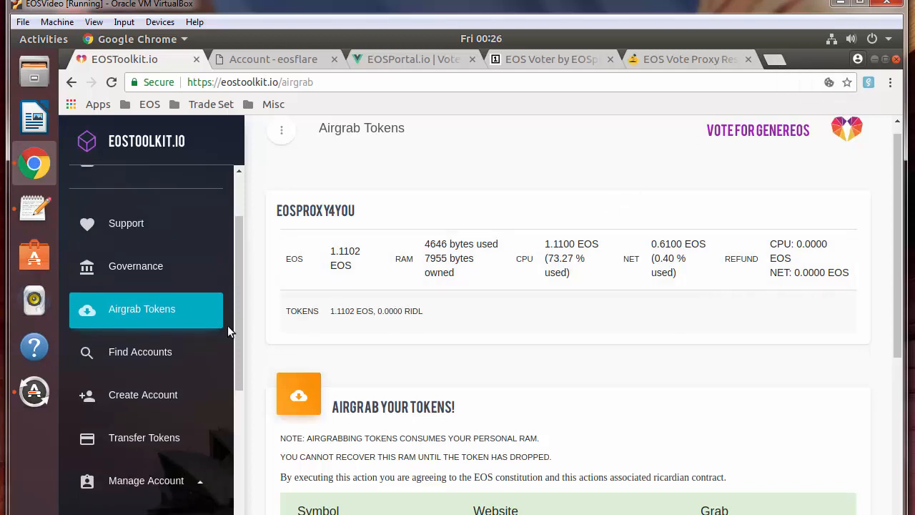
pyautogui.scroll(3, 227, 325)
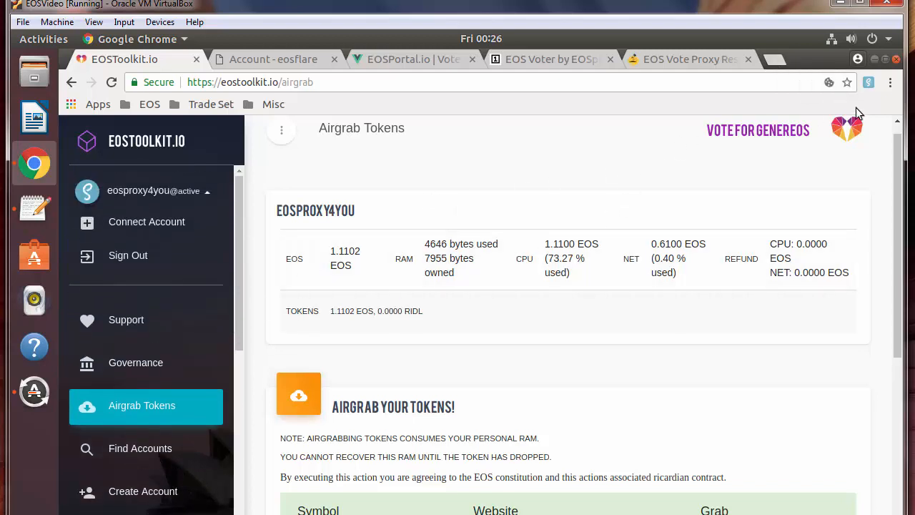
pyautogui.click(868, 88)
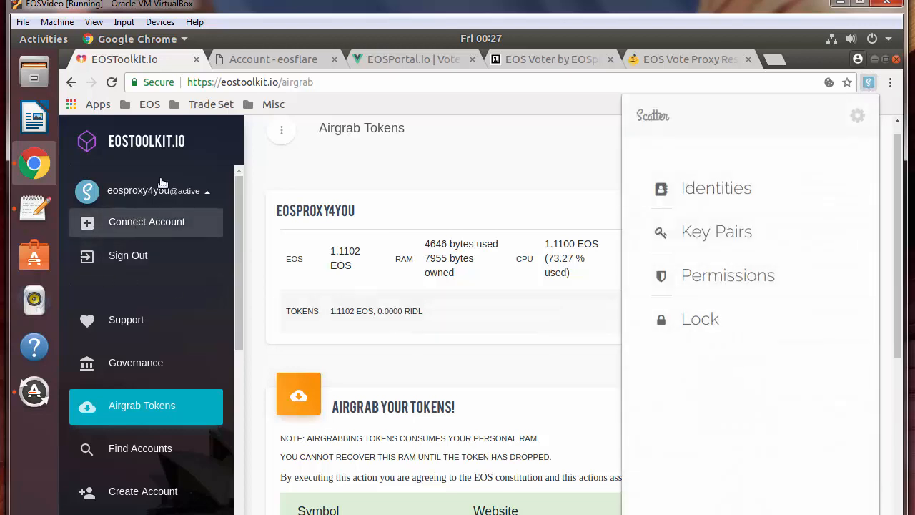
pyautogui.click(141, 258)
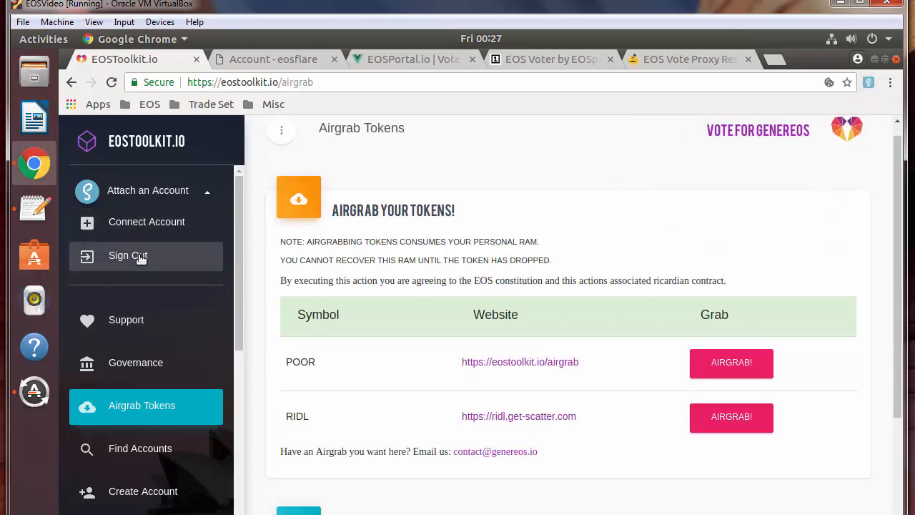
pyautogui.click(154, 231)
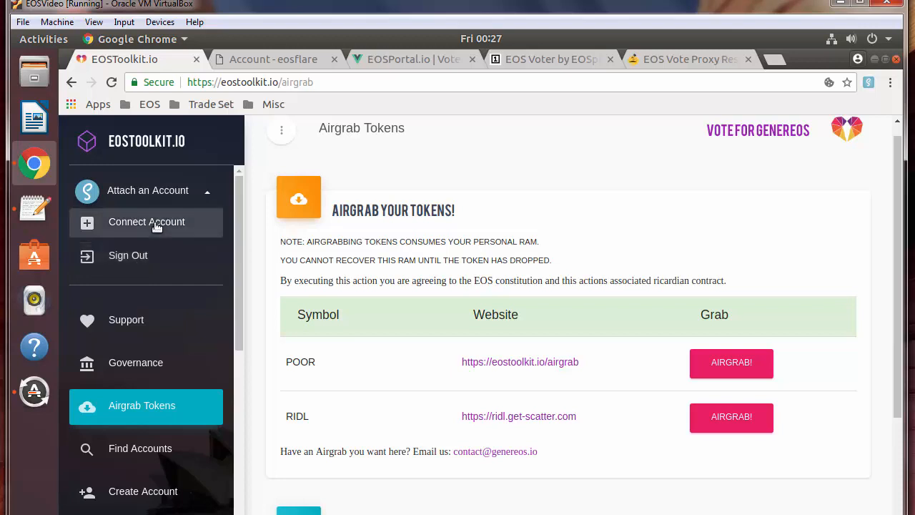
pyautogui.click(626, 381)
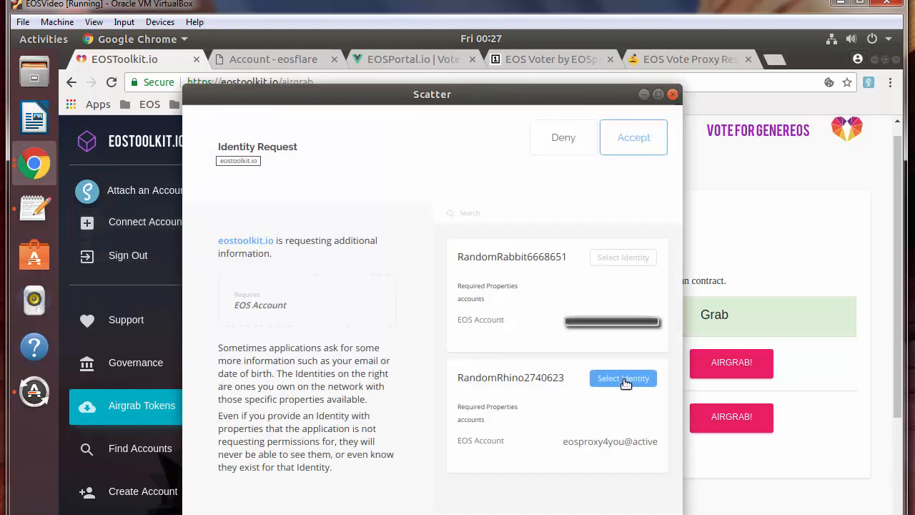
pyautogui.click(628, 143)
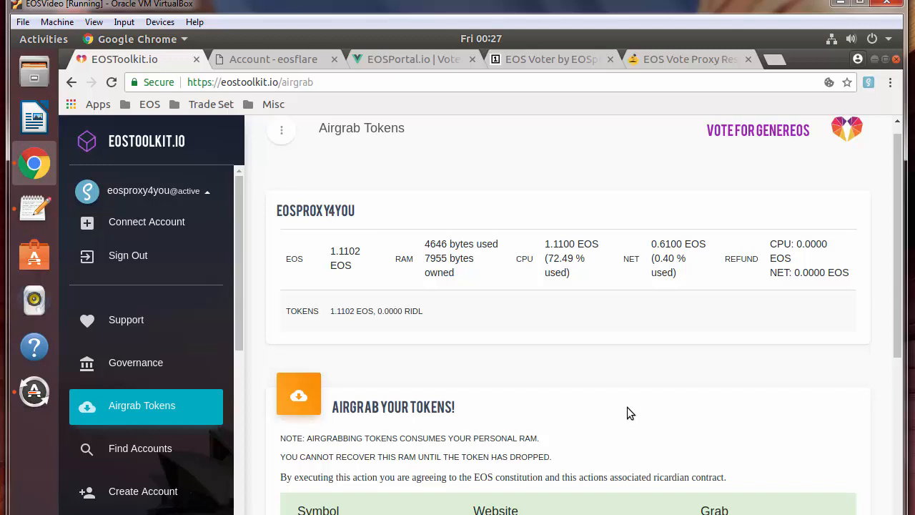
# Review the 24 producers the proxy votes for in EOS Voter's Active Block Producers table, then open a blank tab.
pyautogui.click(555, 67)
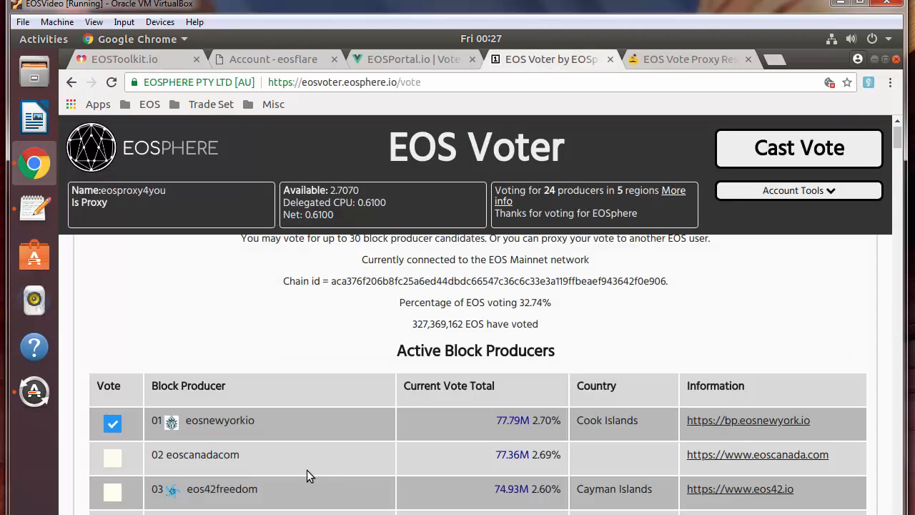
pyautogui.scroll(-5, 287, 432)
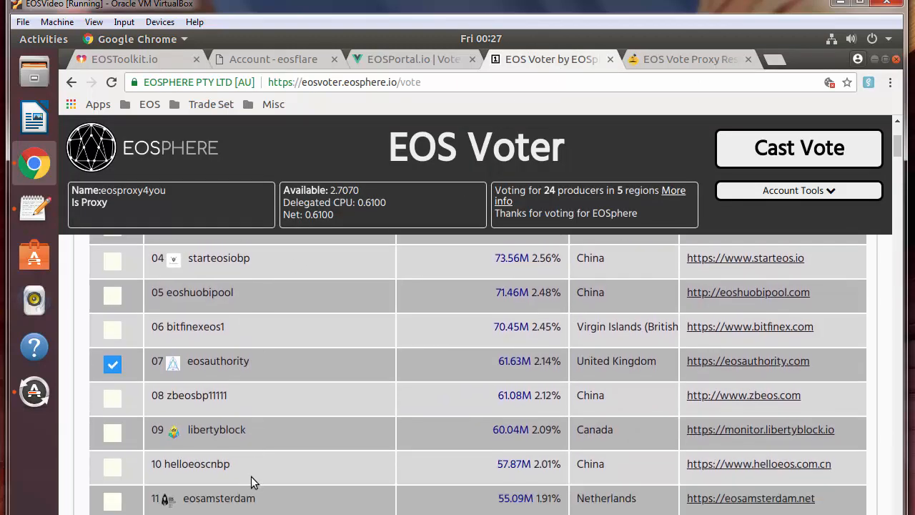
pyautogui.scroll(1, 251, 480)
pyautogui.scroll(-5, 251, 480)
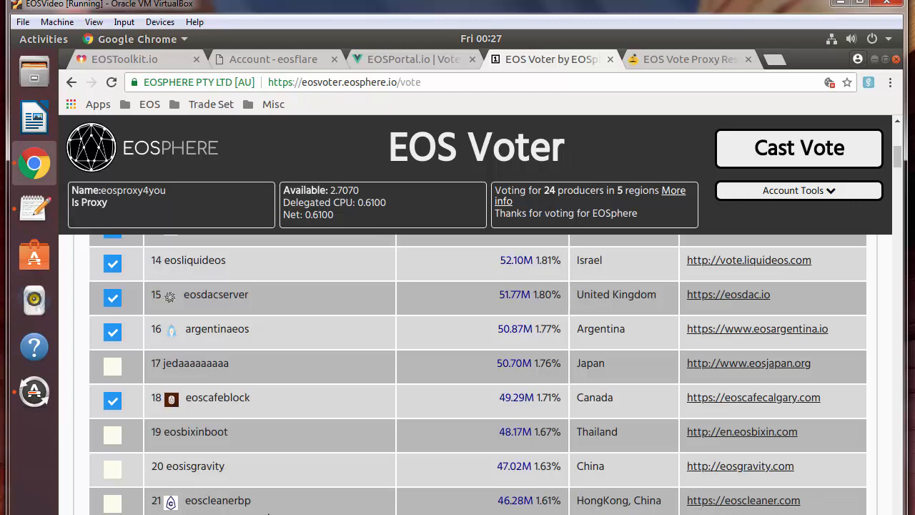
pyautogui.click(775, 60)
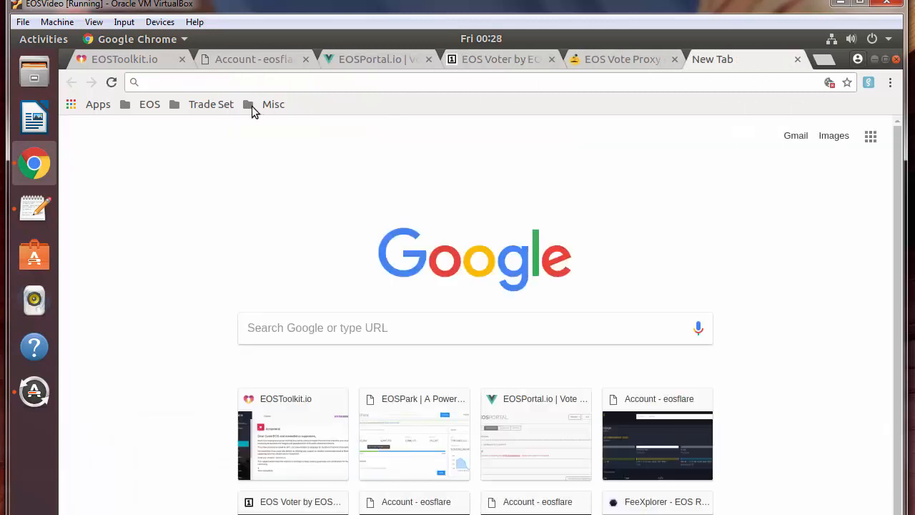
# Paste the eos-bp-votes.dapptools.info block-producer-votes-stack-html/1/40 URL from the Links notes into the new tab's address bar.
pyautogui.click(32, 211)
pyautogui.scroll(3, 207, 243)
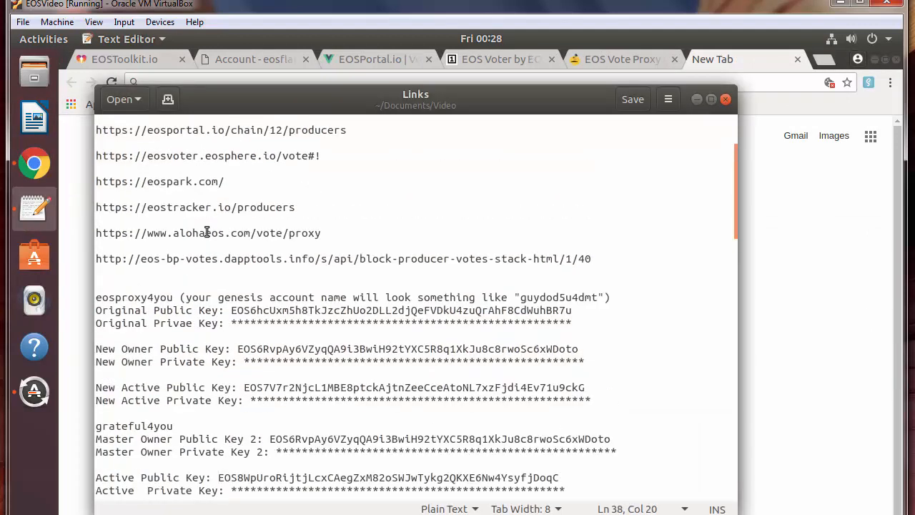
pyautogui.moveTo(592, 259); pyautogui.dragTo(81, 258)
pyautogui.rightClick(130, 262)
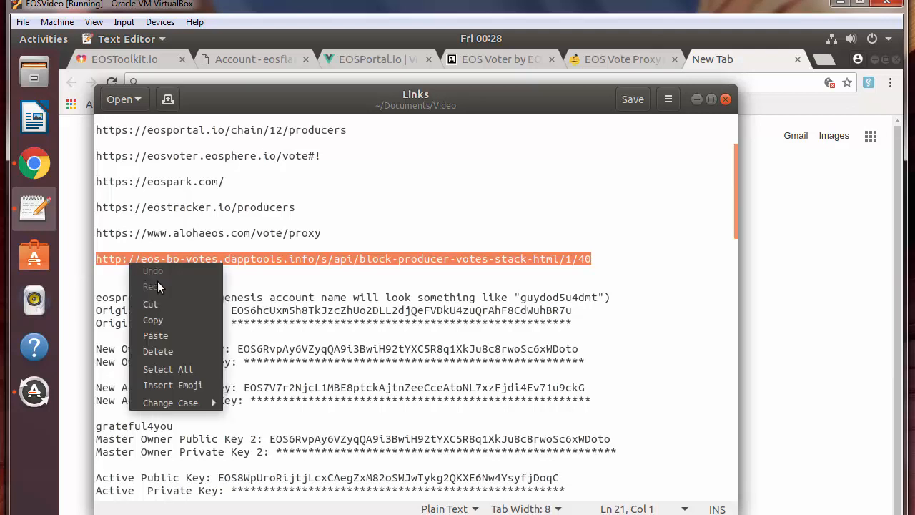
pyautogui.click(153, 321)
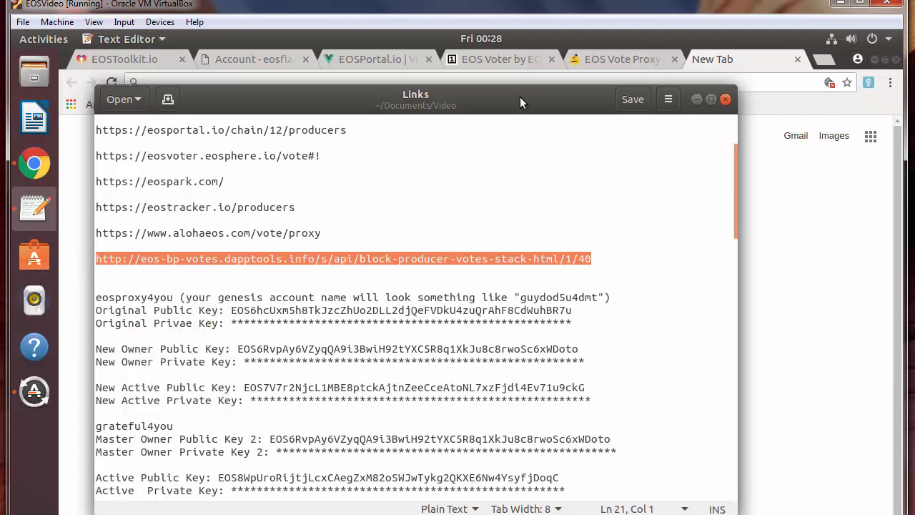
pyautogui.click(732, 60)
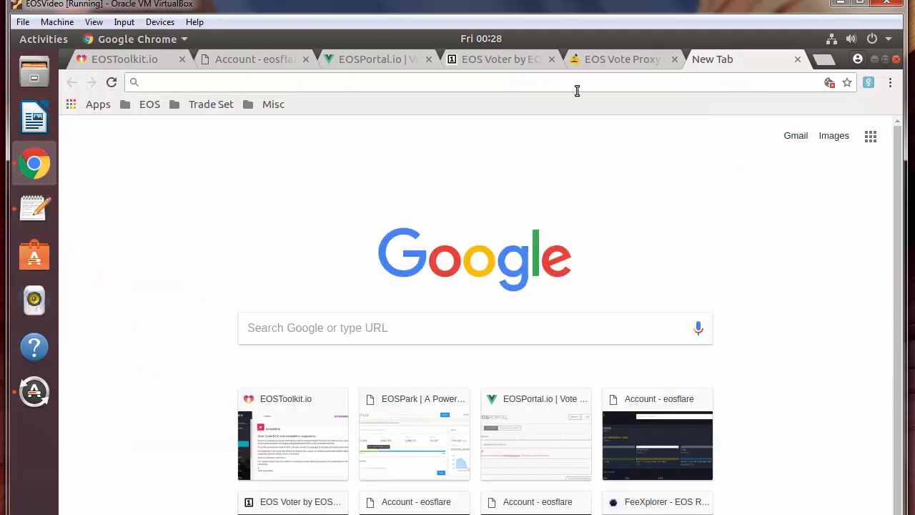
pyautogui.rightClick(514, 84)
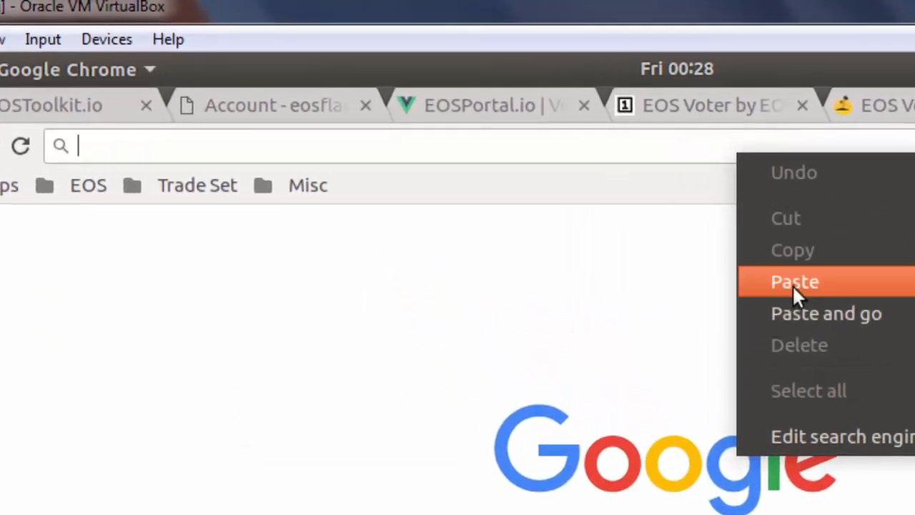
pyautogui.click(795, 289)
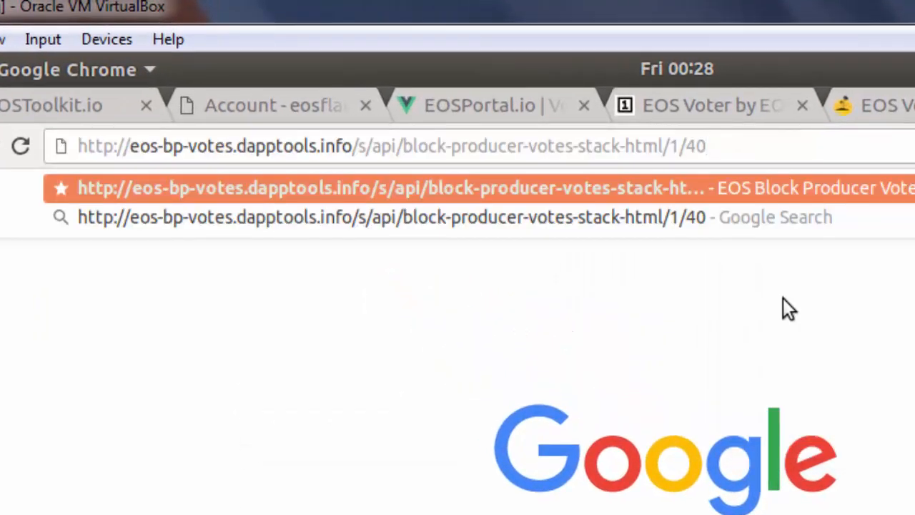
# Load the dapptools vote summary, then change the URL range from /1/40 to /1/21.
pyautogui.press('Return')
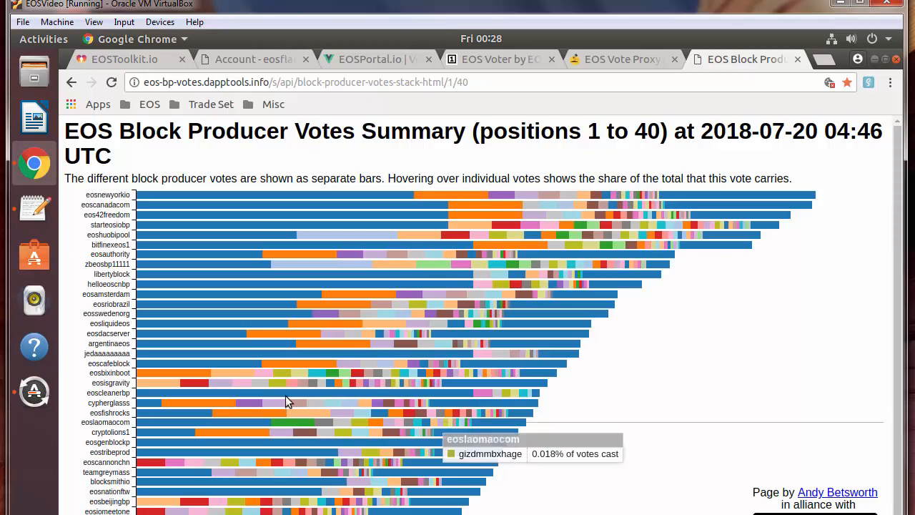
pyautogui.moveTo(183, 196)
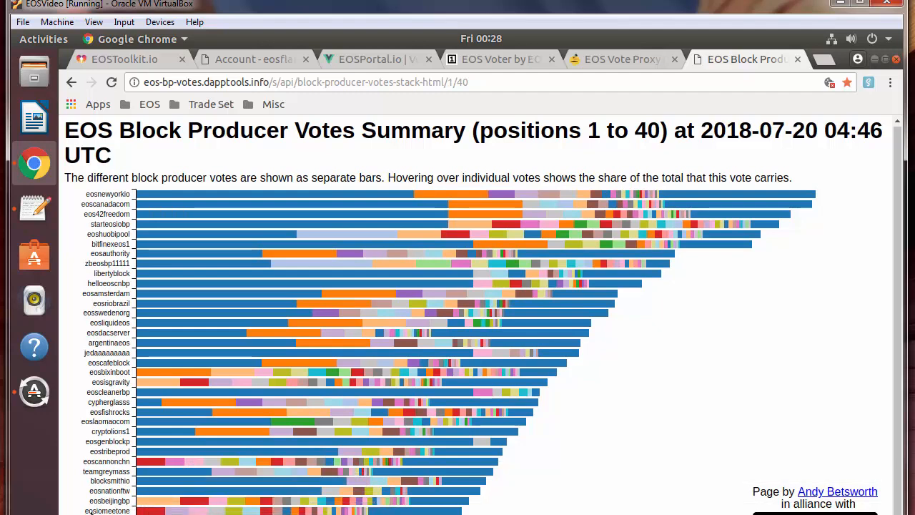
pyautogui.click(472, 81)
pyautogui.click(472, 82)
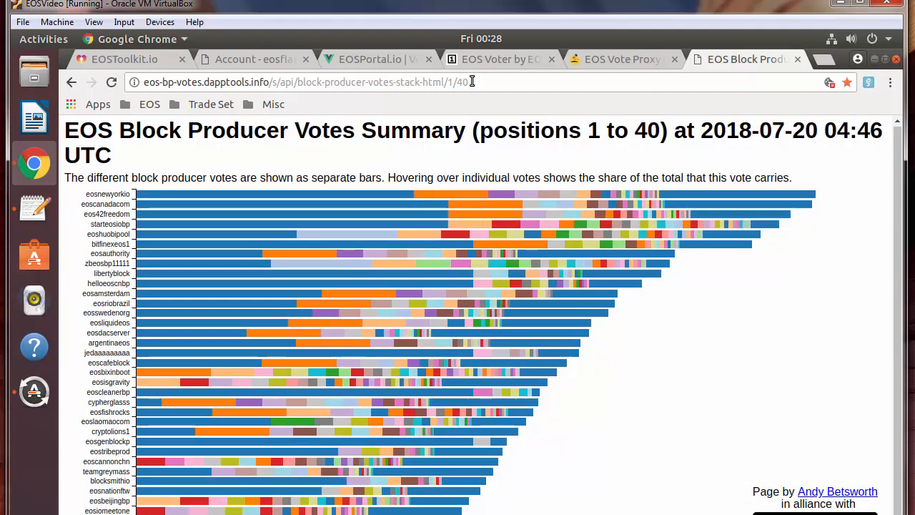
pyautogui.press('BackSpace')
pyautogui.press('BackSpace')
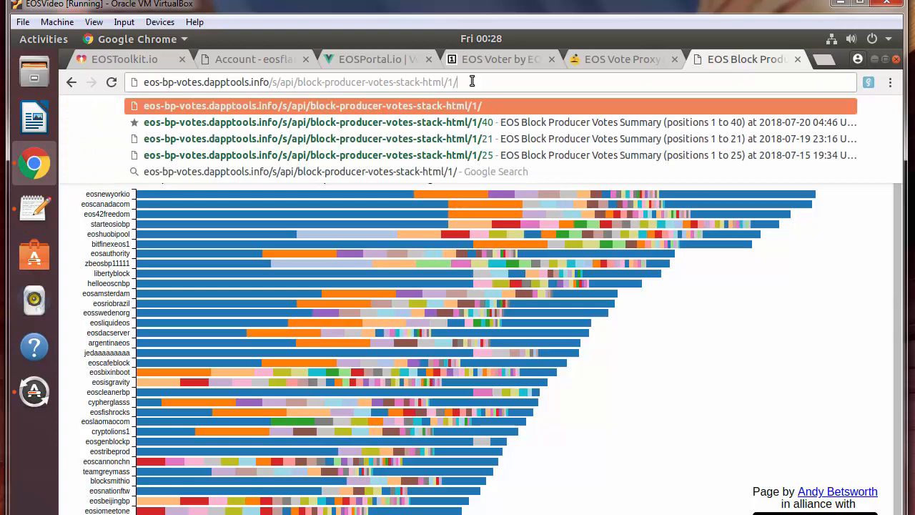
pyautogui.write('21')
pyautogui.press('Return')
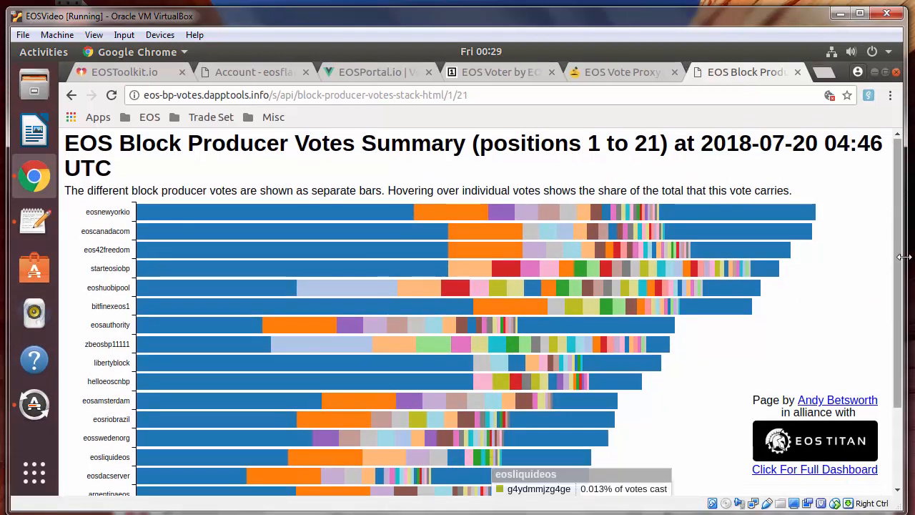
pyautogui.moveTo(897, 263); pyautogui.dragTo(861, 400)
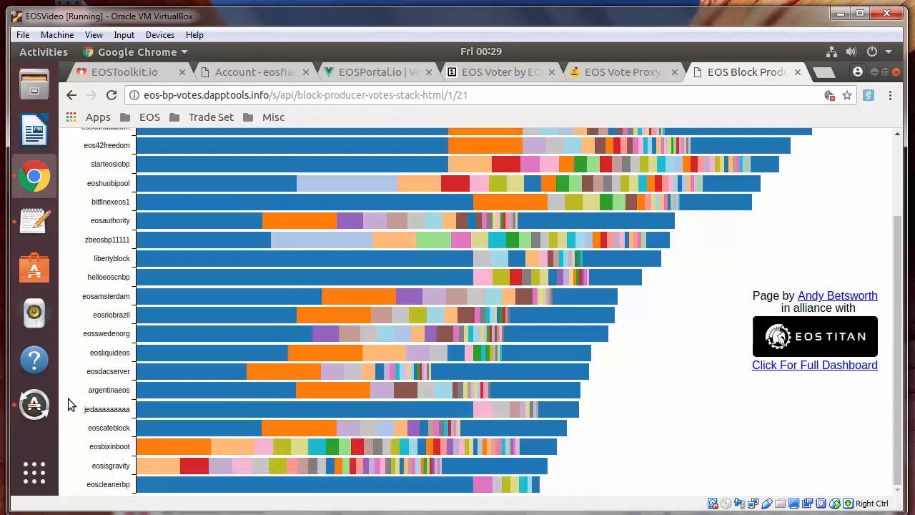
pyautogui.moveTo(264, 411)
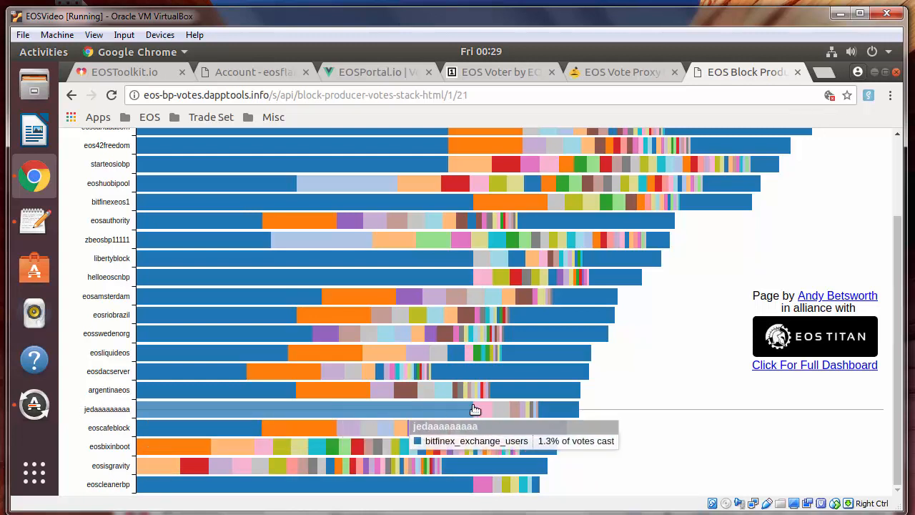
pyautogui.moveTo(456, 412)
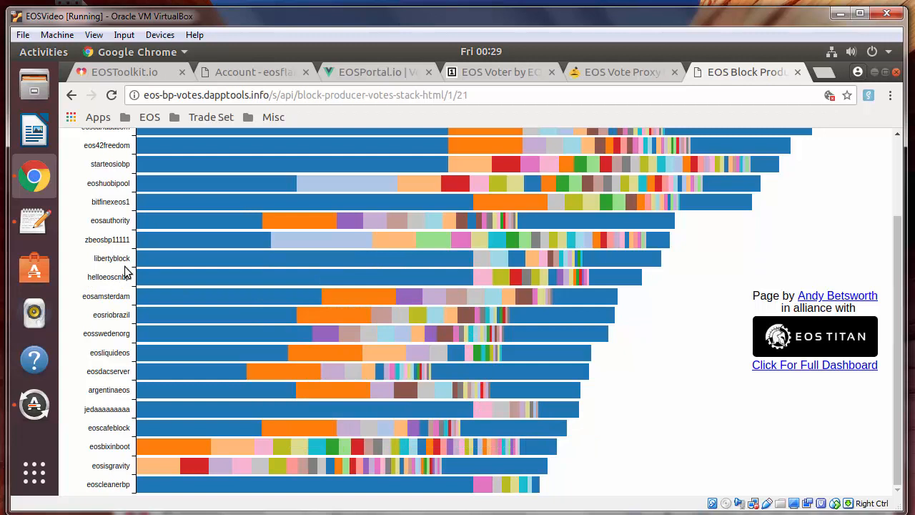
pyautogui.moveTo(175, 278)
pyautogui.moveTo(172, 203)
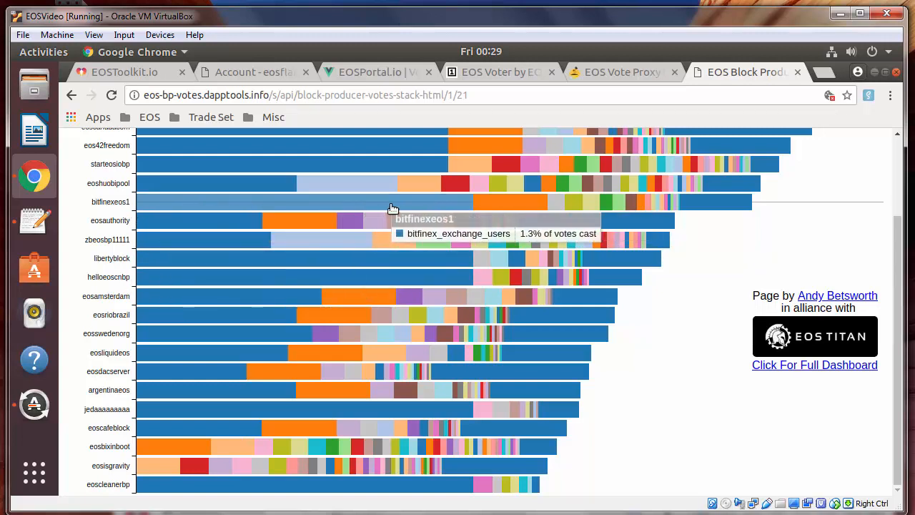
pyautogui.scroll(2, 391, 207)
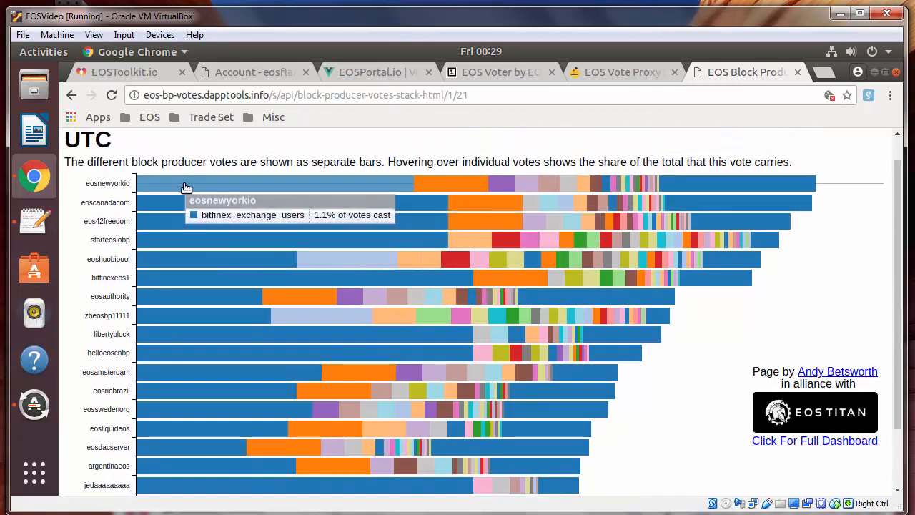
pyautogui.moveTo(180, 236)
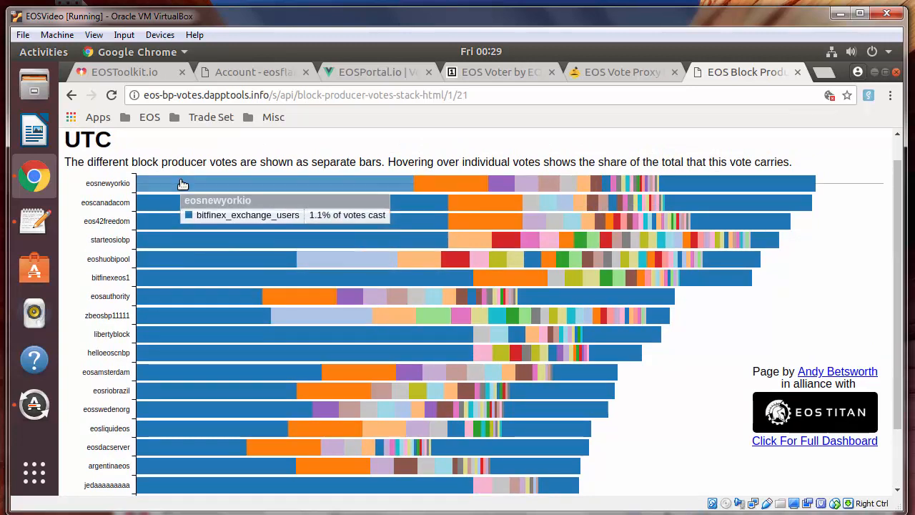
pyautogui.moveTo(191, 183)
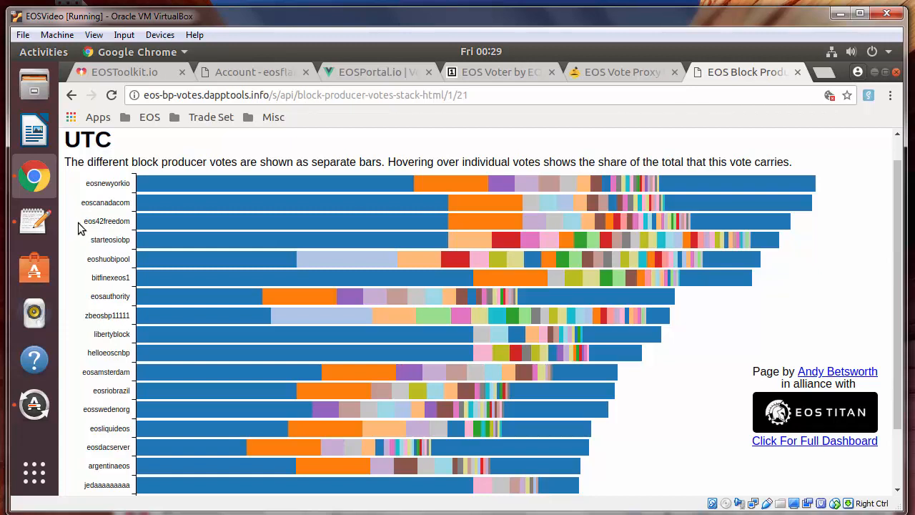
pyautogui.moveTo(240, 227)
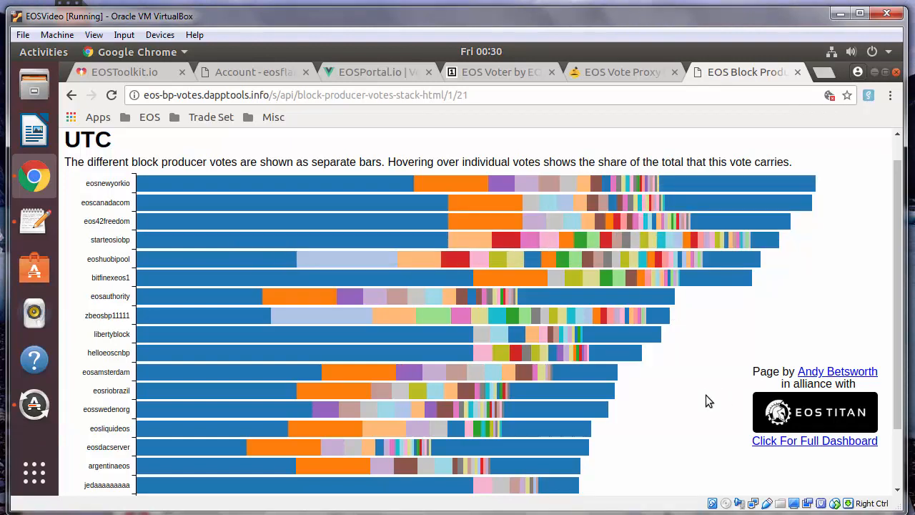
pyautogui.scroll(-2, 705, 395)
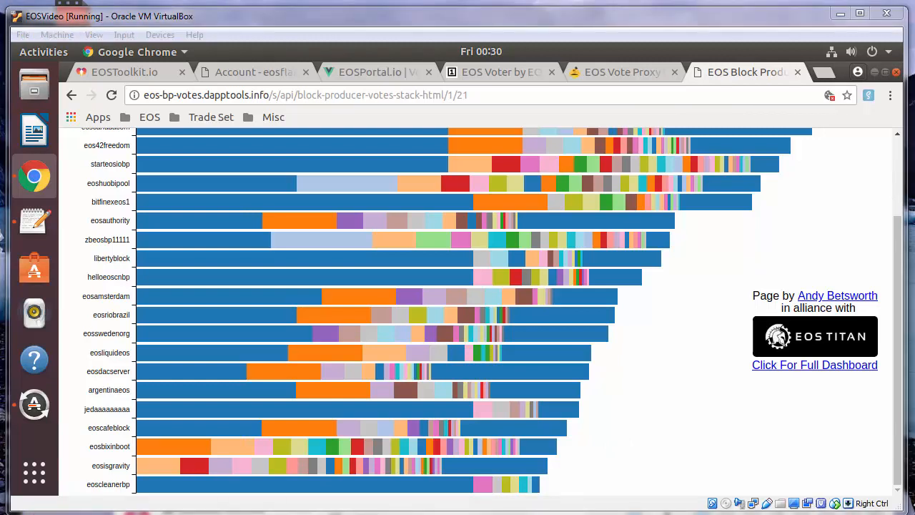
# Search eosflare for another account name and review its 0.3 EOS balance, resources and latest actions.
pyautogui.click(254, 72)
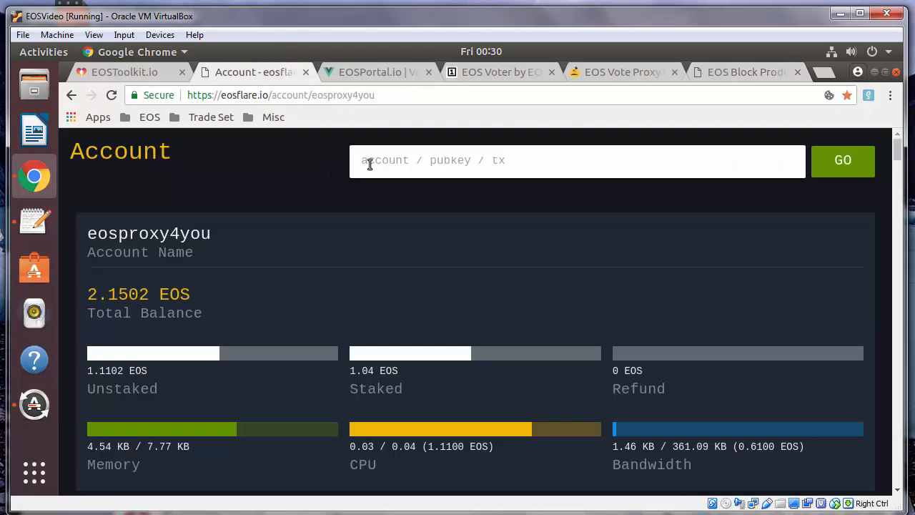
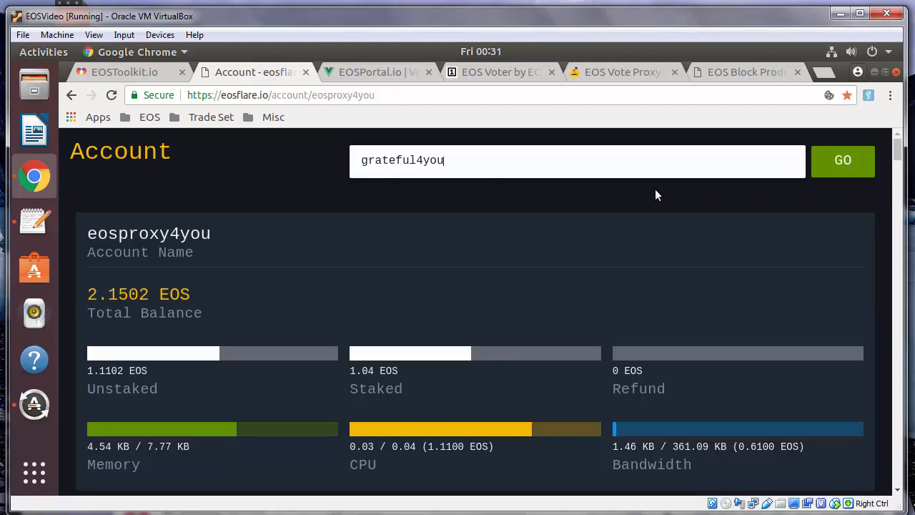
pyautogui.click(836, 163)
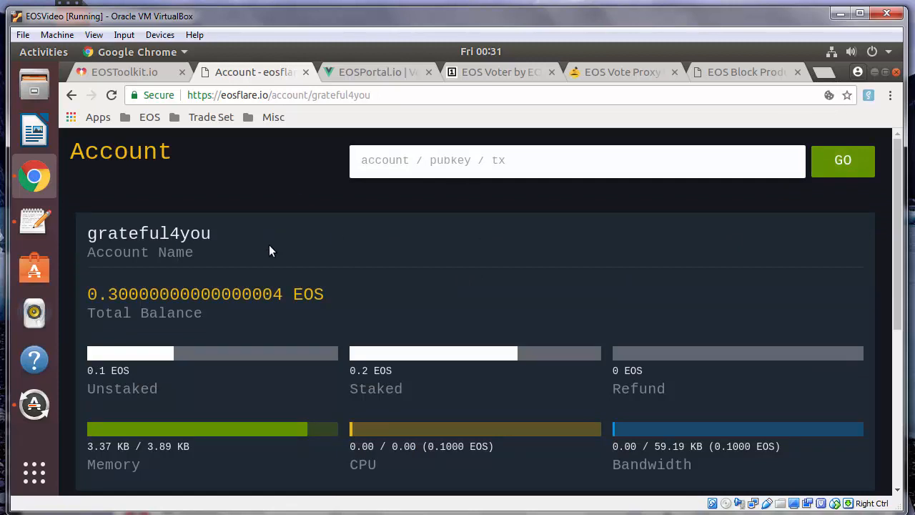
pyautogui.scroll(-3, 269, 246)
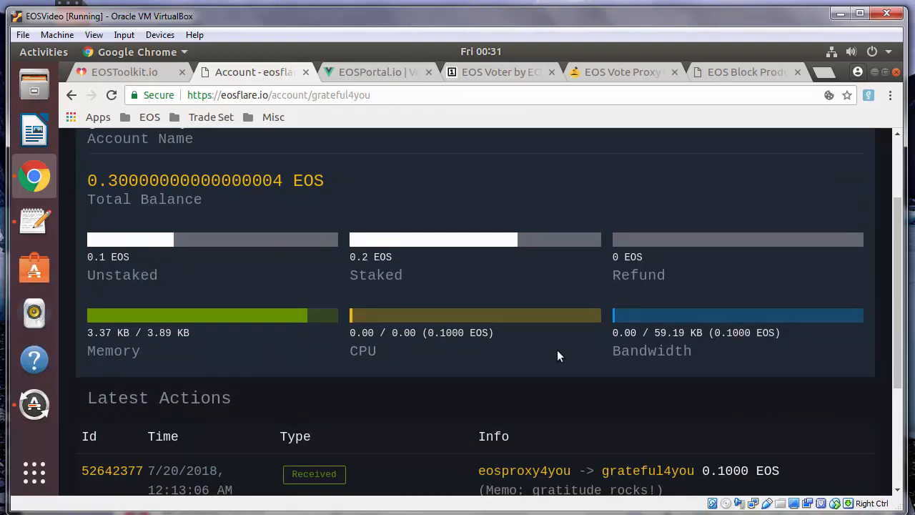
pyautogui.scroll(2, 557, 350)
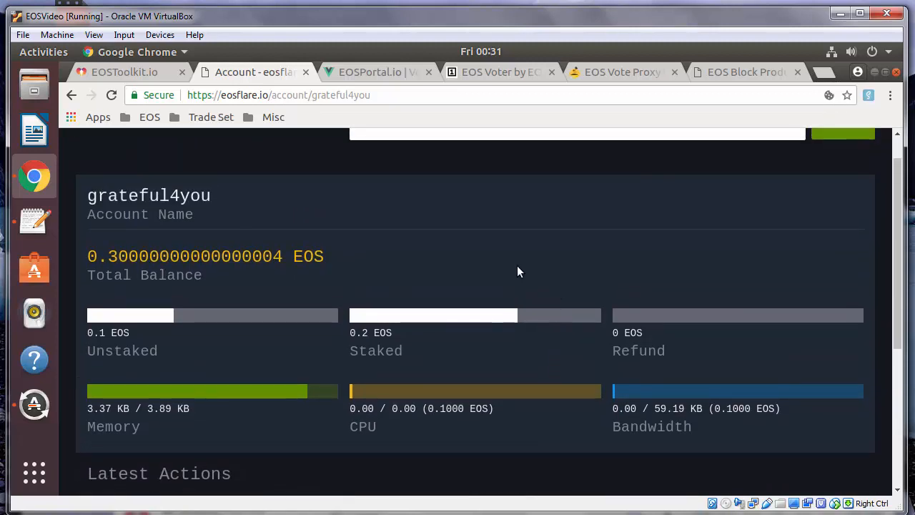